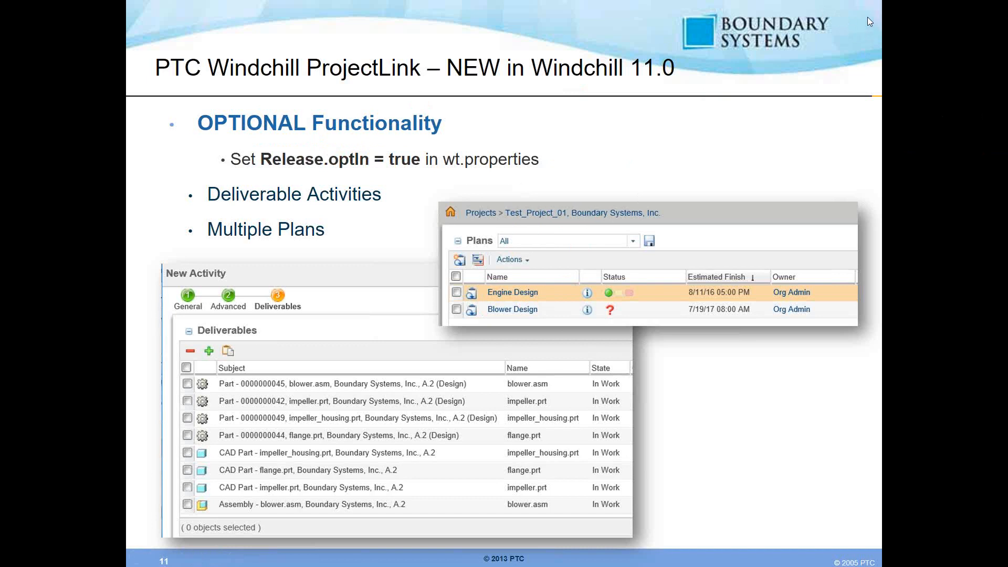
# - Step ahead to slide 12, back to slide 11, then end the slideshow
pyautogui.click(765, 112)
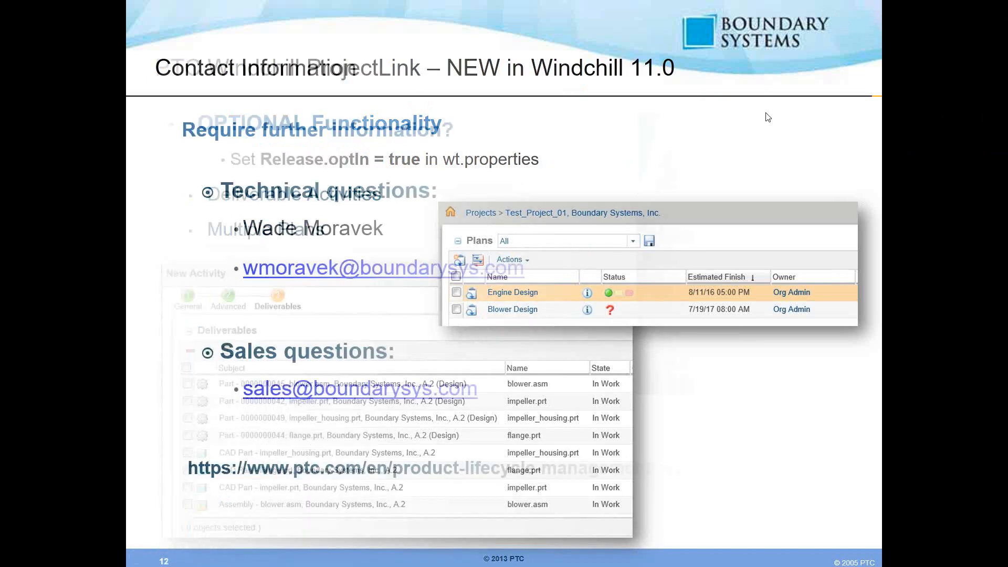
pyautogui.press('Left')
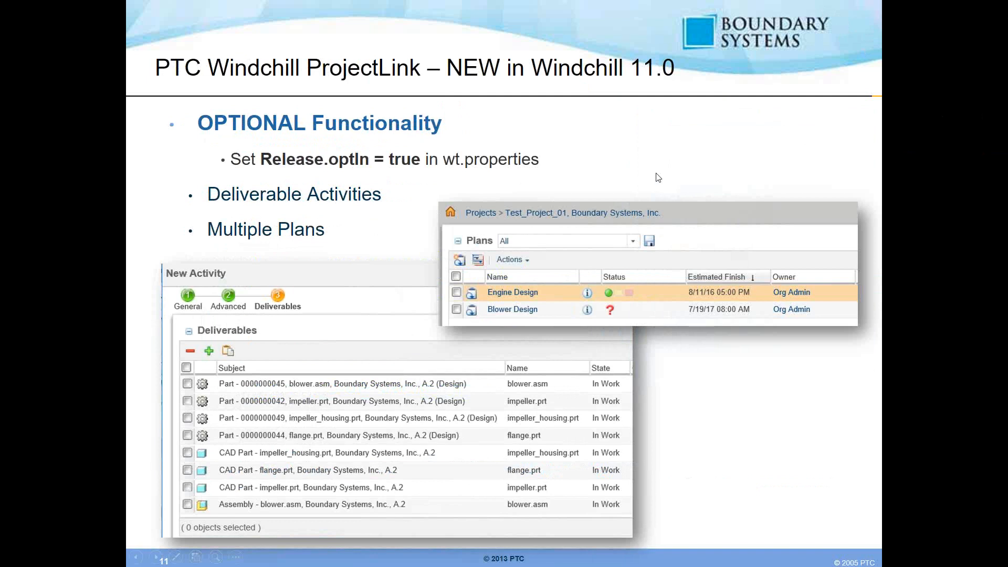
pyautogui.press('Escape')
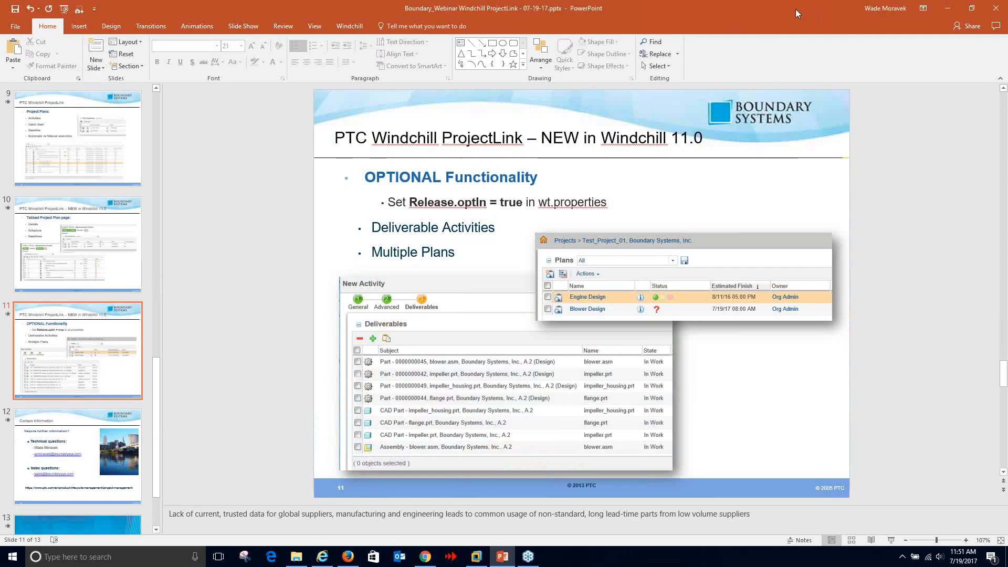
# - Maximize the Windchill window and switch the Projects view to Active Projects, then All Projects by State
pyautogui.click(322, 556)
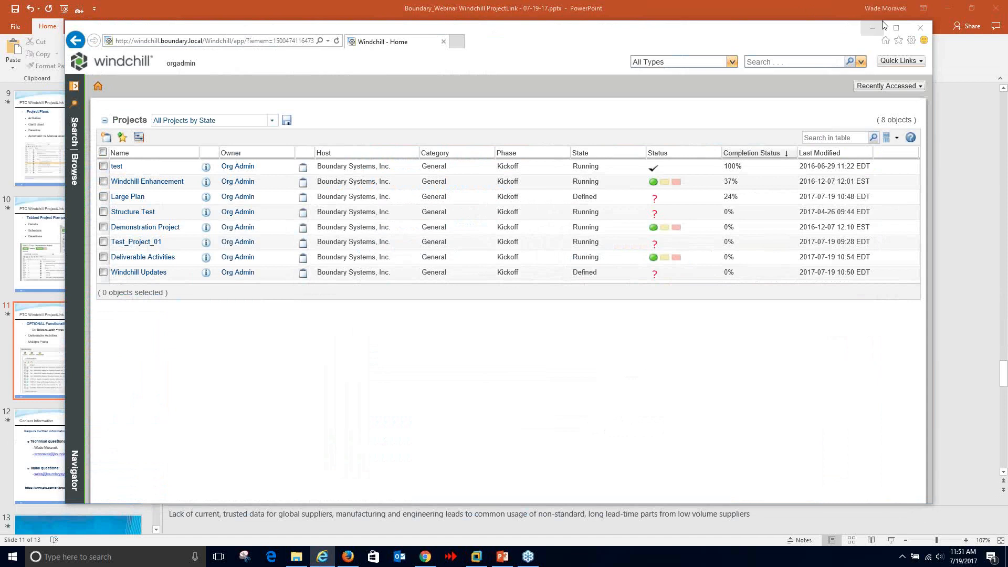
pyautogui.click(896, 28)
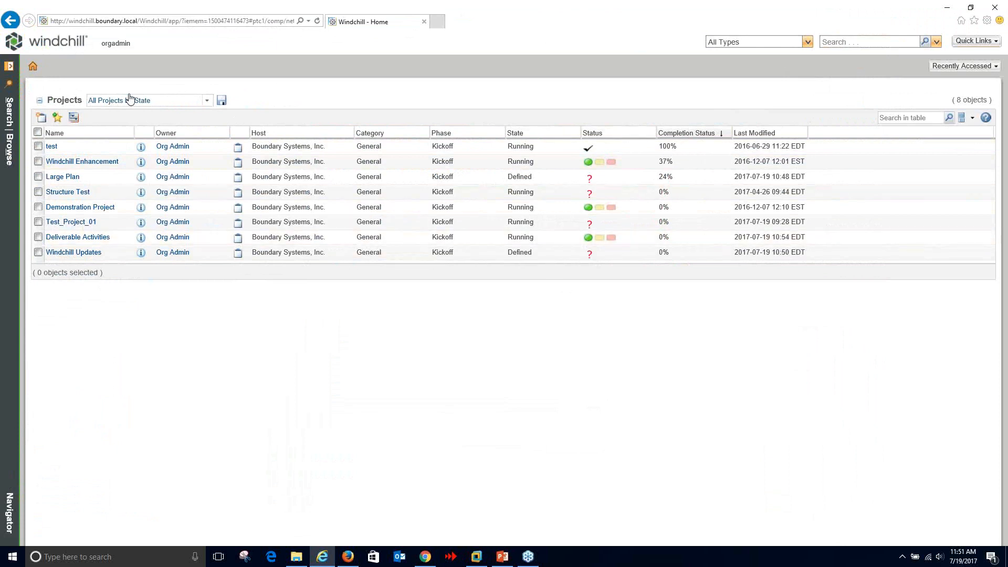
pyautogui.click(207, 100)
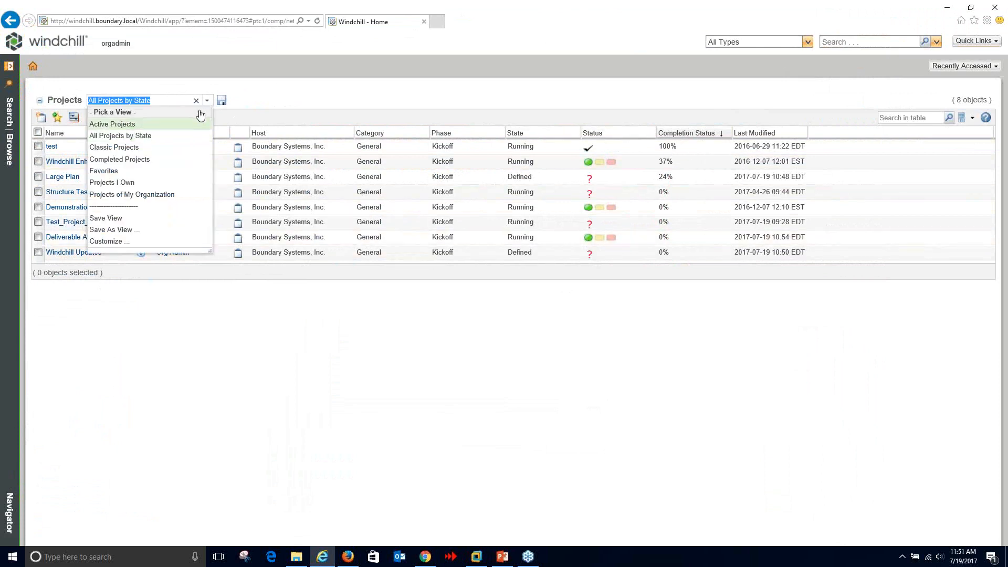
pyautogui.click(143, 129)
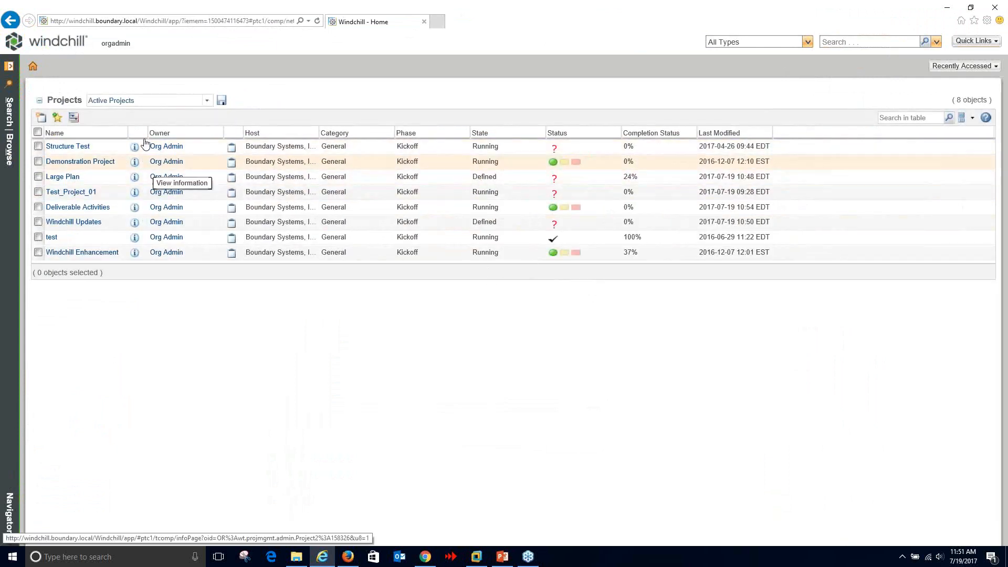
pyautogui.click(205, 105)
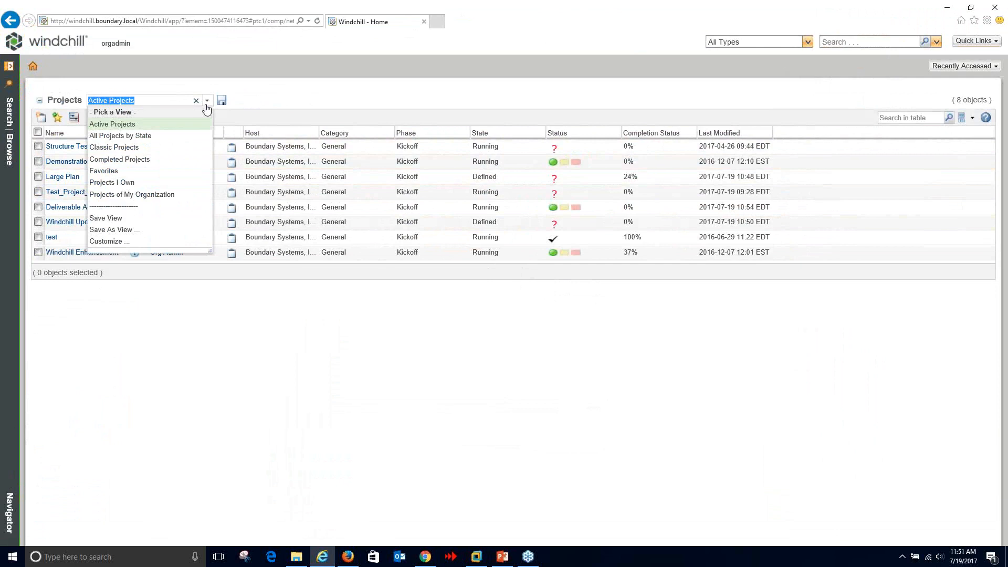
pyautogui.click(126, 136)
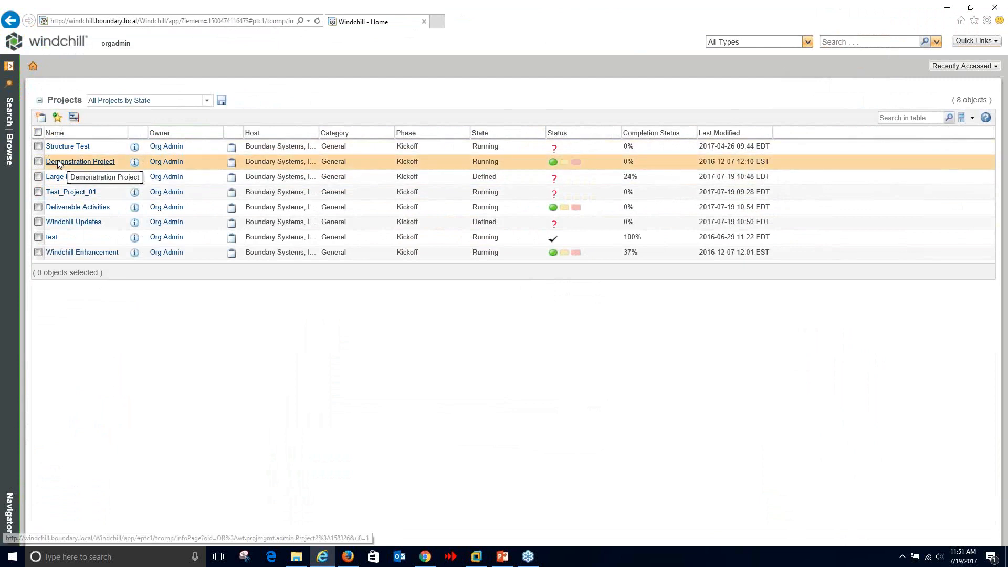
# - Open Demonstration Project, then its Plan from the Browse navigator's project tree
pyautogui.click(102, 161)
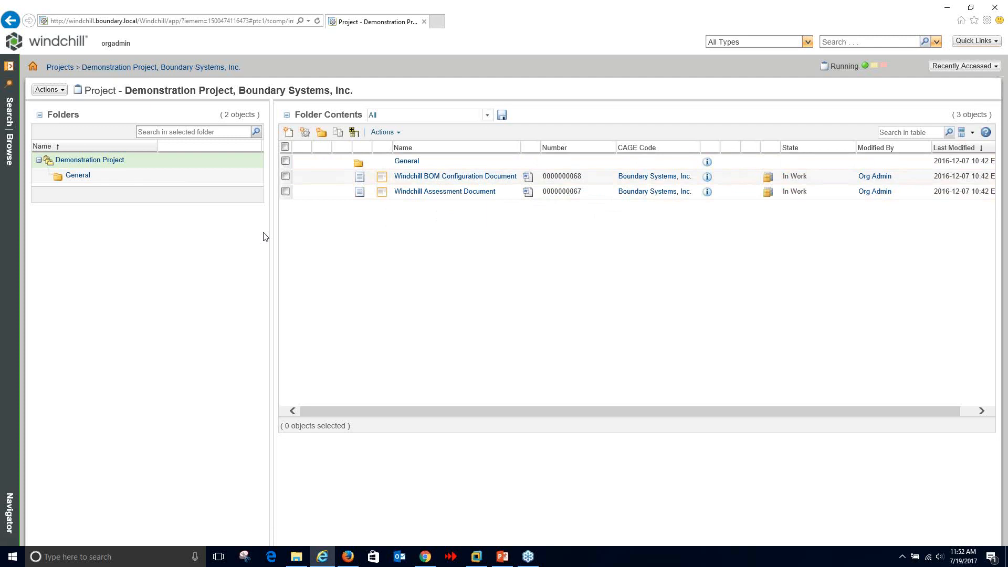
pyautogui.click(12, 153)
pyautogui.click(15, 148)
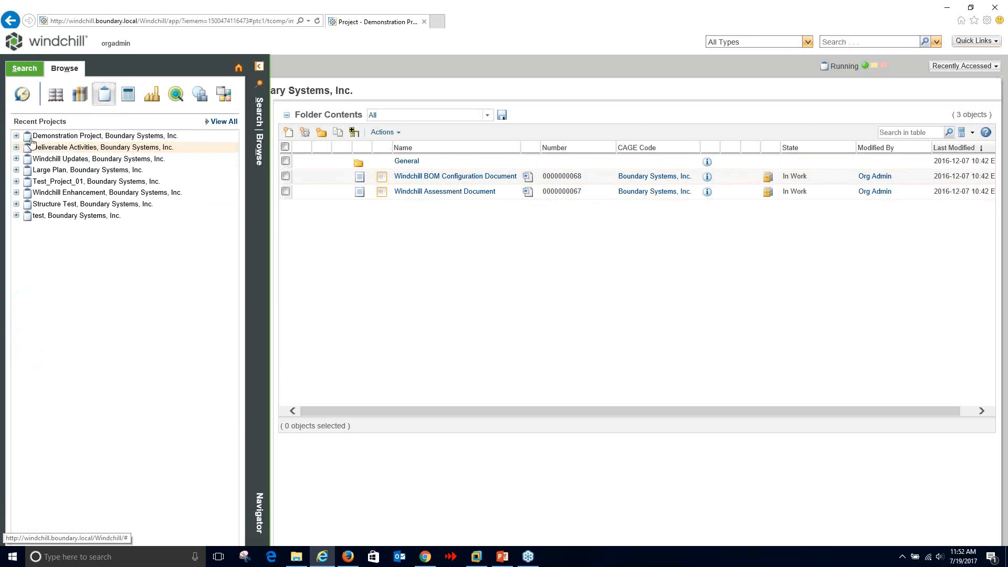
pyautogui.click(16, 136)
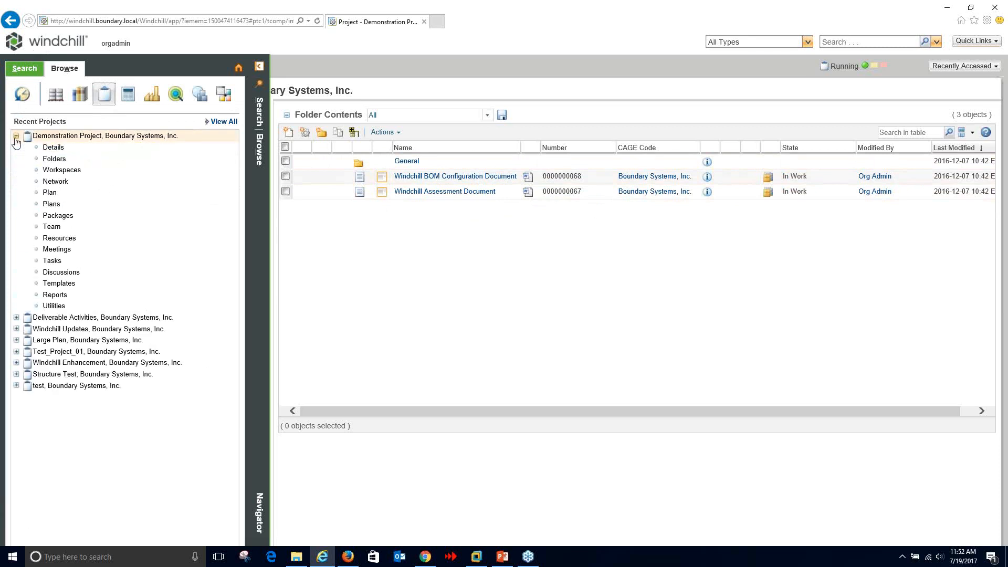
pyautogui.click(51, 193)
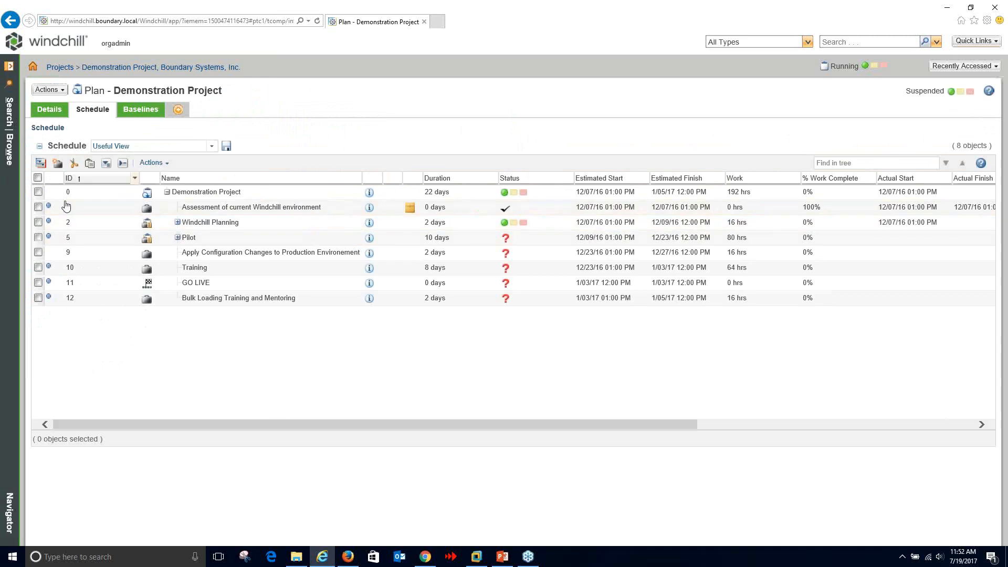
# - Expand all schedule task groups and scroll the table right and back left
pyautogui.click(106, 163)
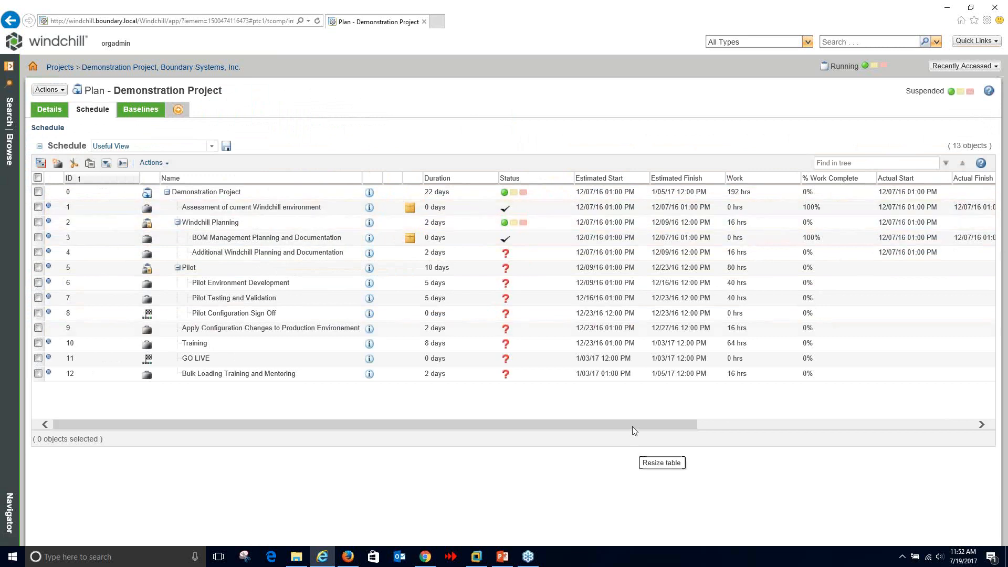
pyautogui.moveTo(635, 424); pyautogui.dragTo(740, 421)
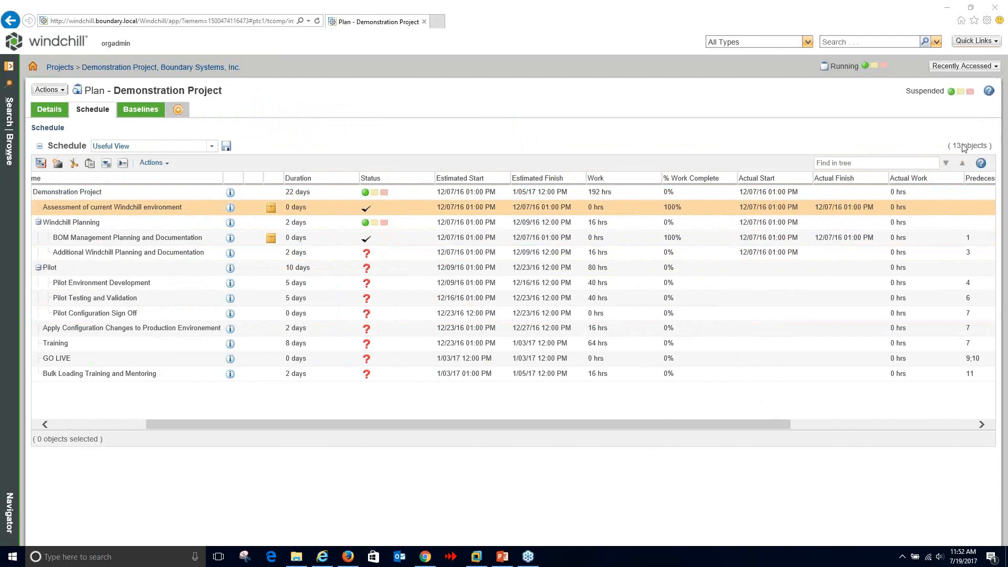
pyautogui.moveTo(714, 424); pyautogui.dragTo(579, 423)
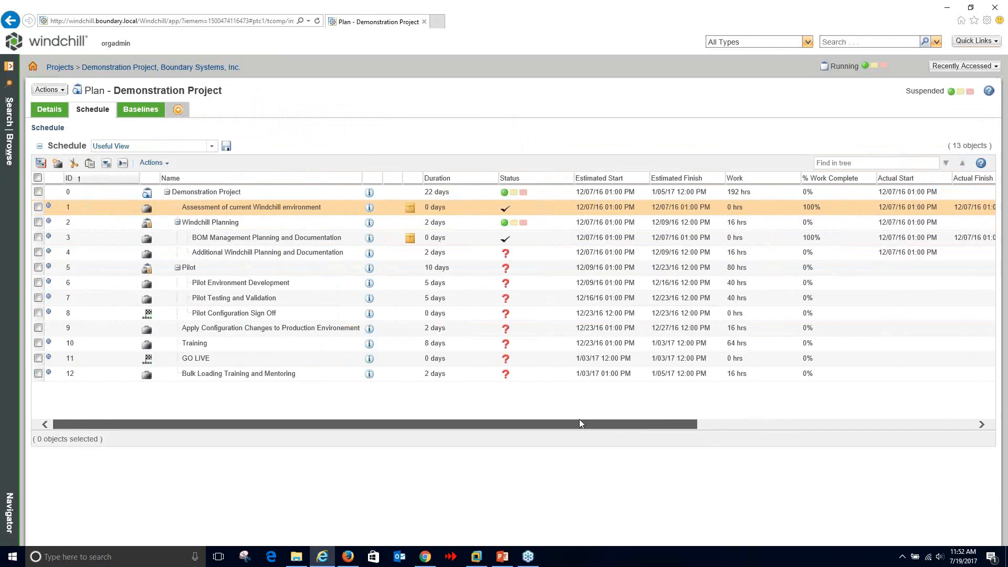
# - Open the plan in Gantt Explorer maximized, with Pilot and Windchill Planning expanded
pyautogui.click(152, 164)
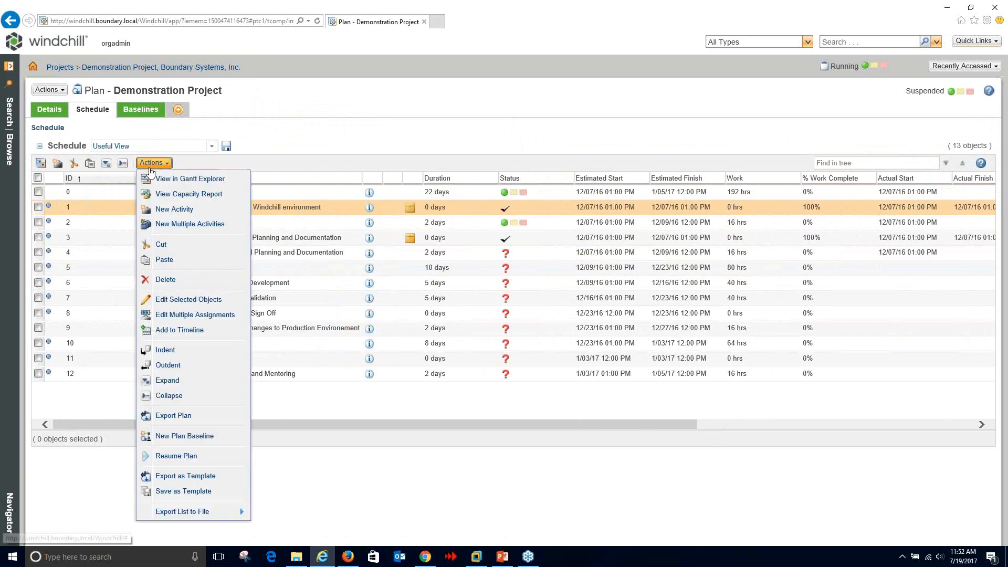
pyautogui.click(170, 181)
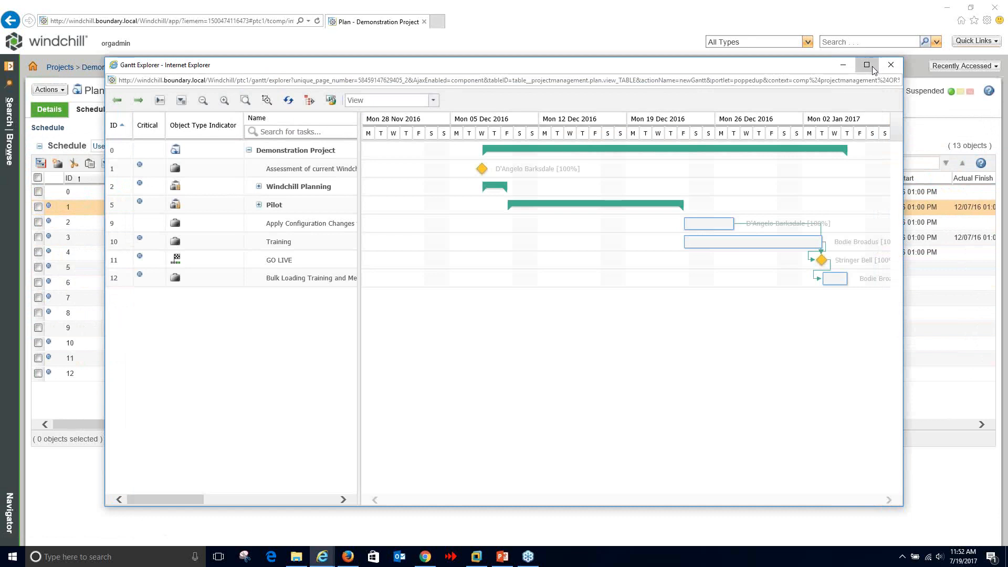
pyautogui.click(866, 64)
pyautogui.doubleClick(158, 146)
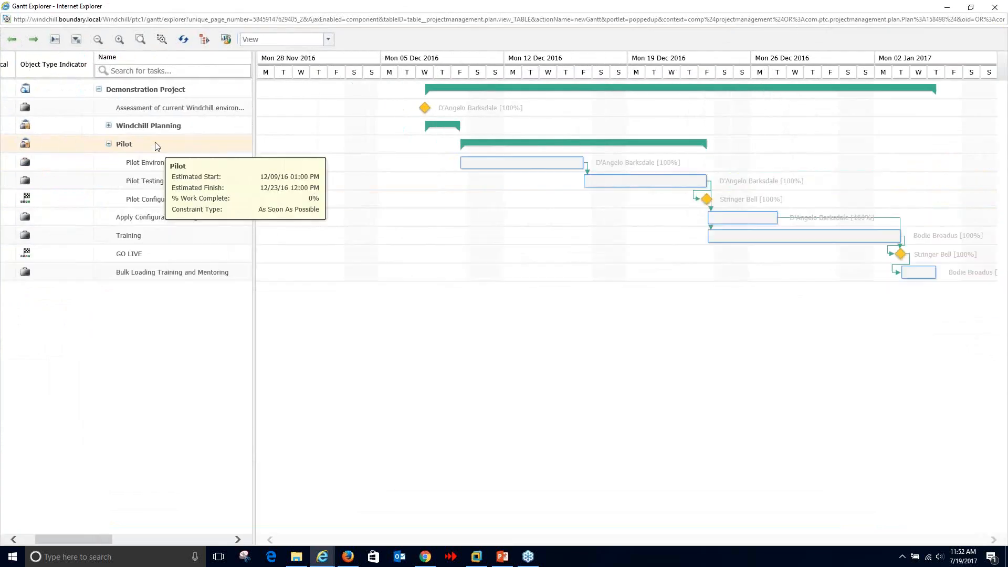
pyautogui.click(108, 125)
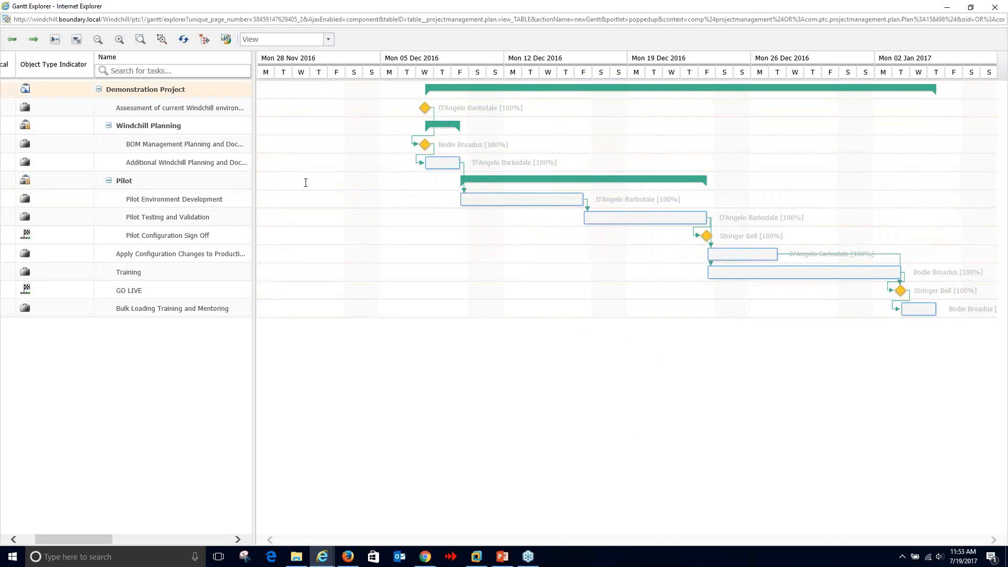
# - Zoom the timeline in, shift it back to 05 Dec, and select Pilot Testing and Validation
pyautogui.click(118, 40)
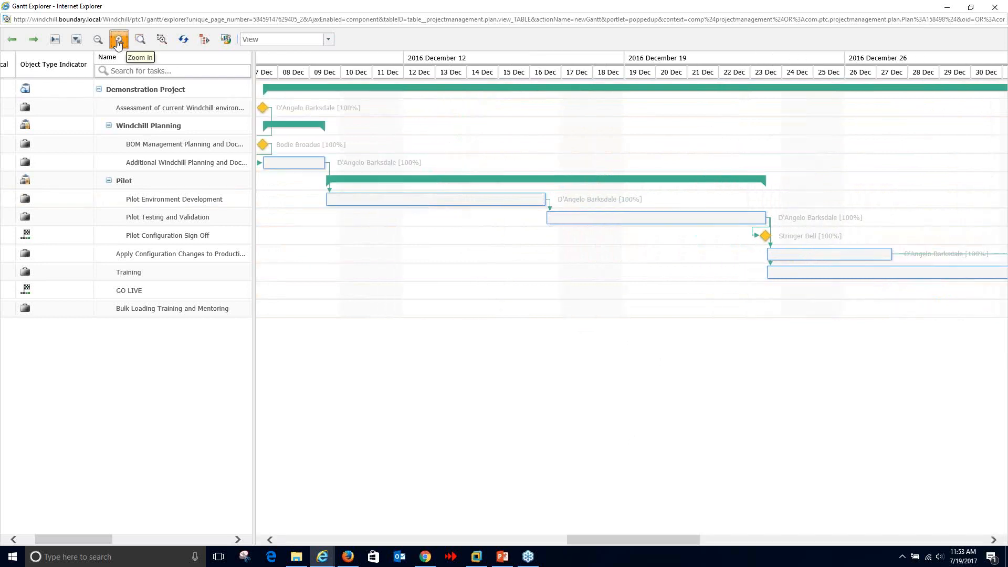
pyautogui.click(118, 40)
pyautogui.moveTo(748, 257); pyautogui.dragTo(882, 263)
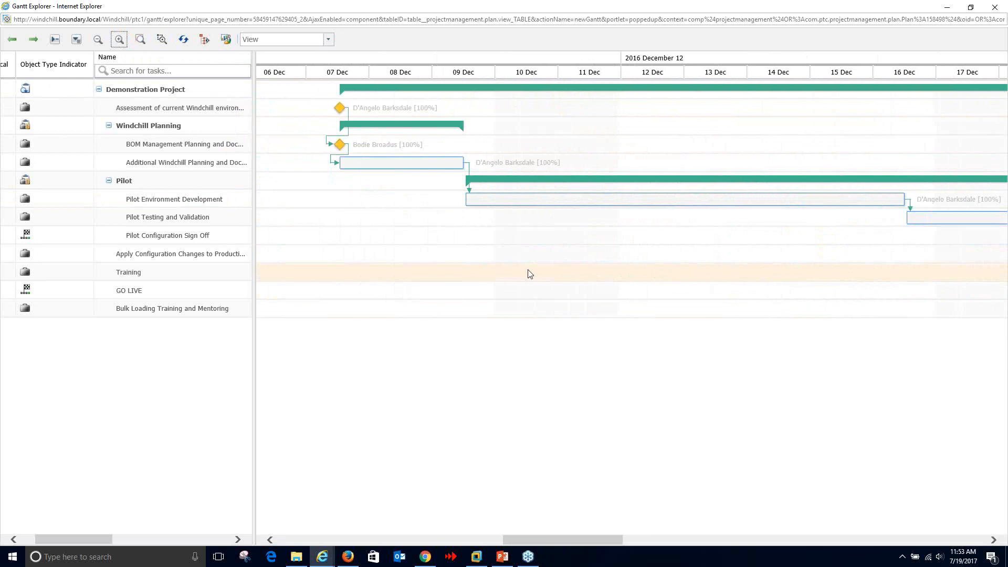
pyautogui.moveTo(517, 271); pyautogui.dragTo(616, 271)
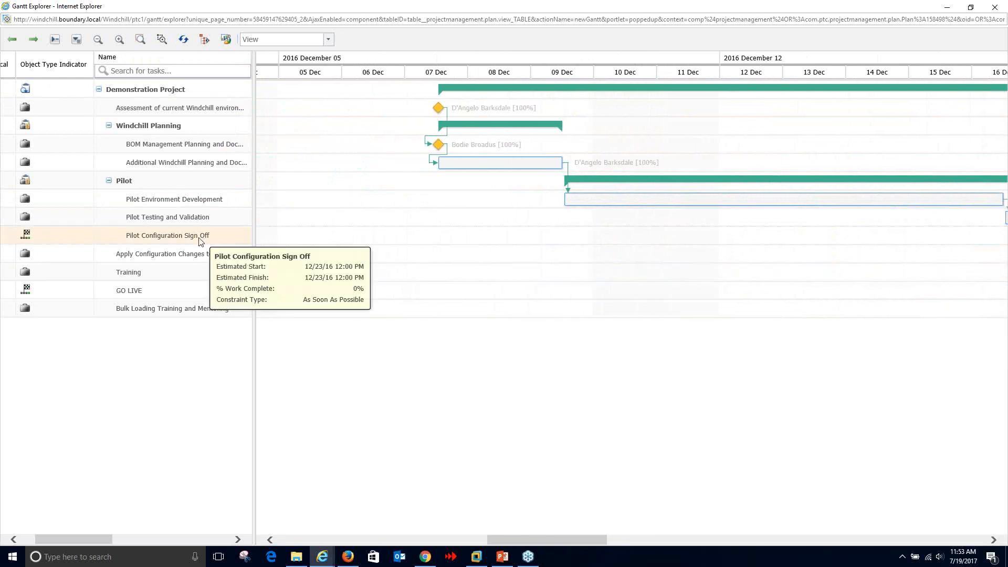
pyautogui.moveTo(107, 235)
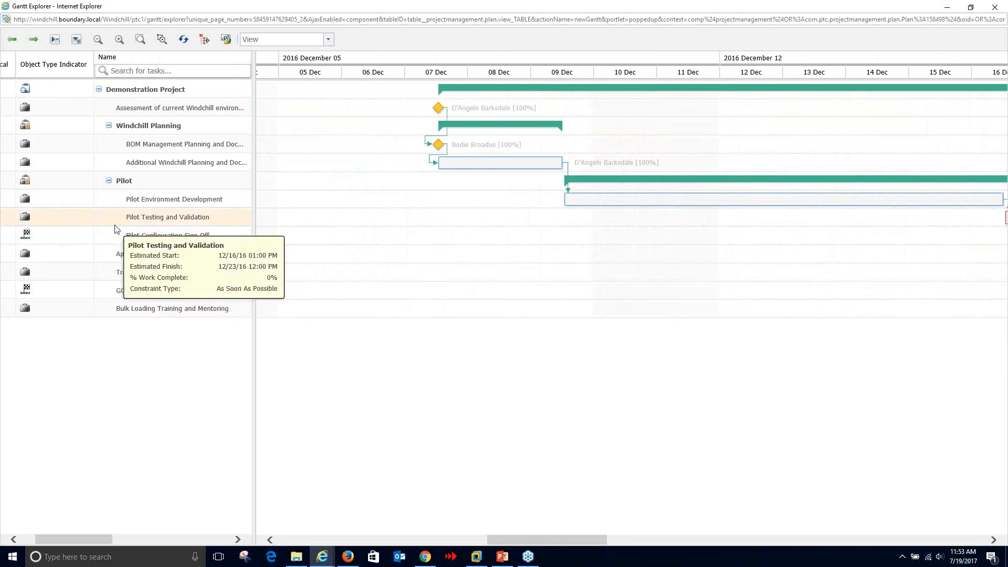
pyautogui.click(112, 217)
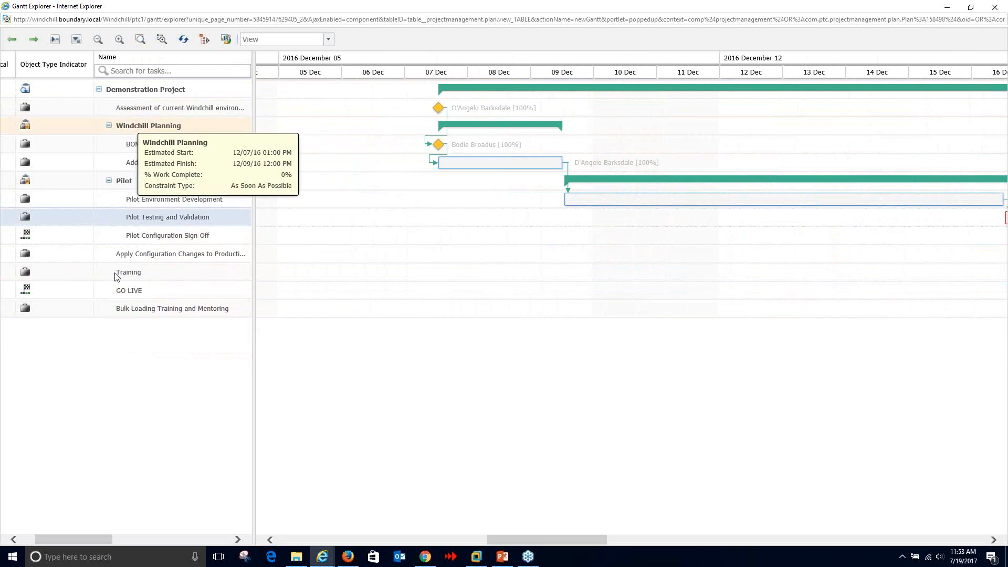
# - Fit the whole project in view, zoom out to a monthly scale, and open Pilot Testing options
pyautogui.click(140, 40)
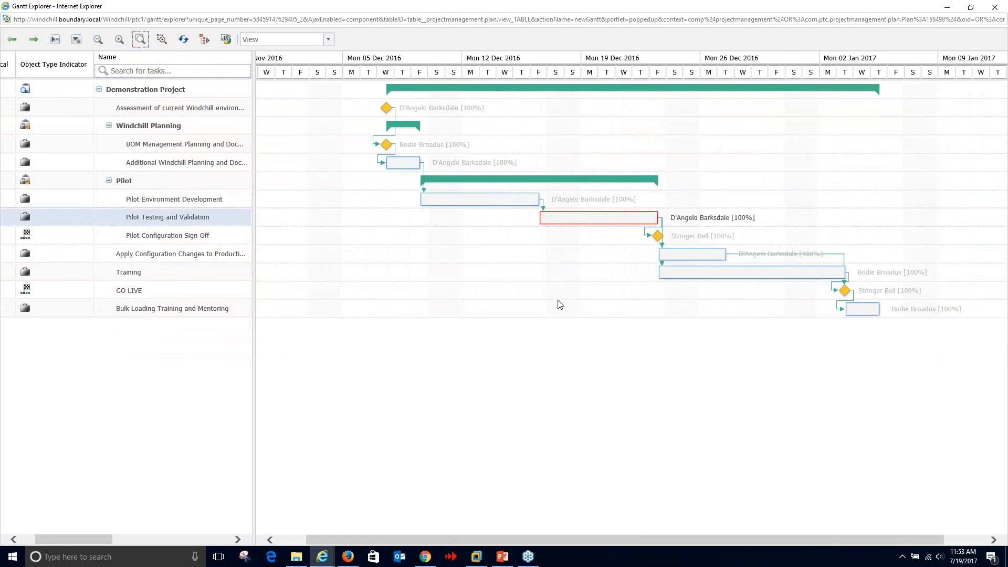
pyautogui.click(91, 46)
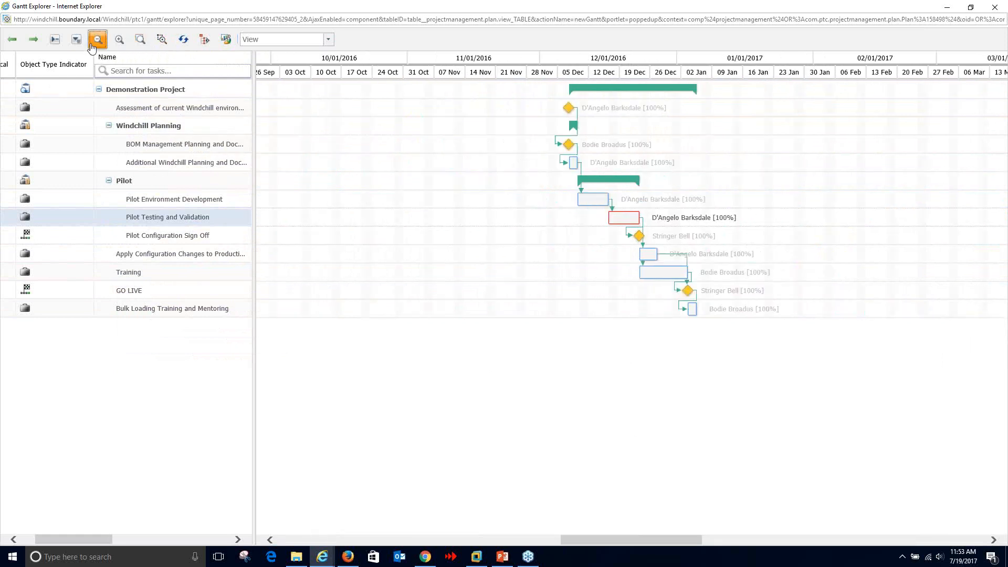
pyautogui.click(92, 47)
pyautogui.click(92, 46)
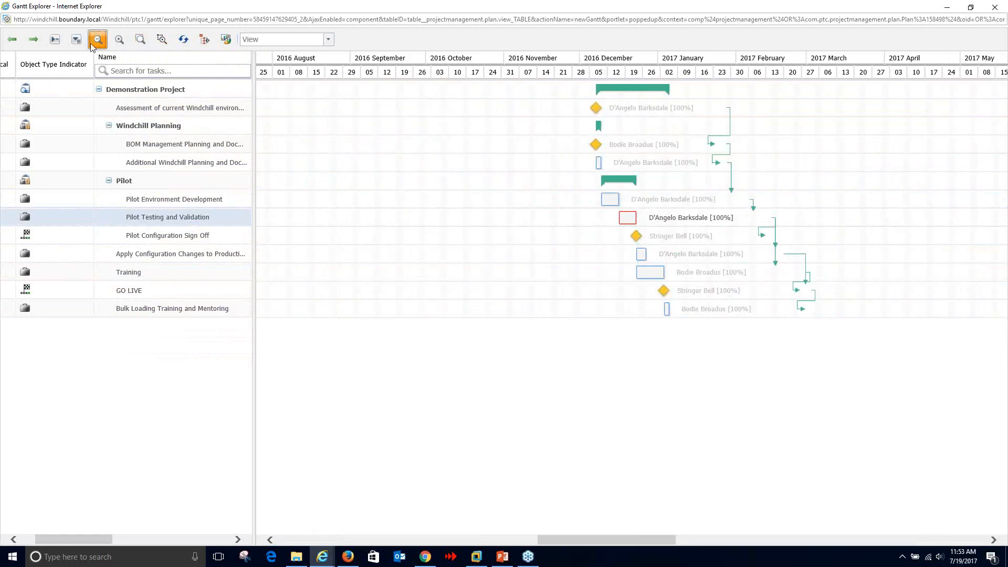
pyautogui.rightClick(168, 219)
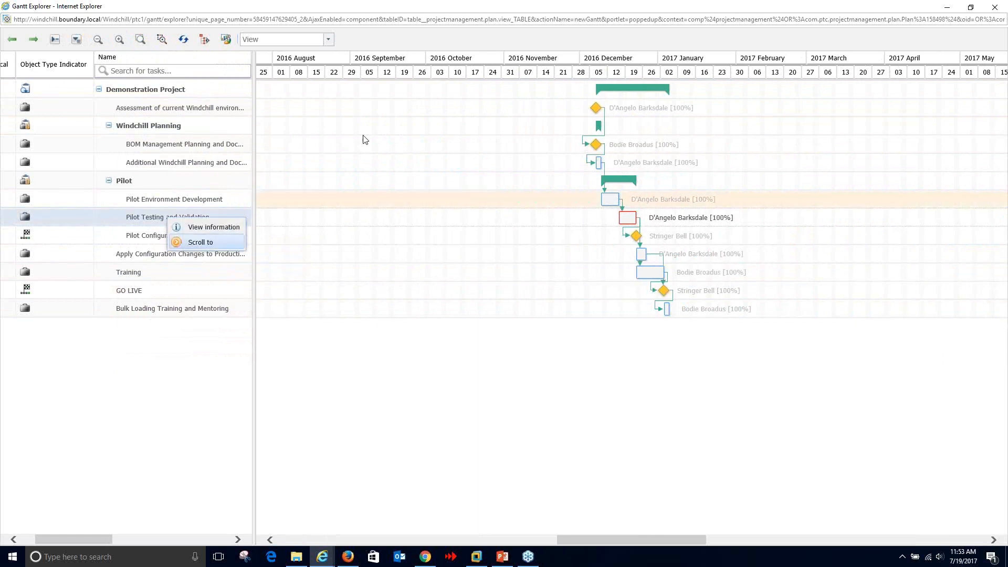
# - Zoom in to hourly detail, then back out to whole-day columns showing the task bars
pyautogui.click(118, 42)
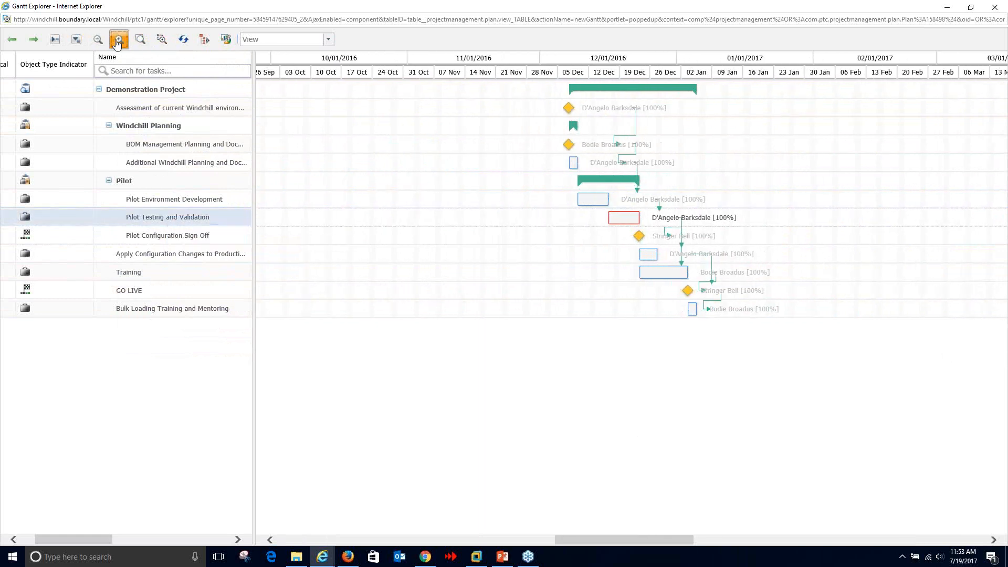
pyautogui.click(118, 41)
pyautogui.click(117, 41)
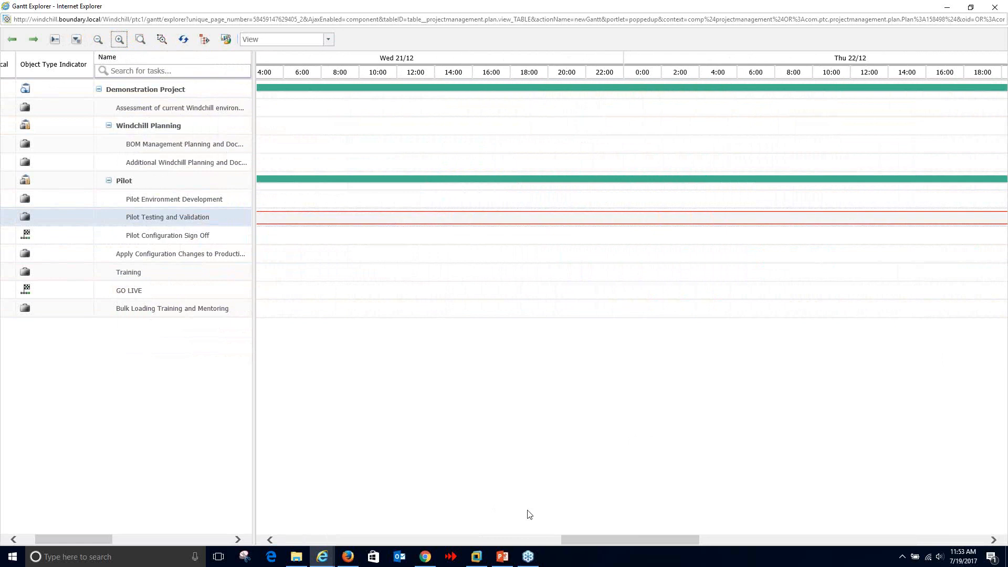
pyautogui.click(515, 540)
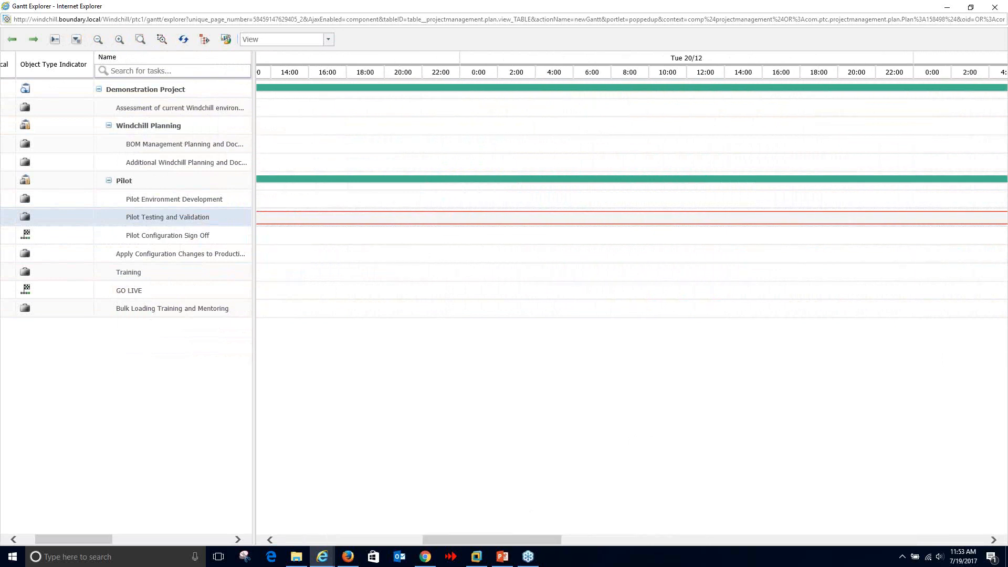
pyautogui.click(98, 41)
pyautogui.click(98, 40)
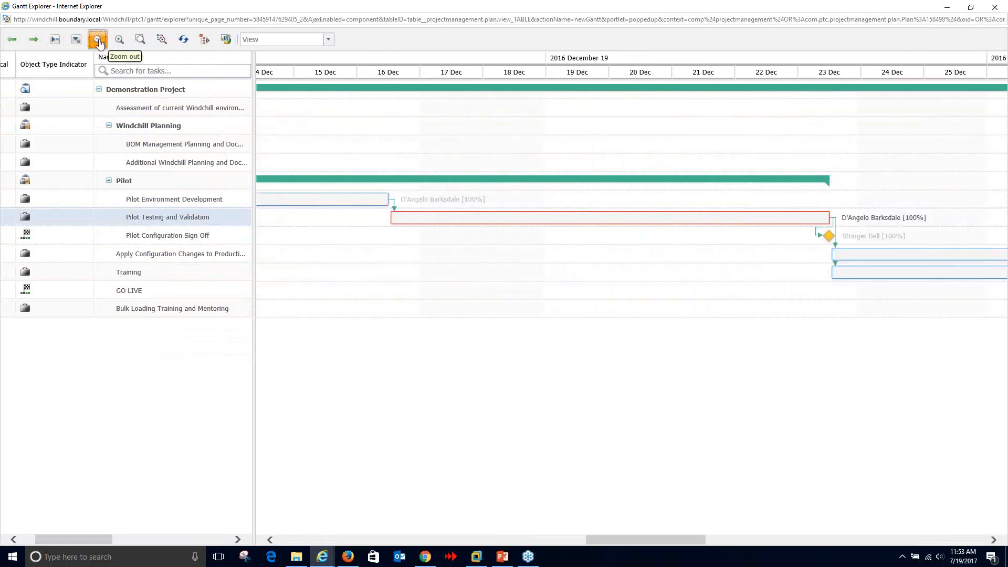
# - Scroll the Gantt chart to the Pilot Configuration Sign Off milestone
pyautogui.moveTo(638, 539); pyautogui.dragTo(516, 539)
pyautogui.click(163, 240)
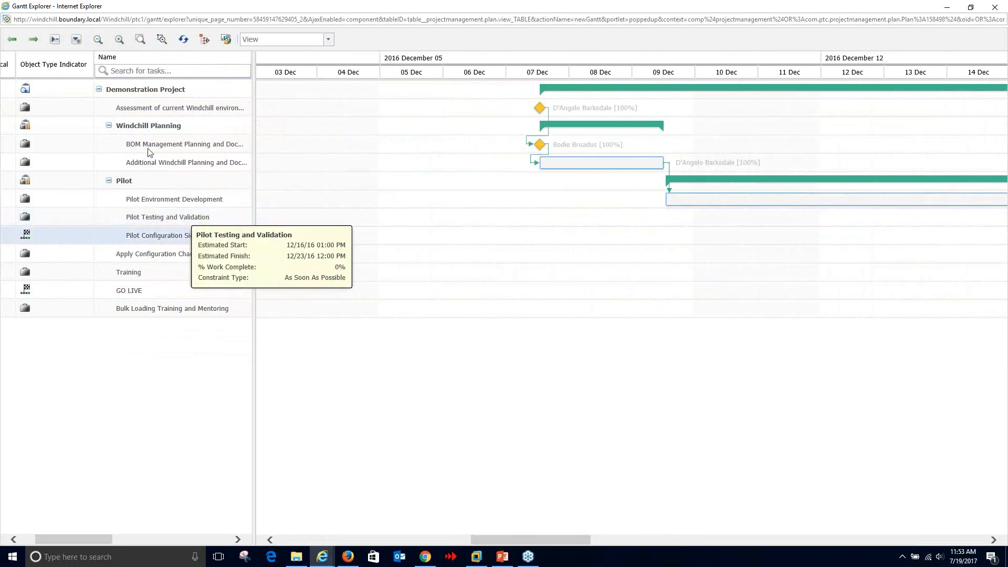
pyautogui.rightClick(168, 236)
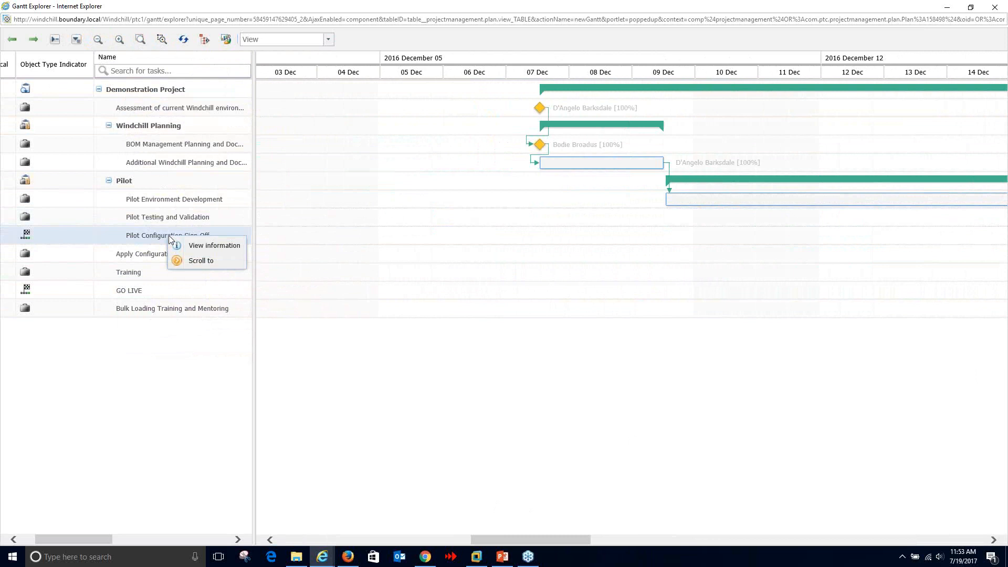
pyautogui.click(184, 261)
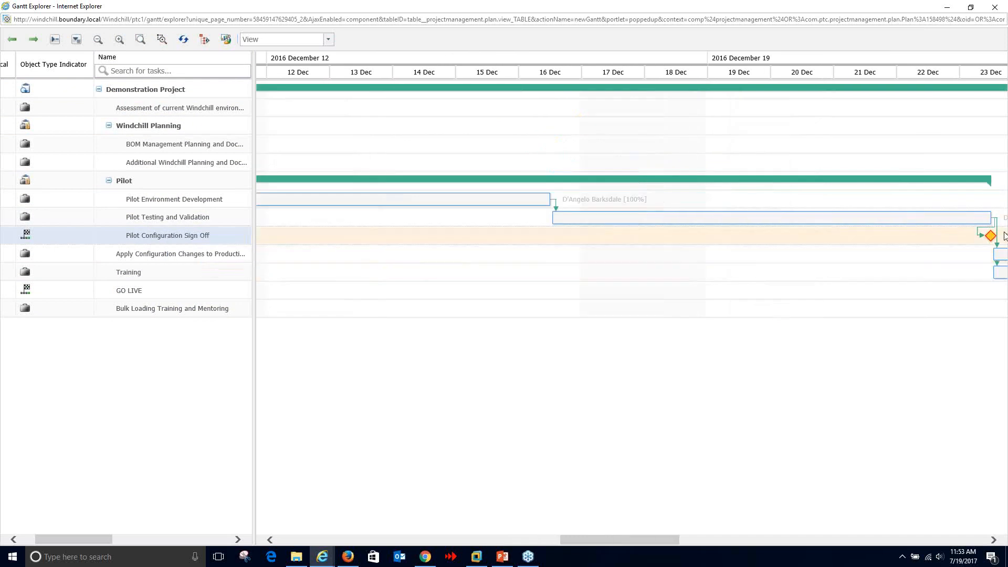
# - Scroll the chart to the BOM Management milestone, then close Gantt Explorer
pyautogui.moveTo(989, 231)
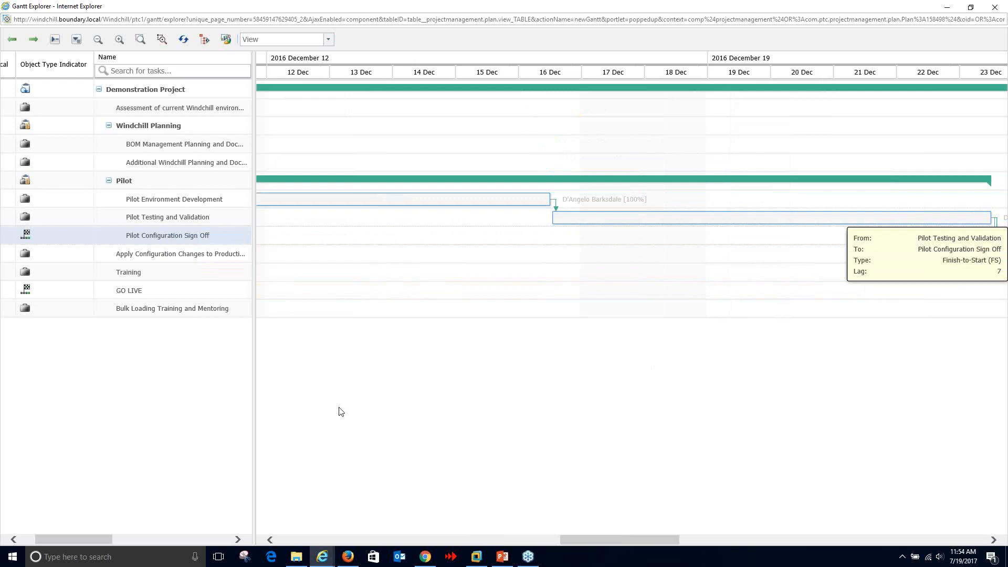
pyautogui.moveTo(159, 223)
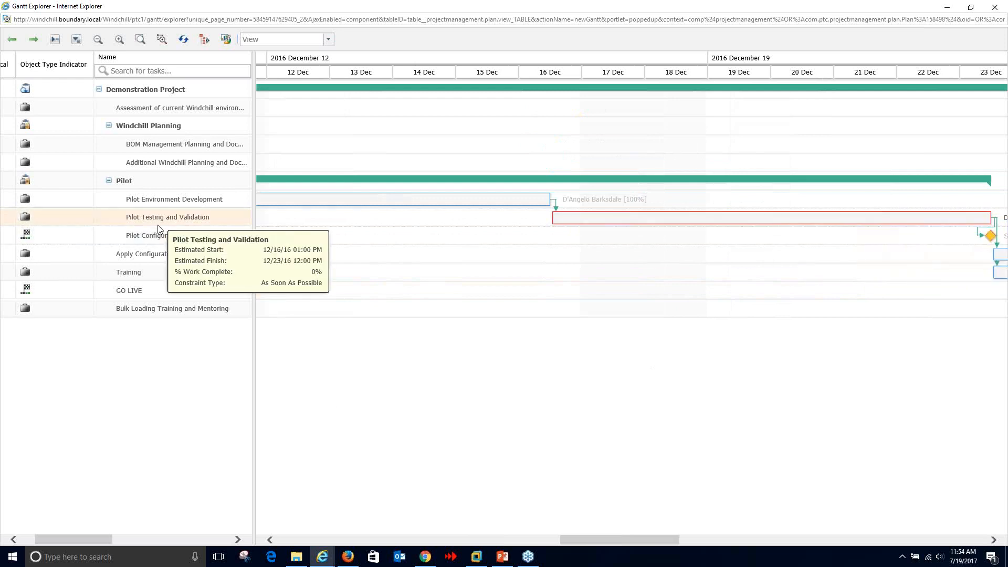
pyautogui.rightClick(160, 145)
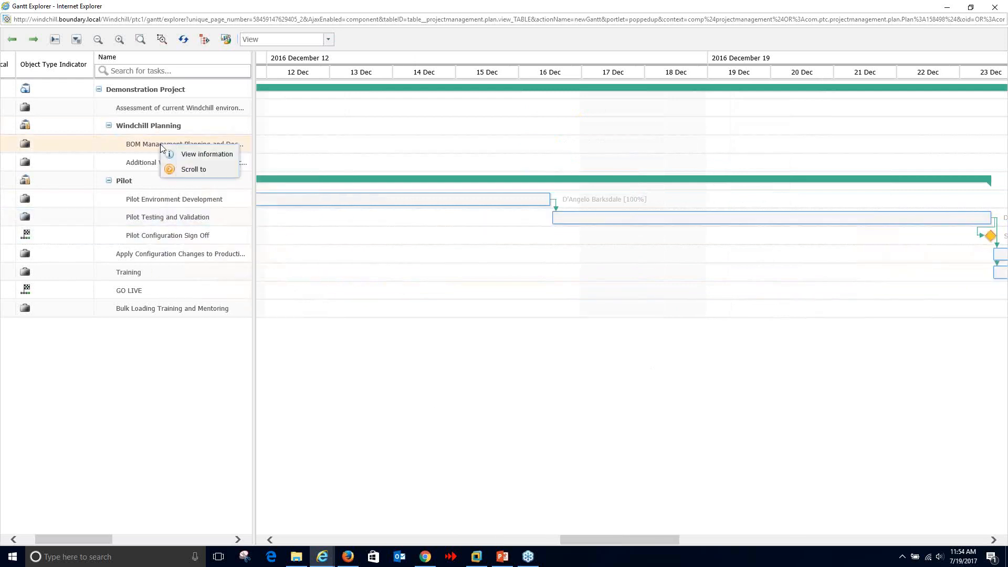
pyautogui.click(178, 170)
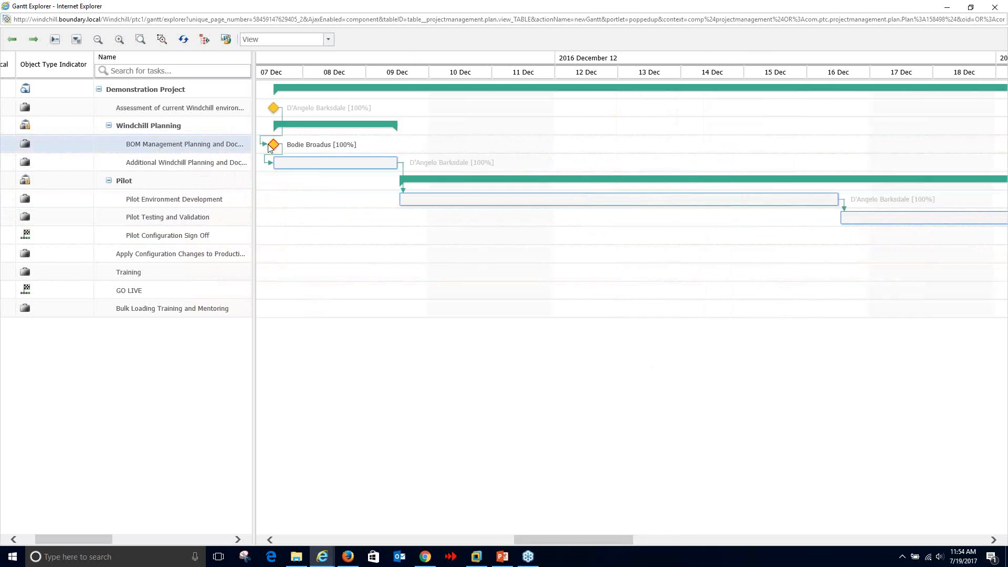
pyautogui.moveTo(270, 149)
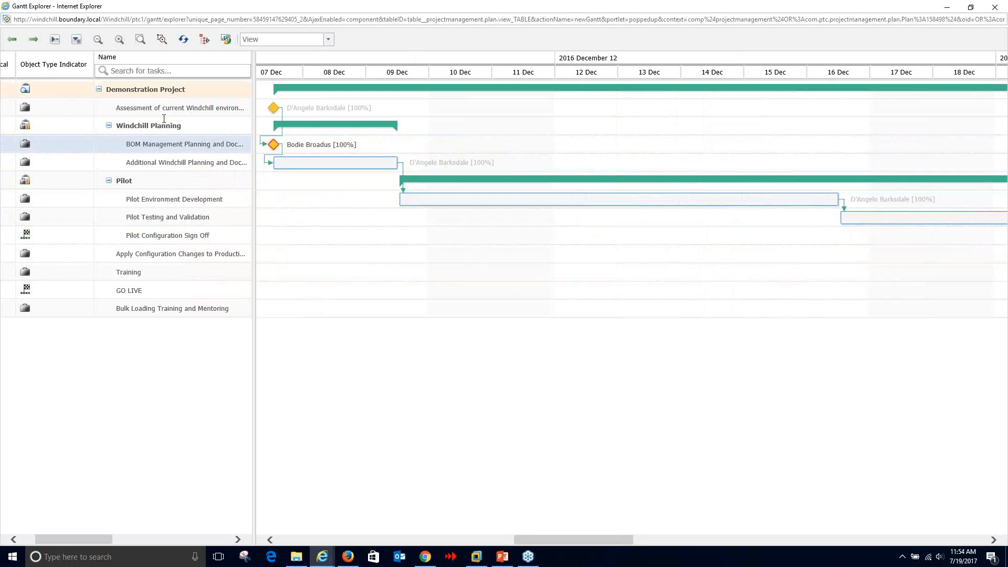
pyautogui.click(992, 6)
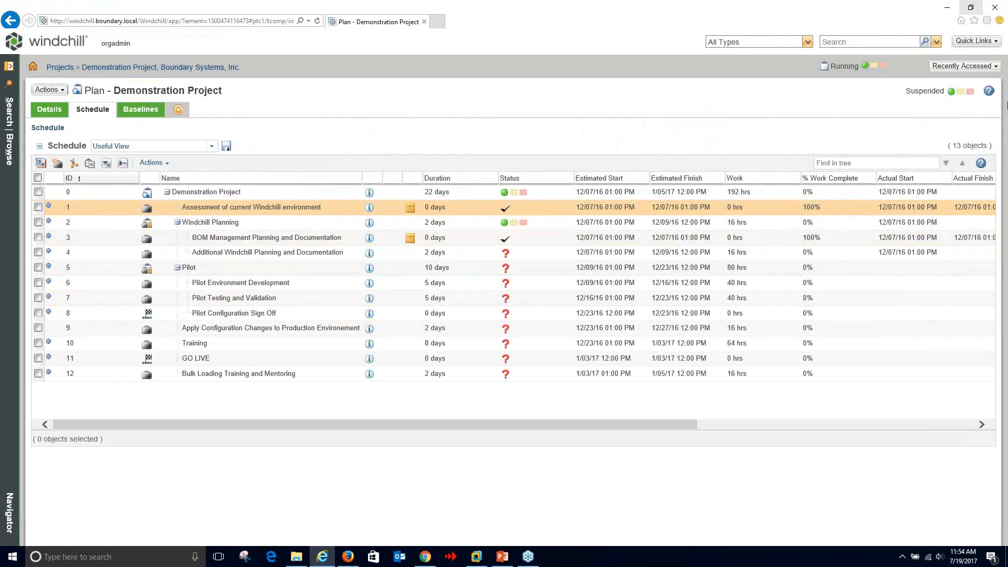
# - In the Browse navigator, collapse Demonstration Project and expand Deliverable Activities
pyautogui.click(9, 152)
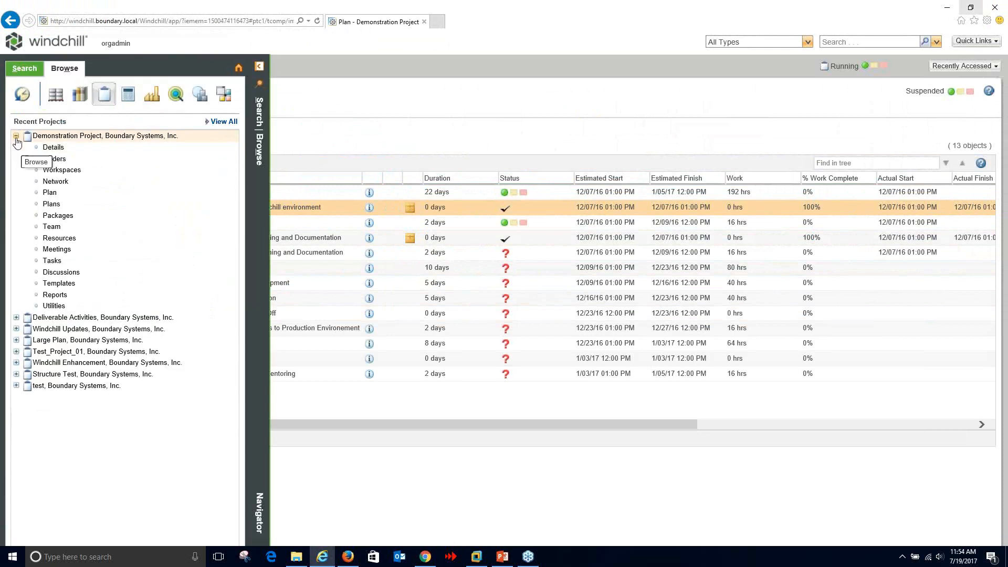
pyautogui.click(17, 137)
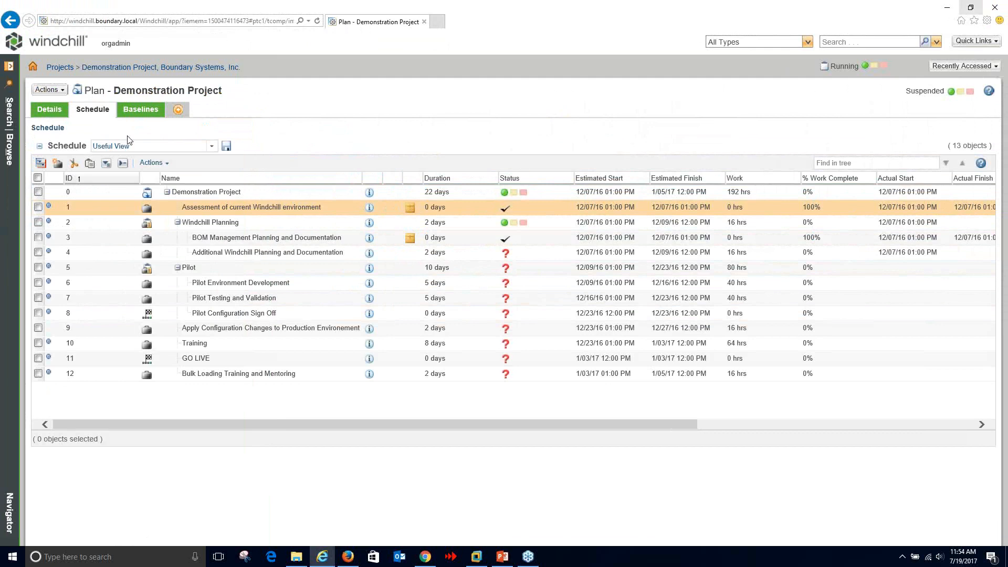
pyautogui.click(9, 151)
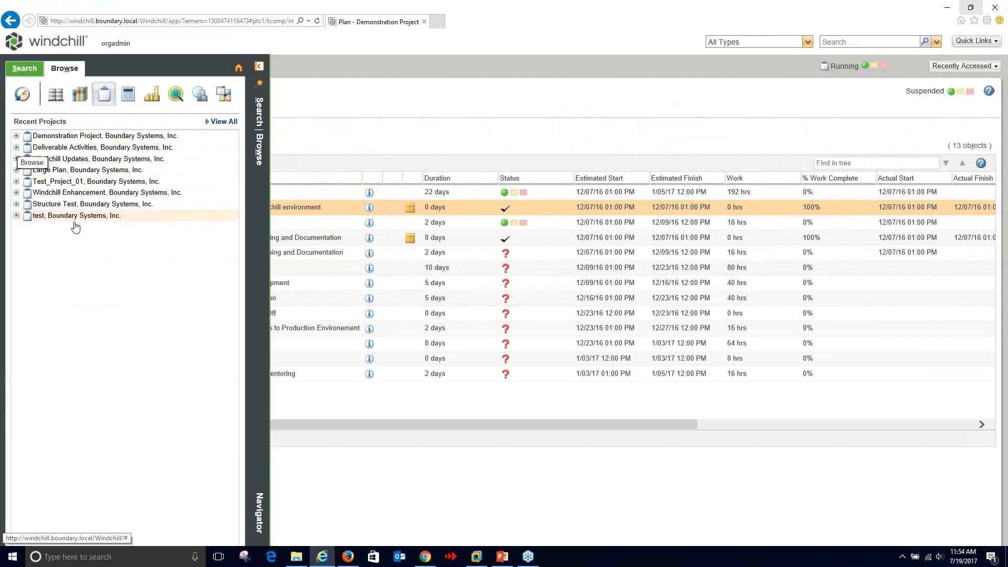
pyautogui.click(96, 149)
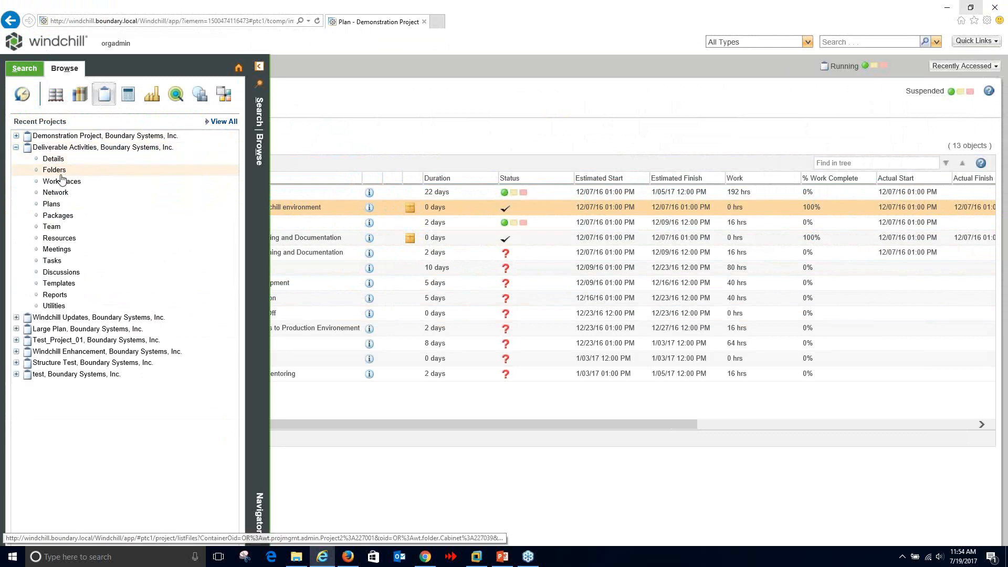
# - Select Plans under Deliverable Activities to list the Blower Re-design and Deliverable Activities plans
pyautogui.click(52, 204)
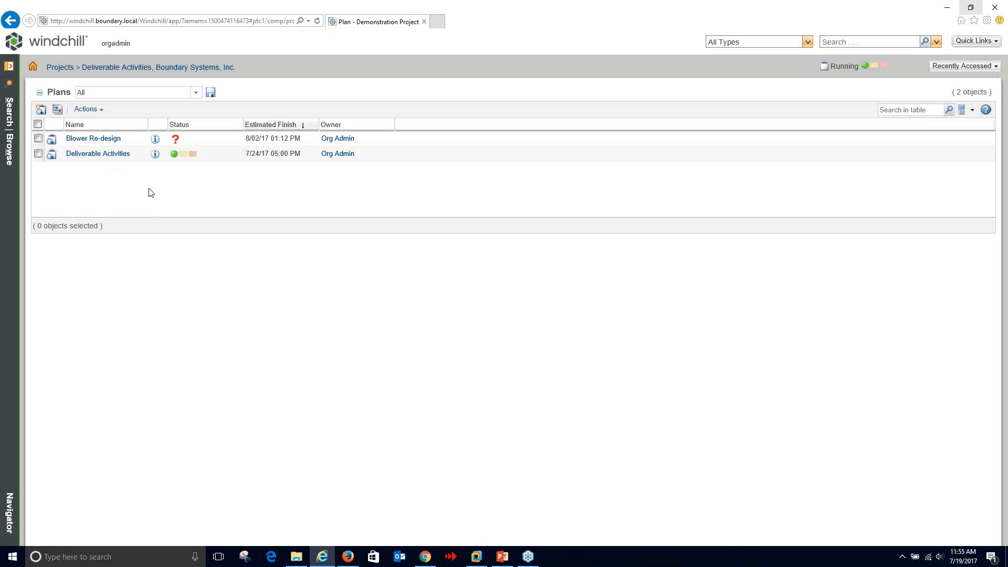
# - Open Blower Re-design and expand all its schedule tasks, showing 10 objects
pyautogui.click(109, 140)
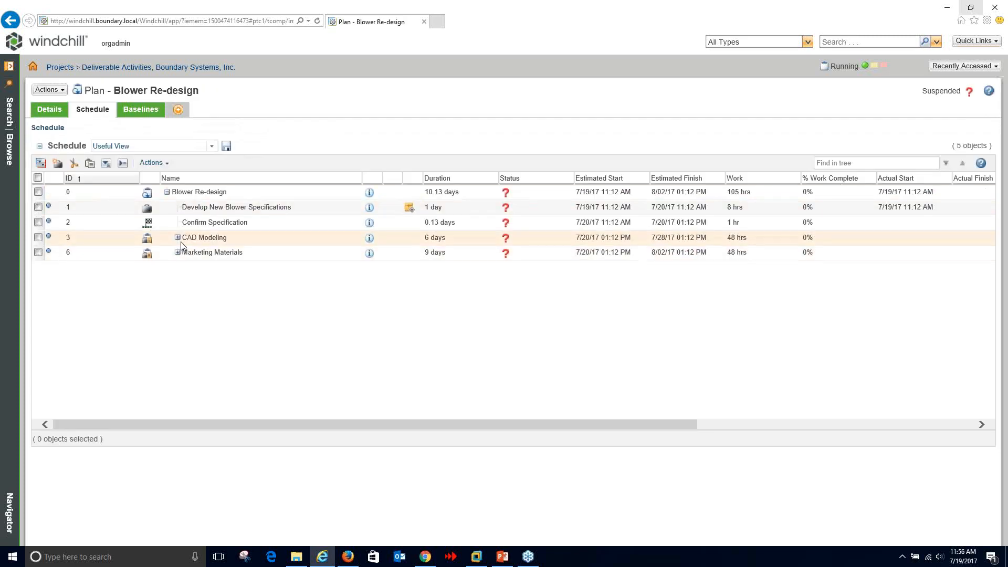
pyautogui.click(105, 163)
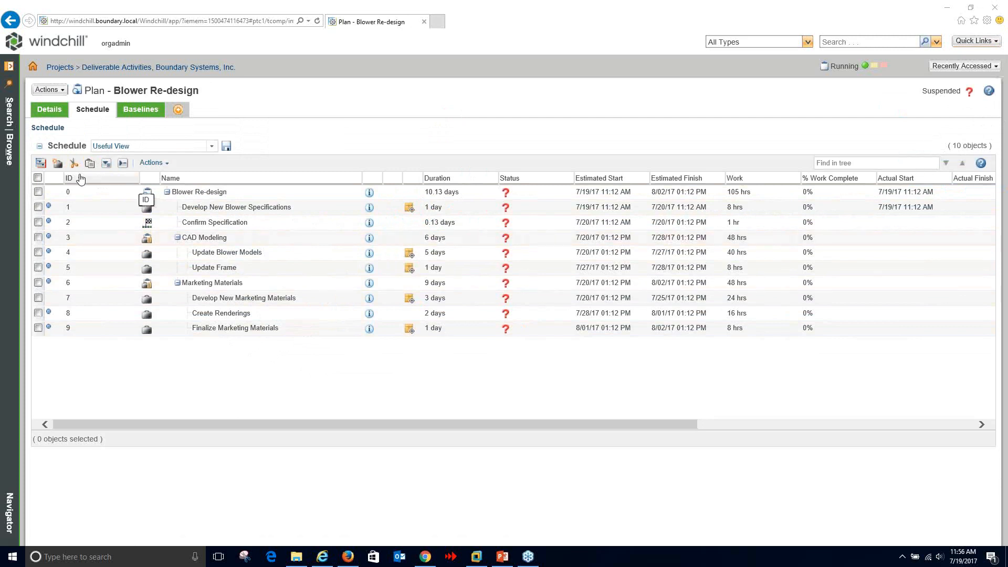
# - Create a new activity 'Demo' marked as a deliverable with Latest Revision tracking, then reach its Deliverables step
pyautogui.click(40, 163)
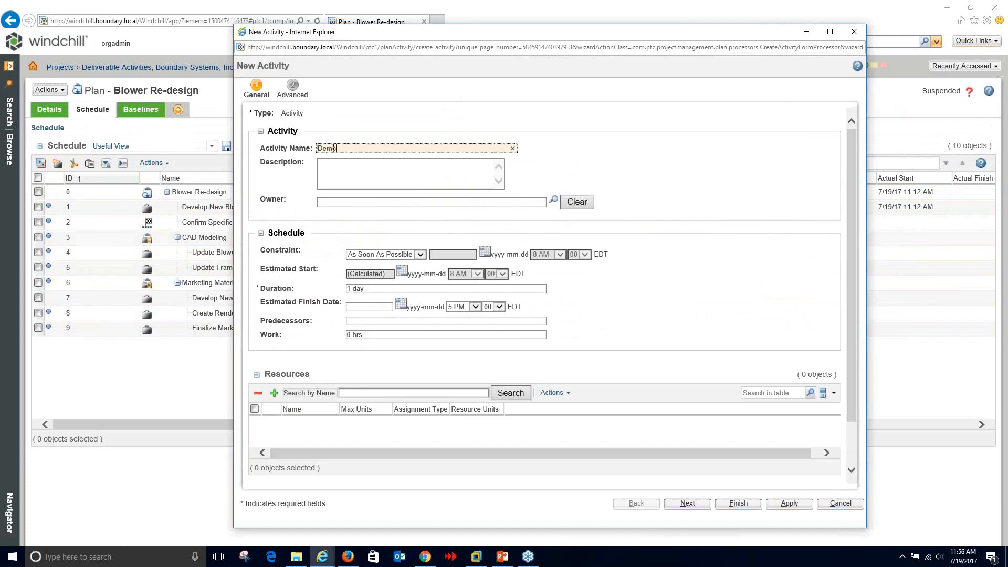
pyautogui.scroll(-2, 559, 134)
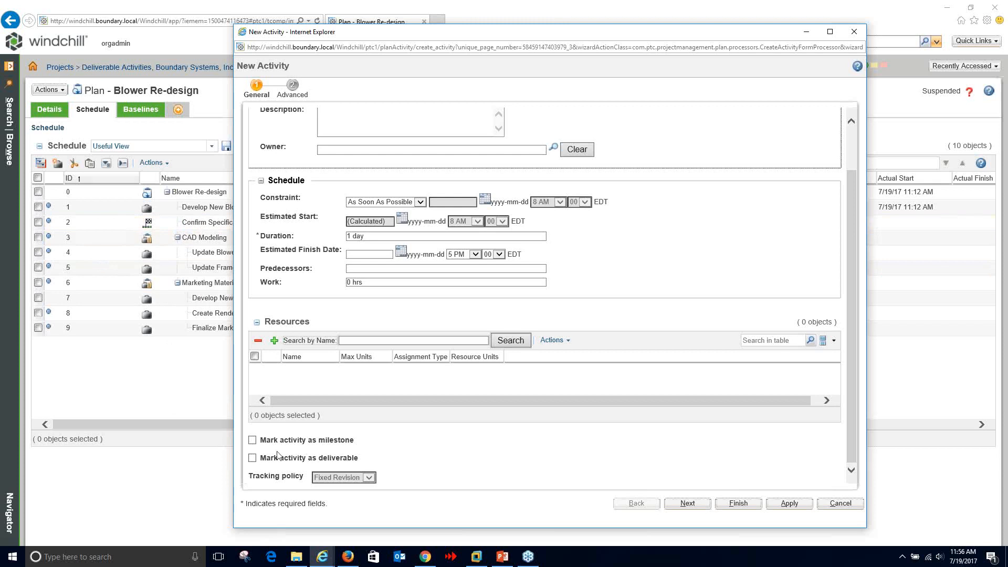
pyautogui.click(252, 459)
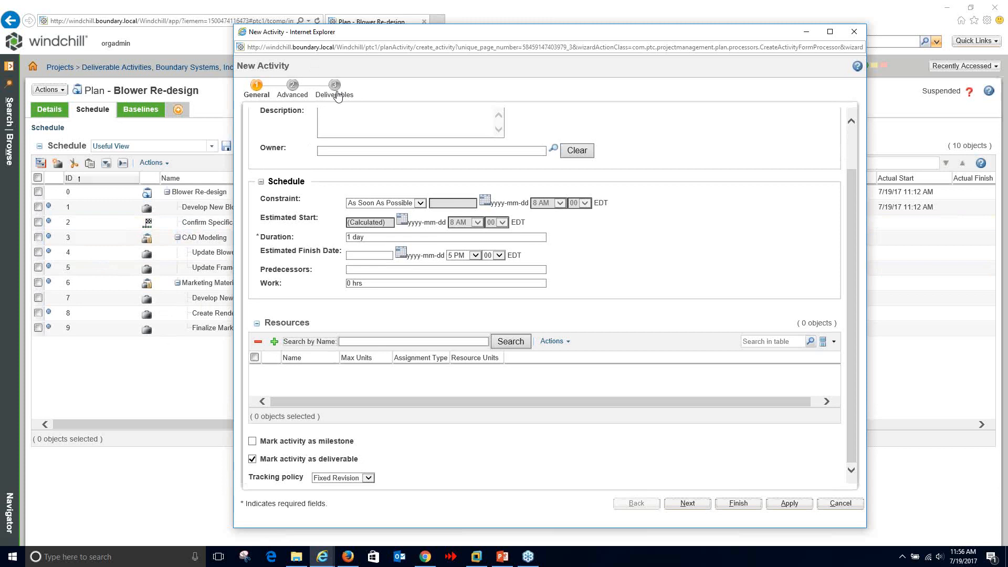
pyautogui.click(336, 94)
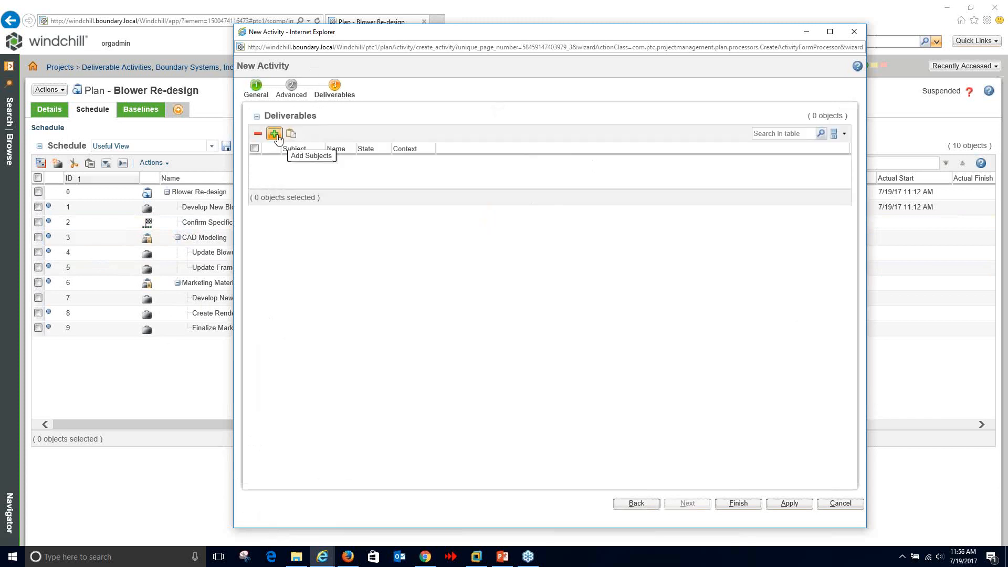
pyautogui.click(254, 90)
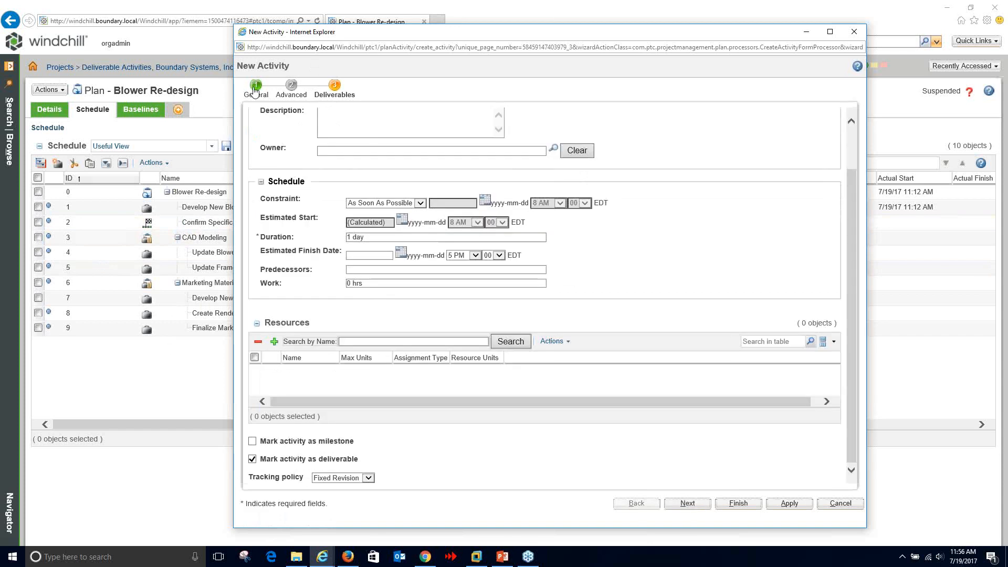
pyautogui.click(369, 477)
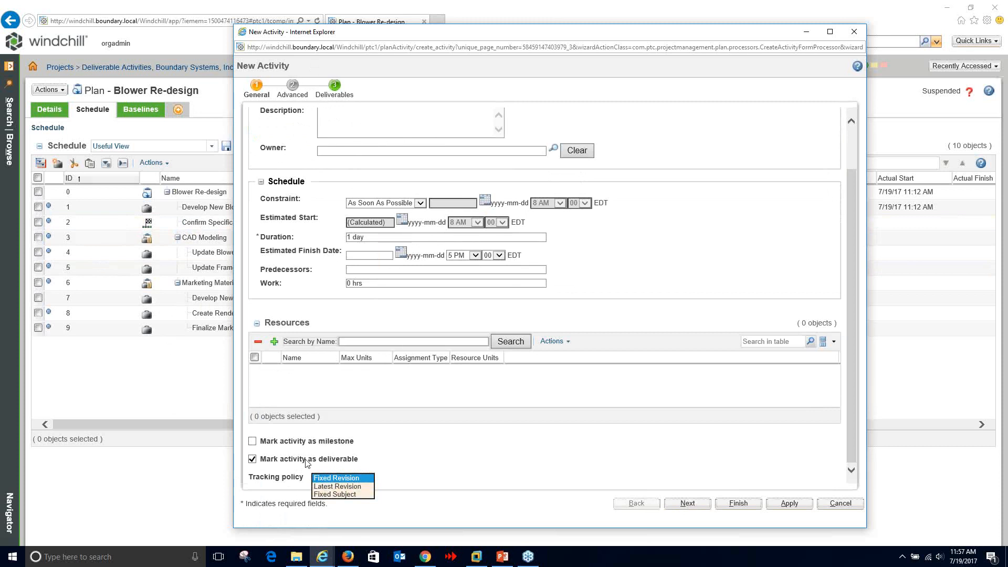
pyautogui.click(337, 486)
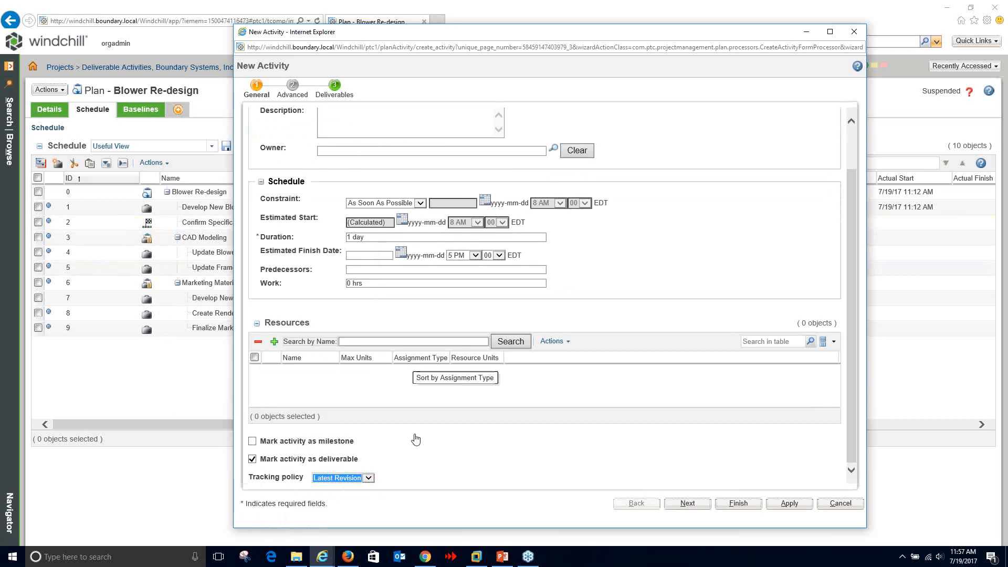
pyautogui.click(336, 96)
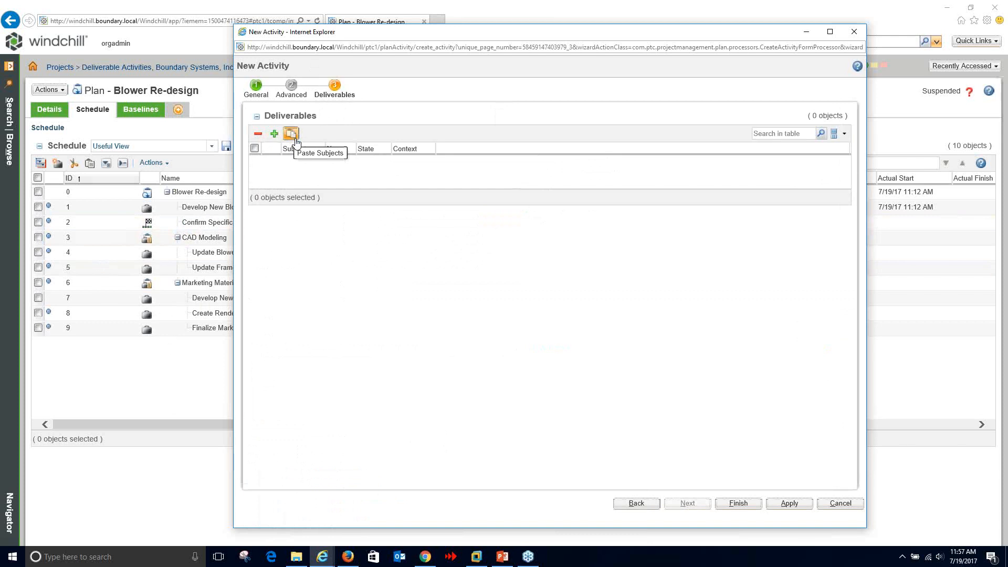
# - Search for subject objects in Deliverable Activities, then cancel the search and the New Activity wizard
pyautogui.click(274, 134)
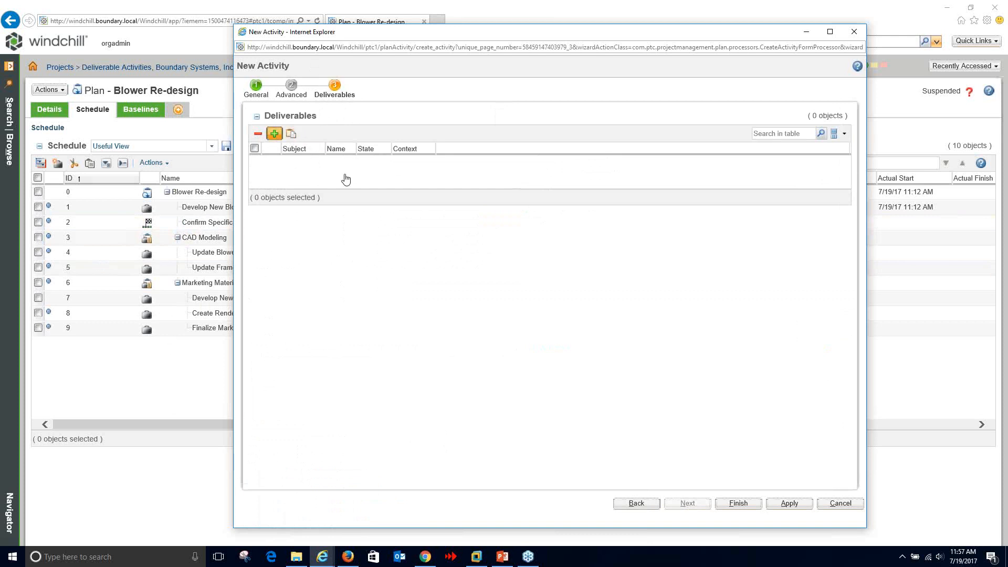
pyautogui.moveTo(509, 46); pyautogui.dragTo(296, 46)
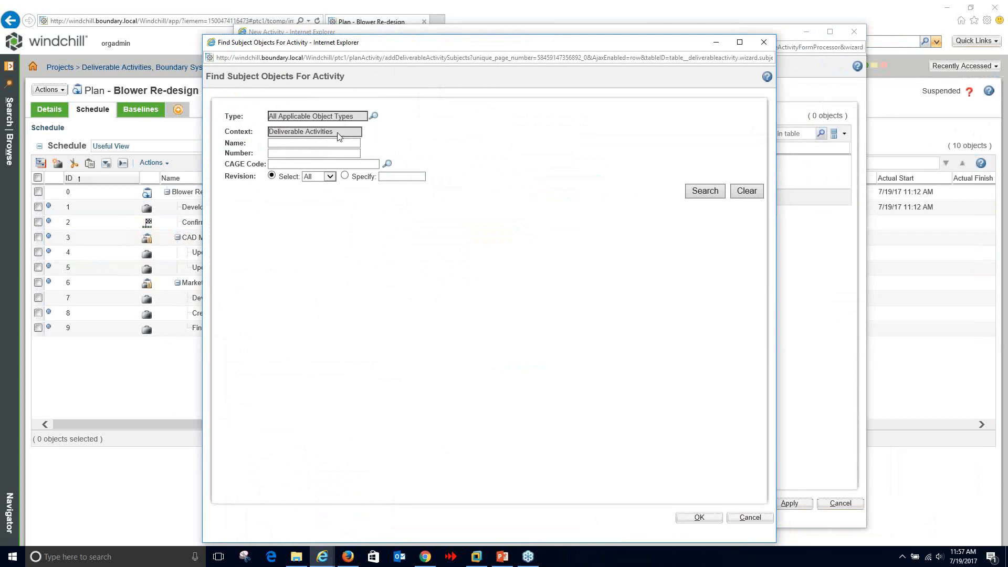
pyautogui.moveTo(338, 136); pyautogui.dragTo(260, 128)
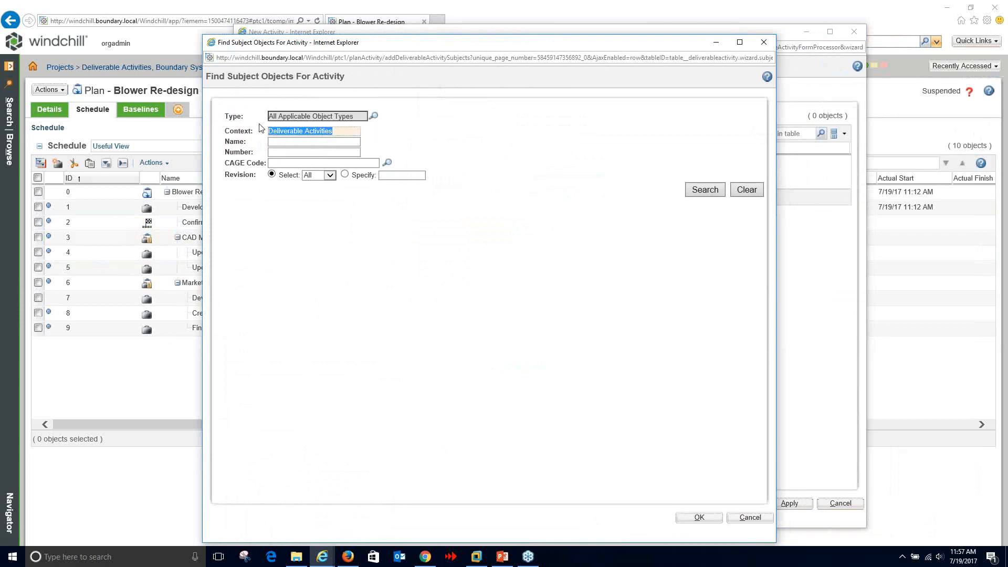
pyautogui.click(700, 192)
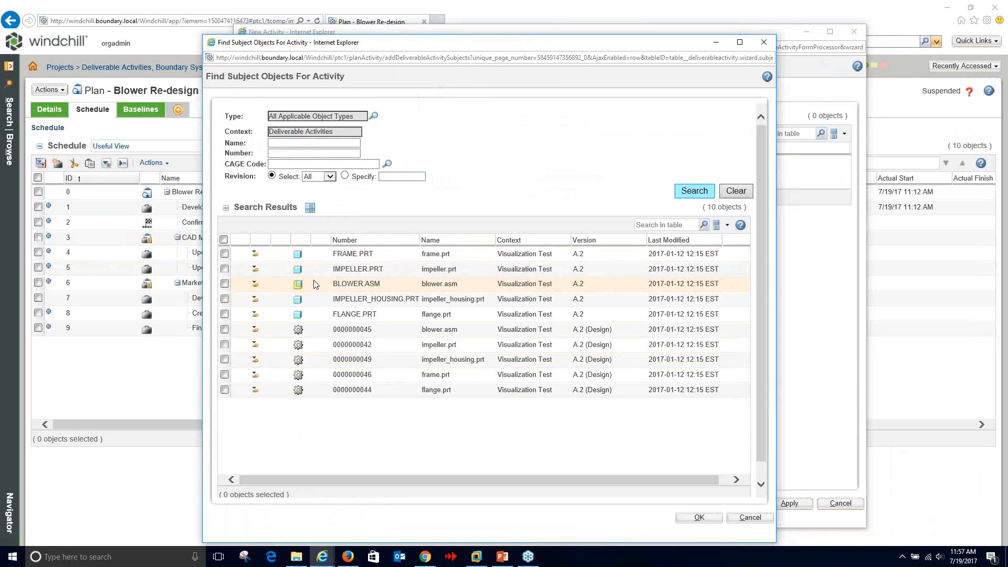
pyautogui.click(740, 517)
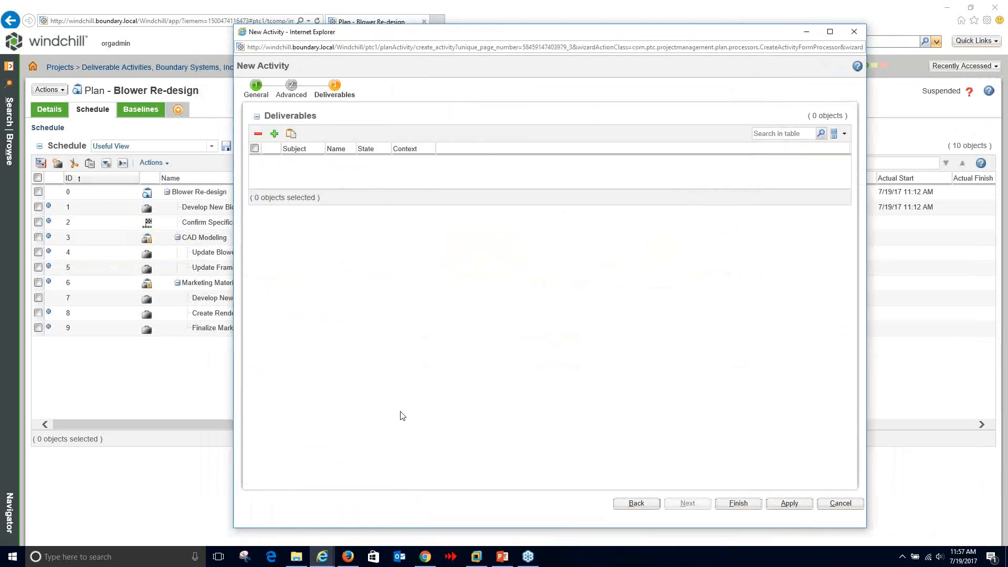
pyautogui.click(838, 504)
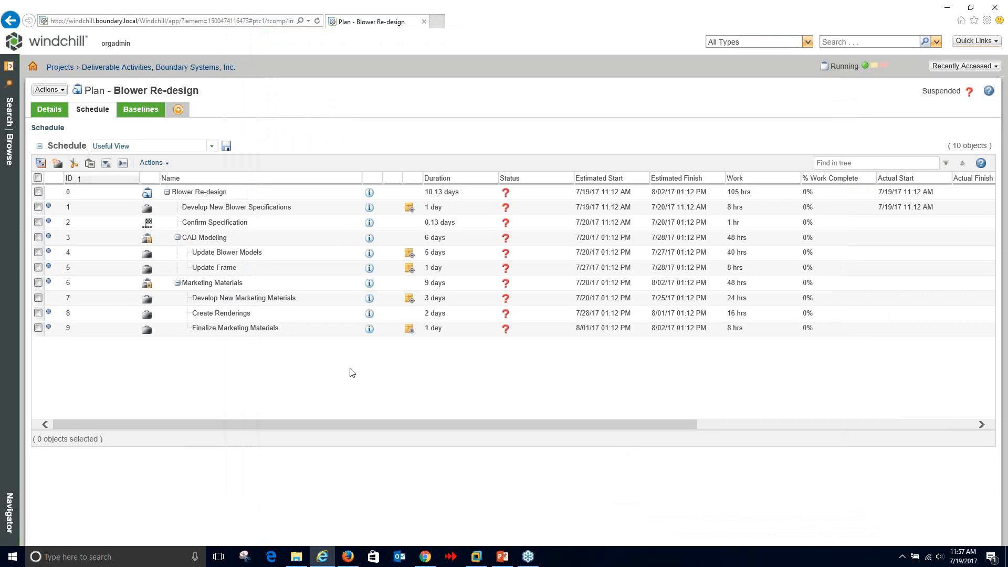
# - Go to the 'Deliverable Activities, Boundary Systems, Inc.' project's Folder Contents via the breadcrumb
pyautogui.click(148, 67)
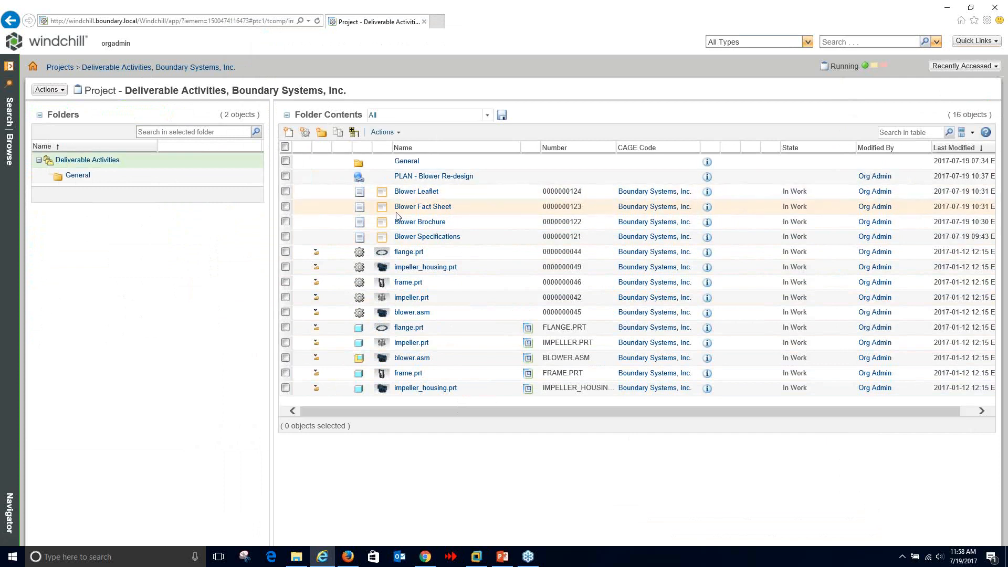
# - Open PLAN - Blower Re-design and list its baselines, Current Plan and As Planned
pyautogui.click(449, 185)
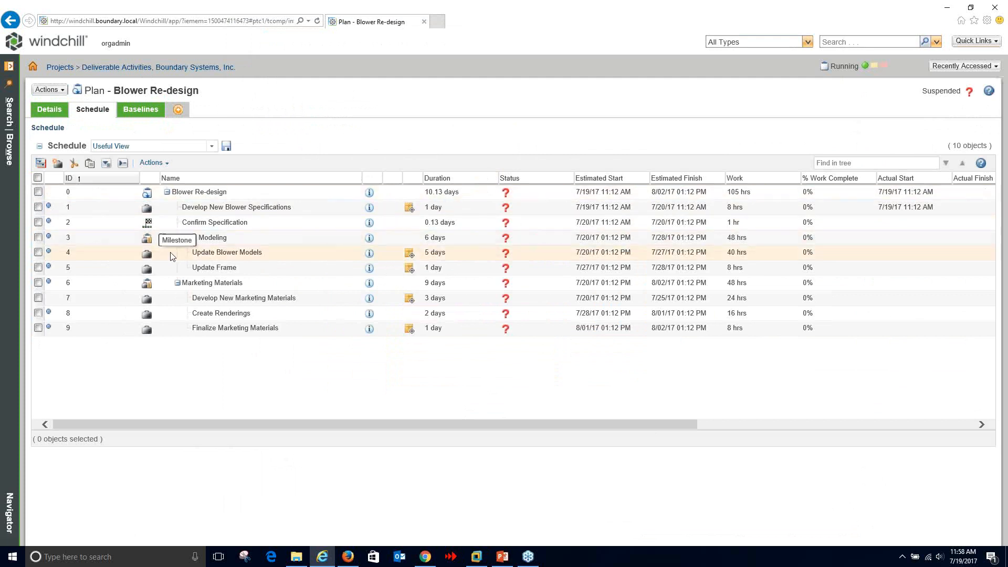
pyautogui.click(144, 111)
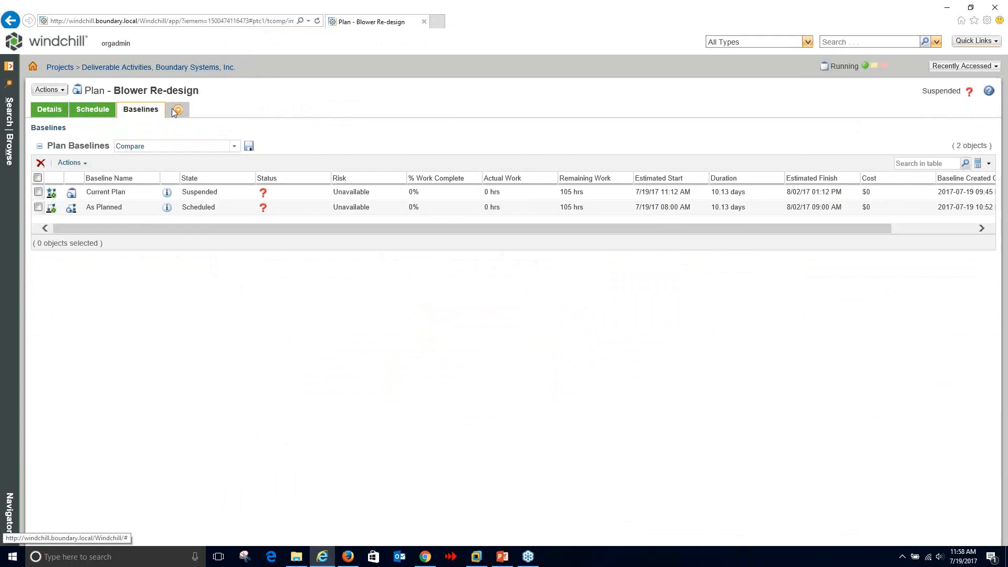
pyautogui.click(98, 111)
pyautogui.rightClick(224, 194)
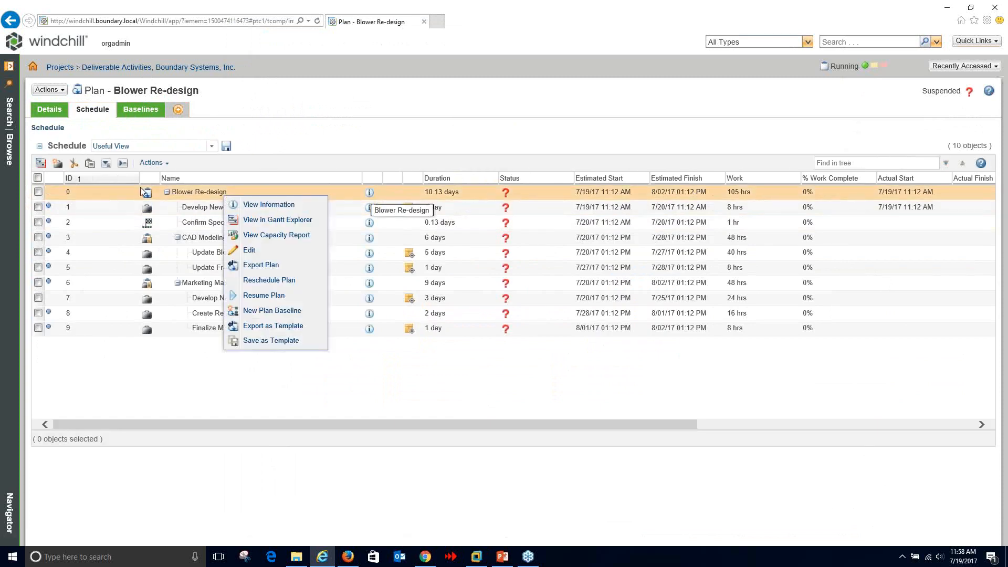
pyautogui.click(294, 132)
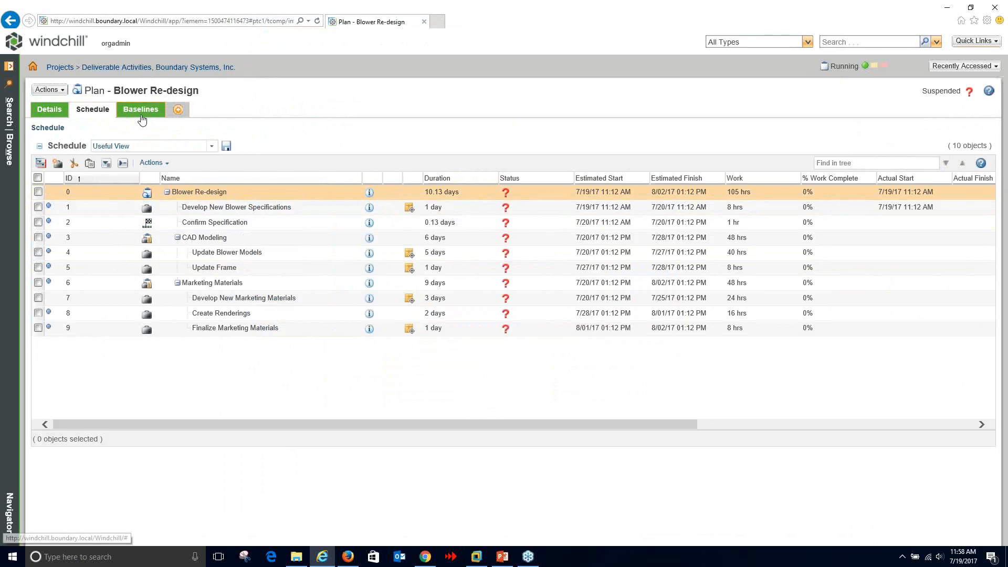
pyautogui.click(140, 111)
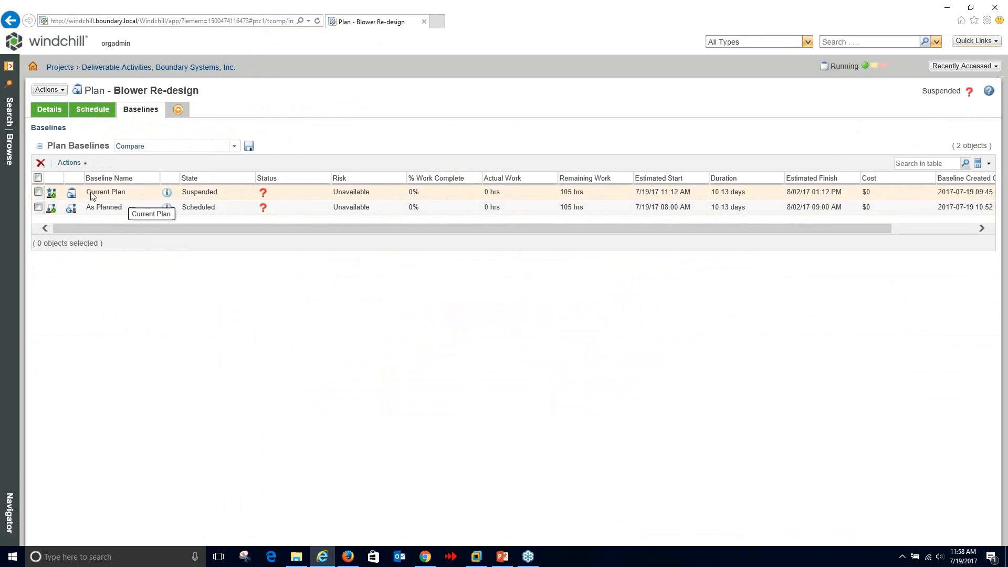
pyautogui.moveTo(87, 193); pyautogui.dragTo(123, 208)
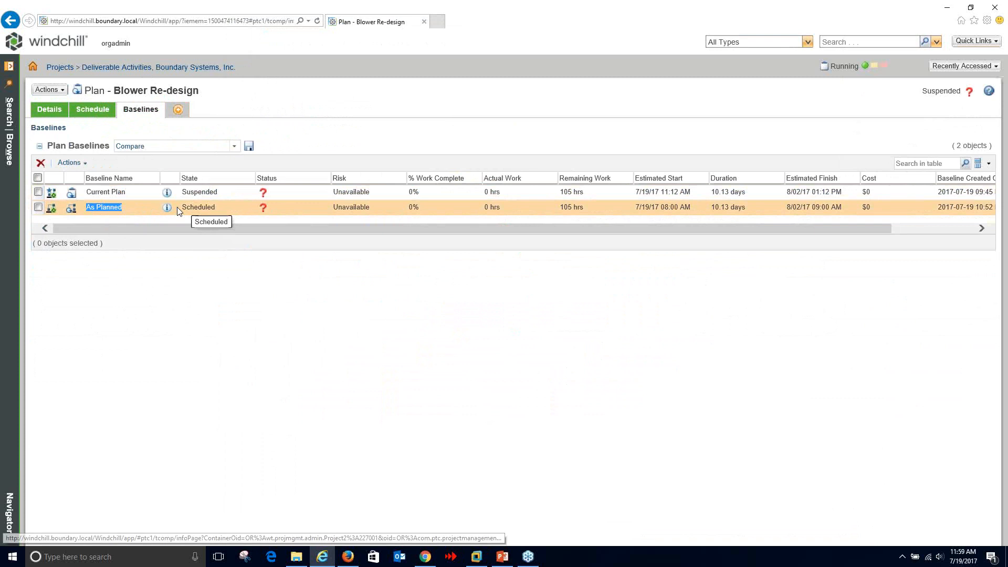
# - Switch the Blower Re-design schedule to Baseline View
pyautogui.click(92, 110)
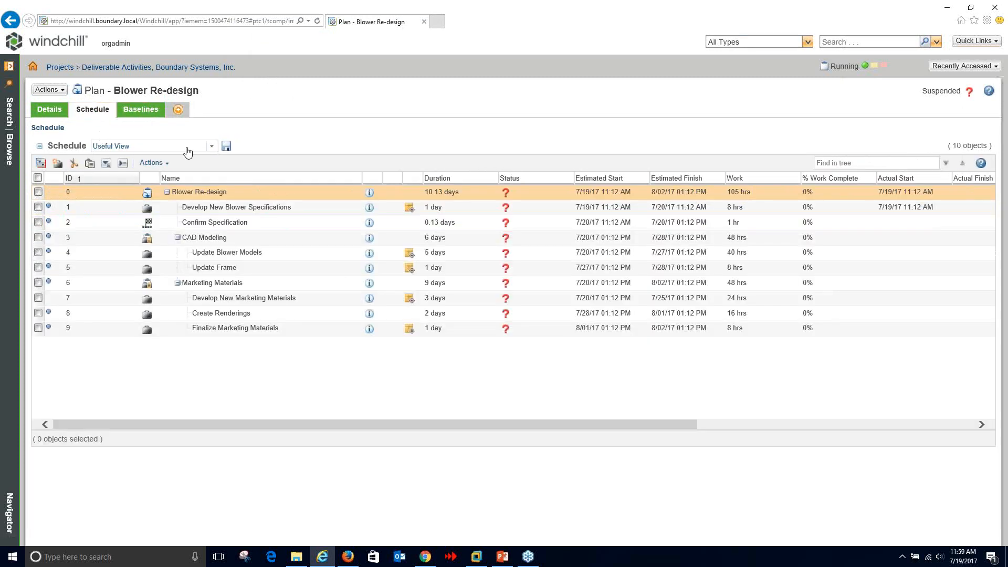
pyautogui.click(212, 149)
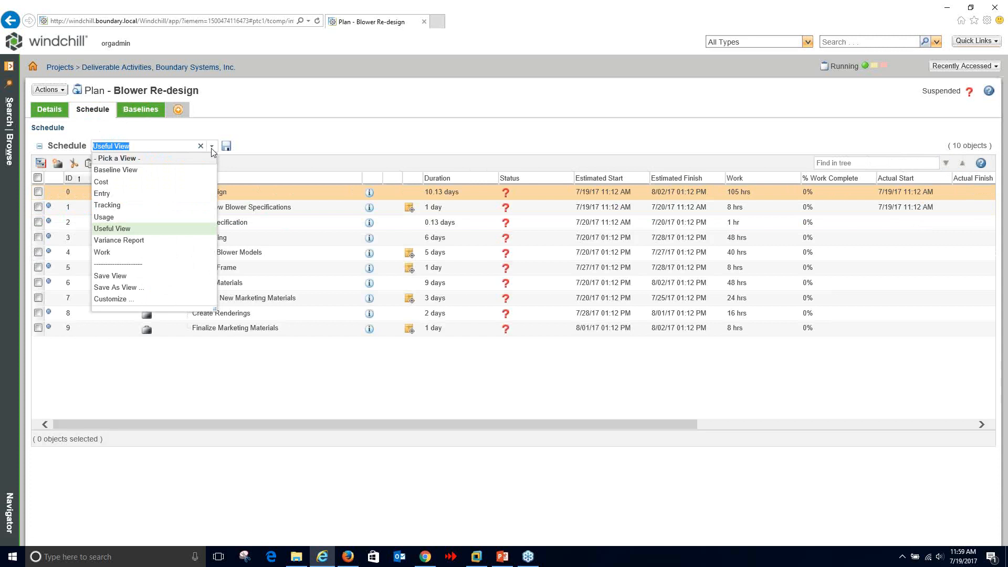
pyautogui.click(129, 169)
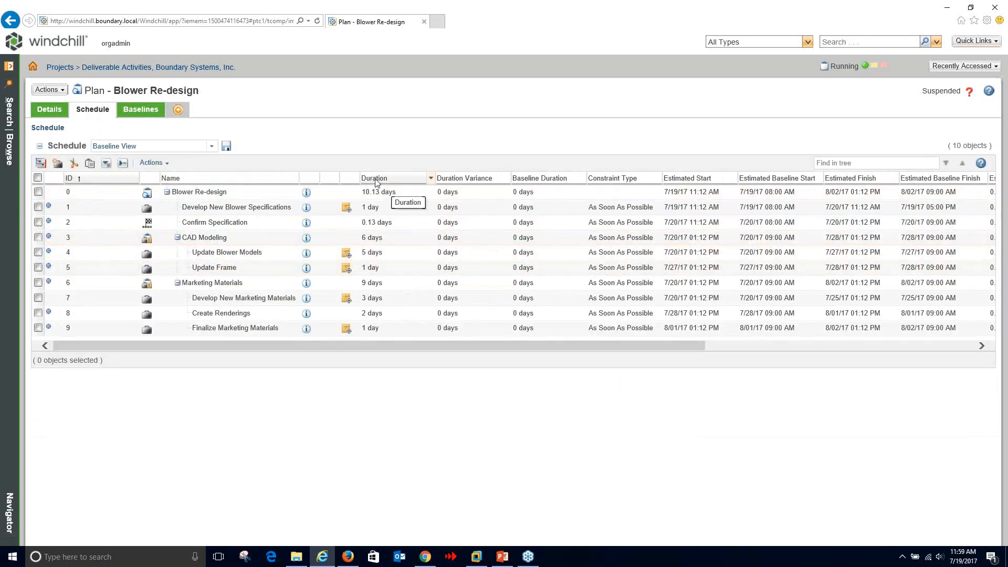
# - Hide the Baseline Duration column and scroll across the date and variance columns
pyautogui.click(582, 178)
pyautogui.moveTo(620, 249)
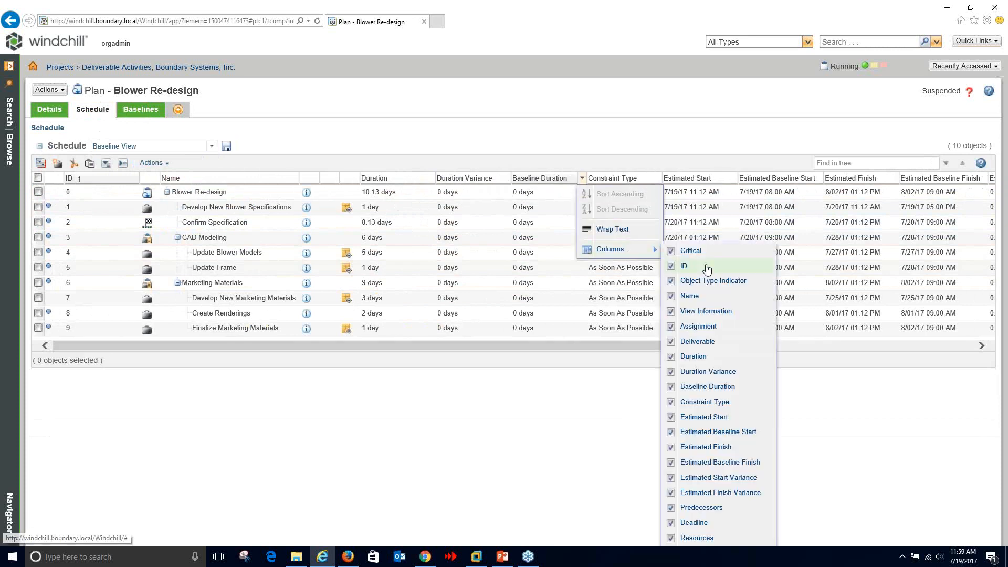
pyautogui.click(670, 387)
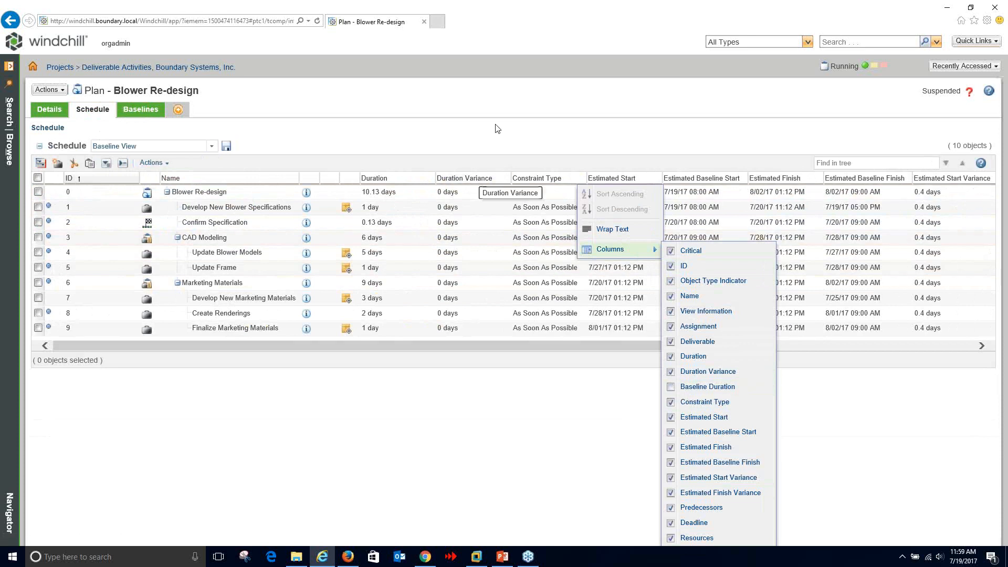
pyautogui.click(475, 177)
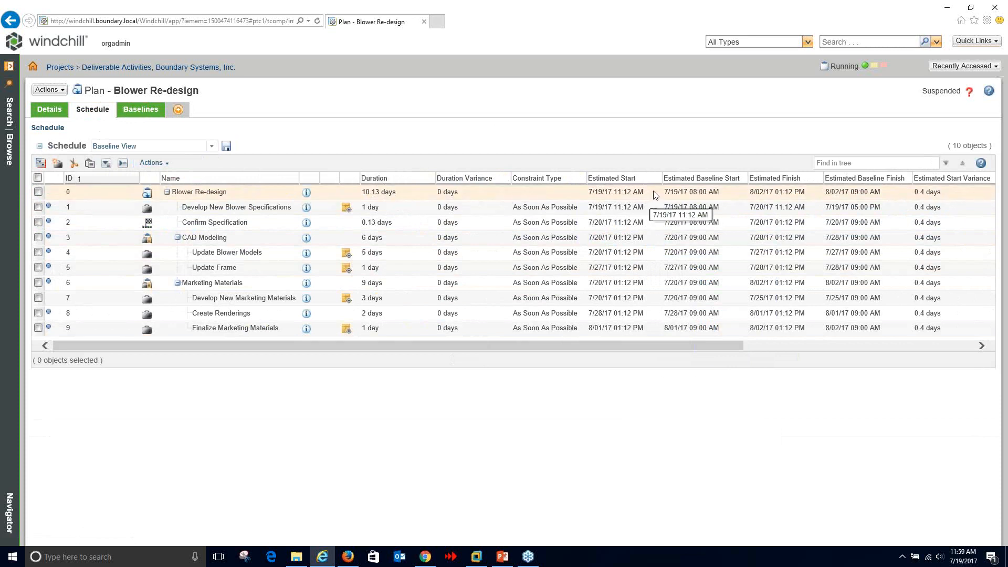
pyautogui.moveTo(678, 348); pyautogui.dragTo(756, 351)
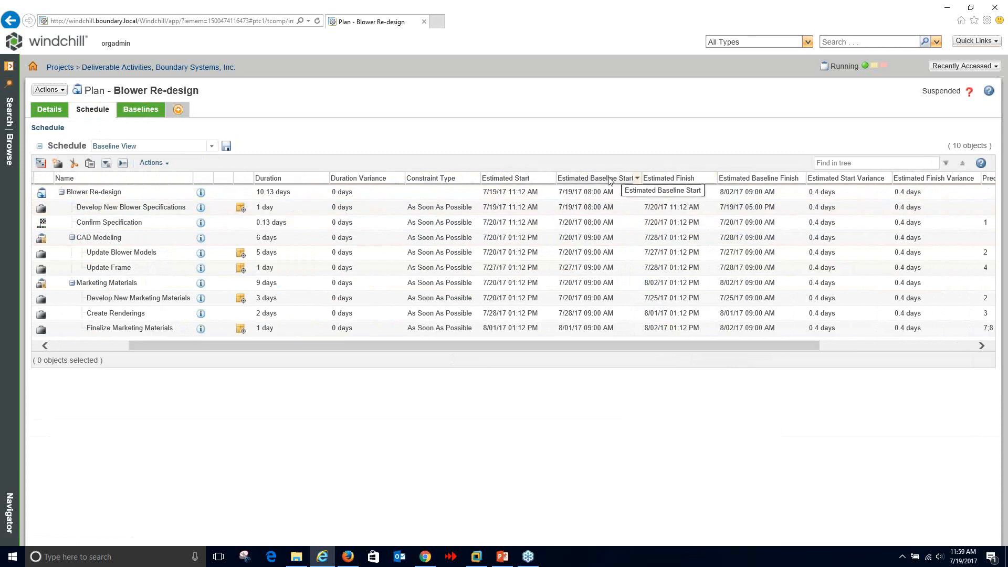
pyautogui.moveTo(745, 347); pyautogui.dragTo(861, 337)
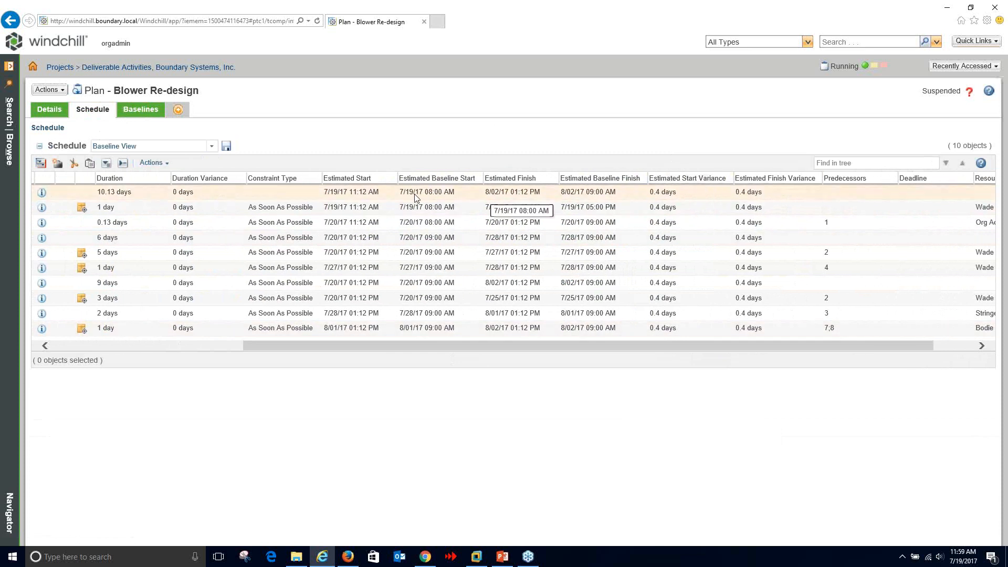
# - Select the Blower Re-design summary row and switch the schedule to Useful View
pyautogui.click(368, 193)
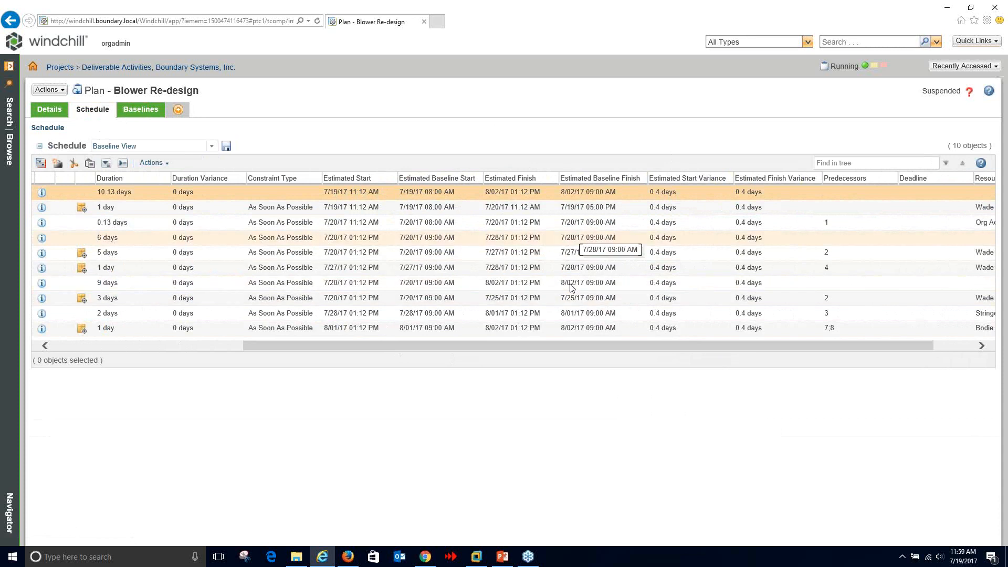
pyautogui.moveTo(633, 350); pyautogui.dragTo(348, 369)
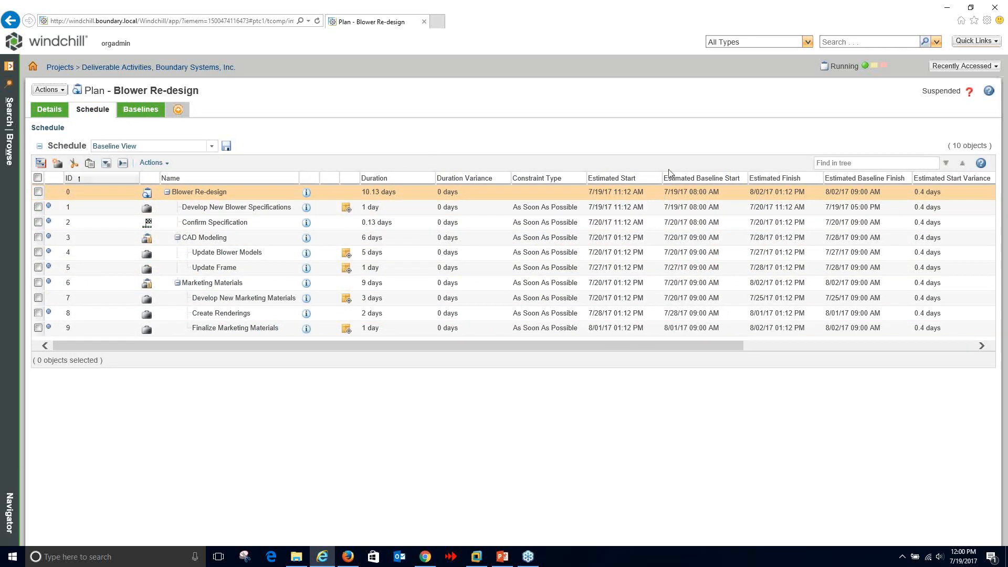
pyautogui.click(211, 146)
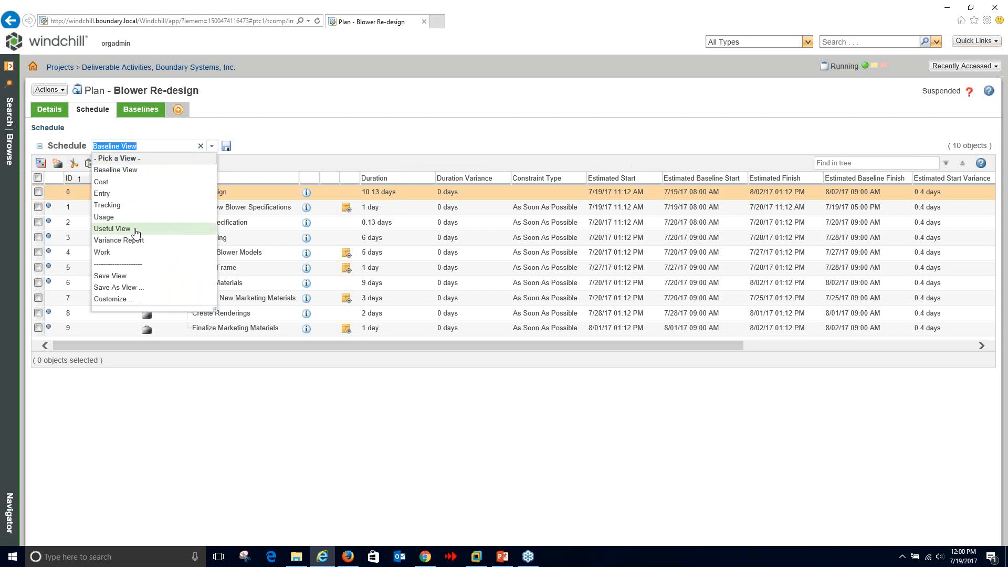
pyautogui.click(112, 228)
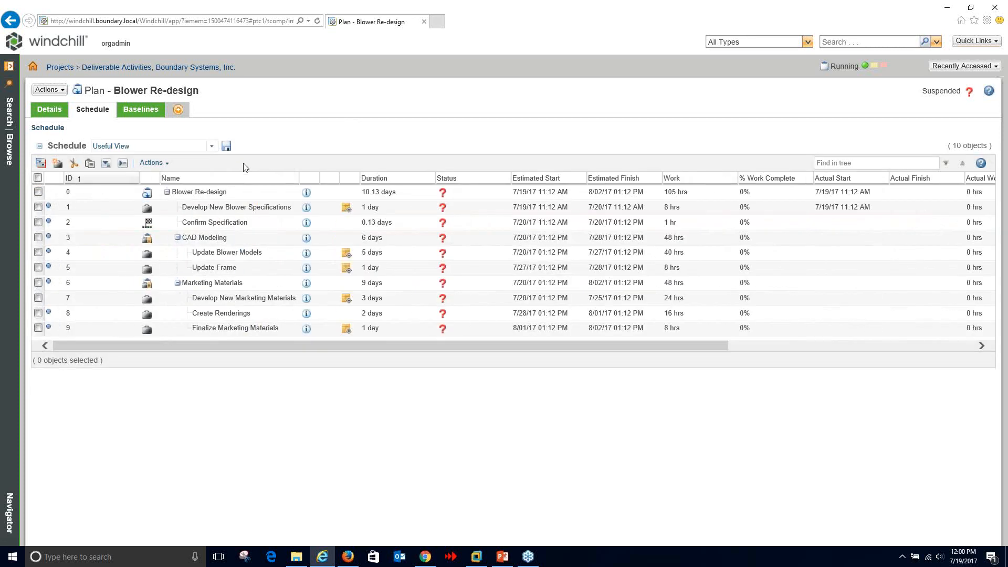
pyautogui.click(153, 162)
# - Open the Blower Re-design plan in a maximized Gantt Explorer with all summary tasks expanded
pyautogui.click(173, 179)
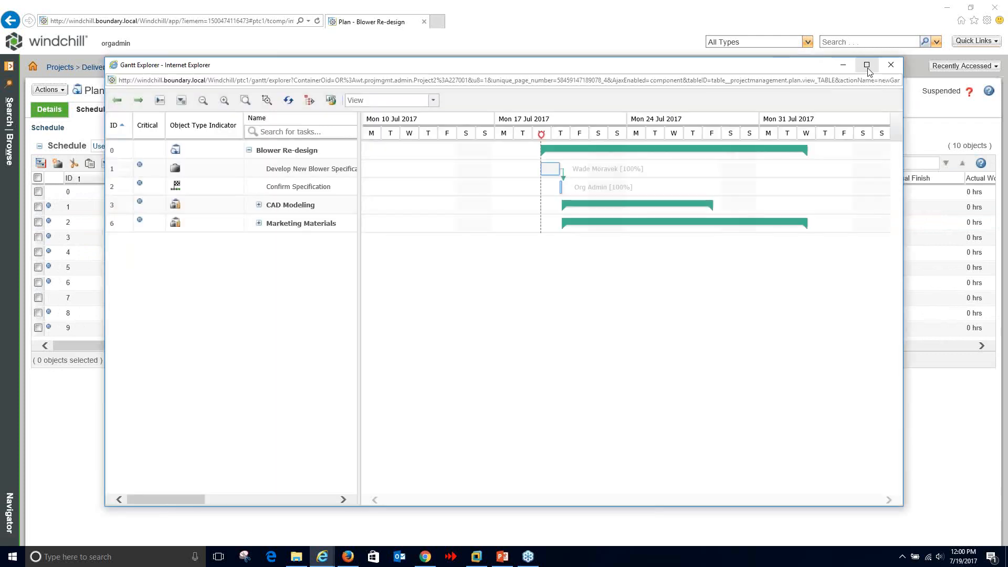
pyautogui.click(867, 65)
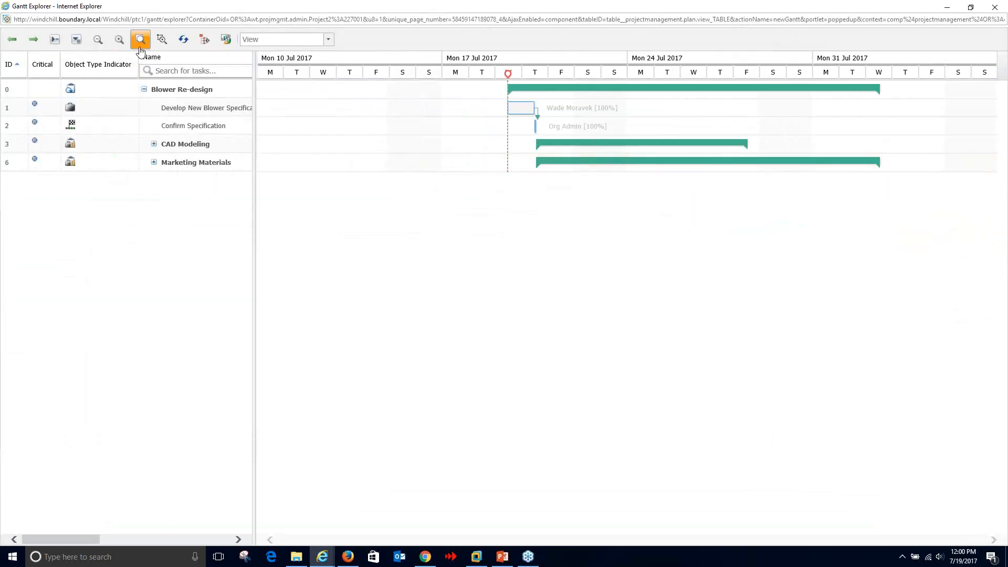
pyautogui.click(76, 39)
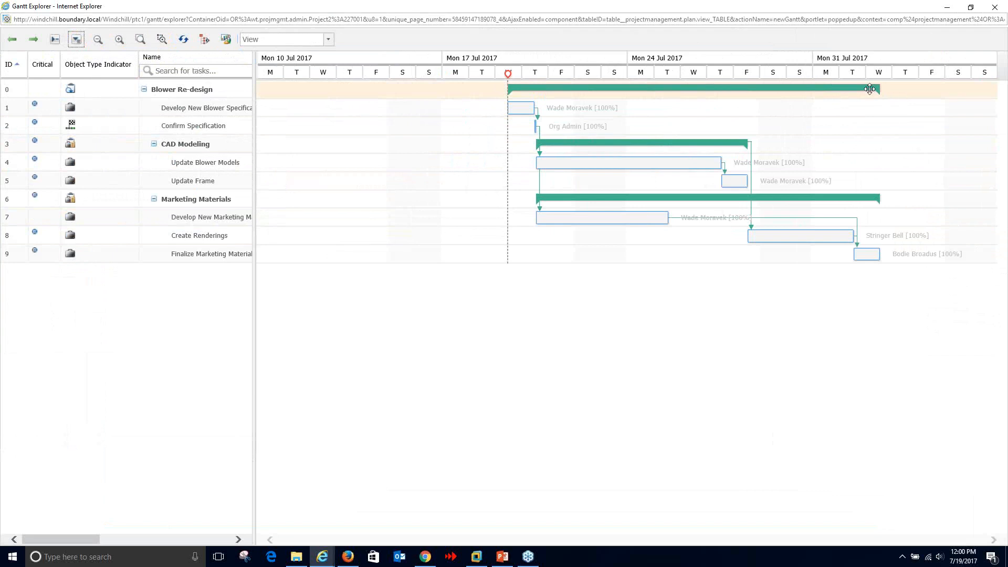
pyautogui.moveTo(869, 89)
pyautogui.moveTo(529, 87)
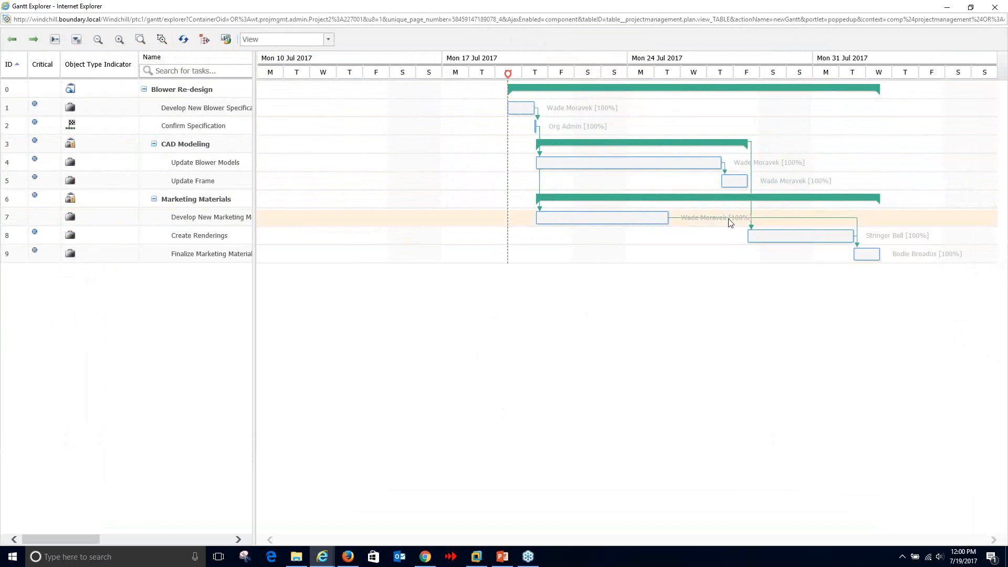
pyautogui.moveTo(805, 227)
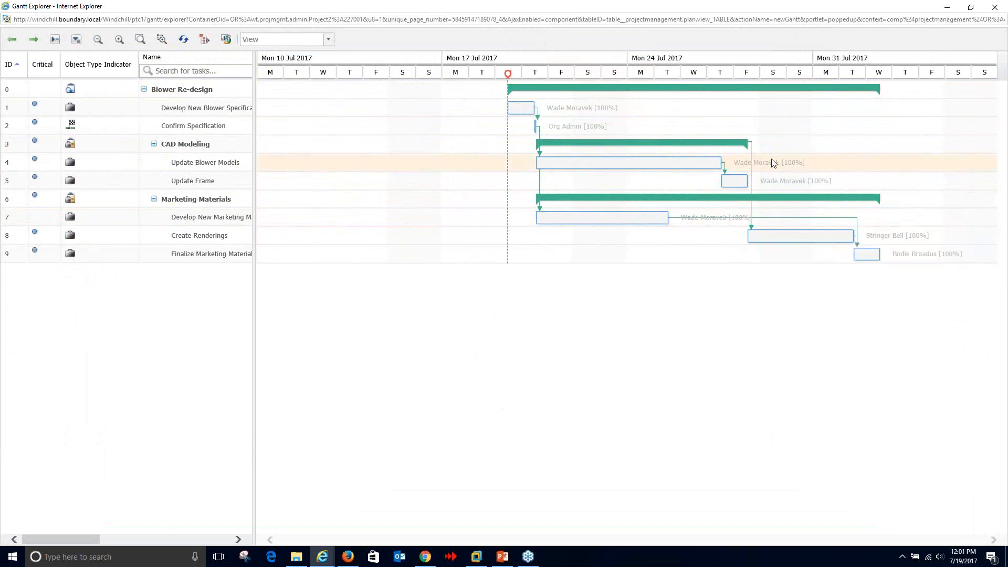
pyautogui.click(226, 39)
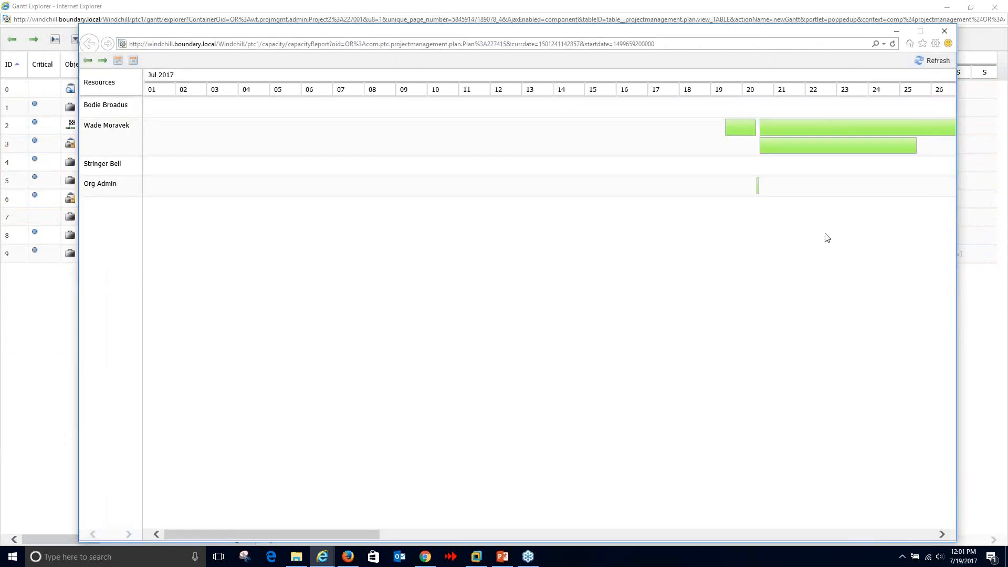
pyautogui.click(942, 534)
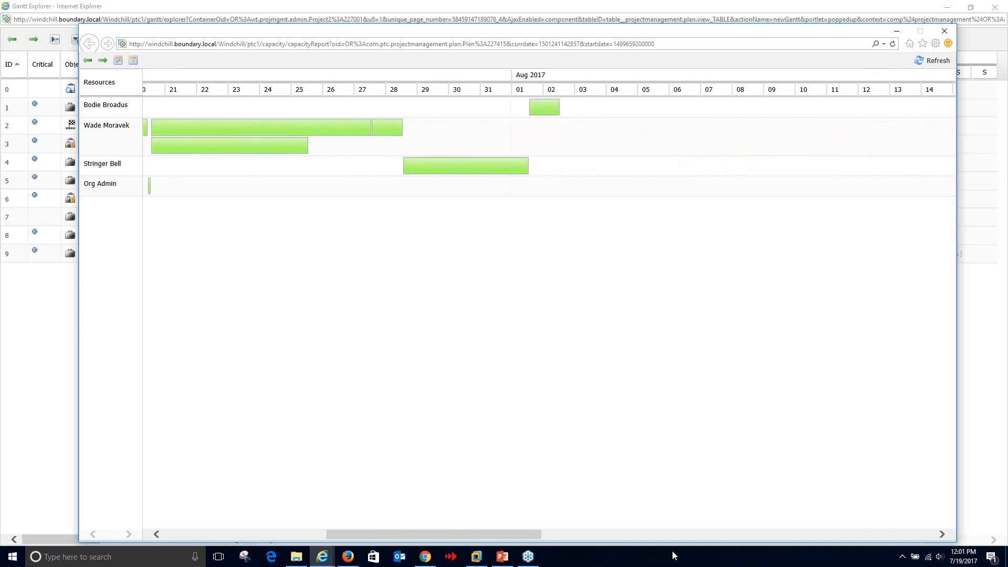
pyautogui.moveTo(522, 535); pyautogui.dragTo(508, 533)
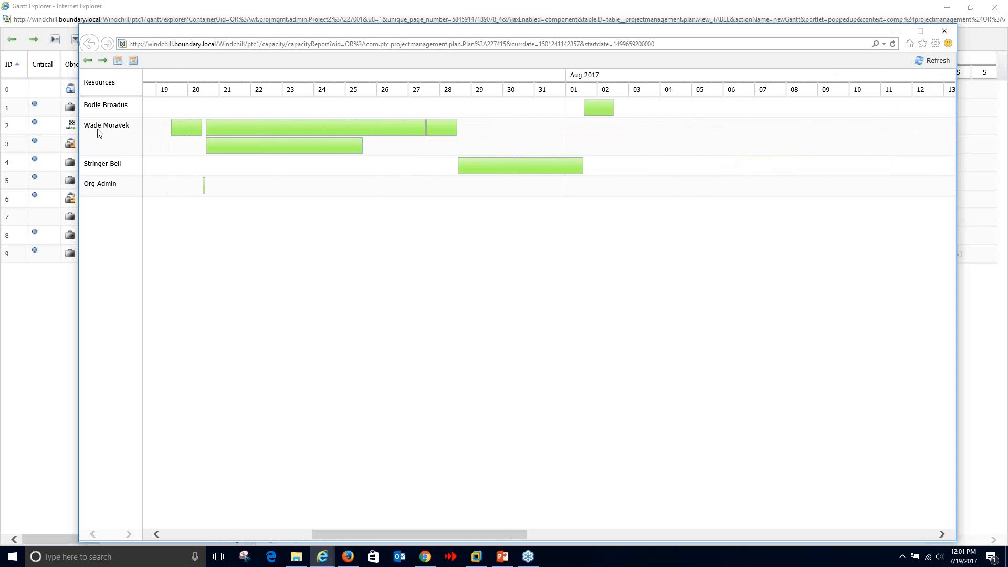
pyautogui.moveTo(190, 131)
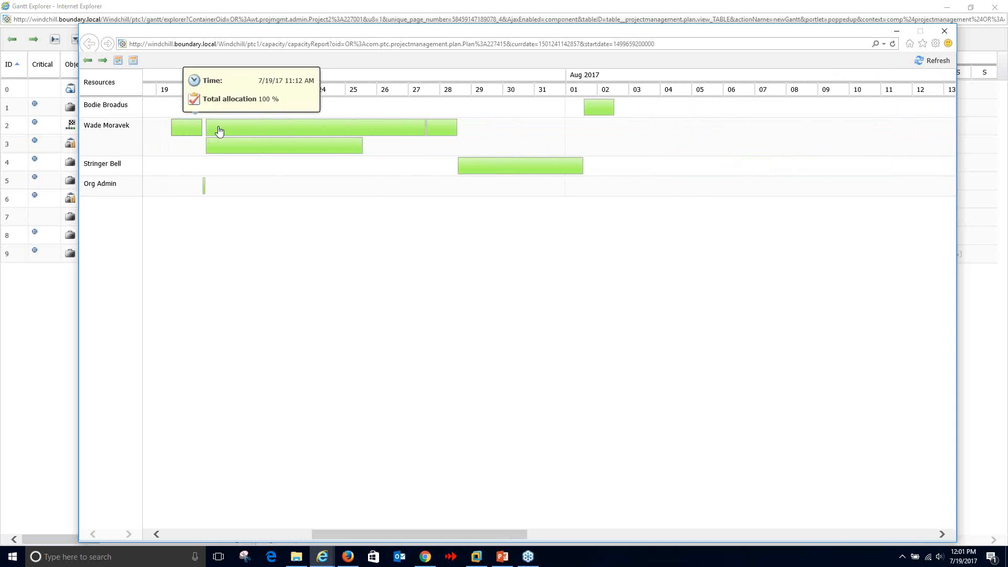
pyautogui.moveTo(239, 131)
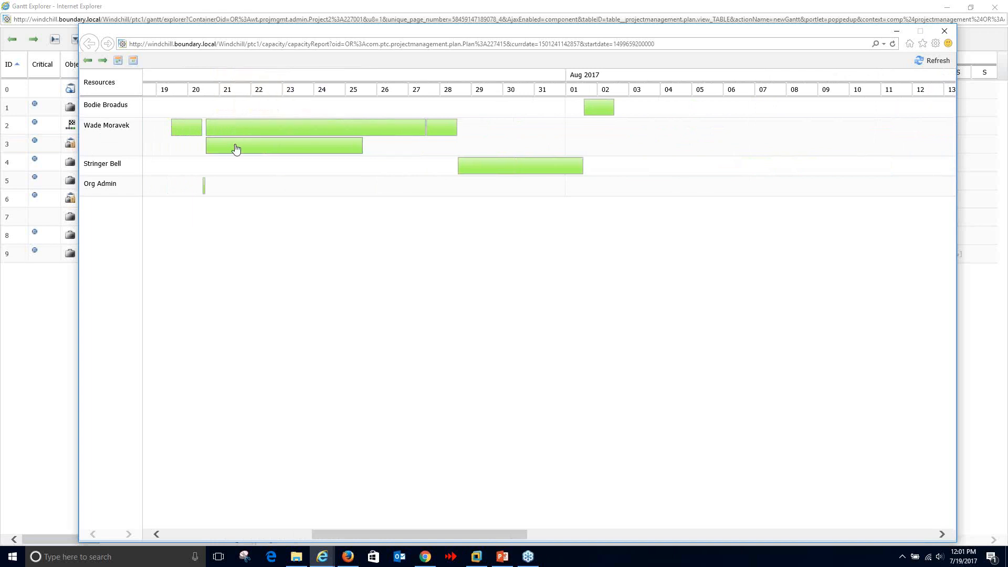
pyautogui.moveTo(235, 150)
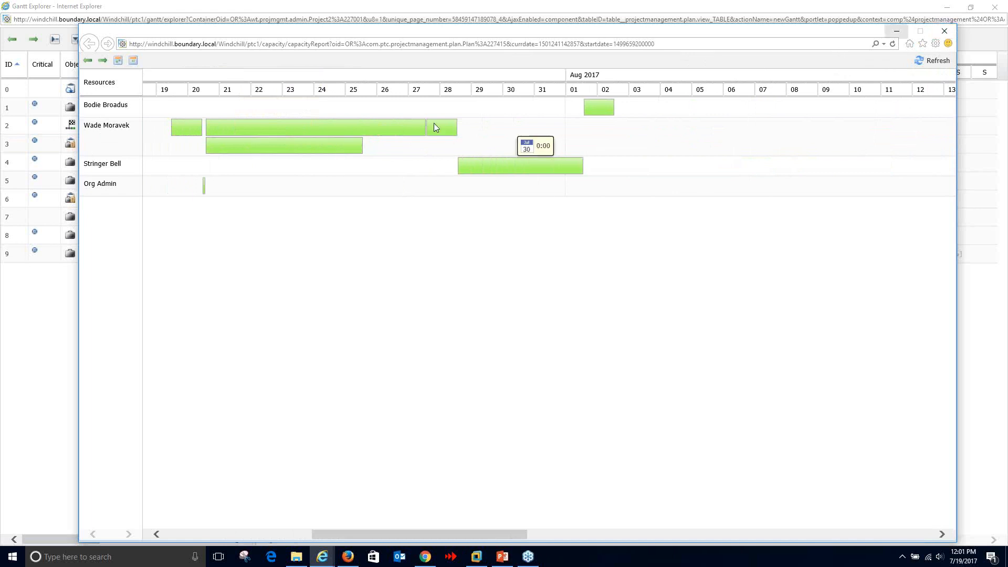
pyautogui.click(950, 35)
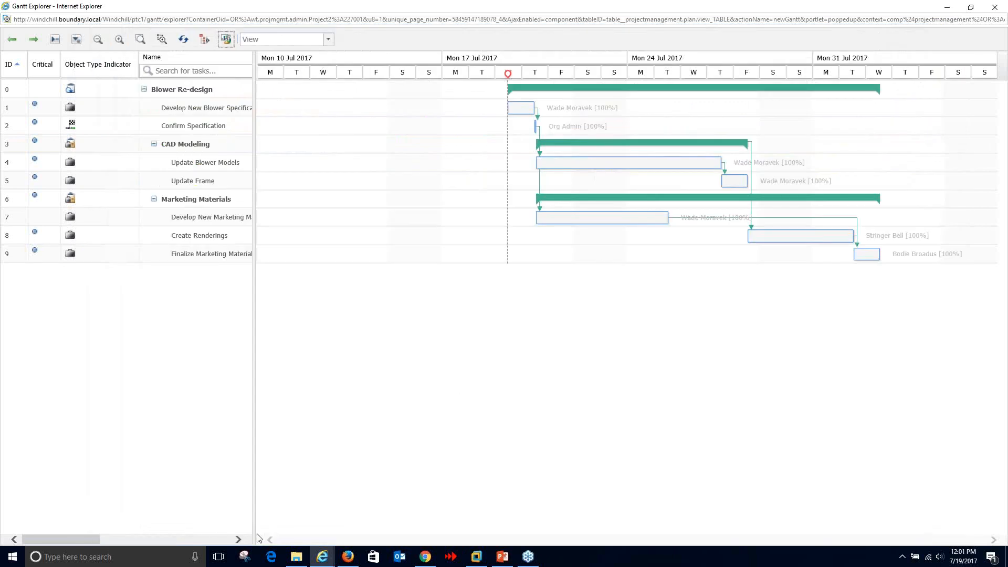
# - Return to the Blower Re-design schedule table and scroll through its resource and predecessor columns
pyautogui.moveTo(322, 557)
pyautogui.click(288, 474)
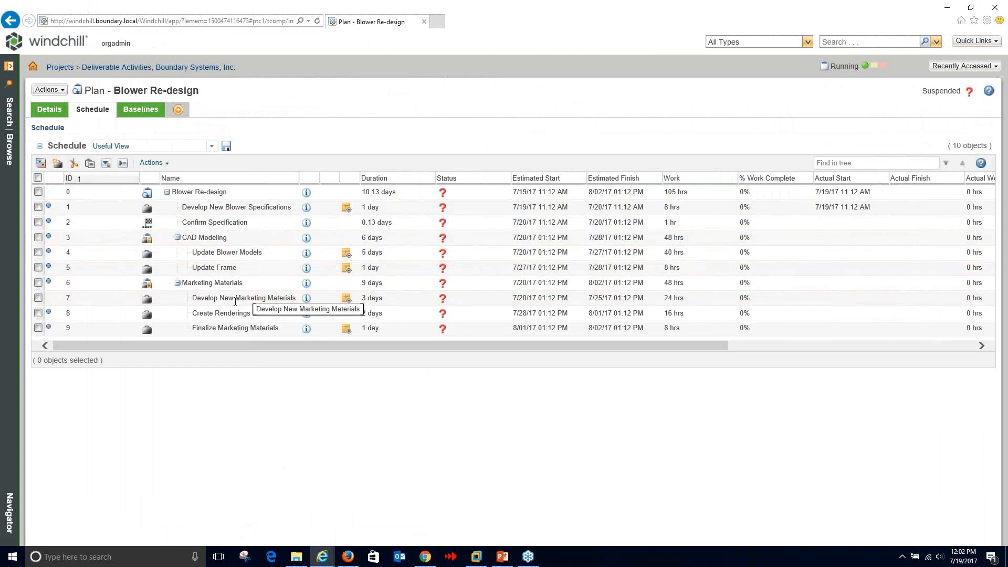
pyautogui.moveTo(370, 347); pyautogui.dragTo(659, 367)
pyautogui.moveTo(945, 178); pyautogui.dragTo(86, 179)
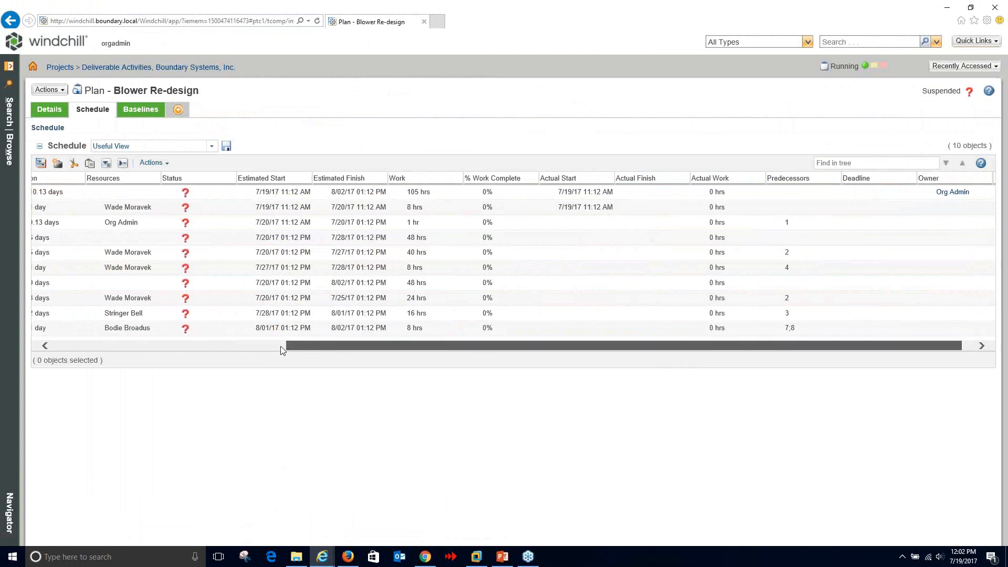
pyautogui.moveTo(283, 350); pyautogui.dragTo(81, 344)
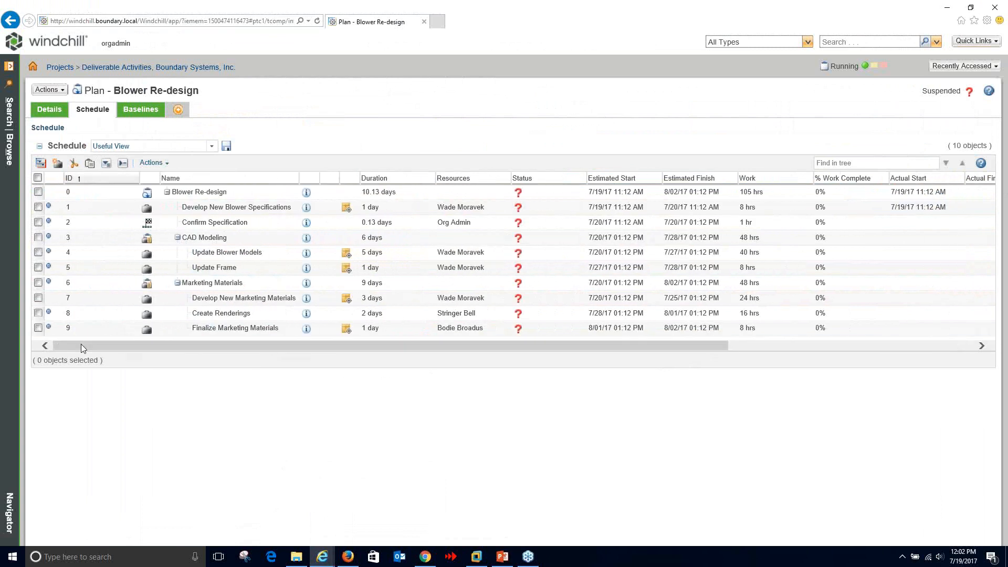
# - Edit Update Blower Models so its assigned resource works at 50 resource units, and save
pyautogui.rightClick(250, 254)
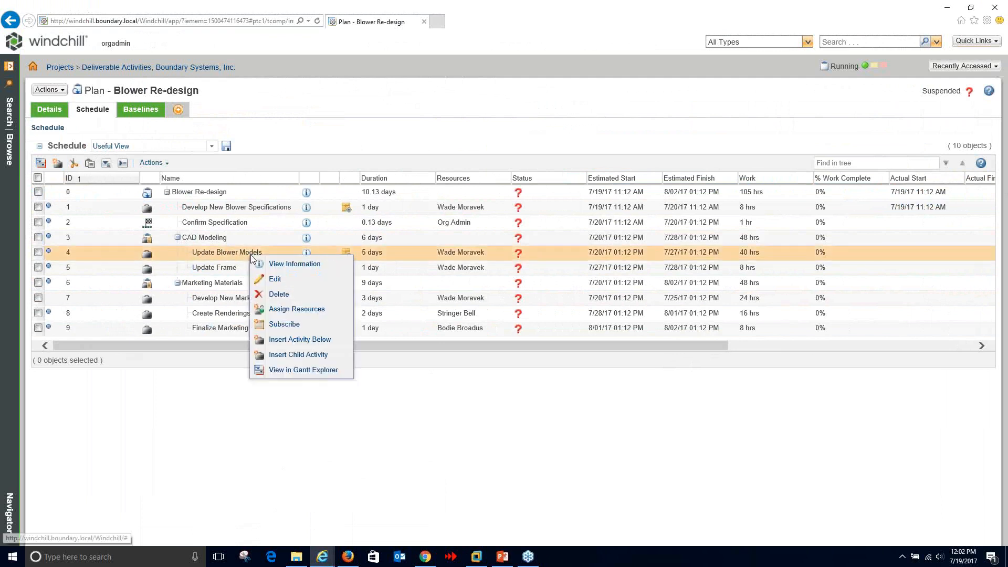
pyautogui.click(278, 284)
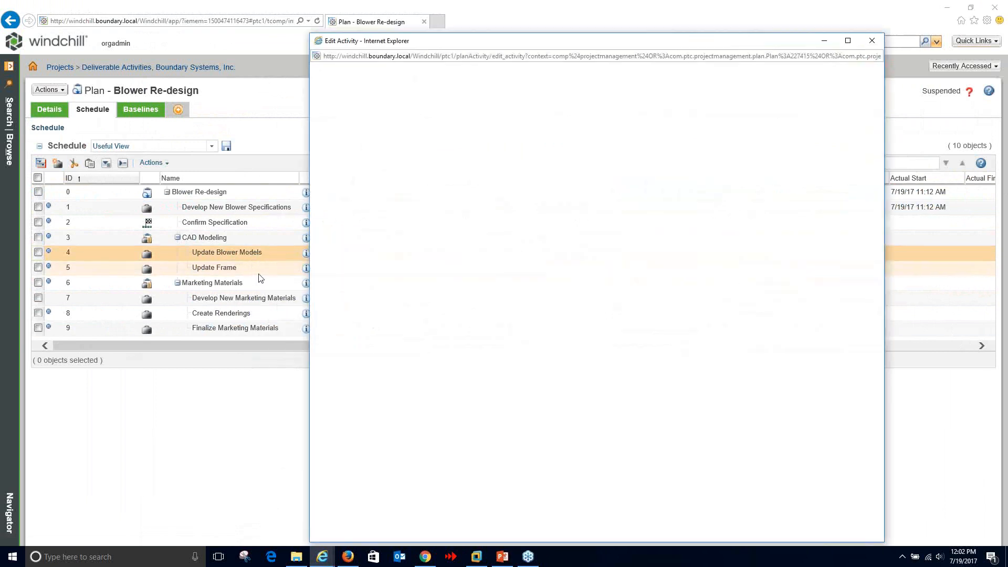
pyautogui.click(511, 430)
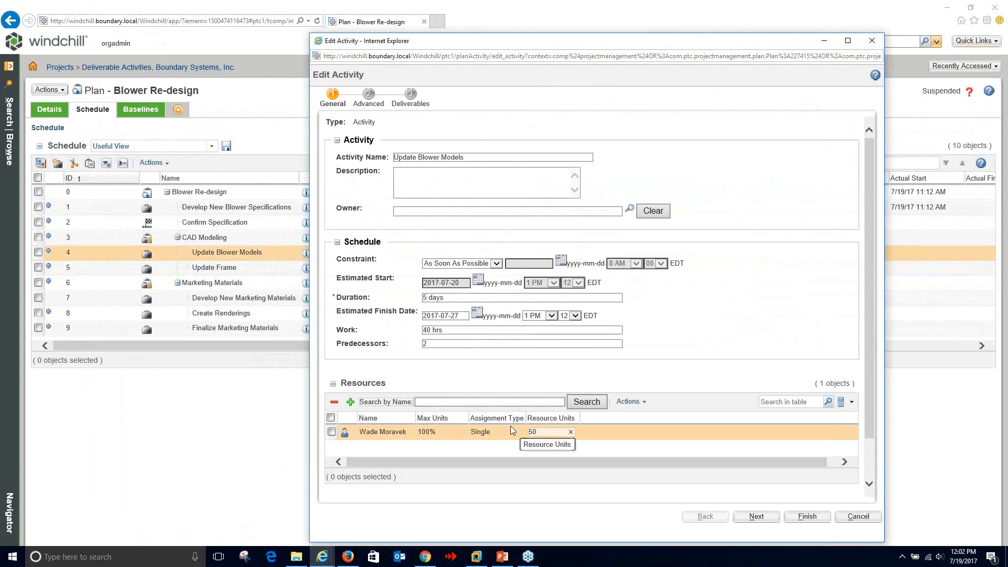
pyautogui.click(517, 343)
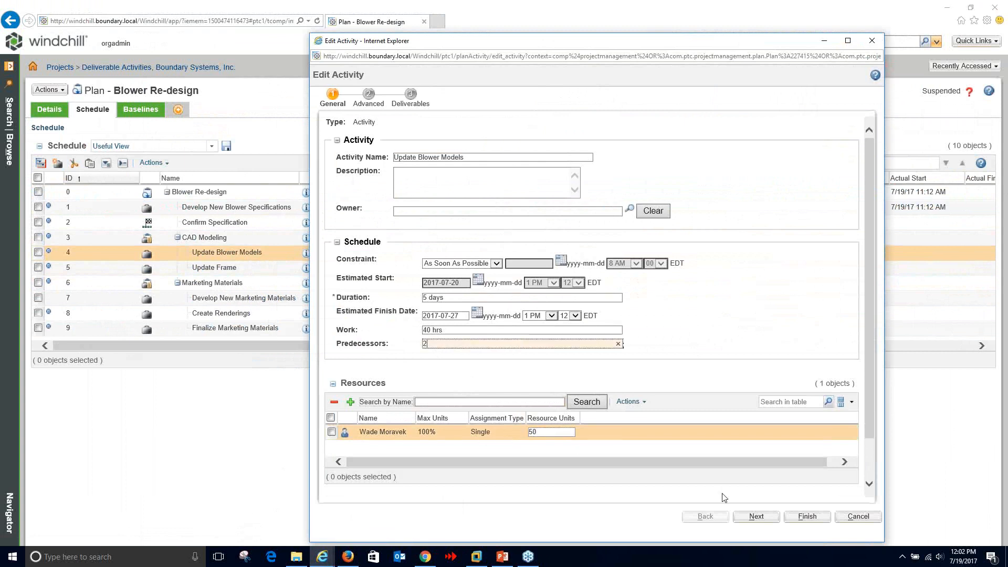
pyautogui.click(790, 519)
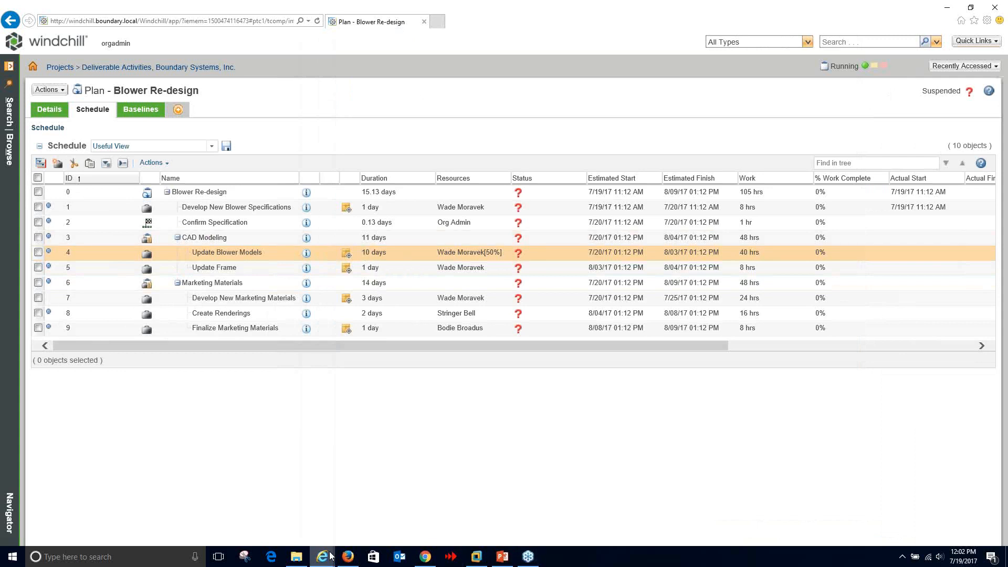
pyautogui.moveTo(322, 557)
pyautogui.click(344, 529)
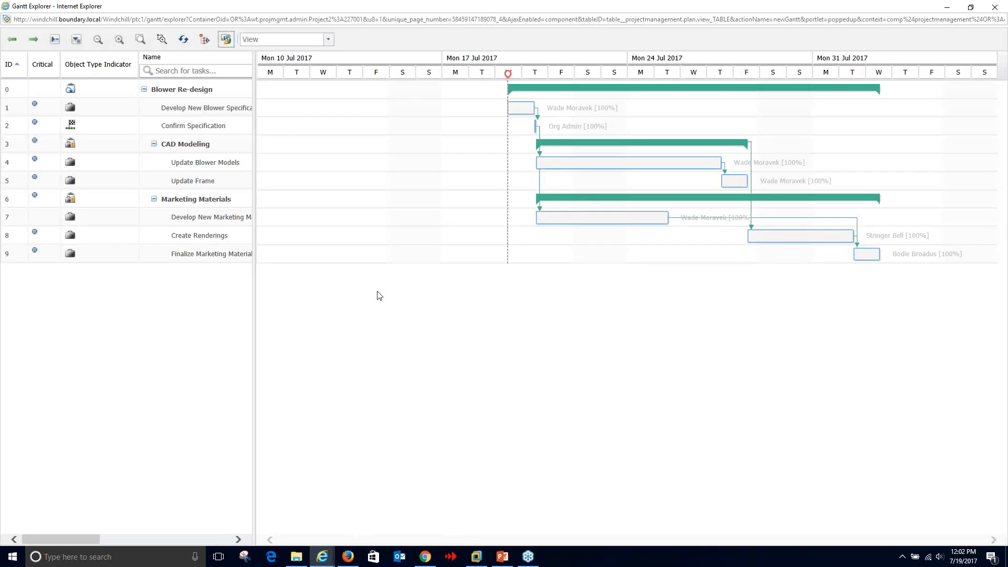
pyautogui.click(183, 40)
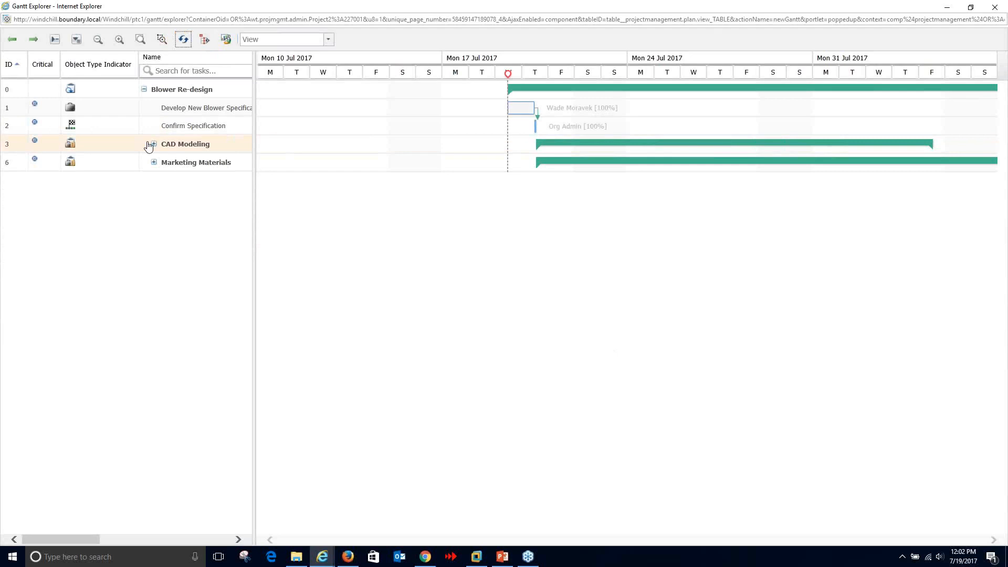
pyautogui.click(76, 40)
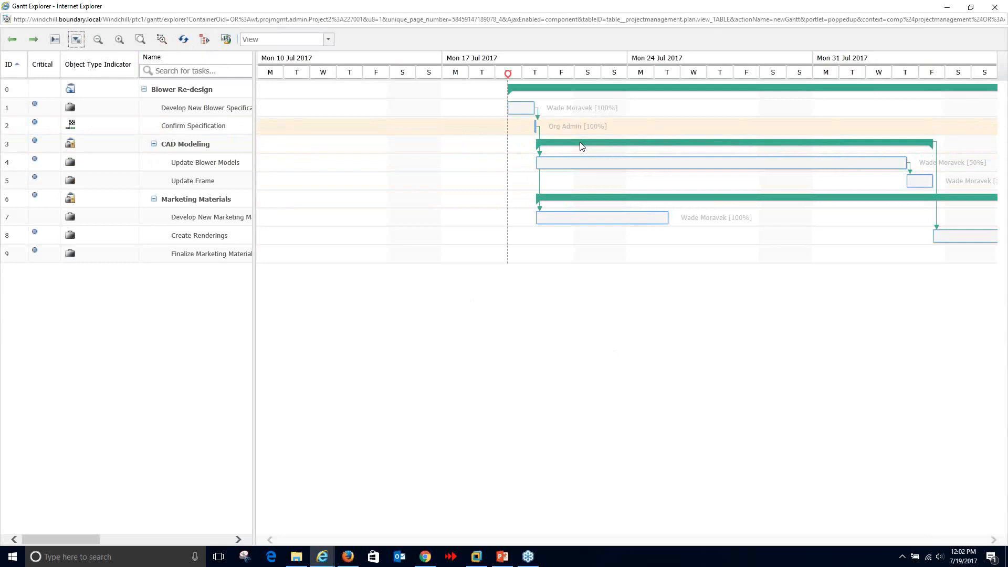
pyautogui.click(120, 40)
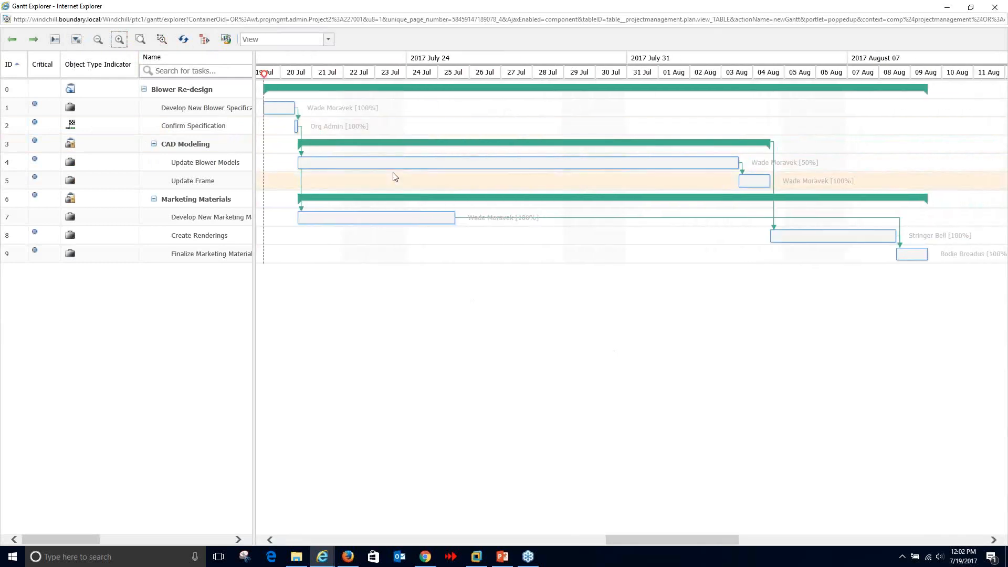
pyautogui.moveTo(440, 162)
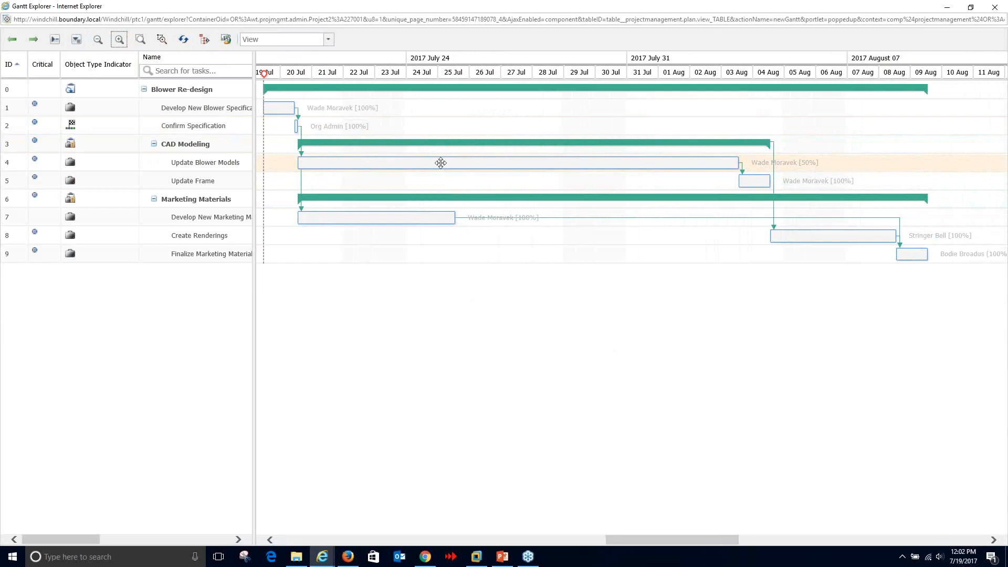
pyautogui.moveTo(637, 166)
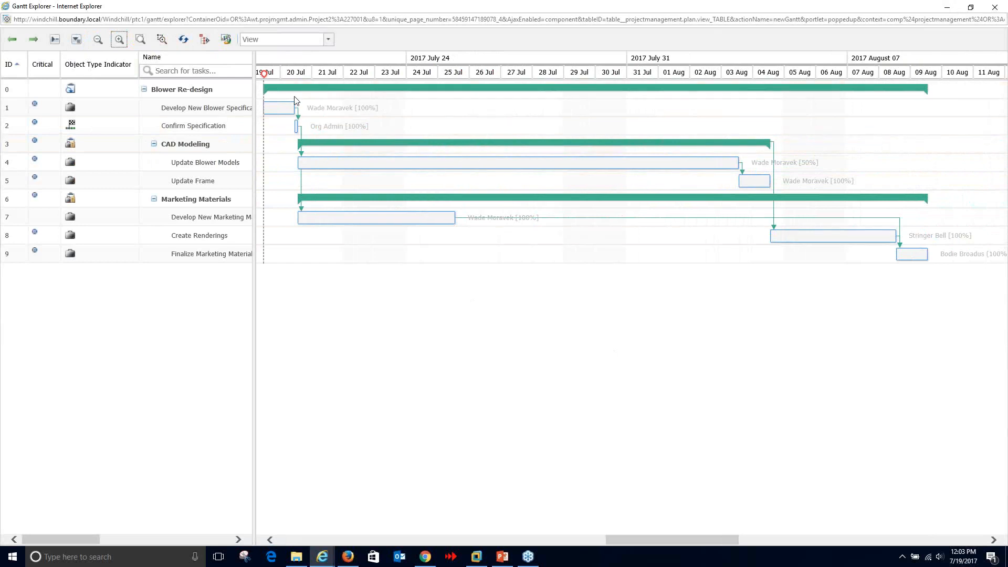
pyautogui.click(948, 8)
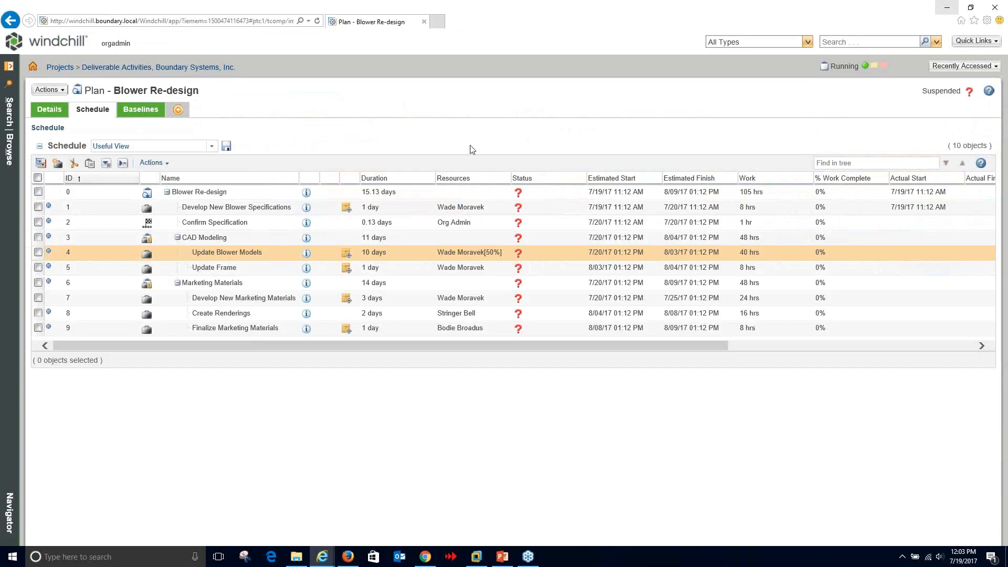
# - Switch to Baseline View and compare 8/09/17 estimated against 8/02/17 baseline finish, with its 5.4-day variance
pyautogui.click(212, 147)
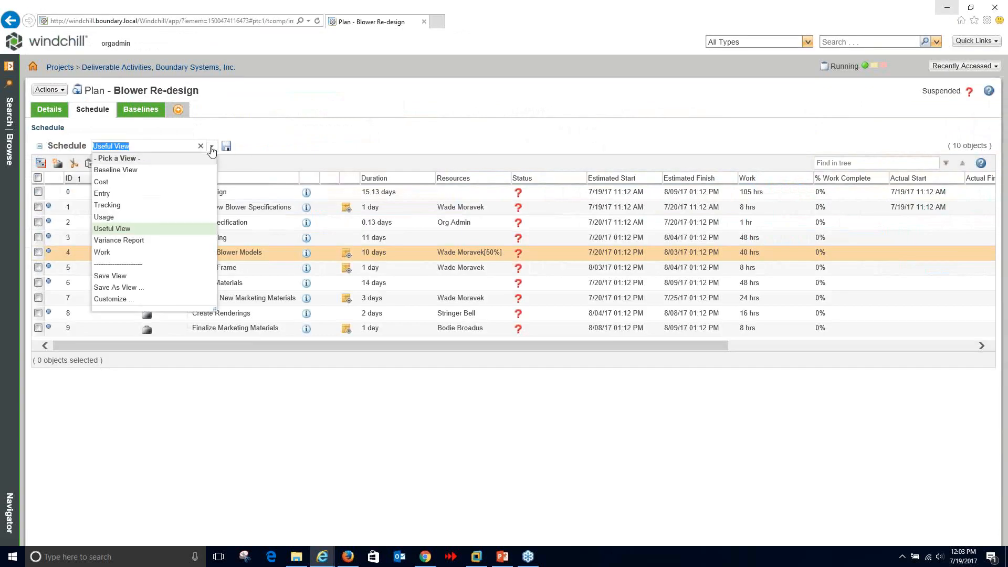
pyautogui.click(160, 171)
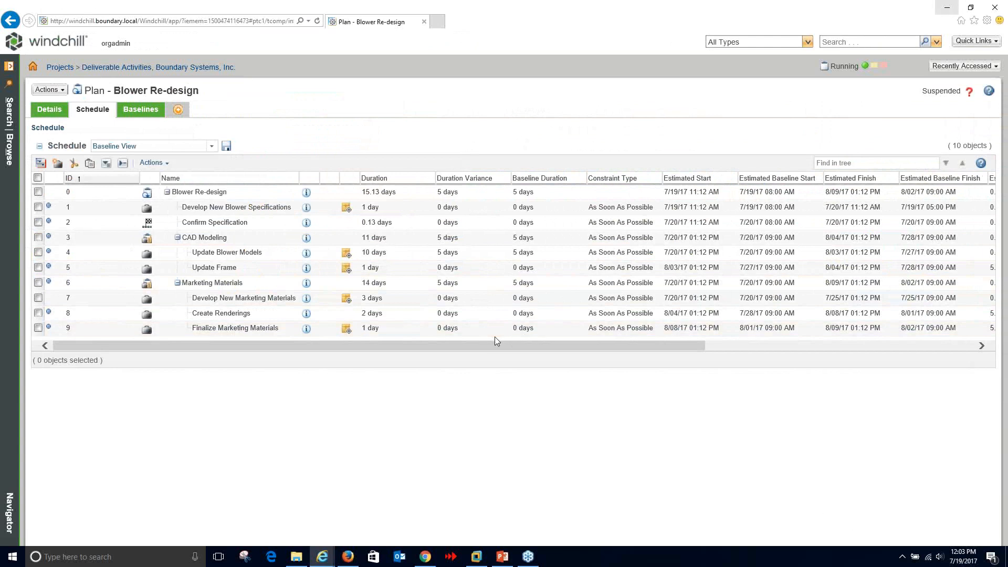
pyautogui.moveTo(495, 341); pyautogui.dragTo(685, 352)
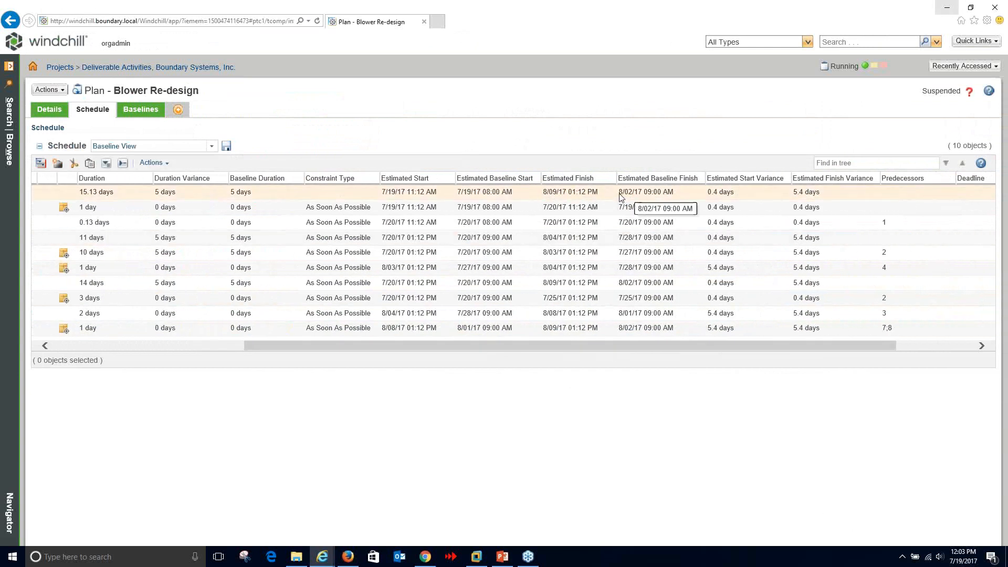
pyautogui.moveTo(621, 196); pyautogui.dragTo(665, 191)
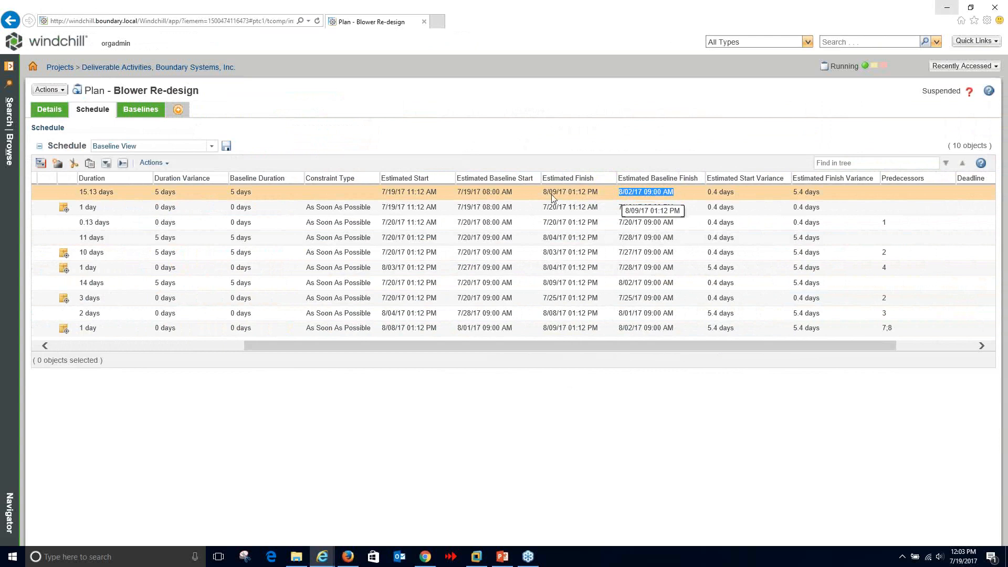
pyautogui.moveTo(543, 192); pyautogui.dragTo(562, 194)
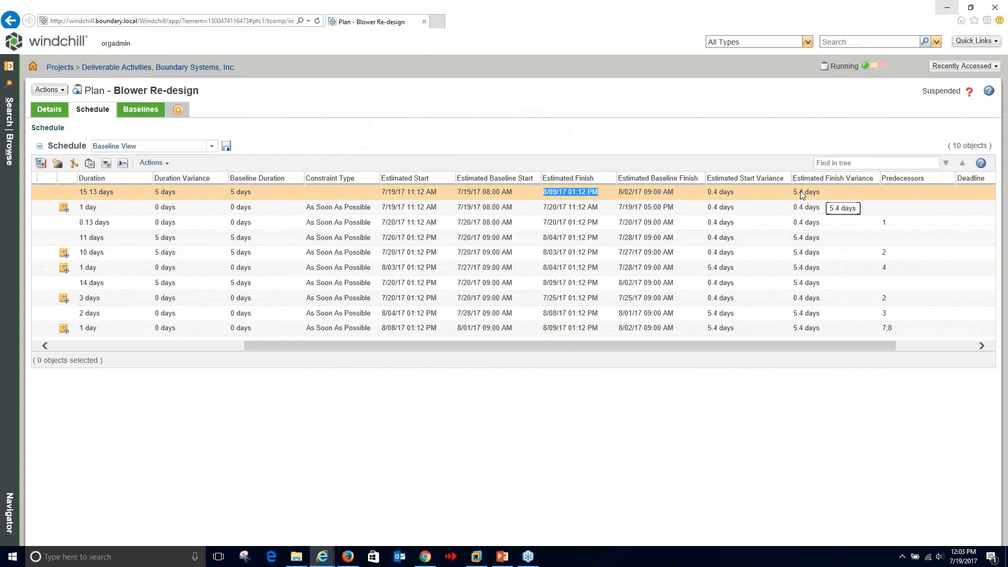
pyautogui.moveTo(794, 192); pyautogui.dragTo(836, 193)
pyautogui.moveTo(769, 345); pyautogui.dragTo(448, 347)
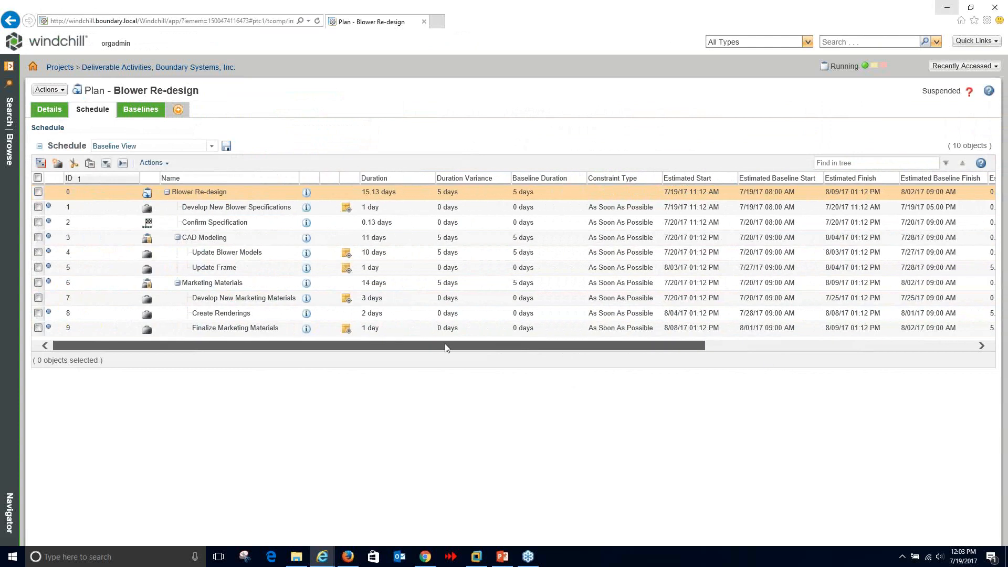
# - Restore Update Blower Models to 100 resource units, clearing the 0.4-day finish variance
pyautogui.rightClick(258, 258)
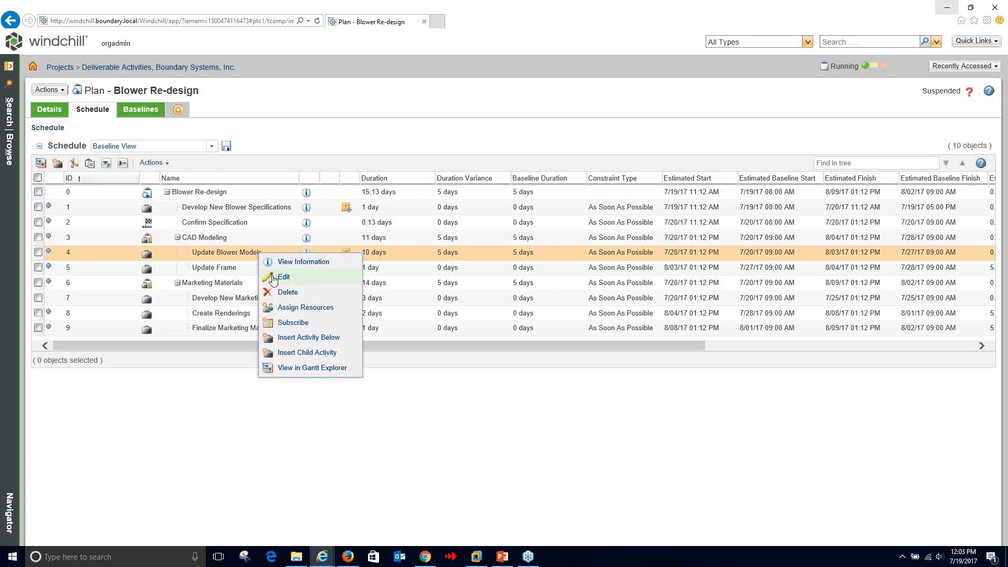
pyautogui.click(273, 279)
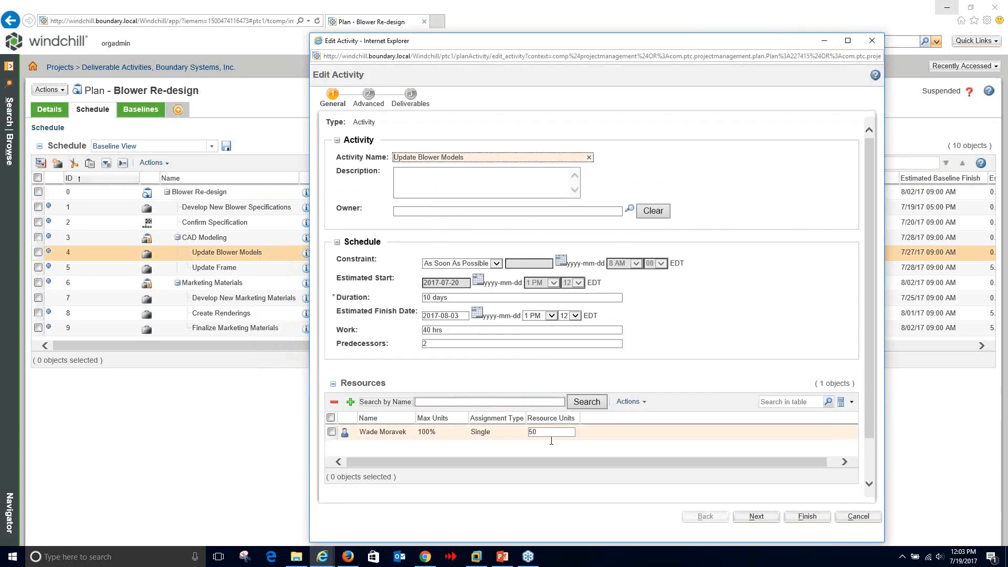
pyautogui.moveTo(552, 434); pyautogui.dragTo(508, 431)
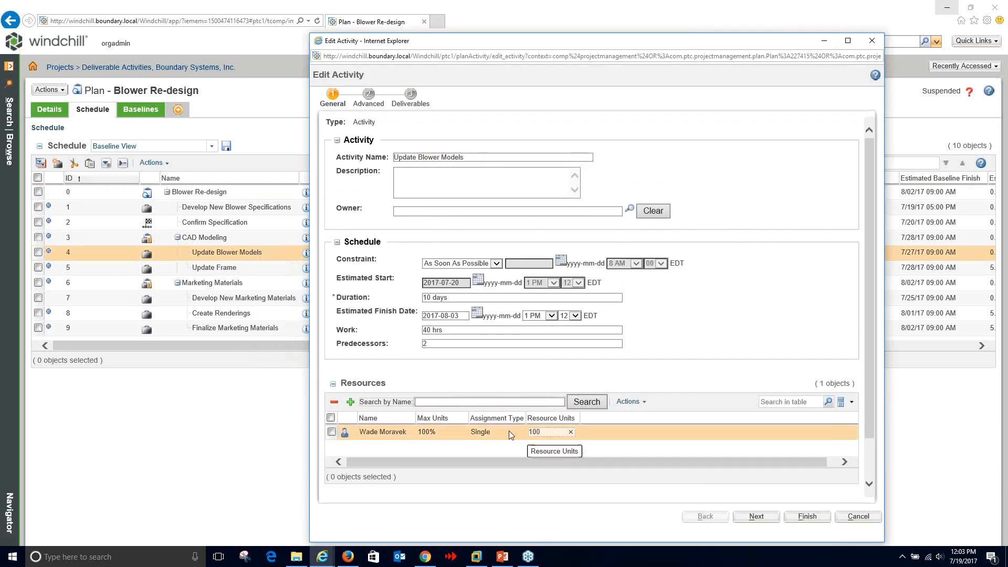
pyautogui.click(807, 516)
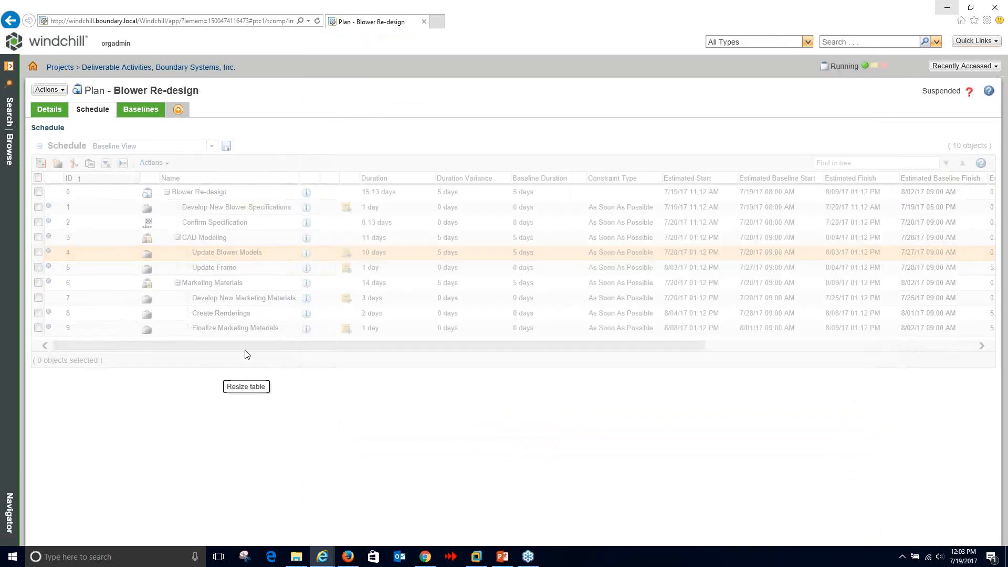
pyautogui.moveTo(253, 348); pyautogui.dragTo(448, 349)
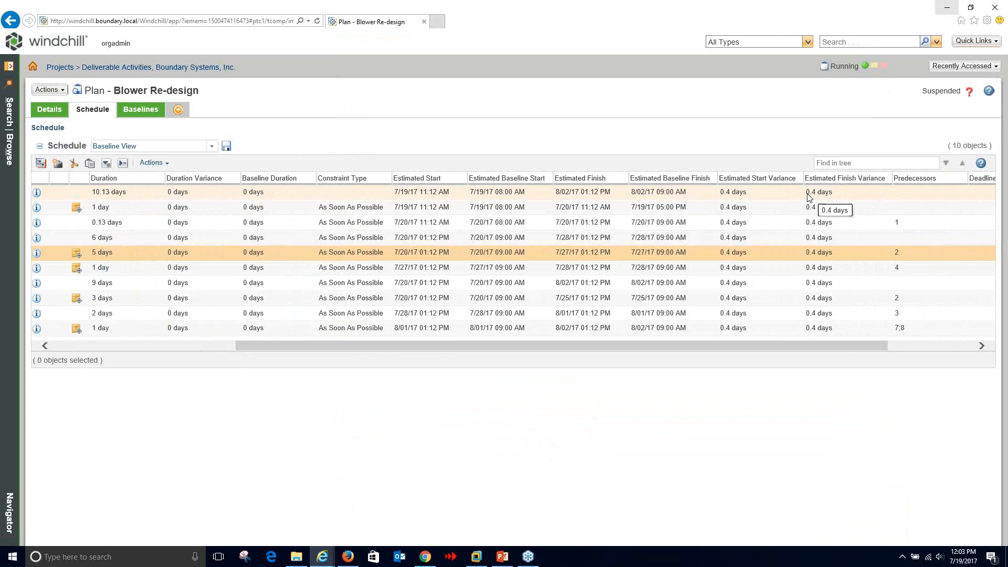
pyautogui.moveTo(806, 193); pyautogui.dragTo(831, 193)
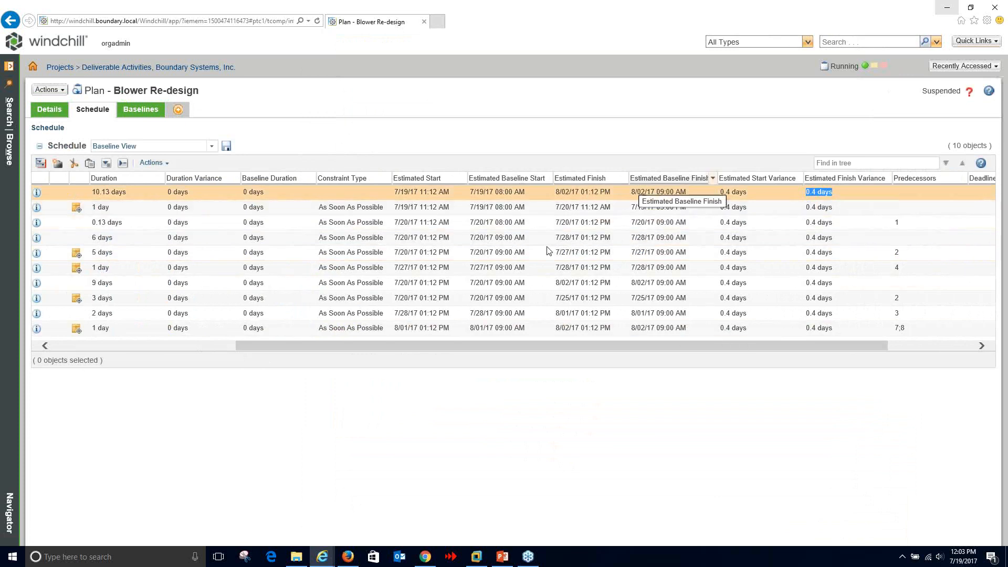
# - Start assigning resources to Develop New Marketing Materials
pyautogui.moveTo(513, 344); pyautogui.dragTo(267, 341)
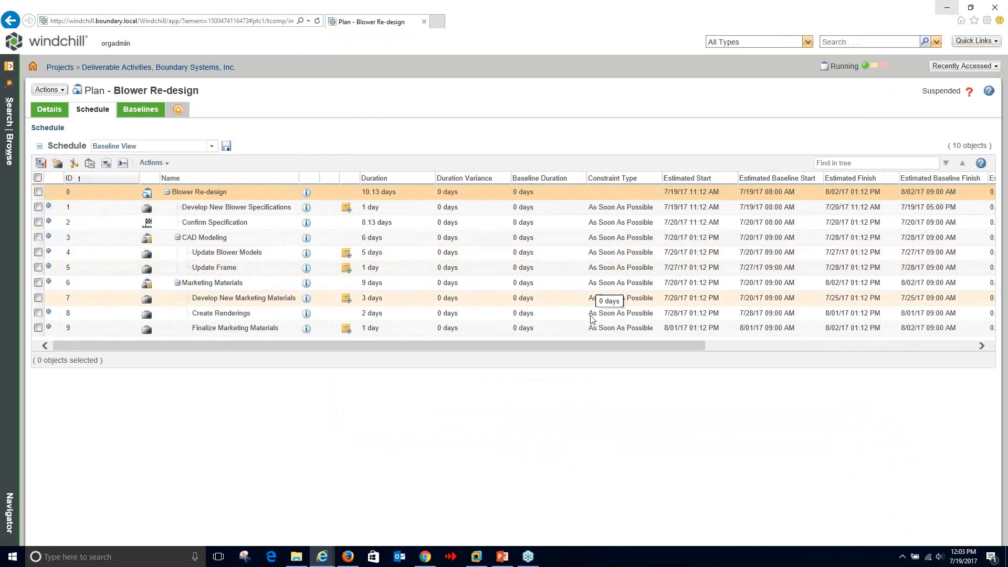
pyautogui.rightClick(256, 301)
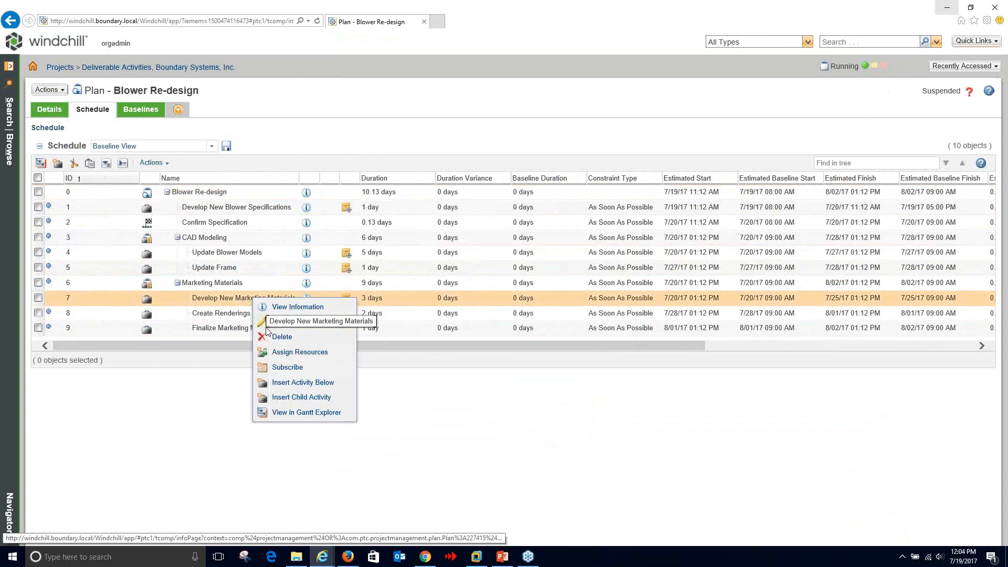
pyautogui.click(294, 352)
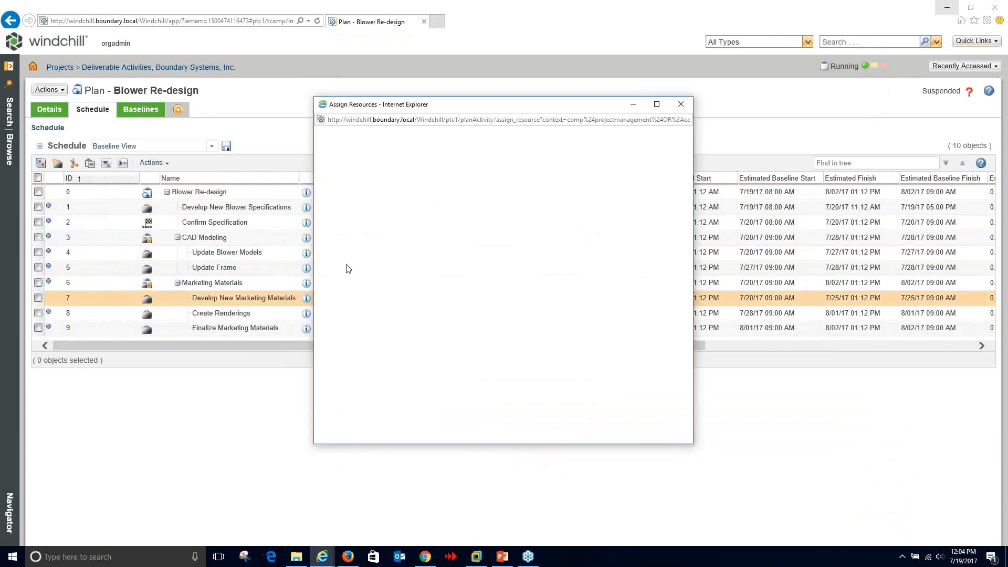
# - Remove the current resource on Develop New Marketing Materials and assign another team member found by name search
pyautogui.click(335, 223)
pyautogui.click(338, 193)
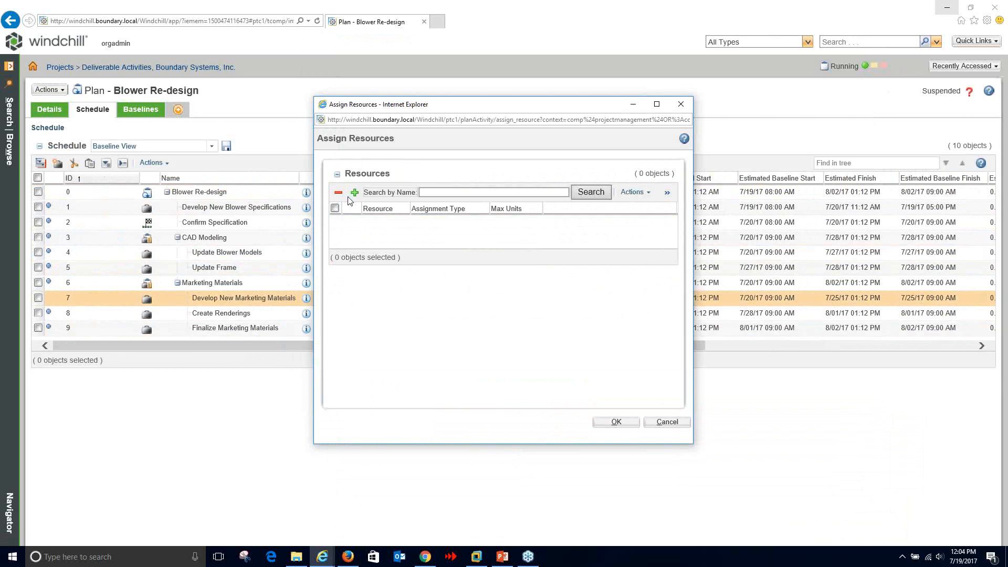
pyautogui.click(431, 194)
pyautogui.write('bod')
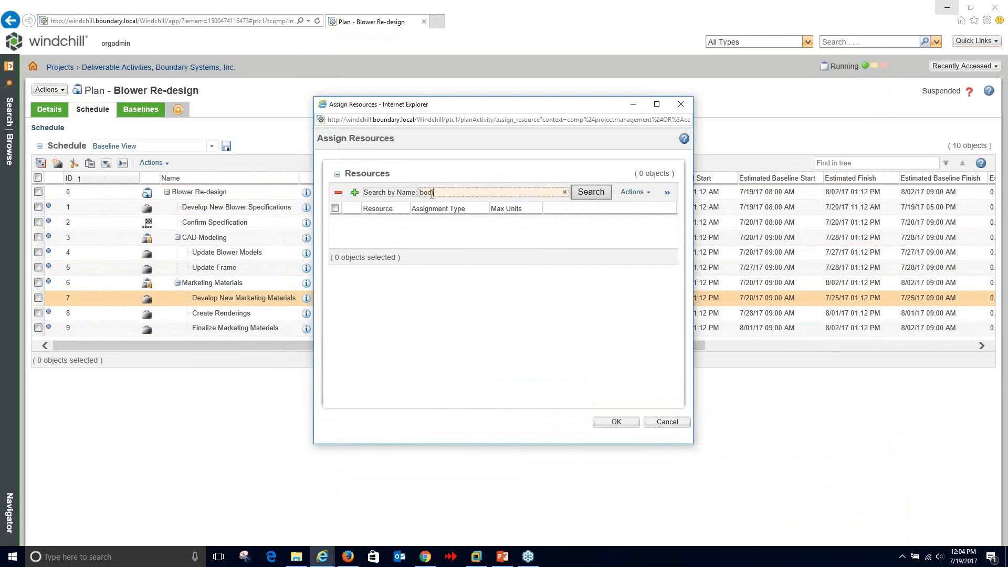
pyautogui.write('e')
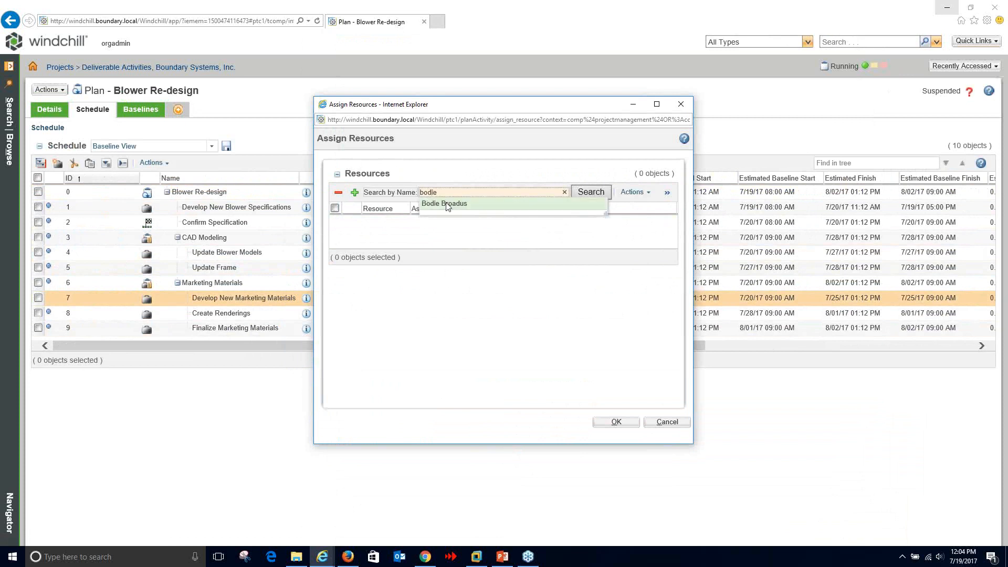
pyautogui.click(451, 204)
pyautogui.click(612, 425)
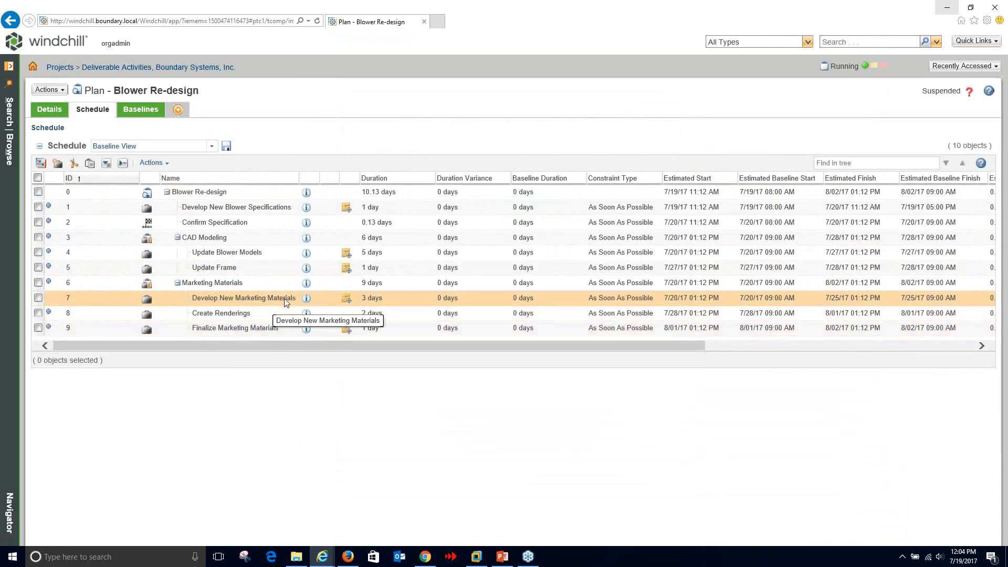
pyautogui.moveTo(253, 346); pyautogui.dragTo(275, 346)
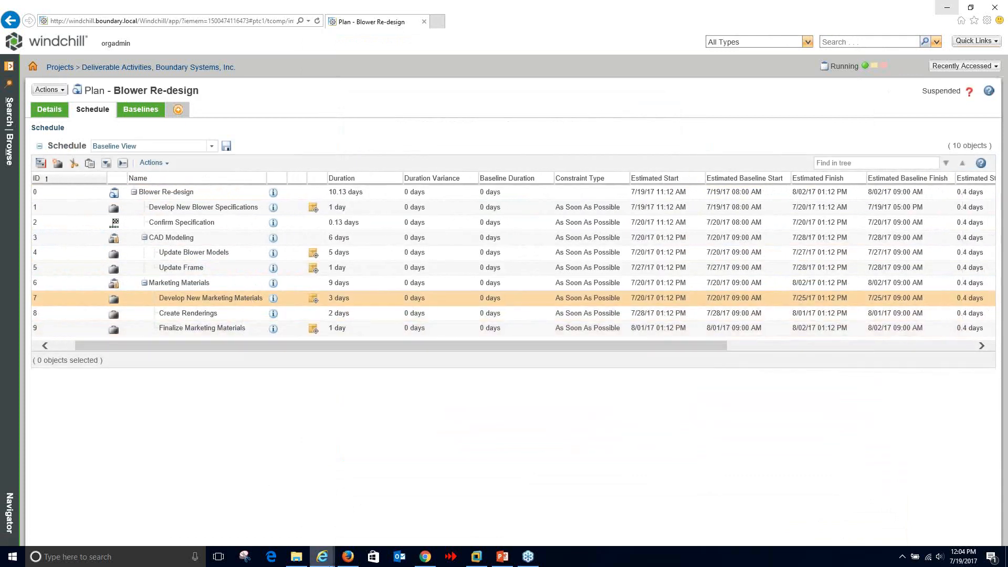
# - Bring the Gantt Explorer forward, reload its data and expand all summary tasks
pyautogui.moveTo(327, 560)
pyautogui.click(360, 512)
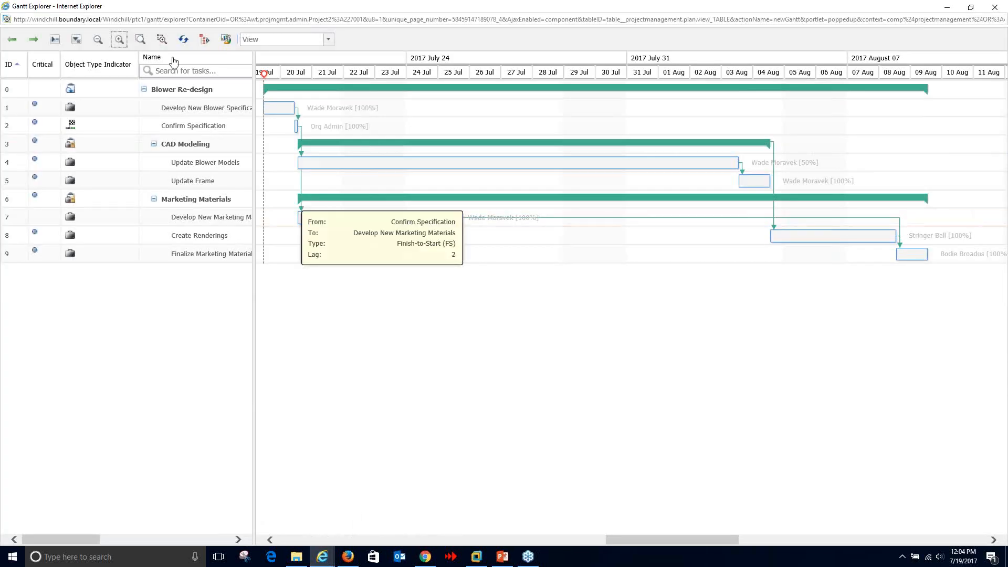
pyautogui.click(183, 40)
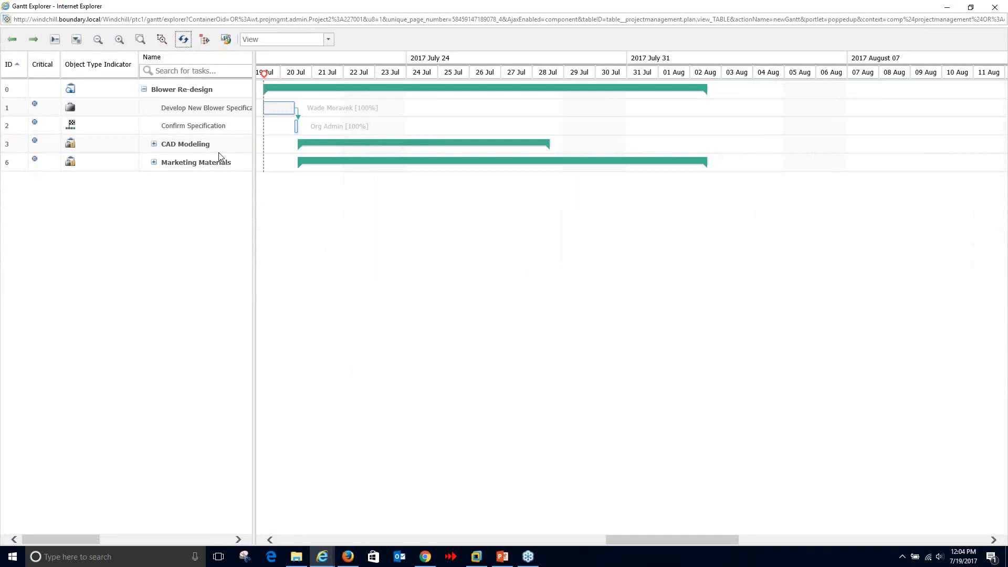
pyautogui.click(80, 45)
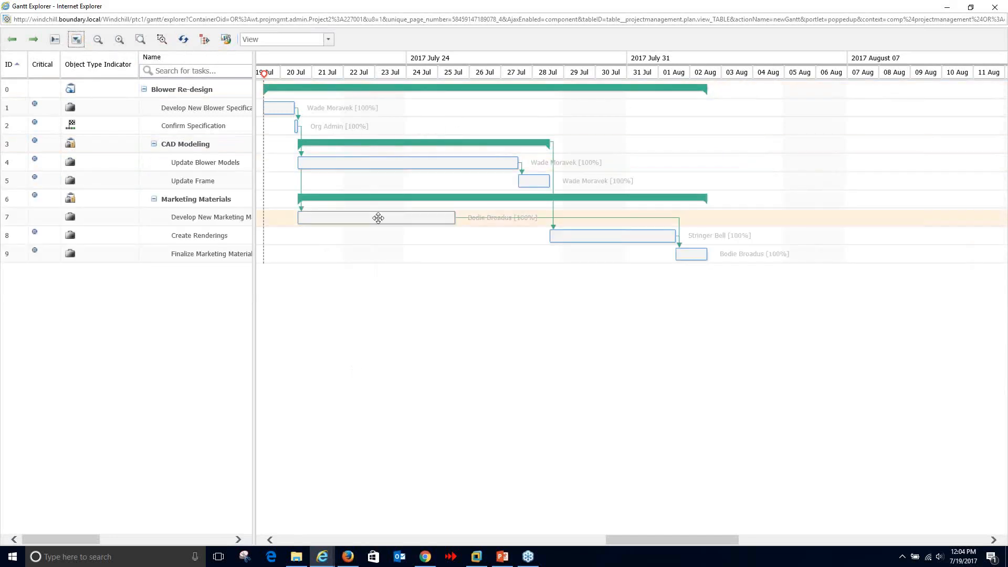
pyautogui.moveTo(380, 183)
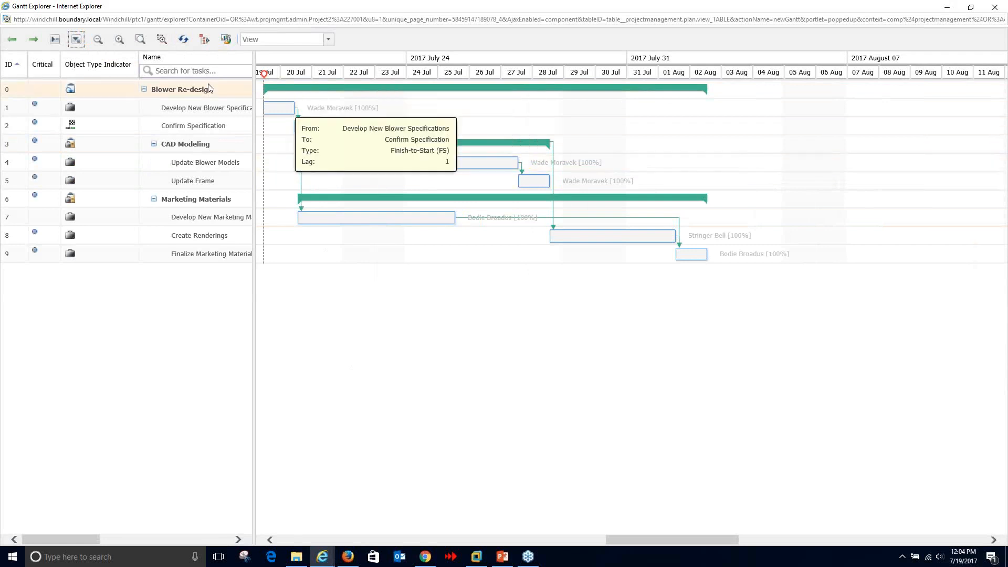
# - Inspect resource allocations in the Capacity Report, then close the report and the Gantt Explorer
pyautogui.click(226, 40)
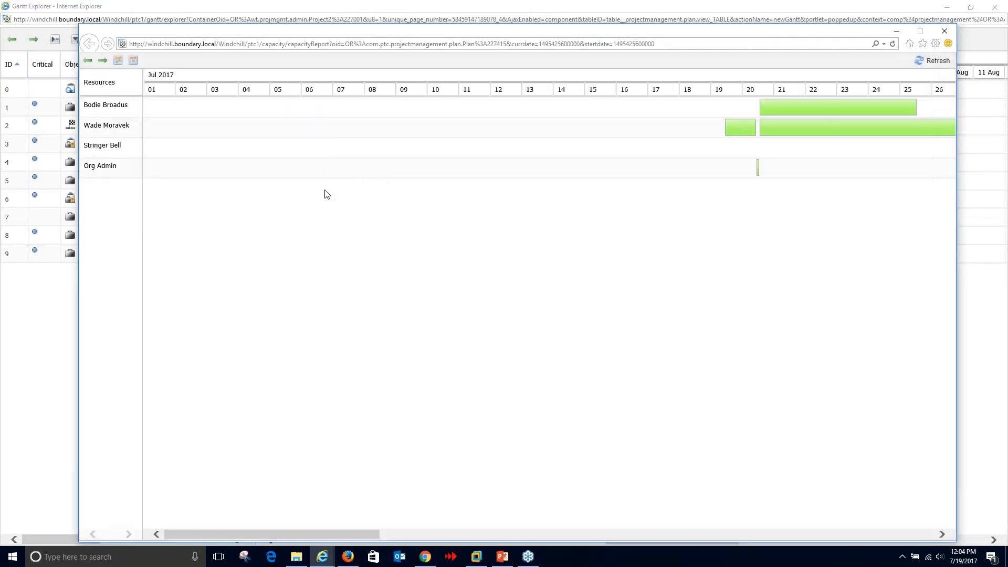
pyautogui.moveTo(345, 533); pyautogui.dragTo(492, 533)
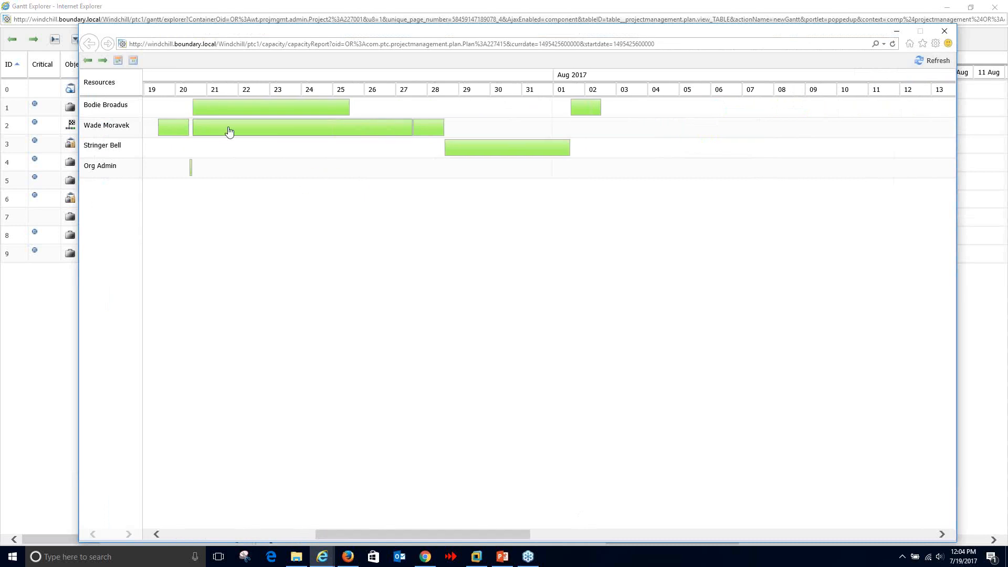
pyautogui.moveTo(313, 137)
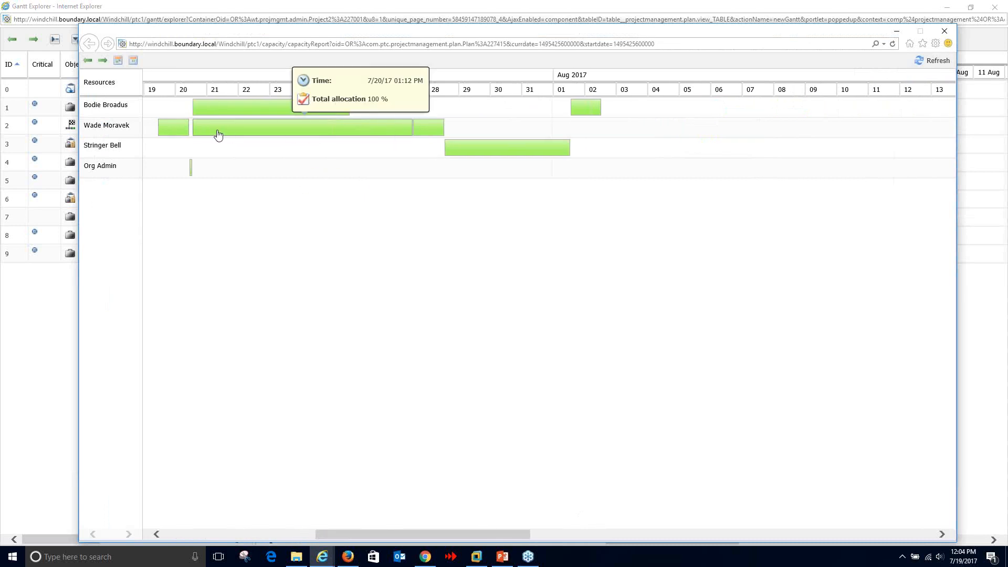
pyautogui.moveTo(212, 115)
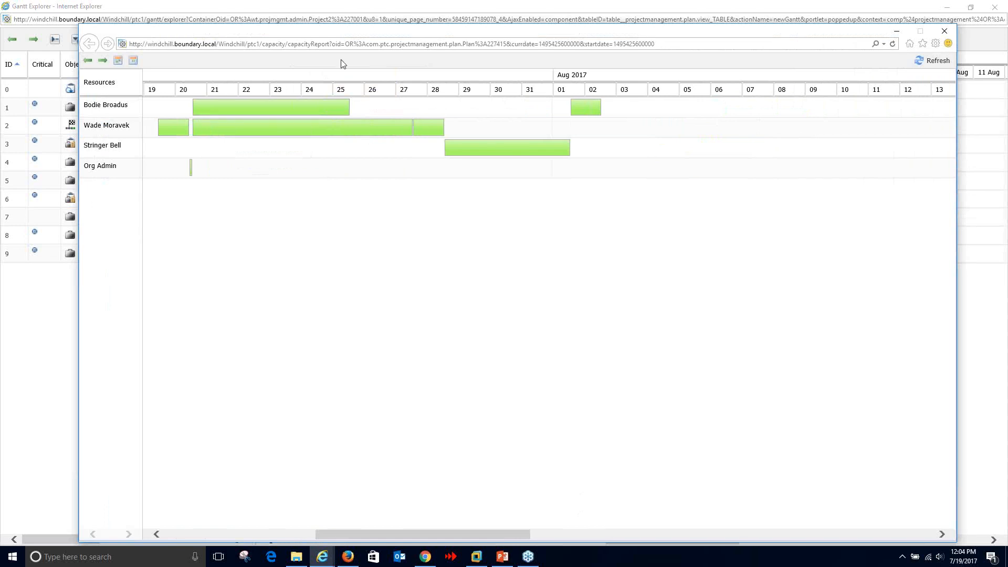
pyautogui.click(950, 35)
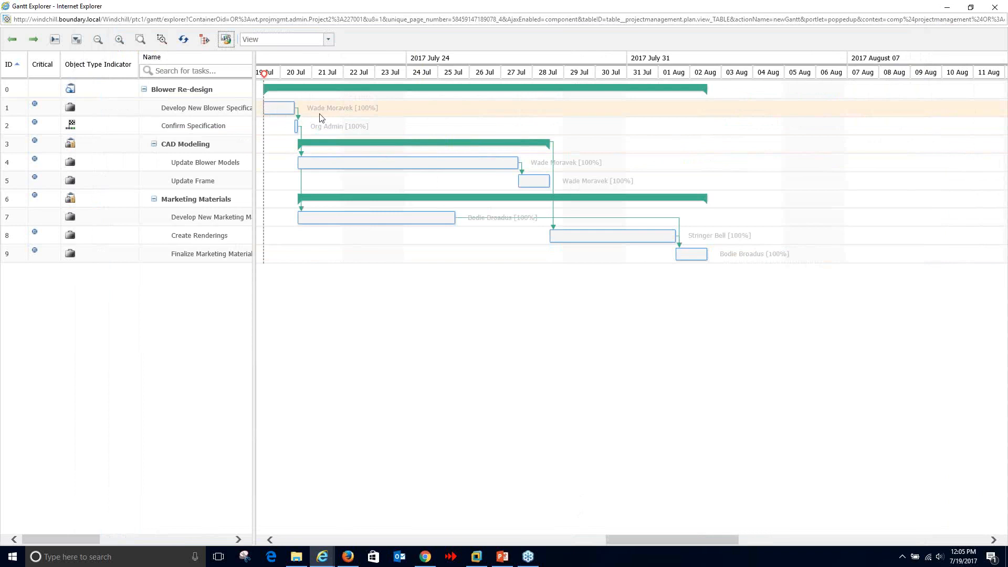
pyautogui.moveTo(314, 112)
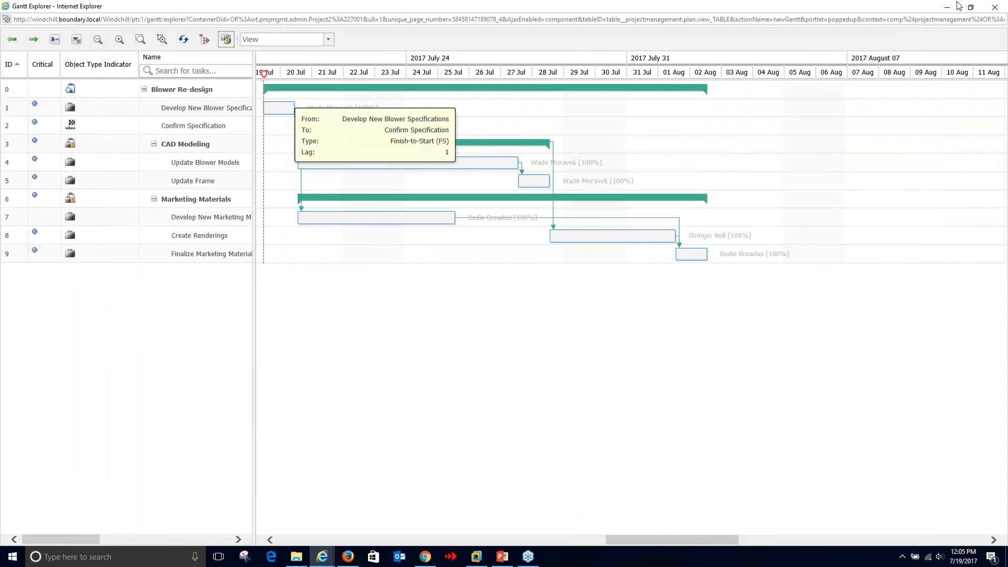
pyautogui.click(995, 7)
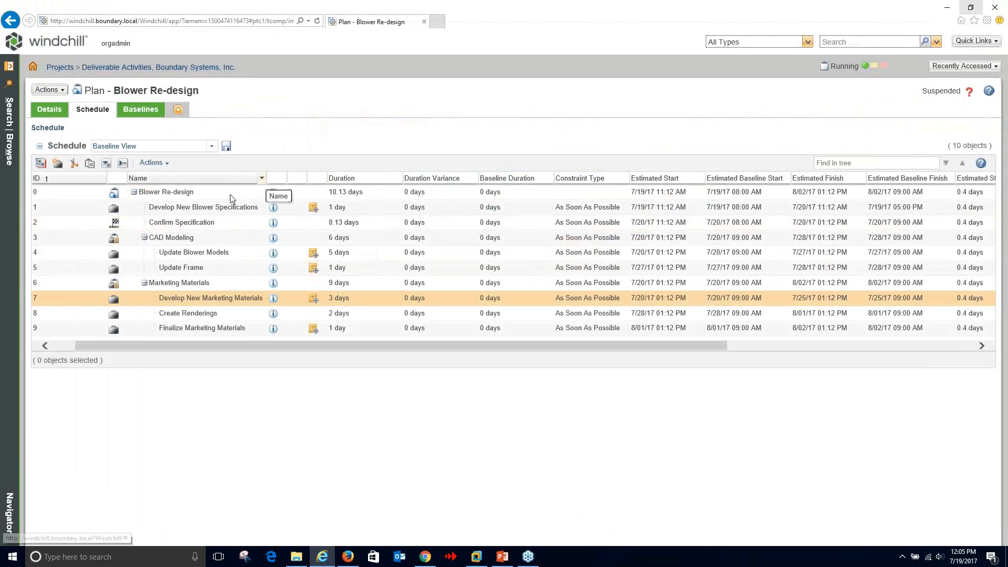
# - Show the team member's Windchill Home page and reload it, with 0 objects in My Tasks
pyautogui.click(348, 557)
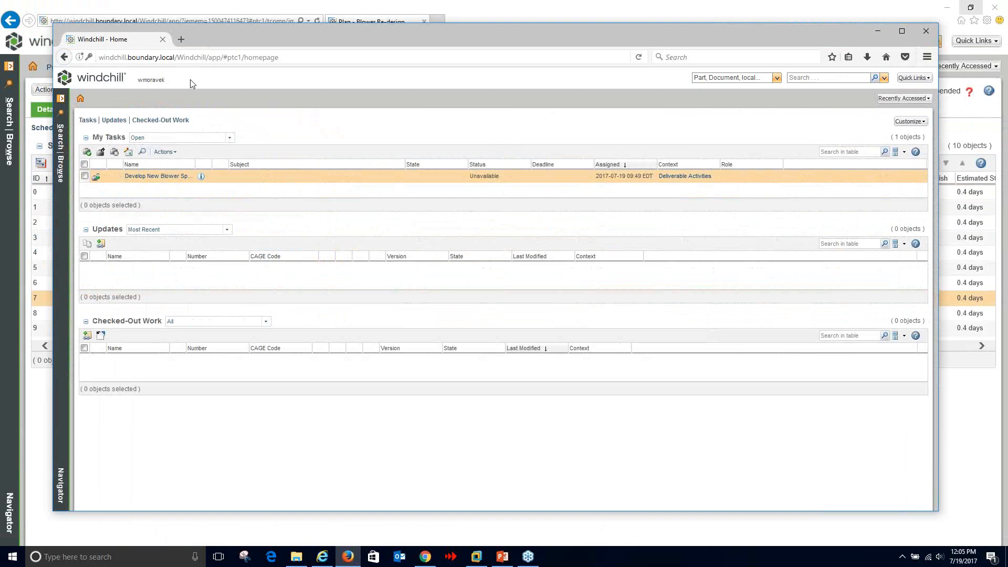
pyautogui.doubleClick(167, 81)
pyautogui.doubleClick(168, 80)
pyautogui.click(637, 57)
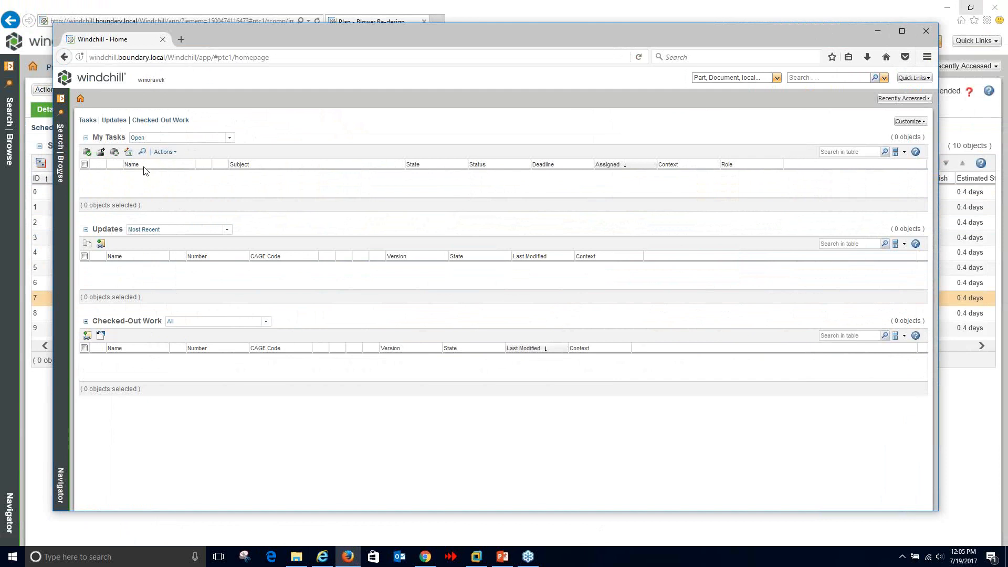
# - Resume the suspended Blower Re-design plan so it is In Process
pyautogui.click(219, 10)
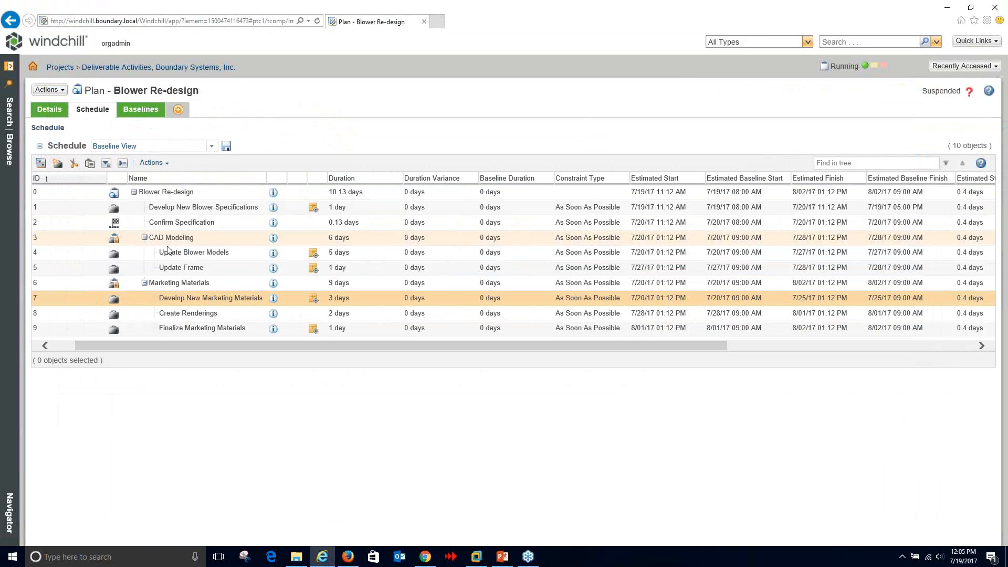
pyautogui.click(200, 195)
pyautogui.rightClick(202, 196)
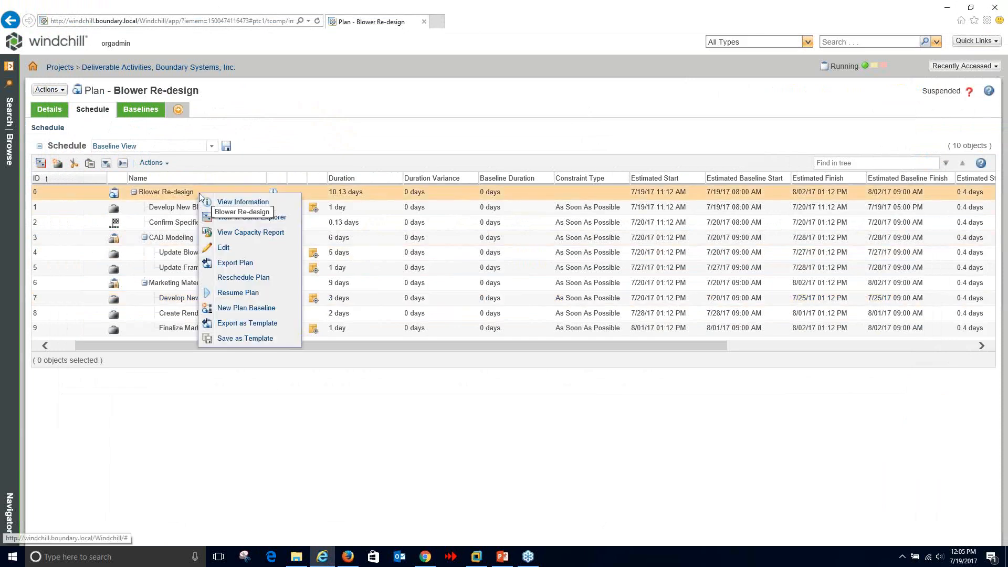
pyautogui.click(232, 294)
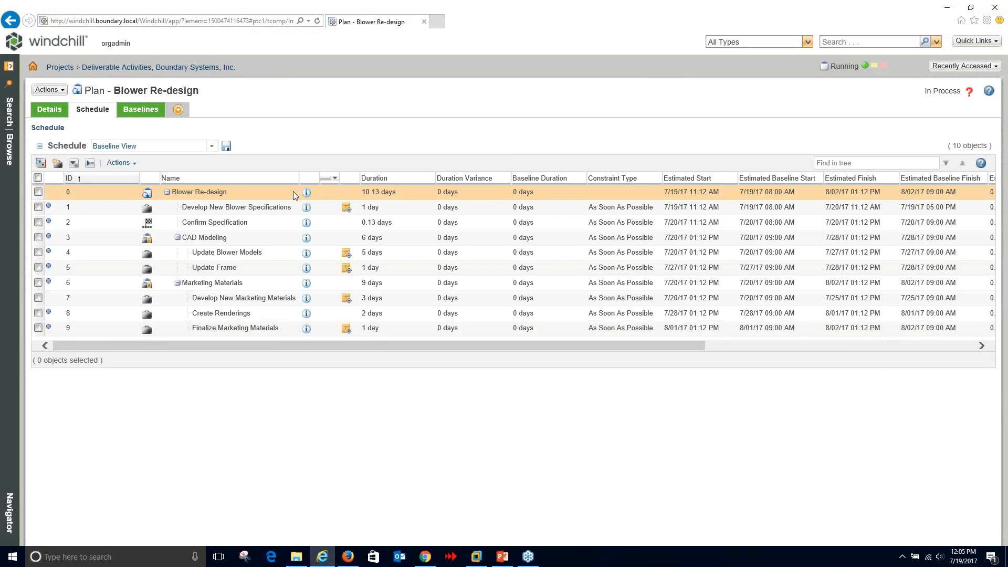
# - Switch the plan schedule to the Useful View
pyautogui.moveTo(337, 348); pyautogui.dragTo(269, 340)
pyautogui.click(210, 147)
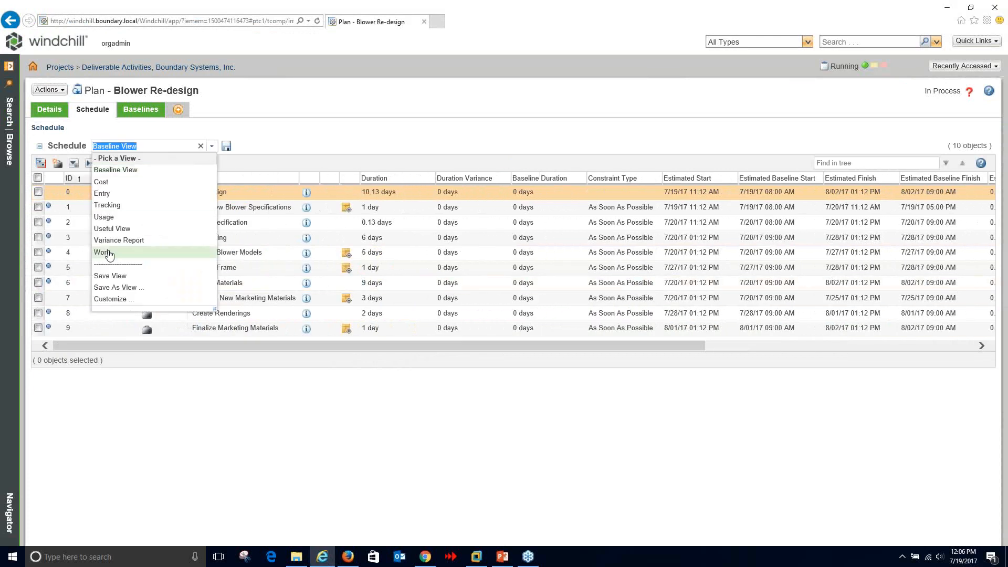
pyautogui.click(113, 229)
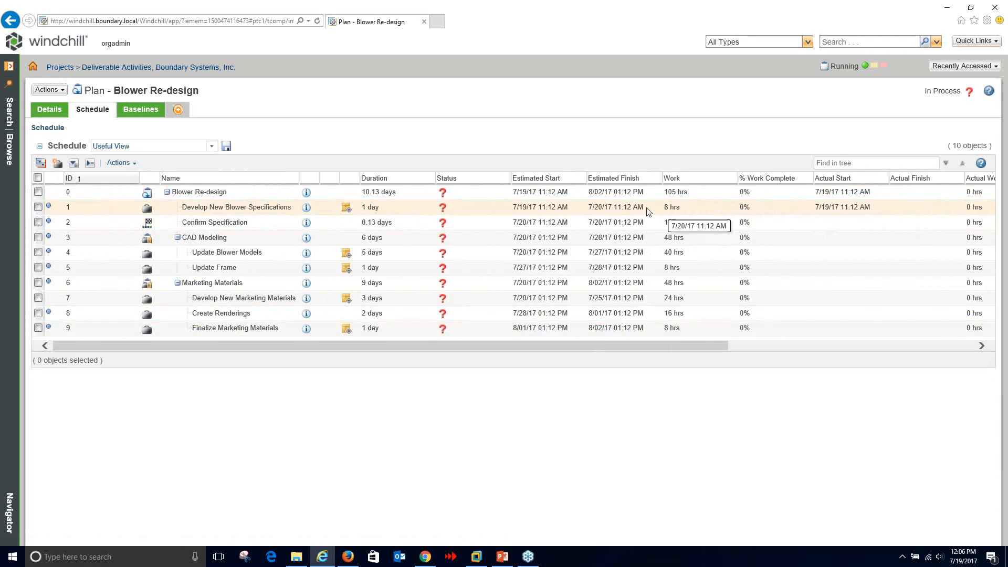
pyautogui.click(50, 111)
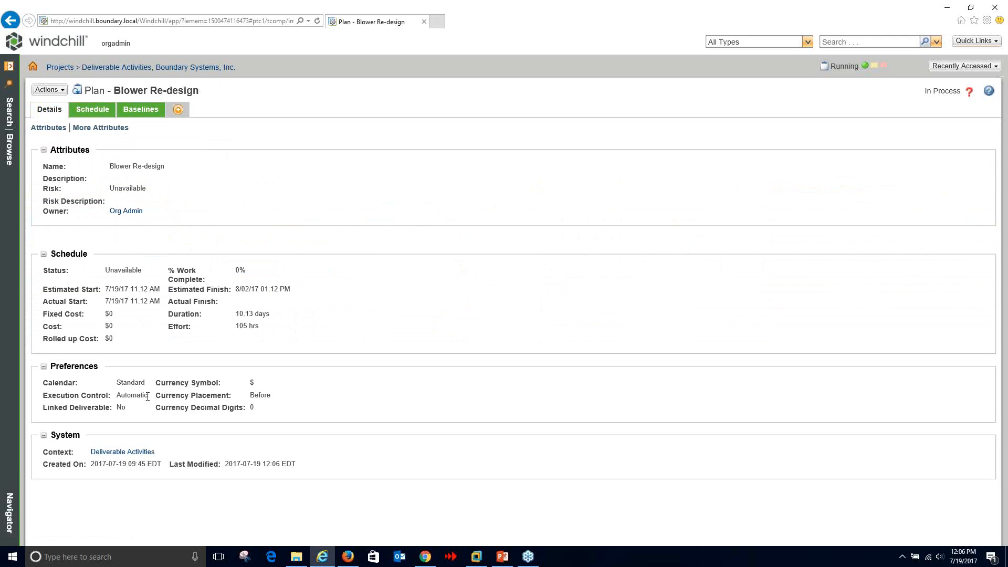
pyautogui.moveTo(147, 395); pyautogui.dragTo(117, 395)
pyautogui.click(347, 353)
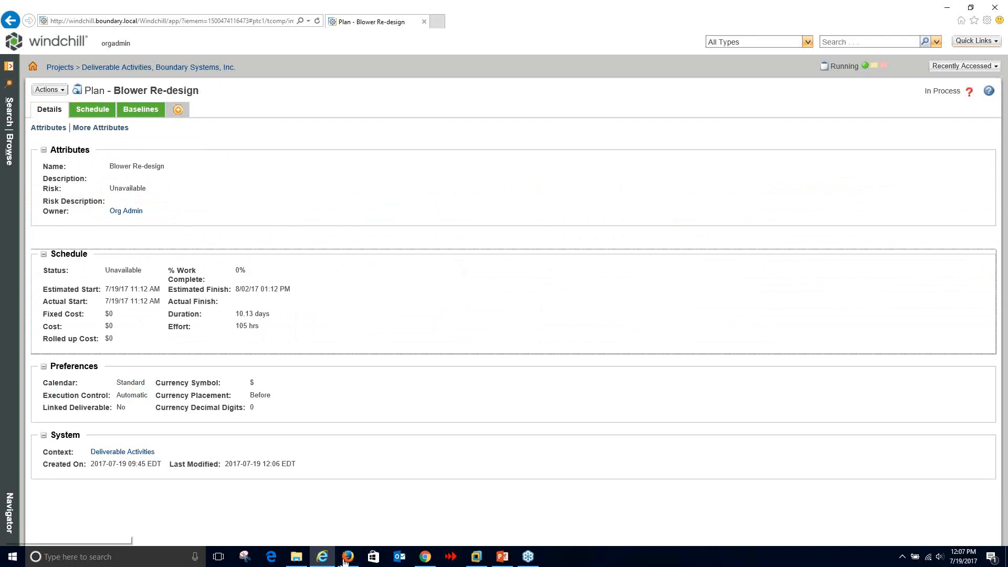
# - Maximise and reload the team member's home page, widening the task name column
pyautogui.click(93, 110)
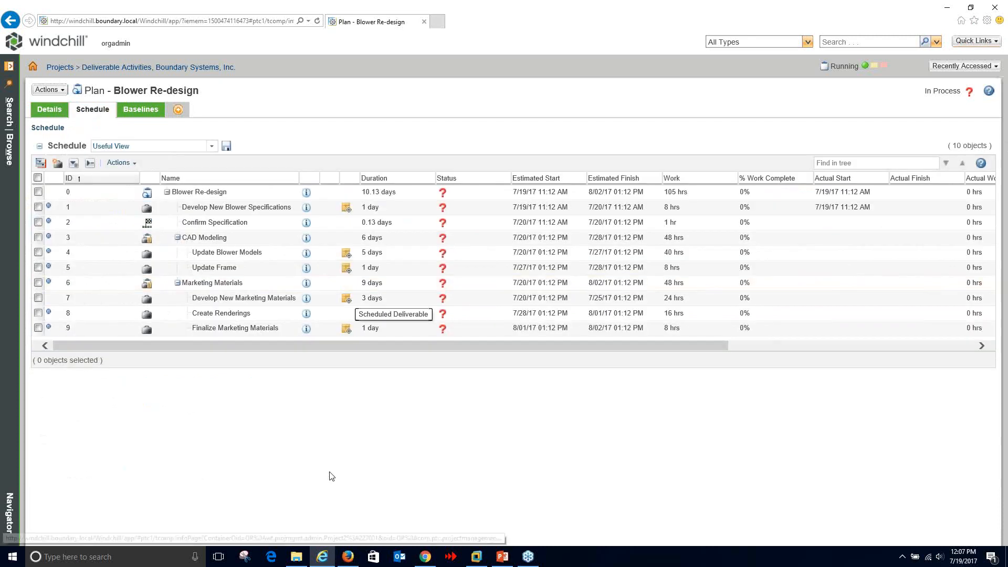
pyautogui.click(347, 556)
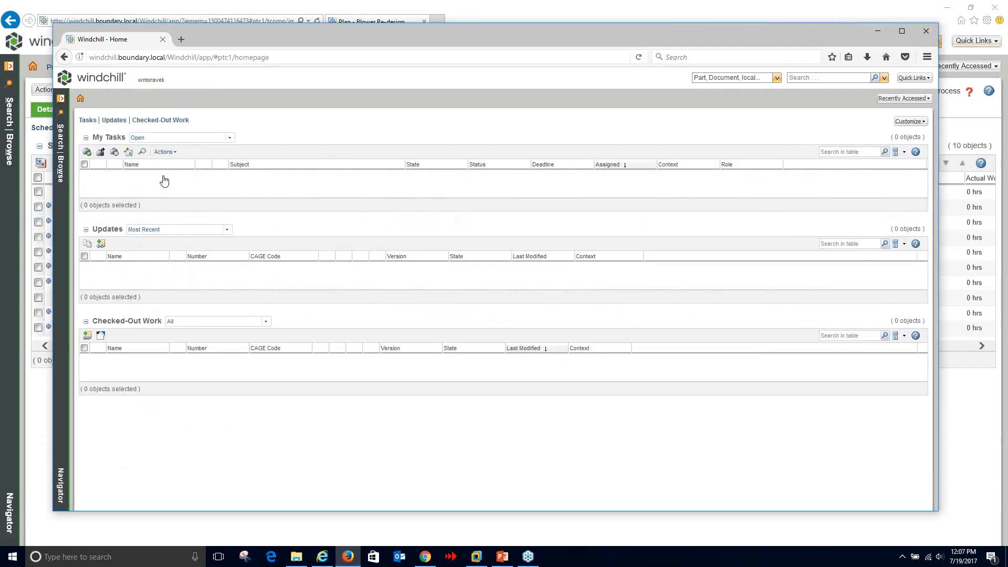
pyautogui.click(903, 31)
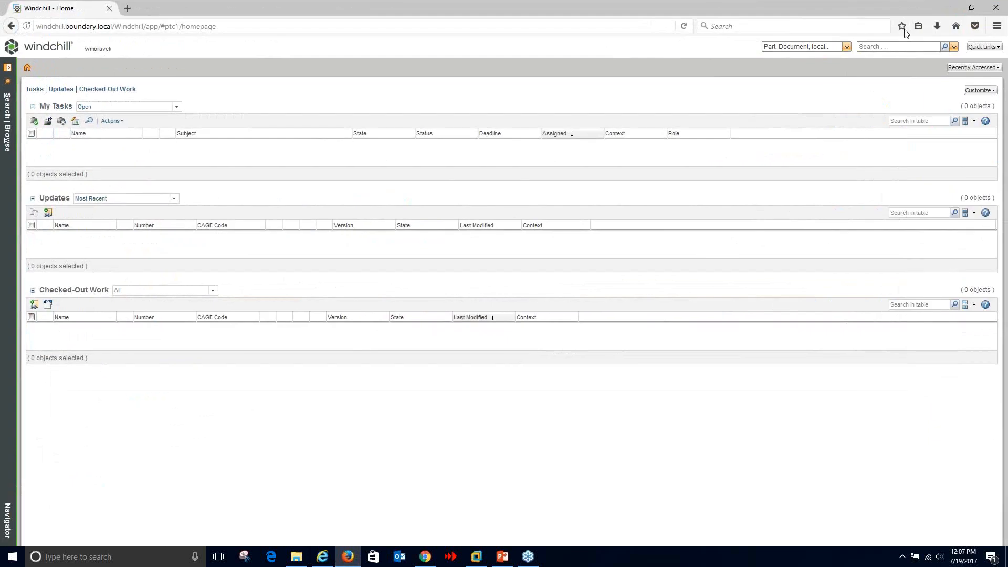
pyautogui.click(27, 70)
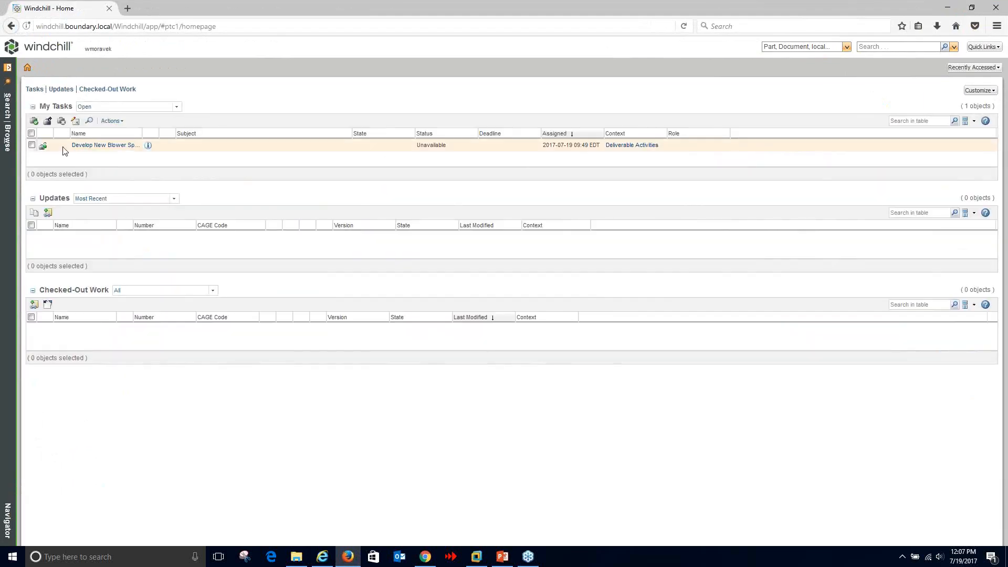
pyautogui.doubleClick(141, 134)
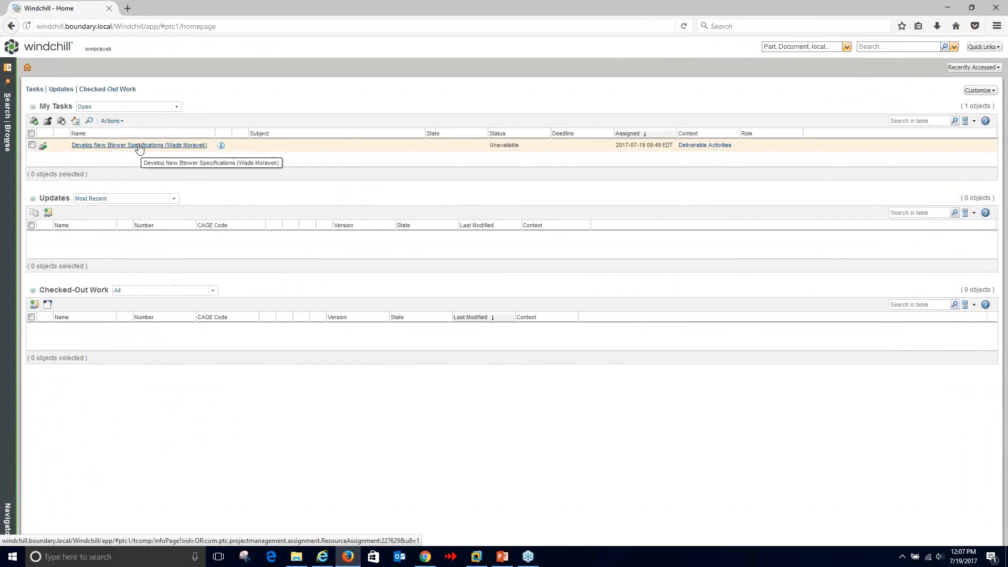
# - Open the Develop New Blower Specifications assignment, check its deliverables, and show its Actions list
pyautogui.click(139, 145)
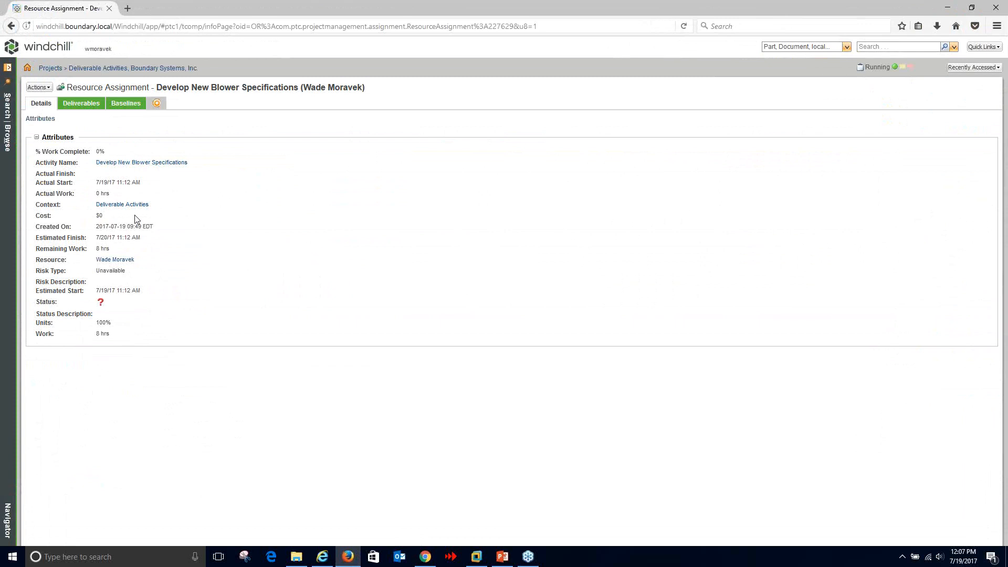
pyautogui.click(83, 103)
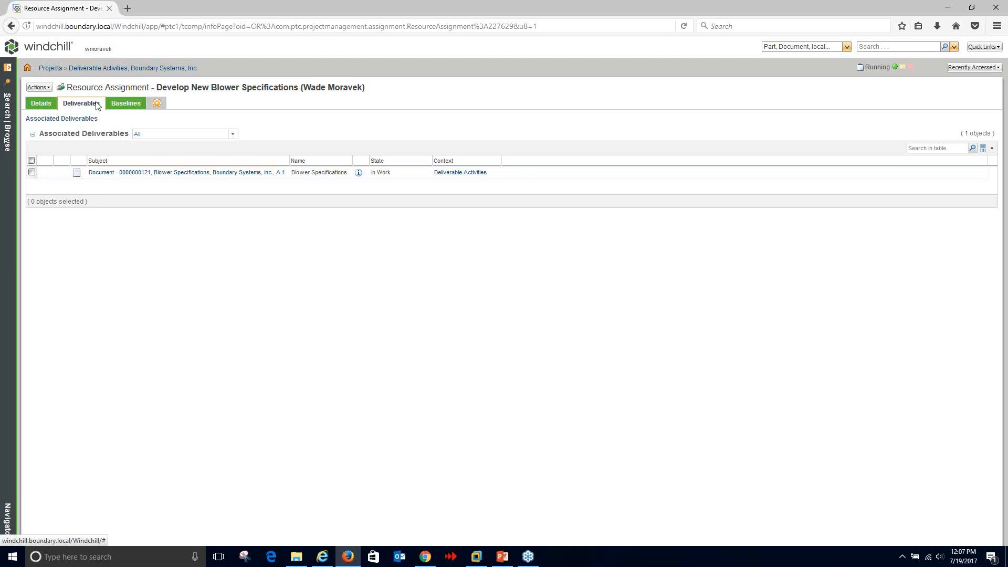
pyautogui.click(45, 99)
pyautogui.click(41, 87)
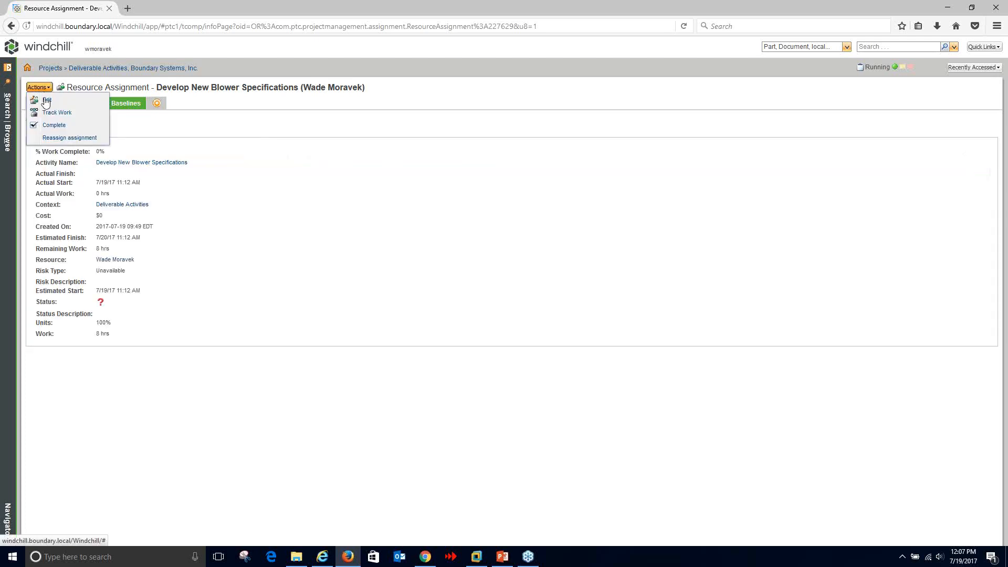
# - Track work on the assignment with 2 hrs actual work, status Green and risk Very low
pyautogui.click(51, 113)
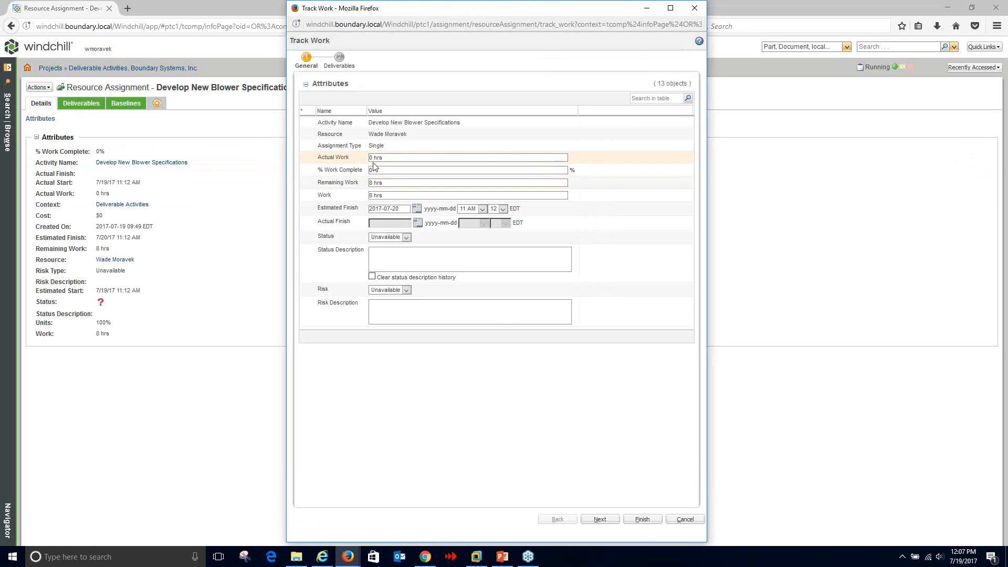
pyautogui.click(373, 158)
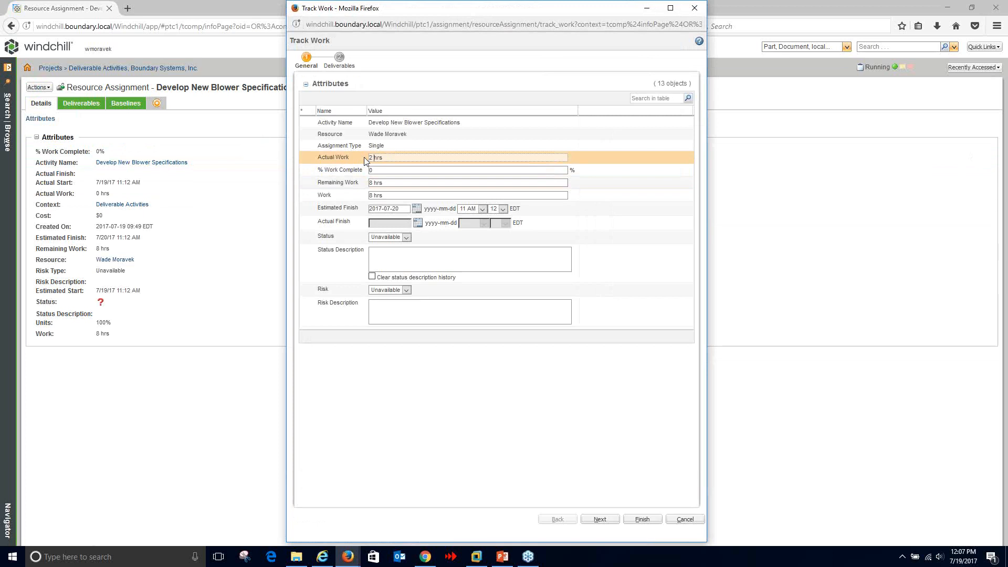
pyautogui.click(393, 170)
pyautogui.click(407, 157)
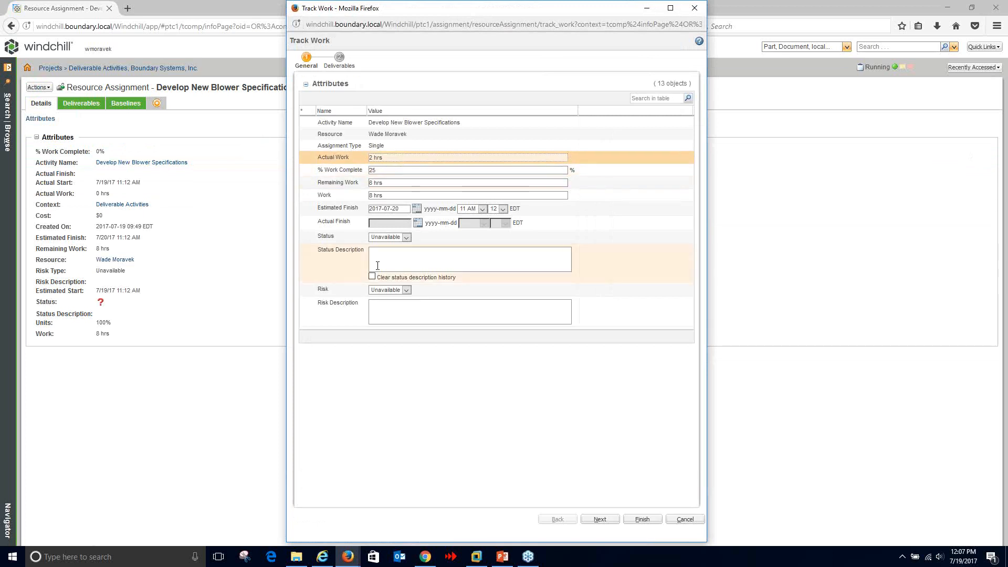
pyautogui.click(389, 237)
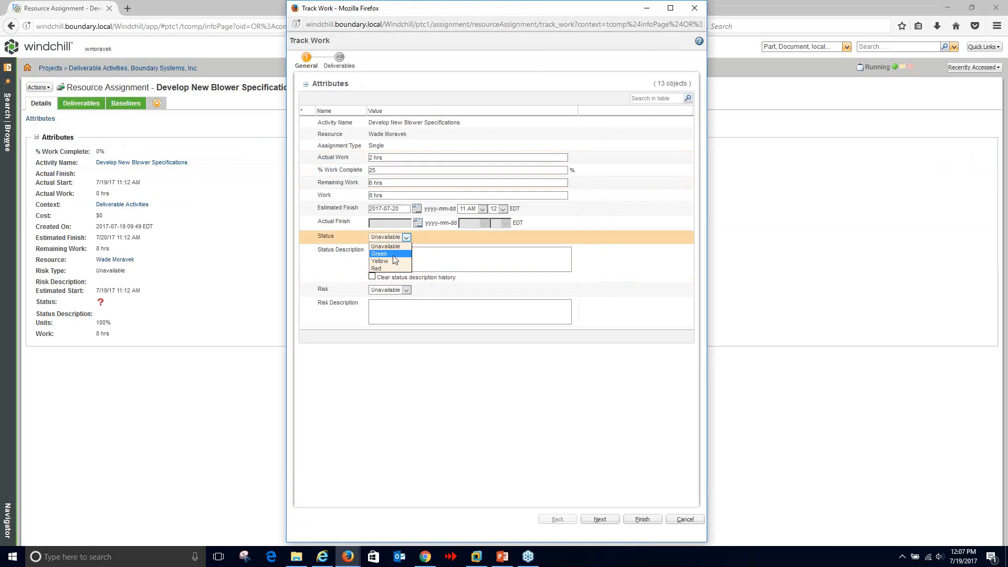
pyautogui.click(386, 253)
pyautogui.click(389, 290)
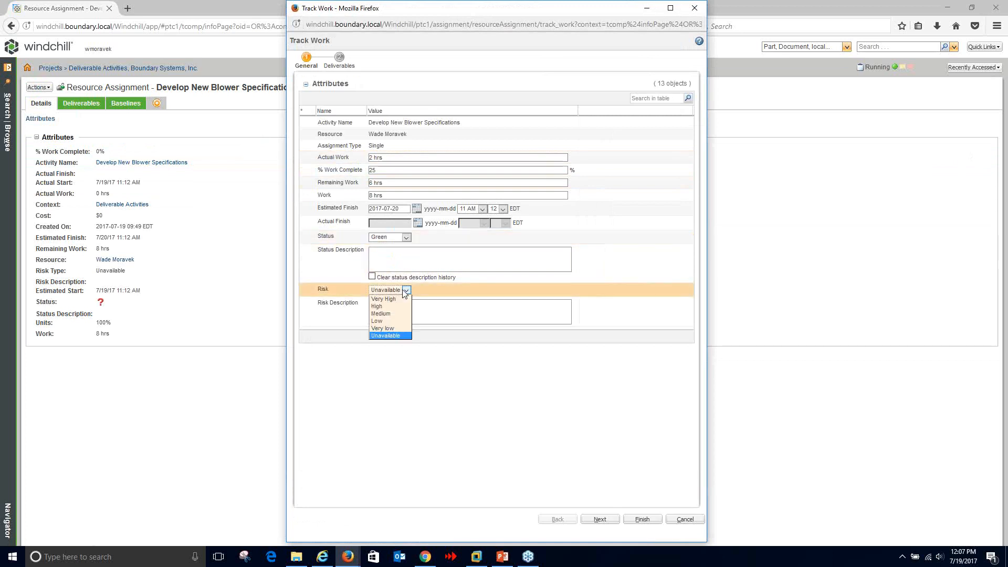
pyautogui.click(383, 328)
pyautogui.click(435, 314)
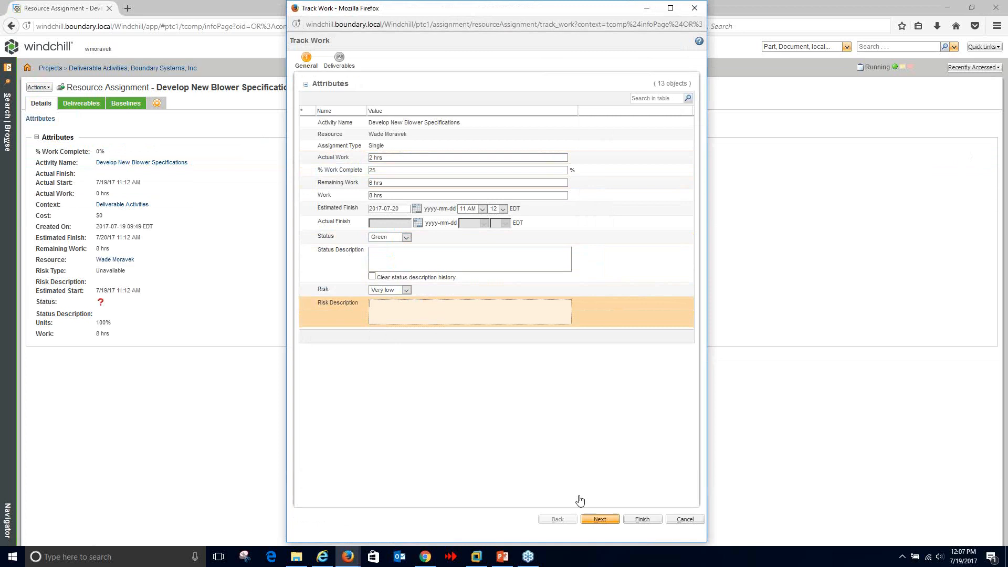
pyautogui.click(600, 519)
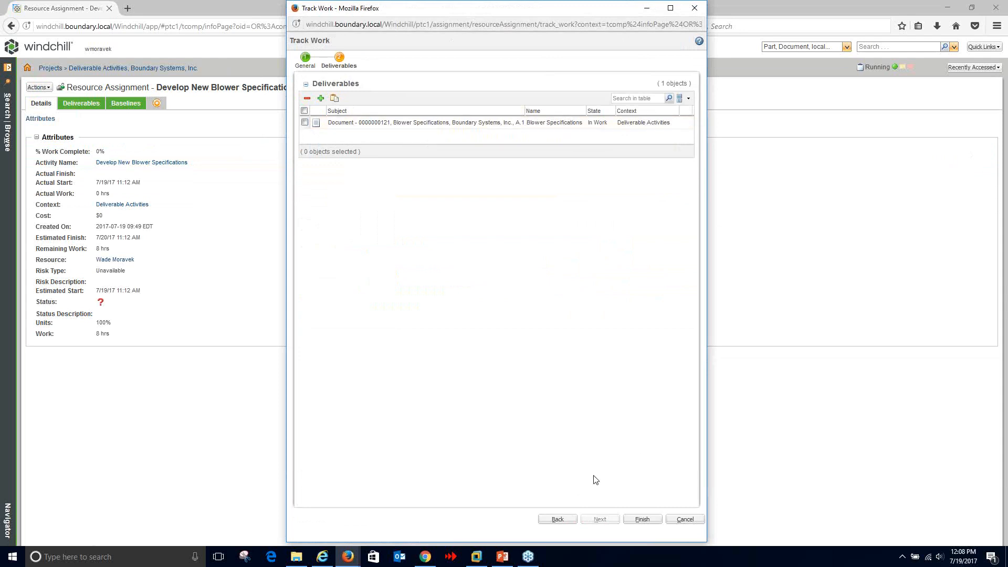
# - Change % Work Complete to 50 and save the tracked work
pyautogui.click(641, 519)
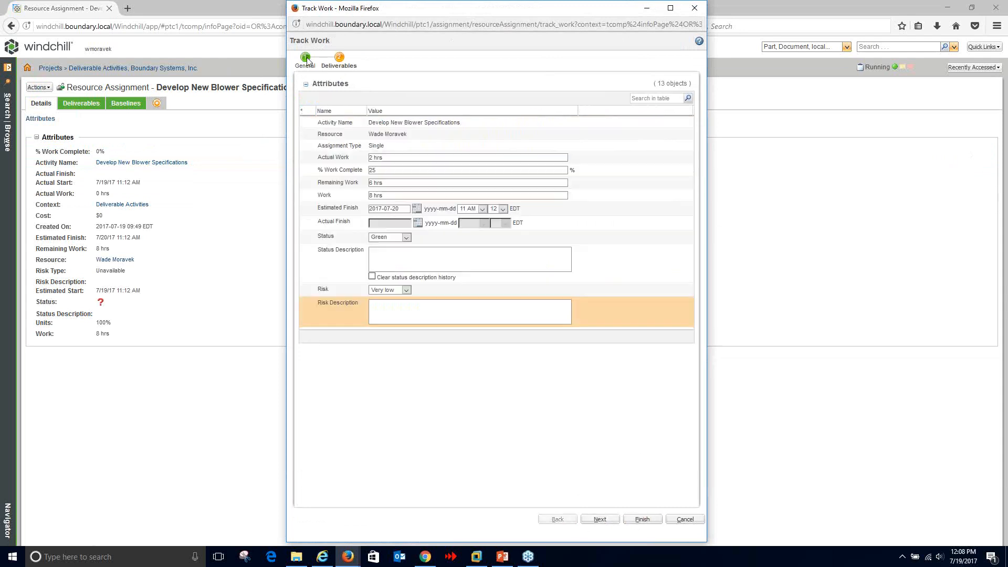
pyautogui.doubleClick(370, 158)
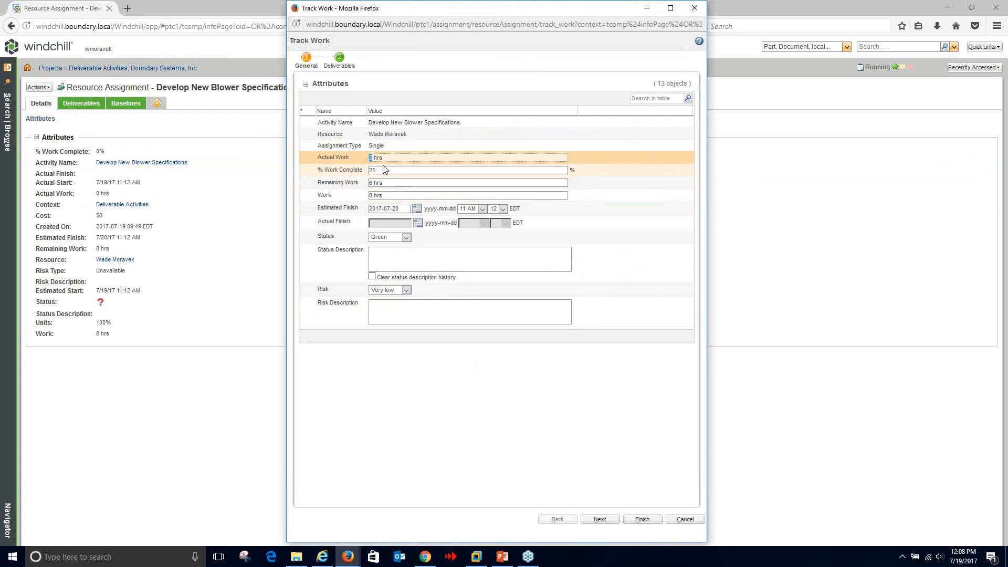
pyautogui.press('Tab')
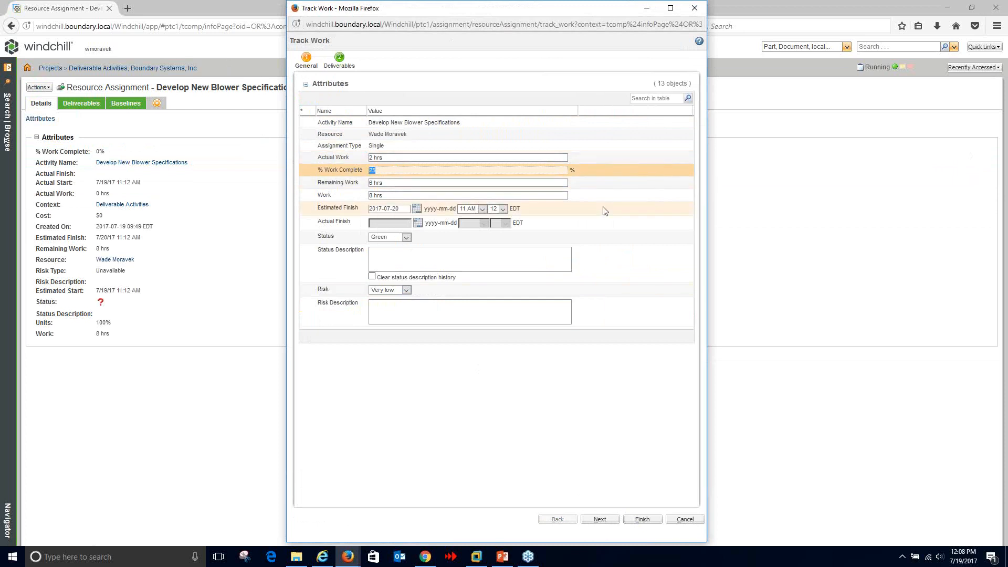
pyautogui.write('50')
pyautogui.click(641, 520)
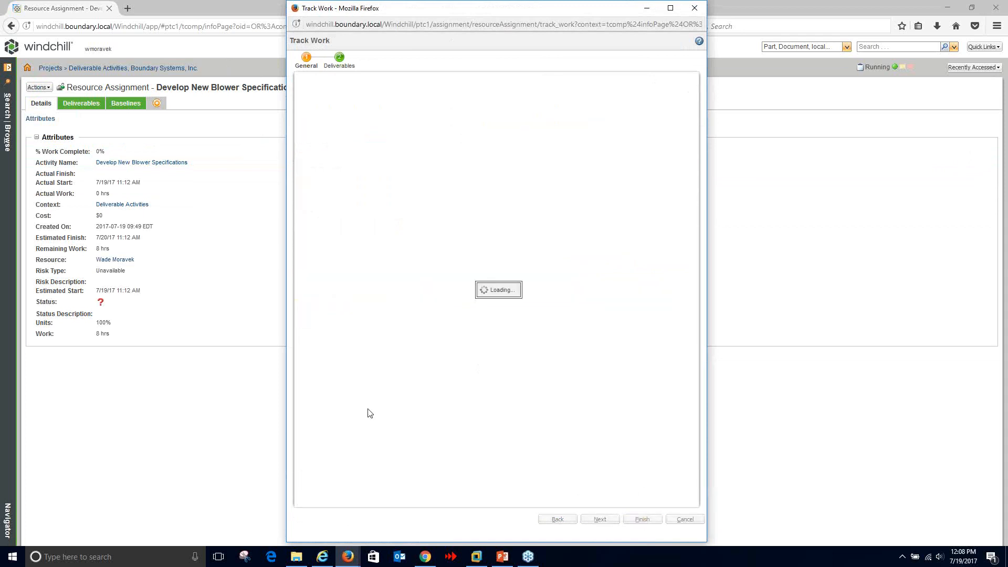
# - Reschedule the Blower Re-design plan to reflect the tracked progress
pyautogui.click(323, 556)
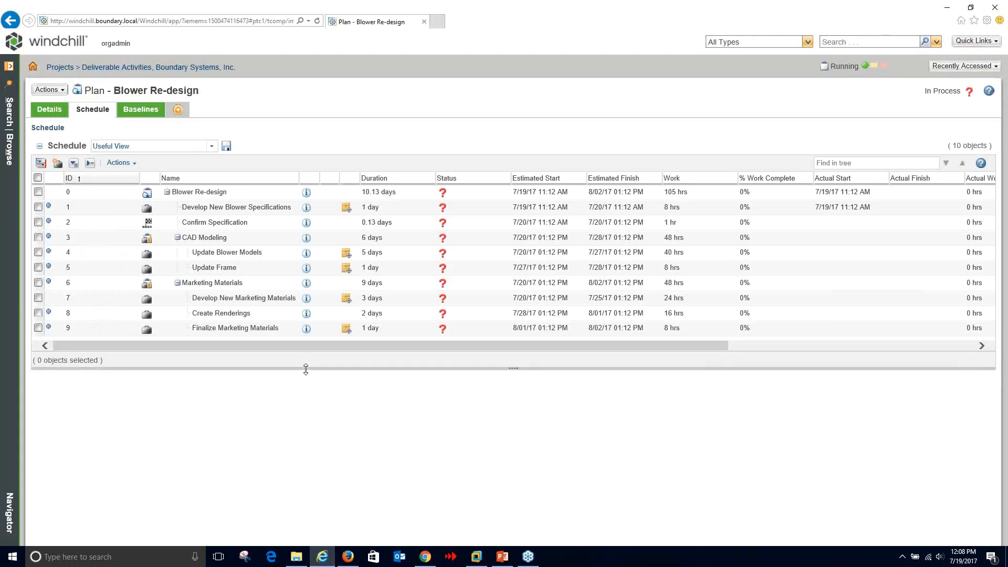
pyautogui.moveTo(306, 367); pyautogui.dragTo(310, 435)
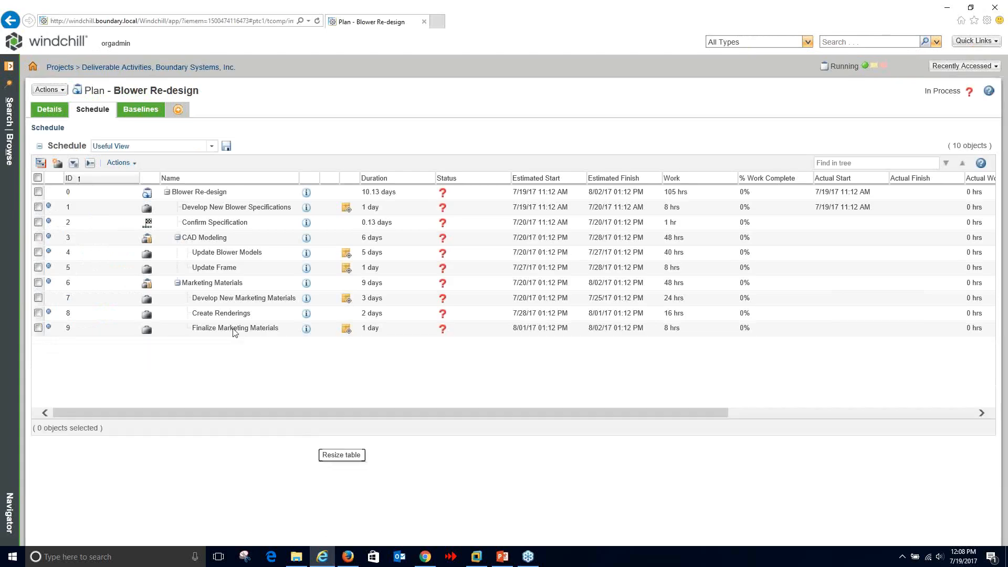
pyautogui.click(121, 164)
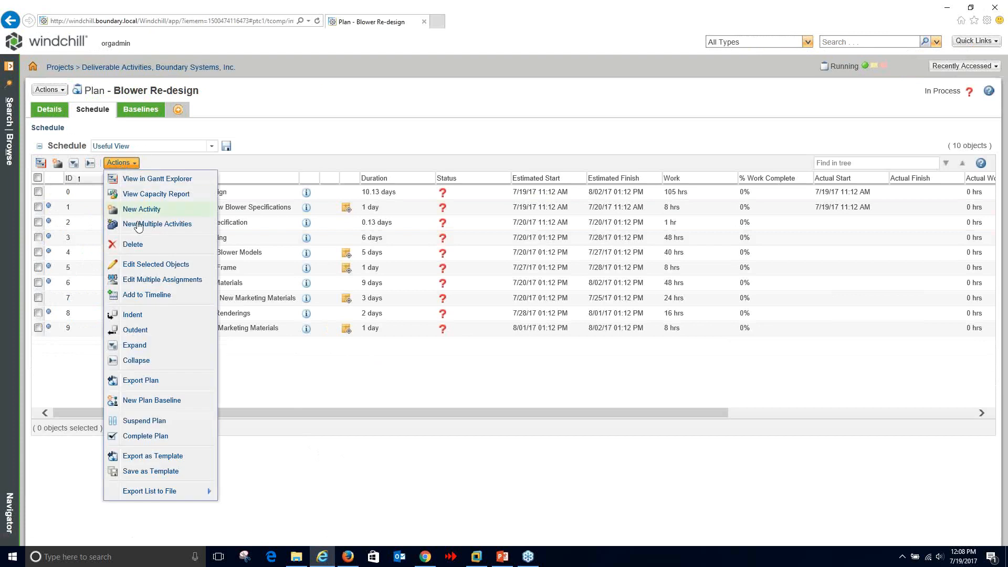
pyautogui.click(292, 124)
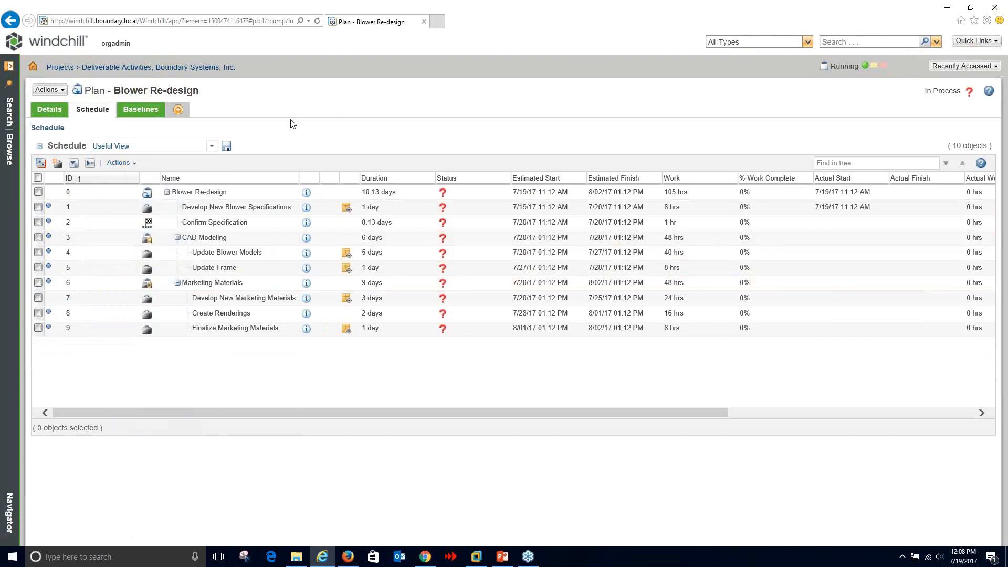
pyautogui.rightClick(247, 194)
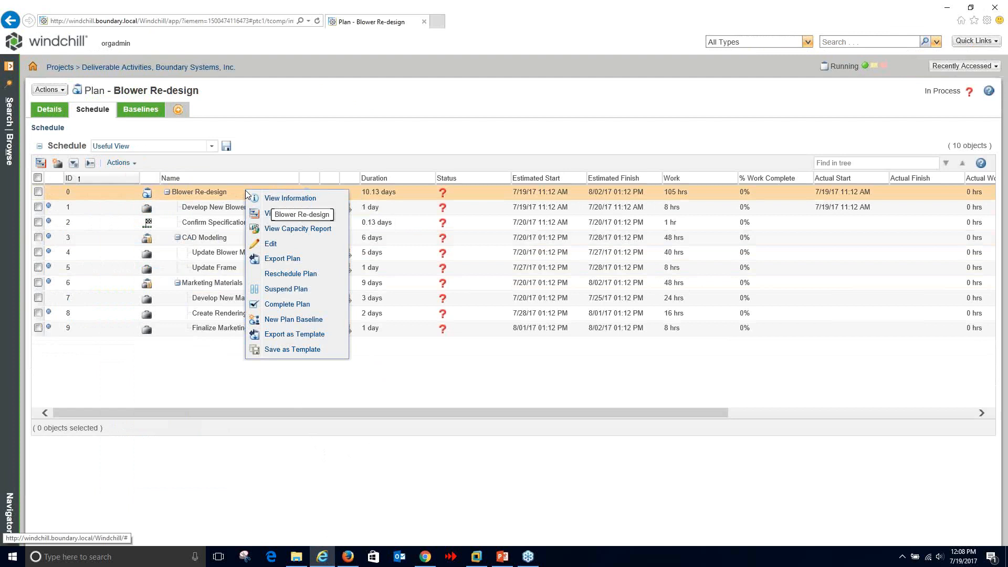
pyautogui.click(302, 273)
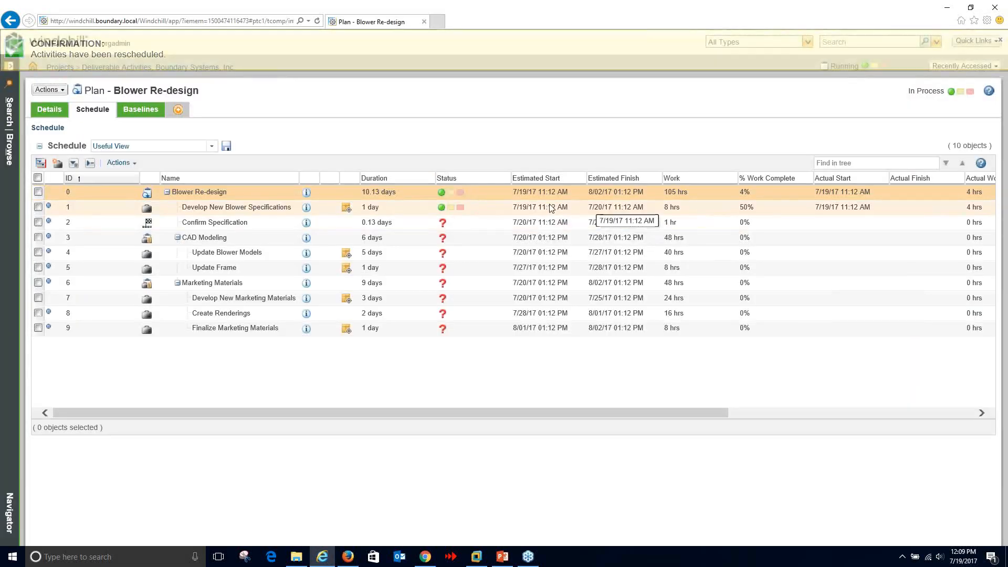
# - Check the specification task's percent complete, then open the Deliverable Activities project's folder contents
pyautogui.moveTo(550, 411); pyautogui.dragTo(575, 411)
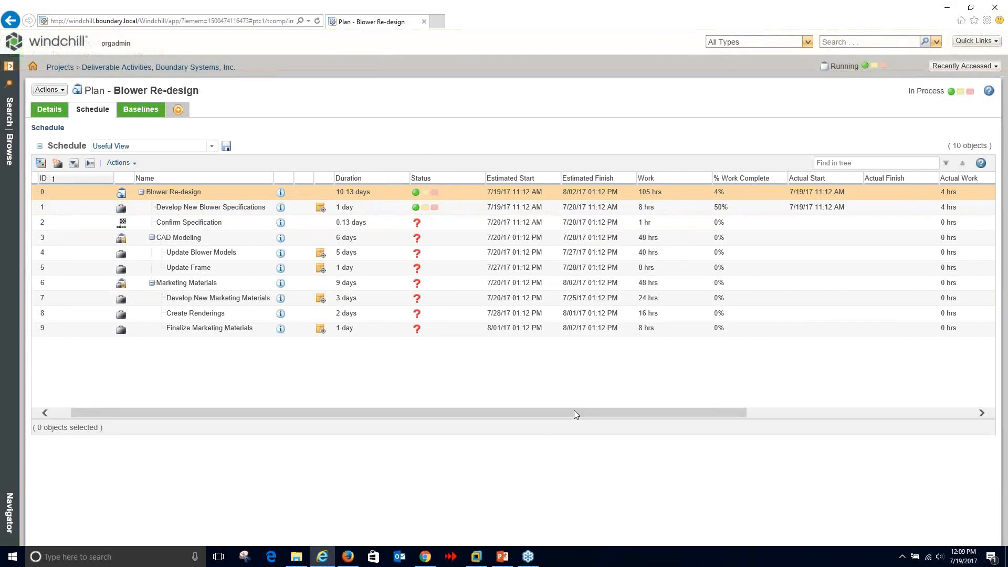
pyautogui.click(719, 207)
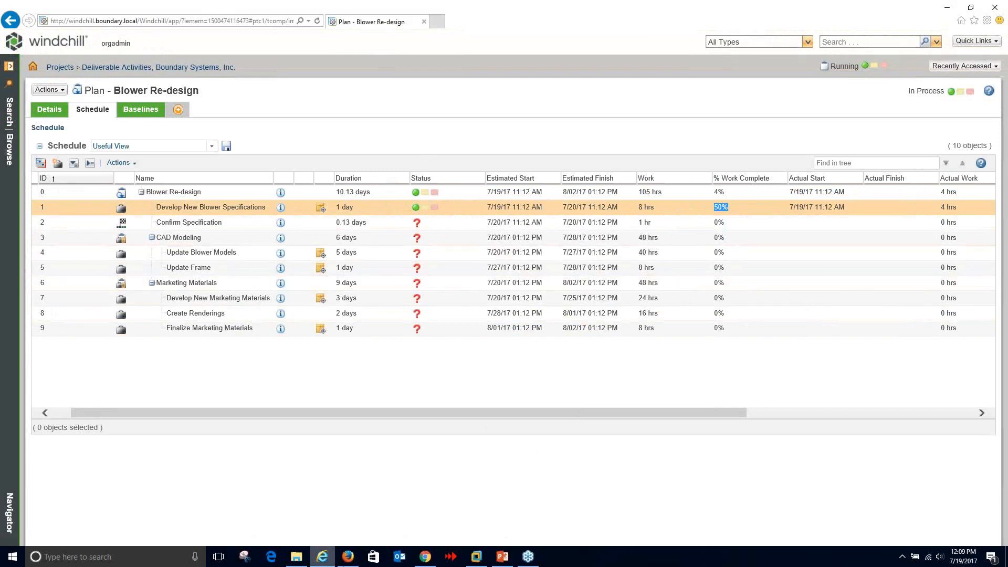
pyautogui.click(349, 559)
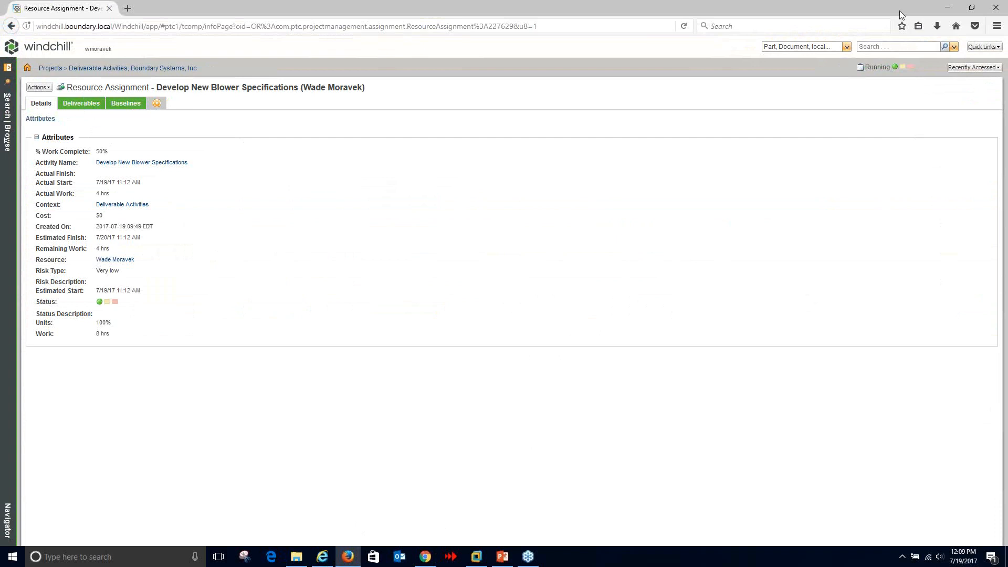
pyautogui.click(947, 9)
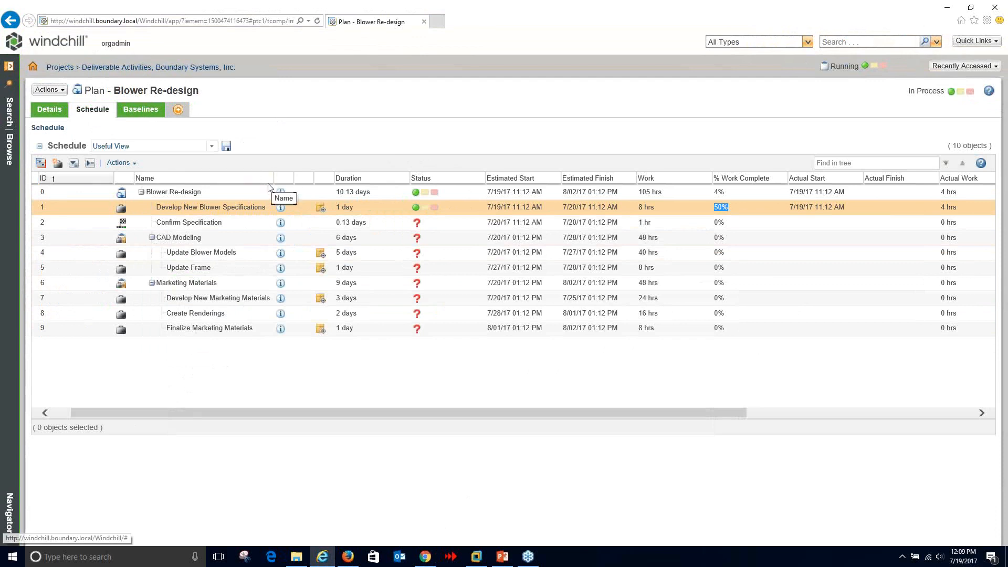
pyautogui.click(185, 69)
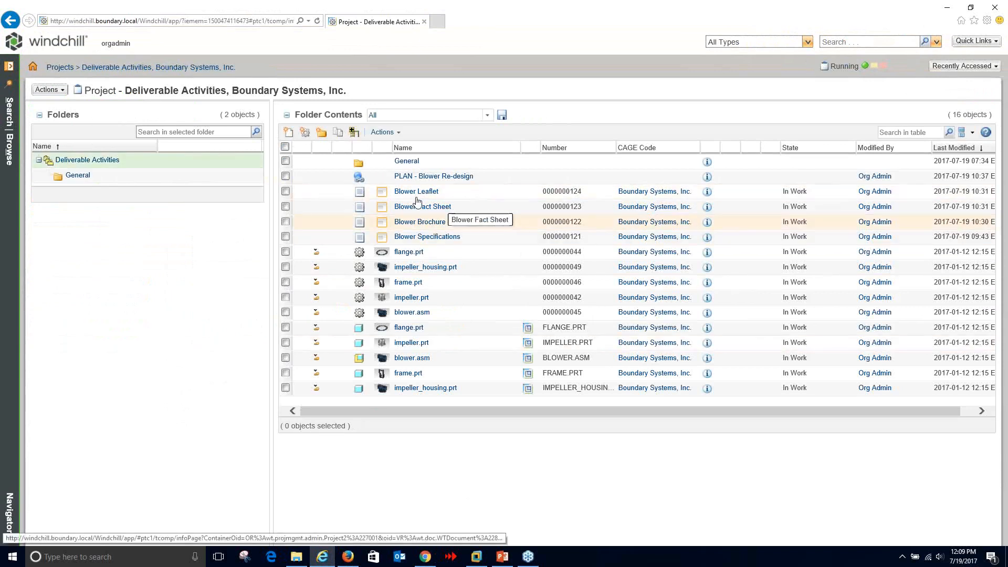
# - Open Blower Specifications' information page and browse Details, Structure and Plan Activities, showing the task 50% complete
pyautogui.click(706, 239)
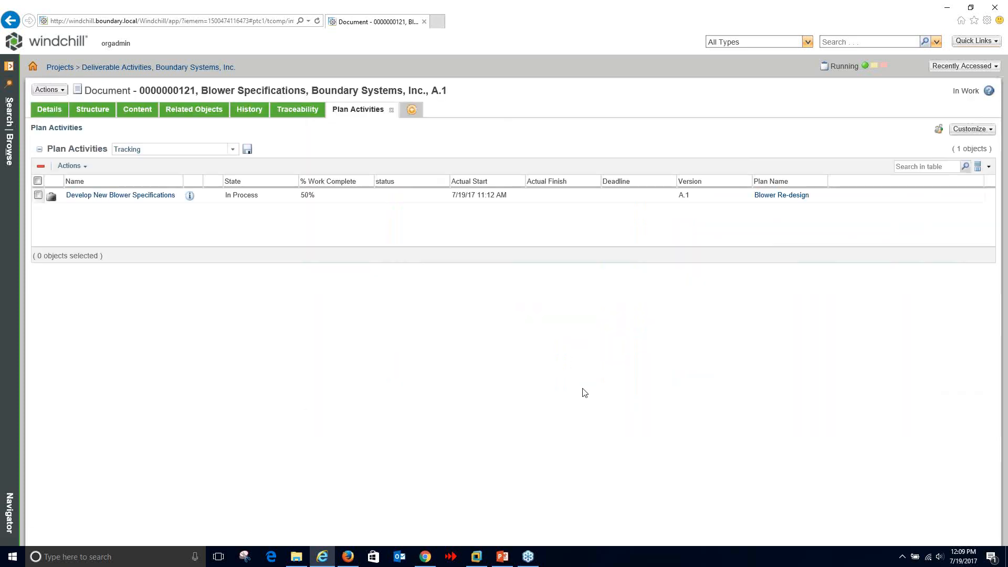
pyautogui.click(50, 110)
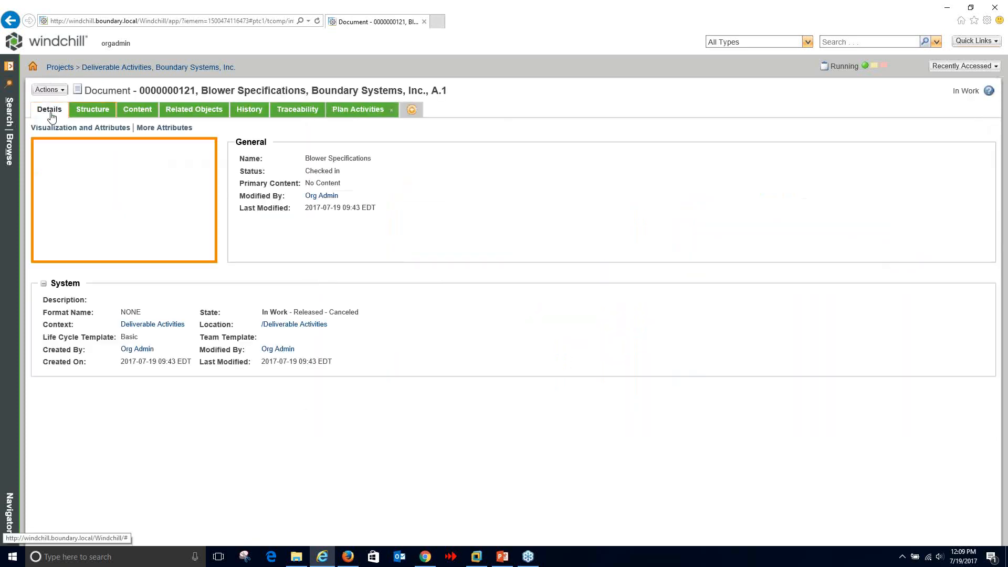
pyautogui.click(94, 110)
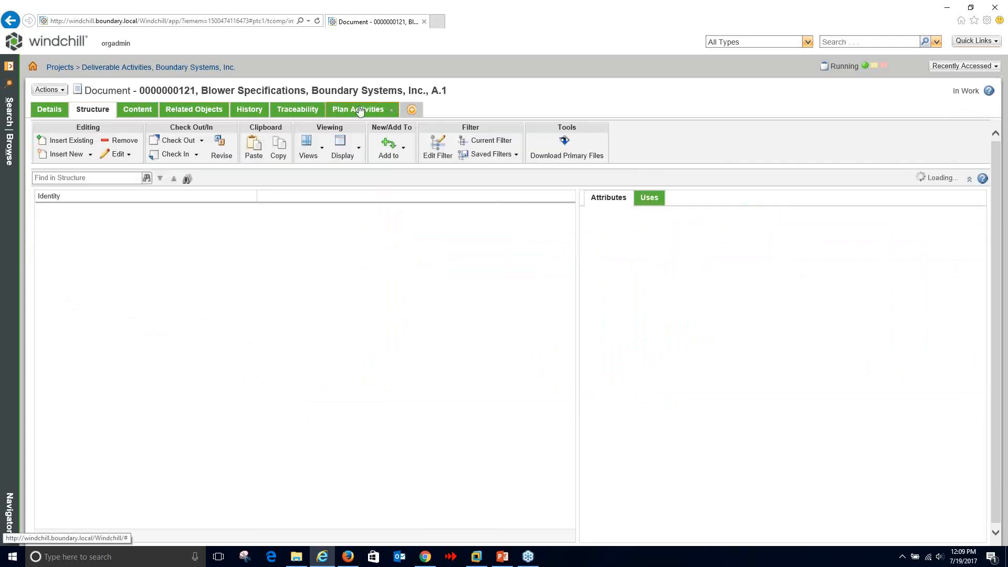
pyautogui.click(364, 108)
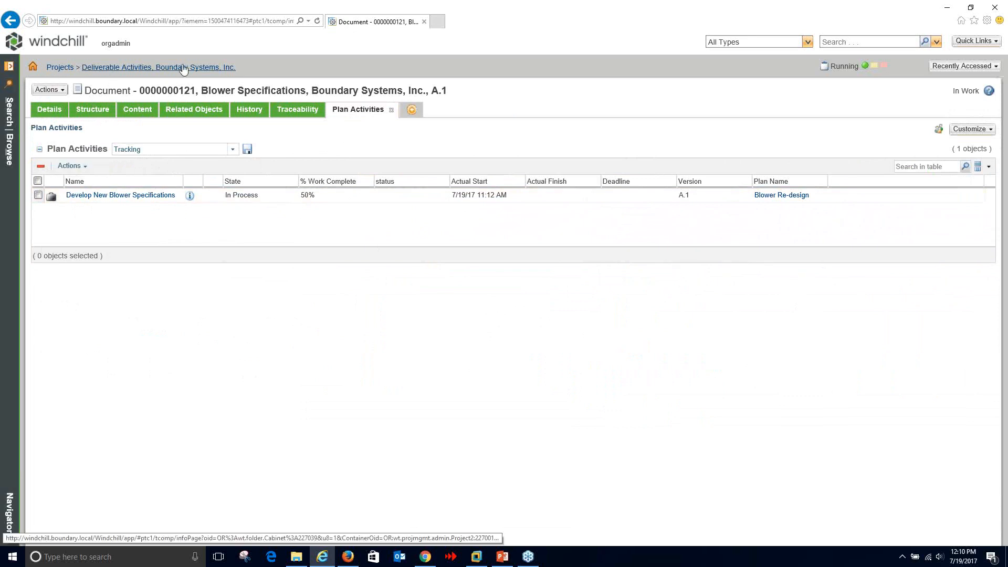
pyautogui.click(164, 70)
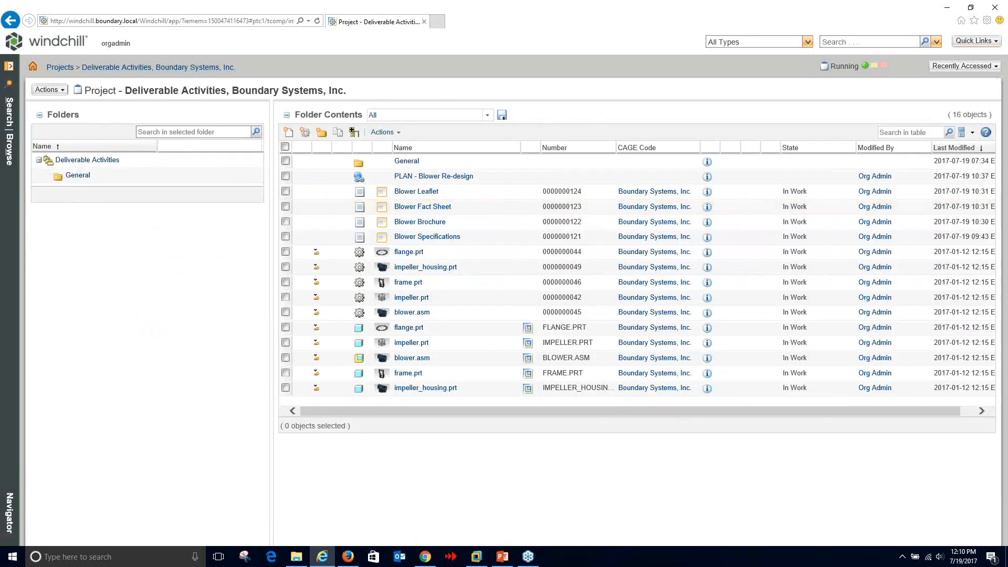
pyautogui.click(9, 136)
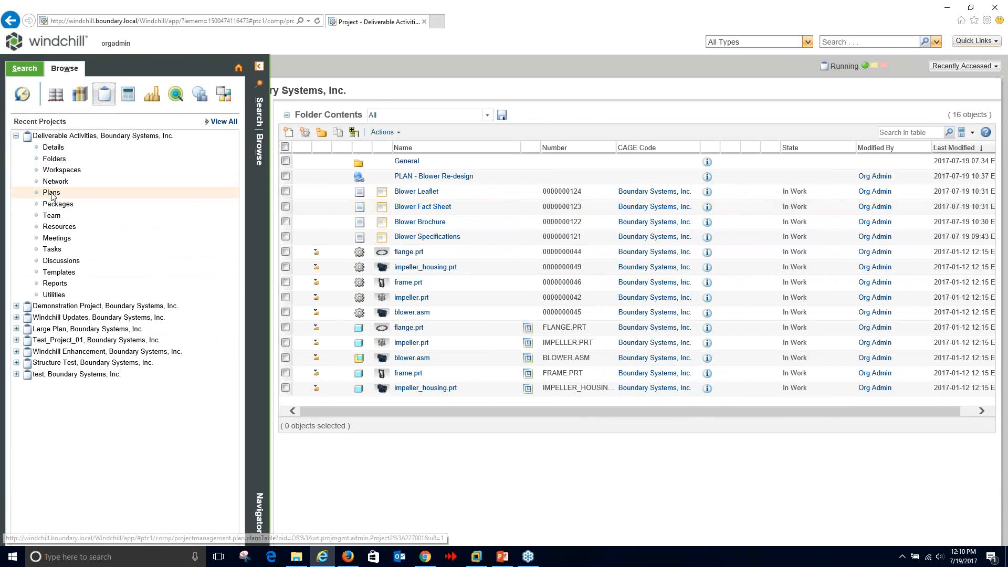
pyautogui.click(51, 192)
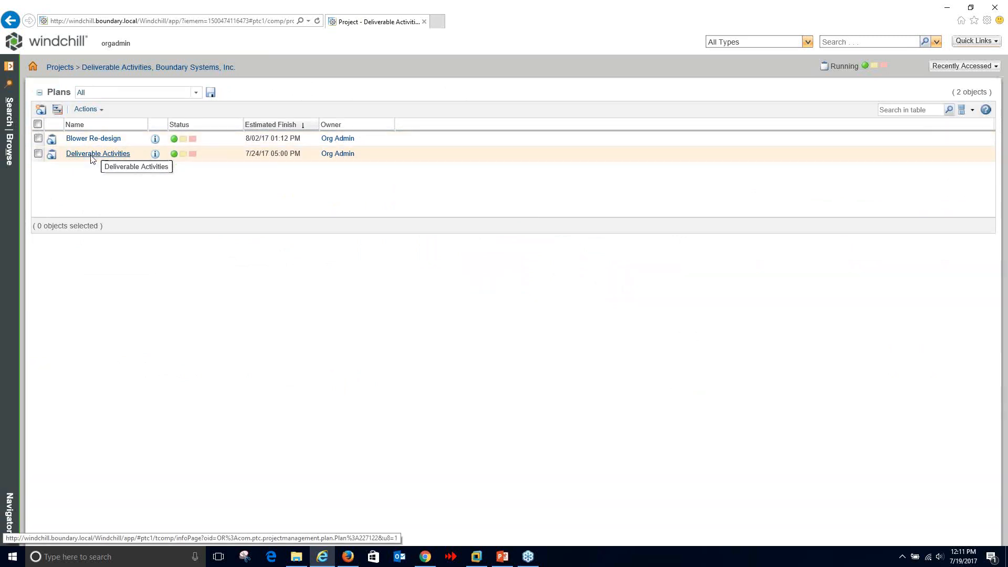
pyautogui.click(9, 151)
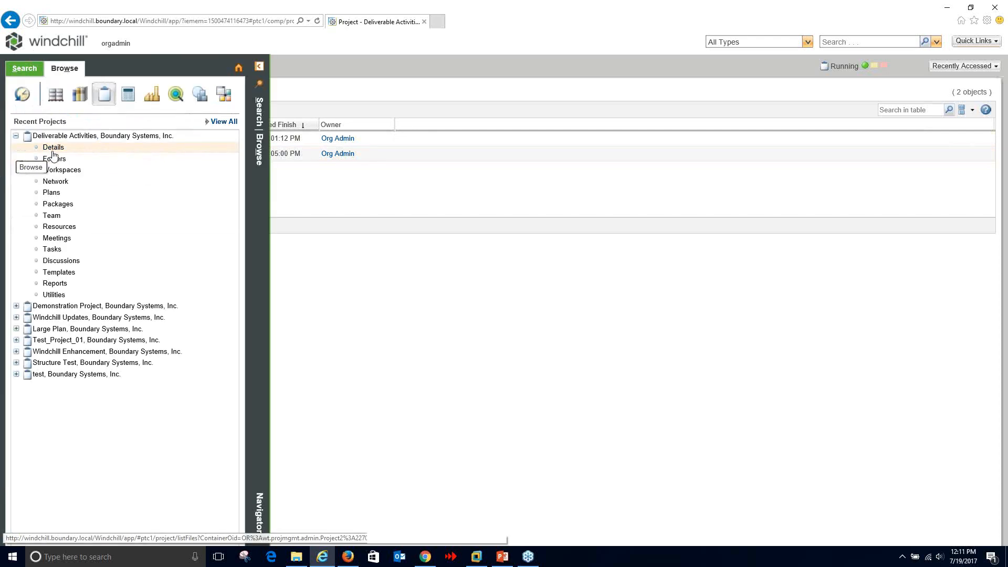
pyautogui.click(53, 149)
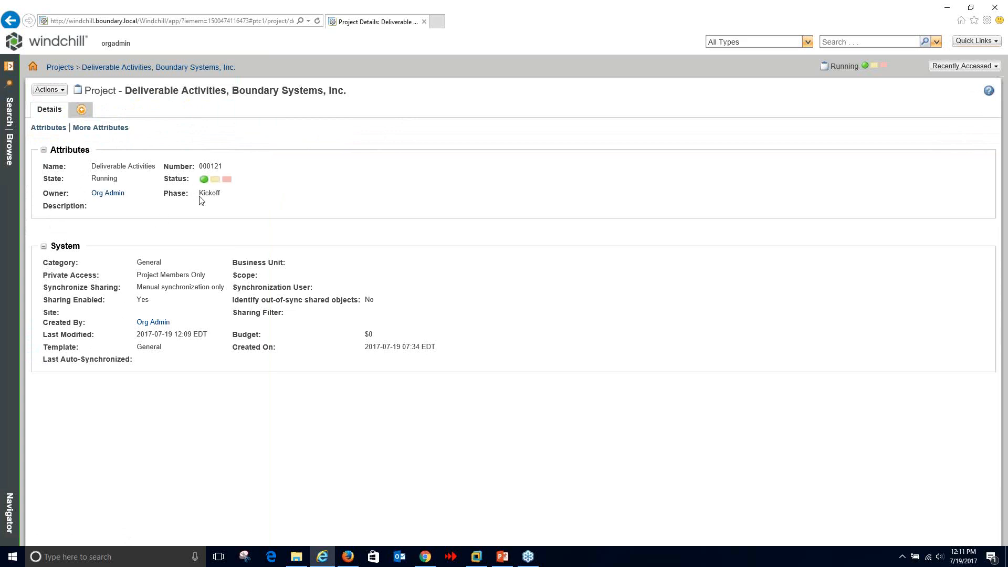
pyautogui.click(17, 153)
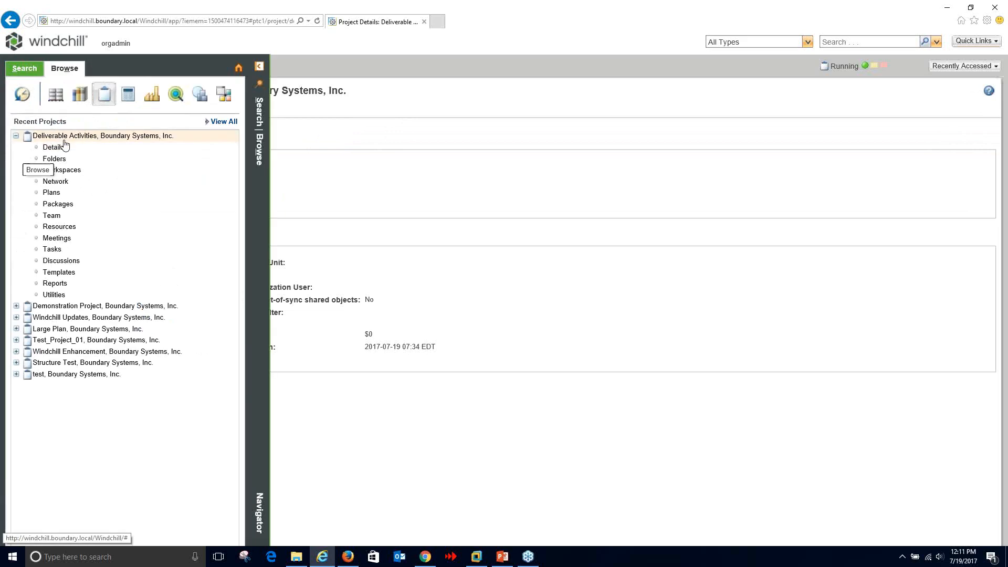
pyautogui.click(59, 197)
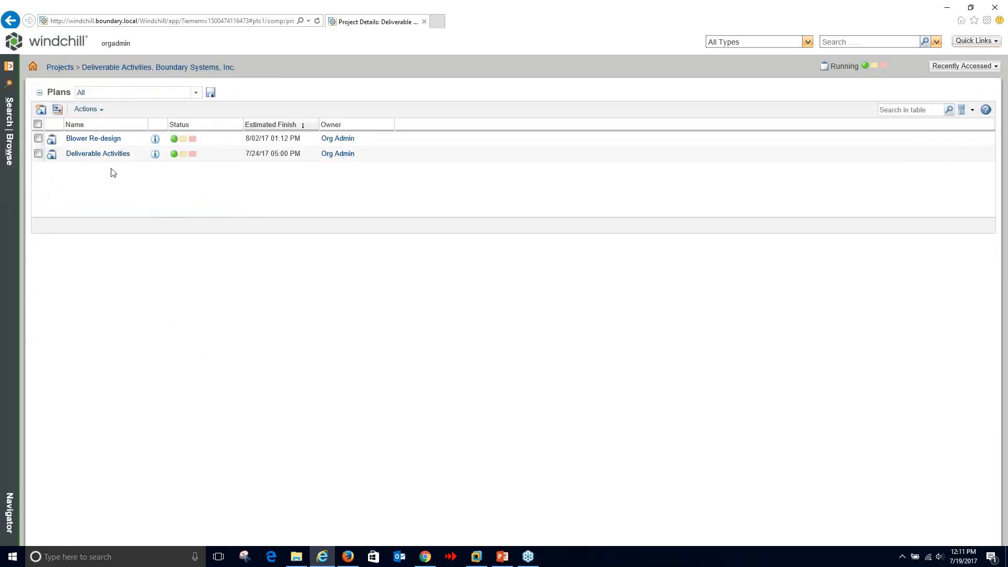
pyautogui.click(155, 157)
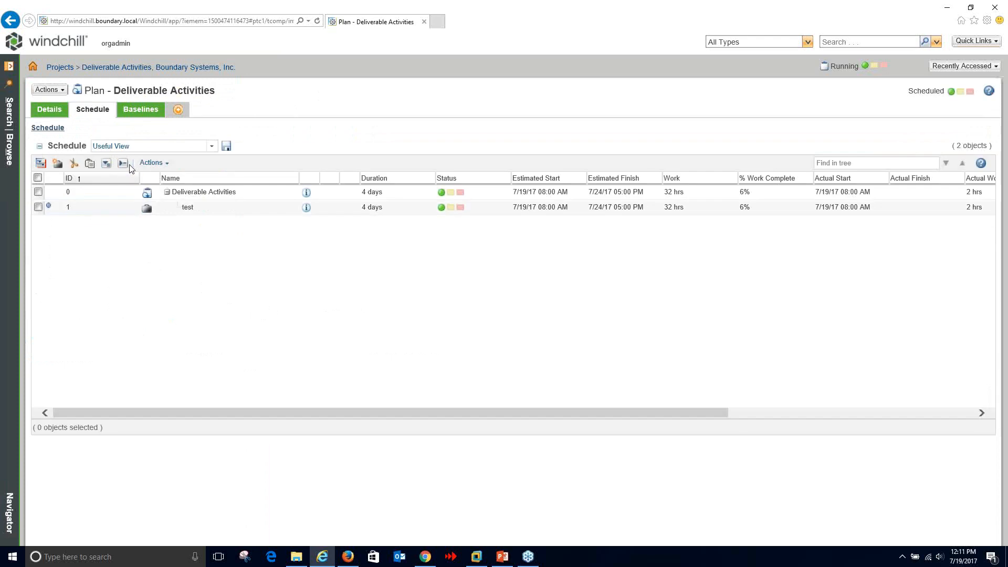
pyautogui.click(49, 110)
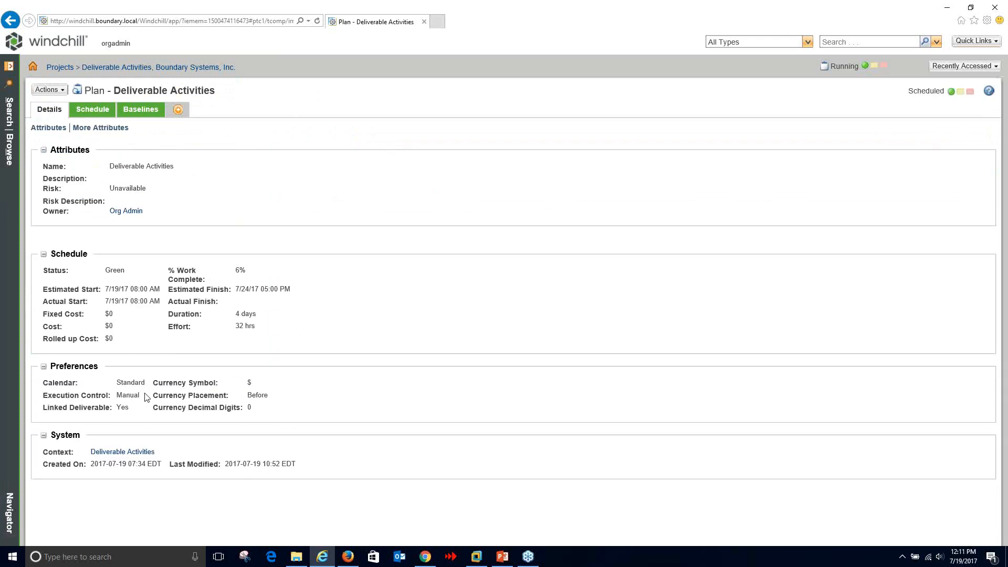
pyautogui.moveTo(147, 397); pyautogui.dragTo(116, 393)
pyautogui.click(10, 20)
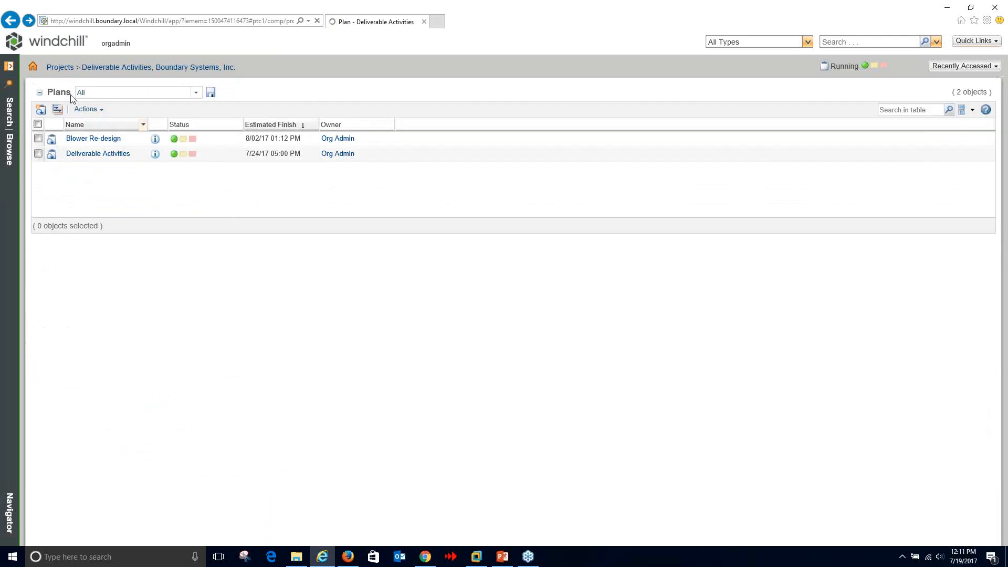
# - Open the Blower Re-design plan, check its Automatic execution control, and display its ten-task schedule
pyautogui.click(105, 139)
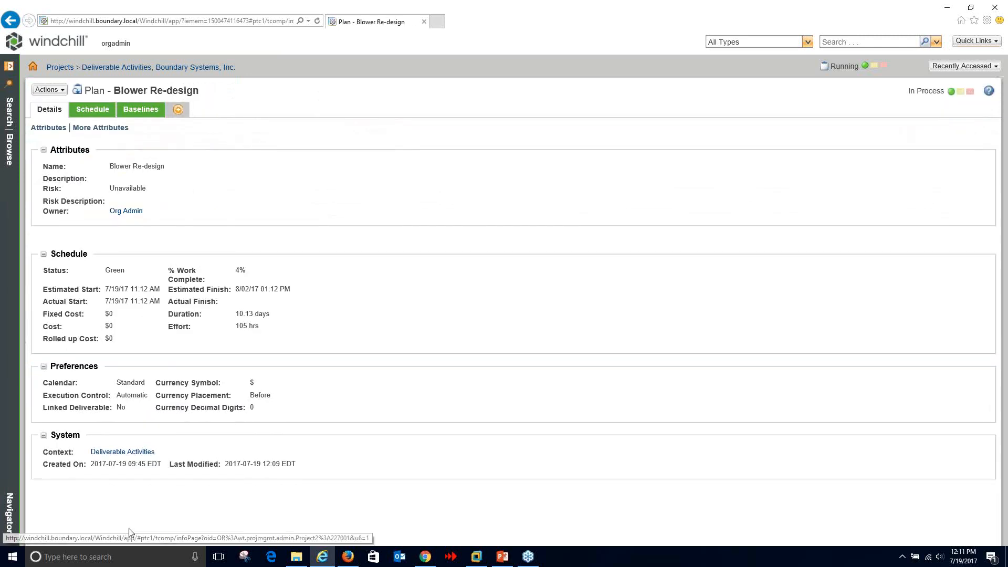
pyautogui.moveTo(149, 395); pyautogui.dragTo(116, 398)
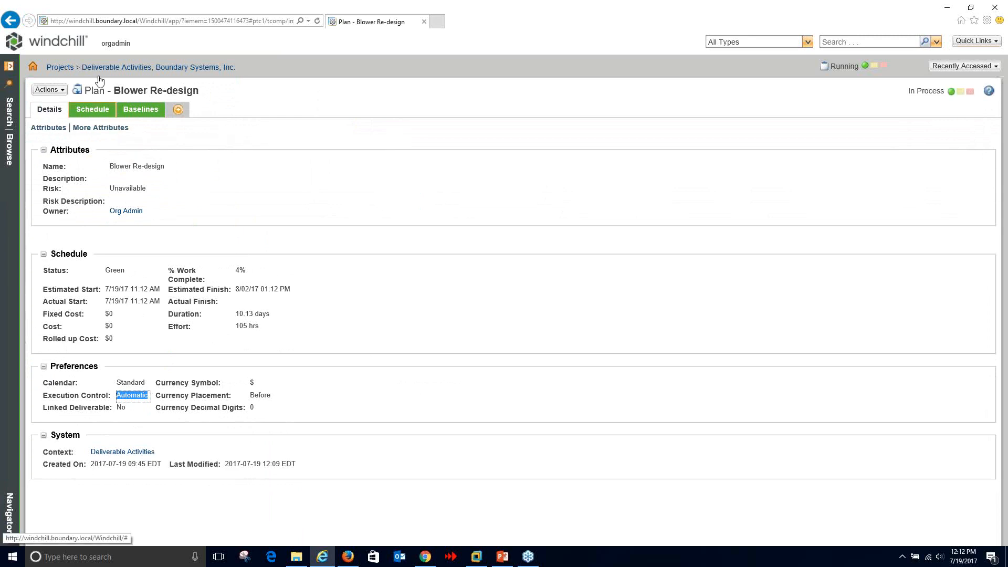
pyautogui.click(88, 111)
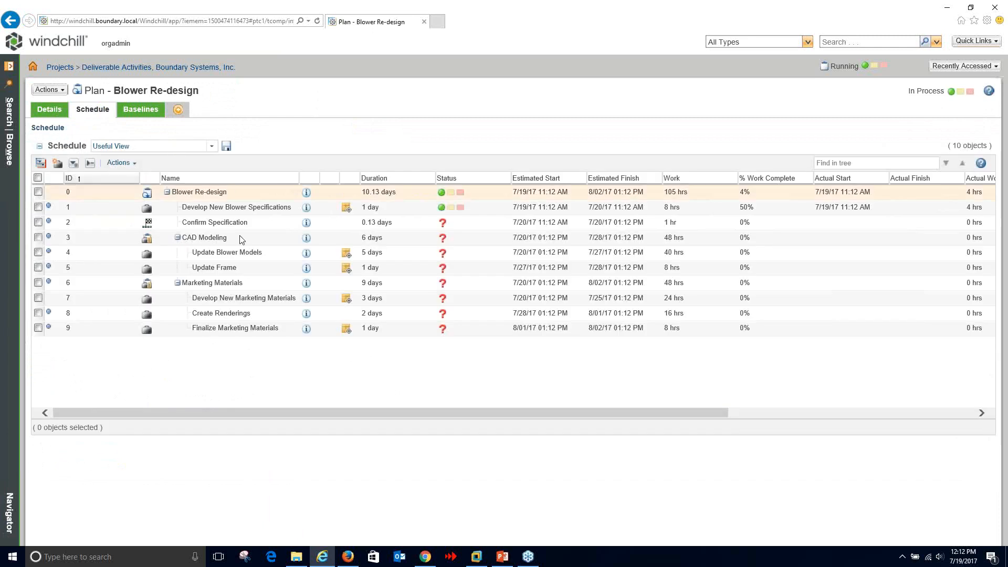
pyautogui.moveTo(471, 413)
pyautogui.mouseDown()
pyautogui.moveTo(512, 413)
pyautogui.moveTo(474, 413)
pyautogui.mouseUp()
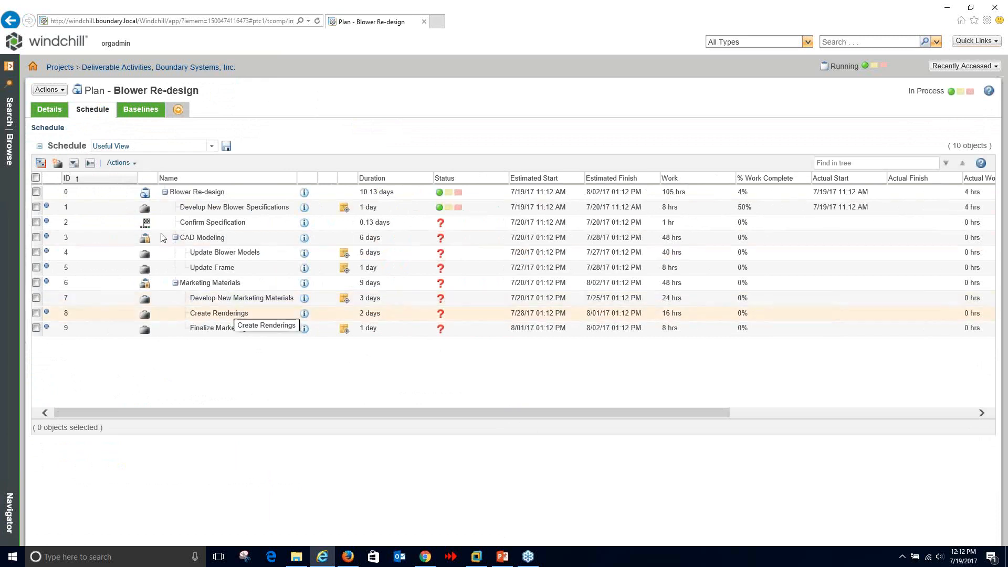
pyautogui.click(126, 164)
# - View the schedule in a maximized Gantt Explorer, fully expanded, with widened names and zoomed to days
pyautogui.click(132, 180)
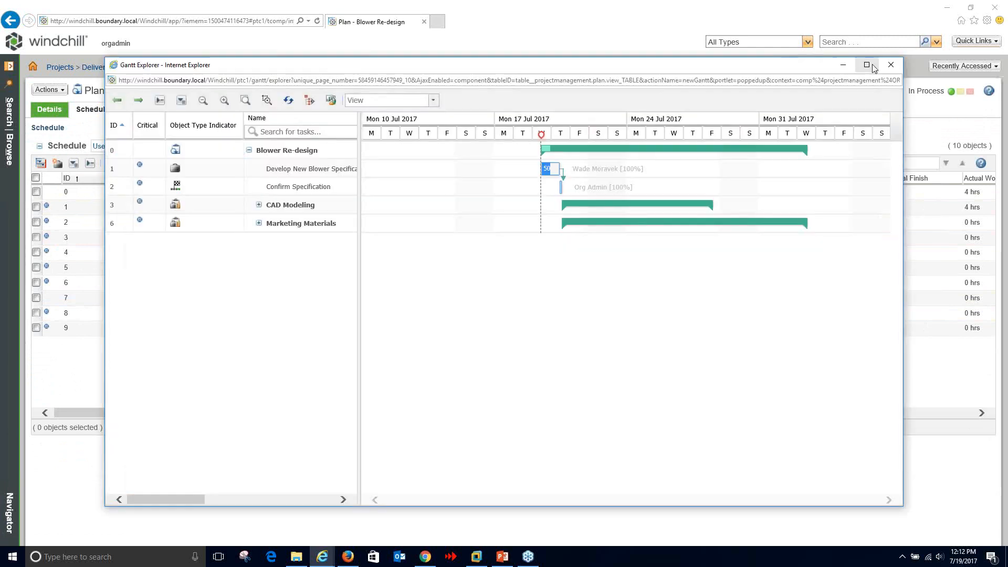
pyautogui.click(870, 66)
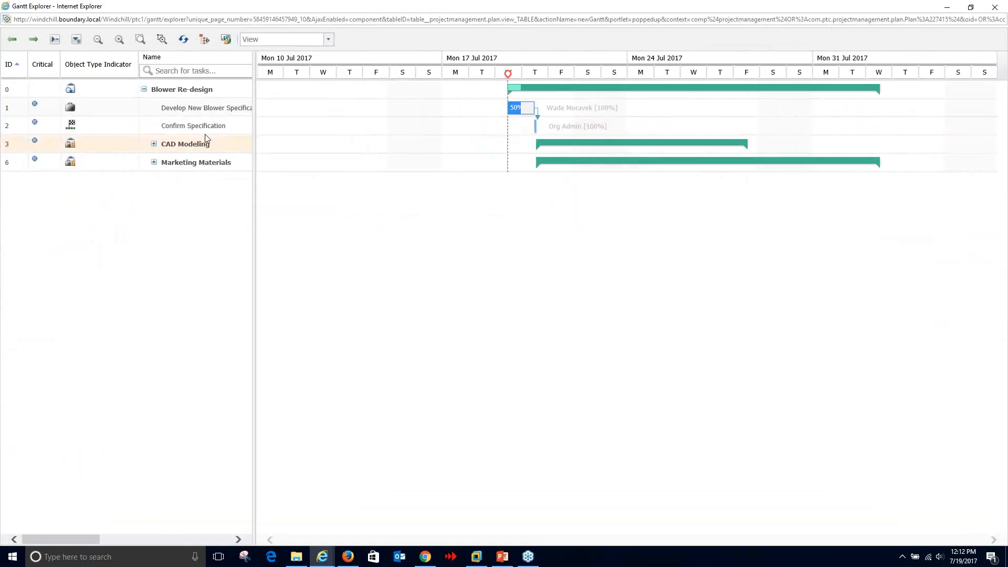
pyautogui.click(76, 39)
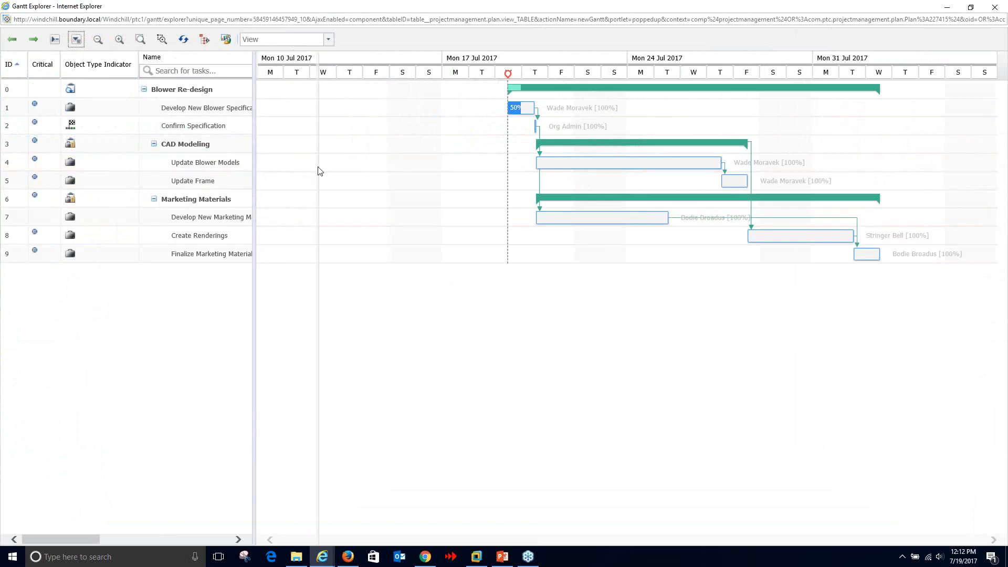
pyautogui.moveTo(318, 171); pyautogui.dragTo(316, 171)
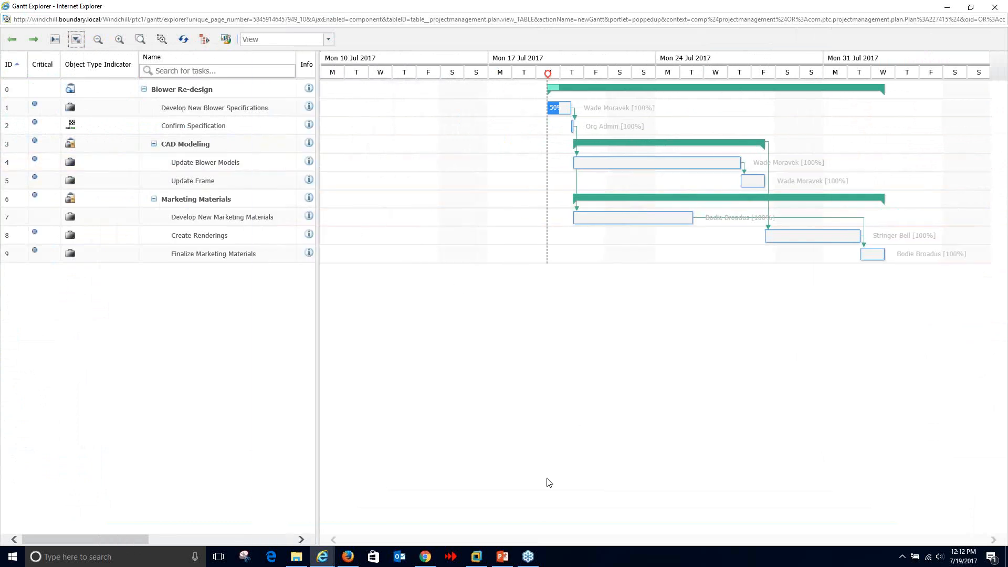
pyautogui.click(118, 42)
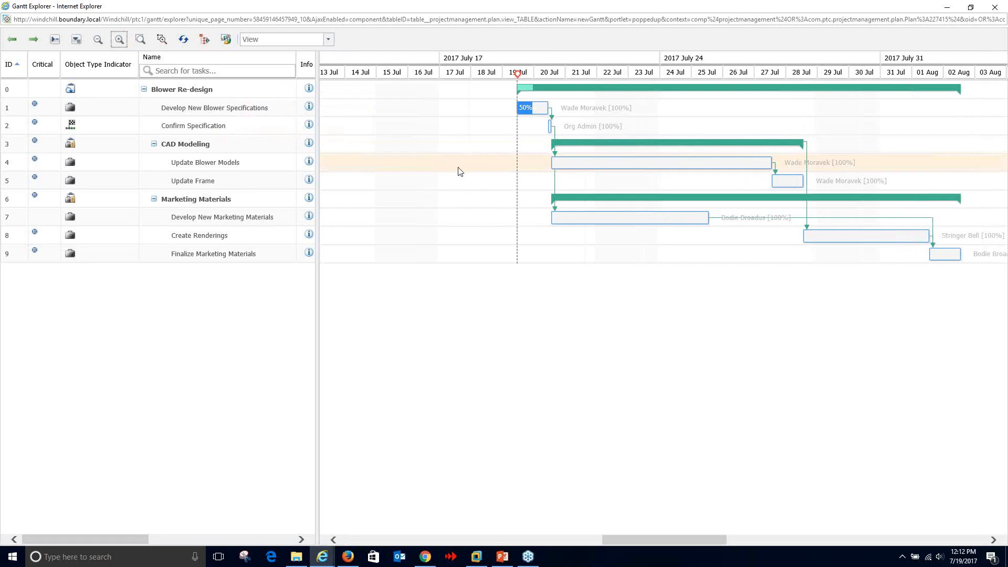
pyautogui.moveTo(457, 168); pyautogui.dragTo(282, 171)
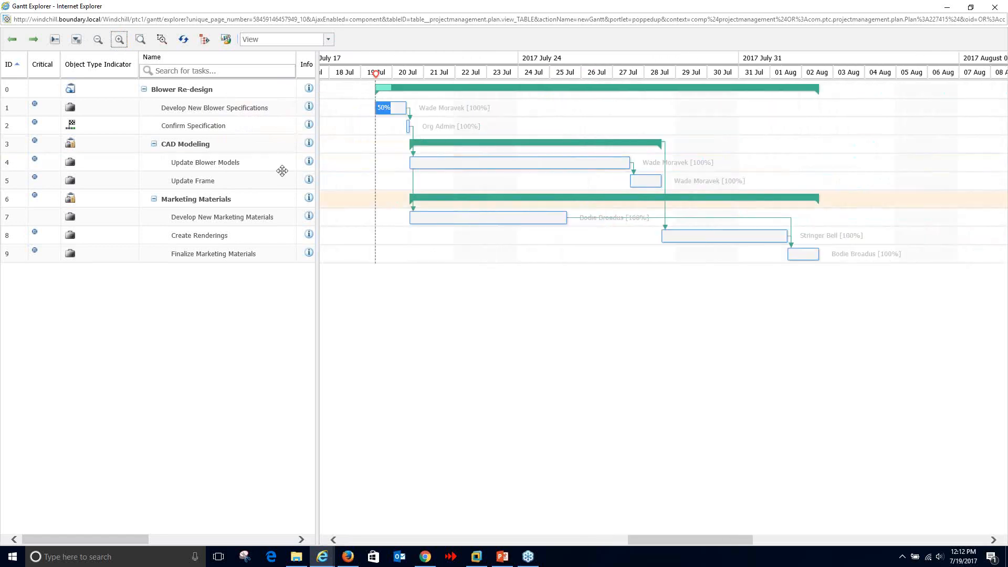
# - Bring up the Develop New Marketing Materials activity: 3 days, 7/20/17–7/25/17, 0% complete
pyautogui.click(194, 220)
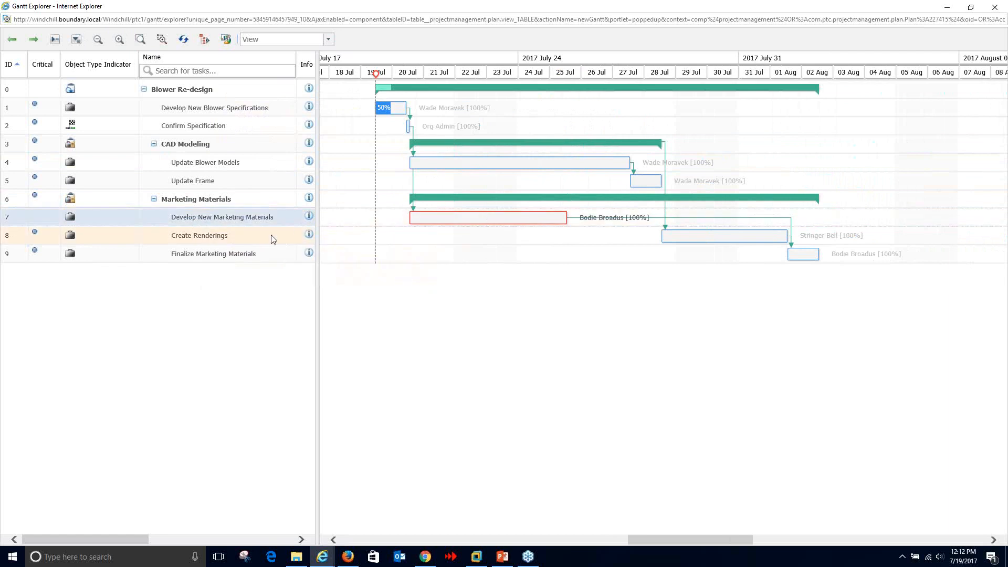
pyautogui.moveTo(273, 239)
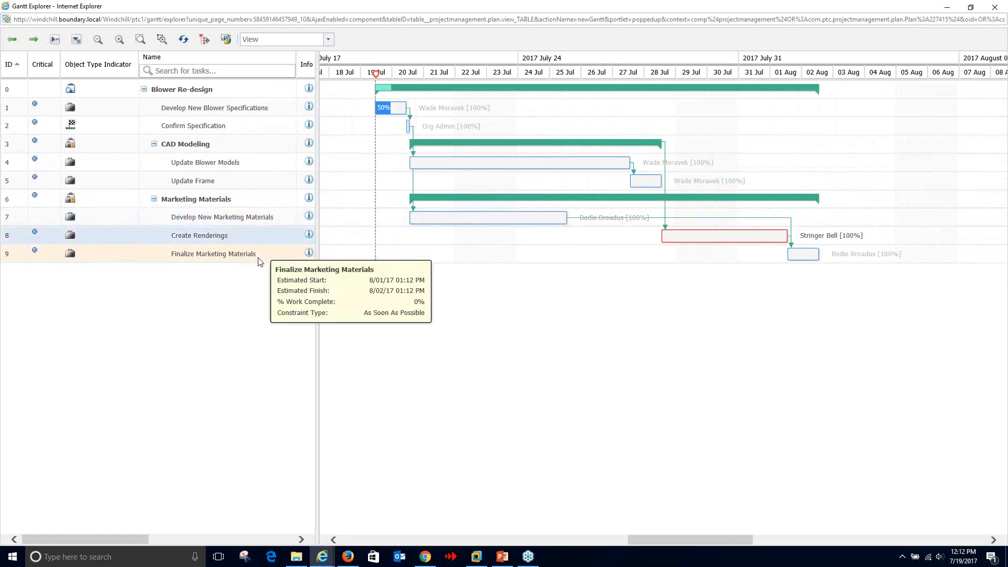
pyautogui.moveTo(259, 262)
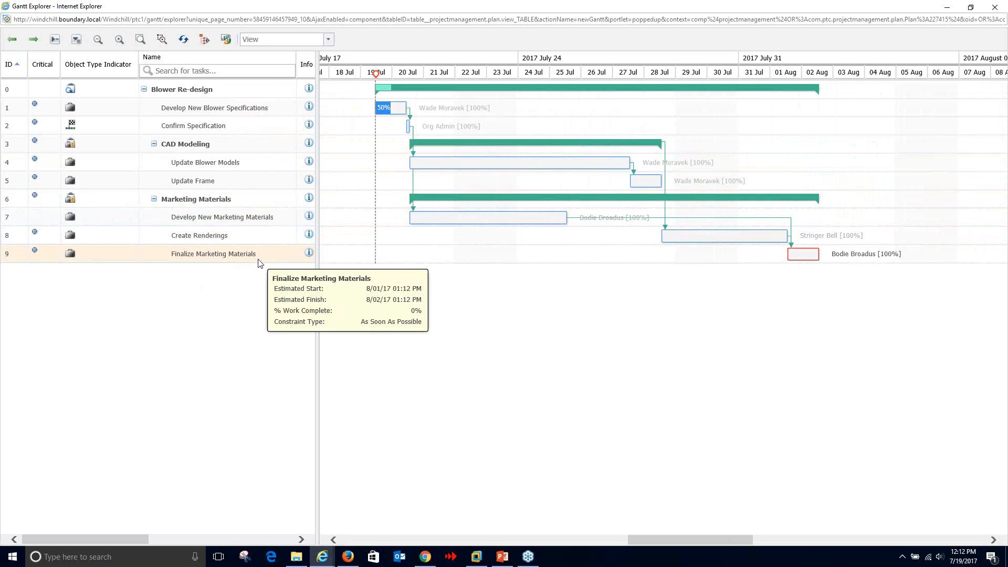
pyautogui.click(263, 218)
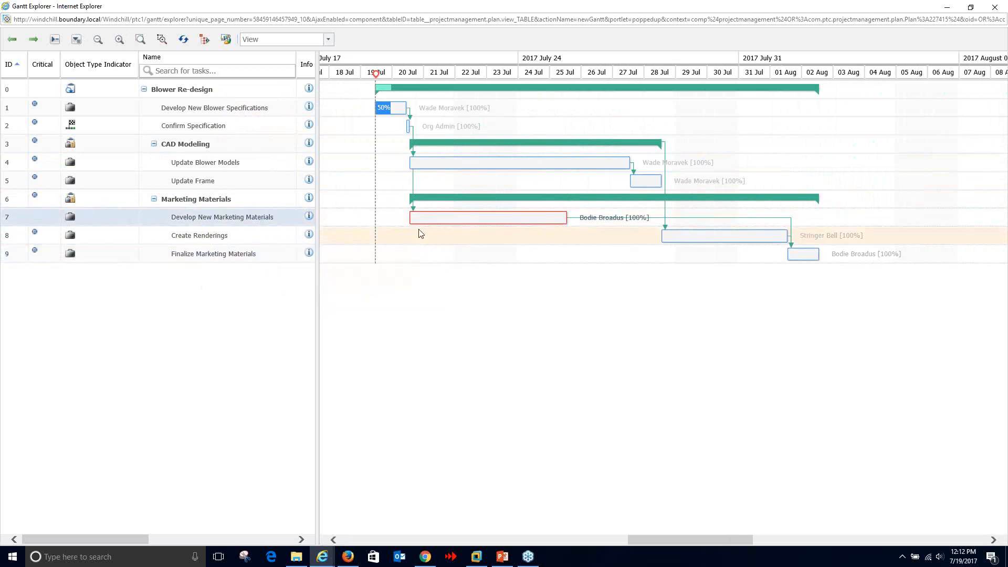
pyautogui.moveTo(418, 219)
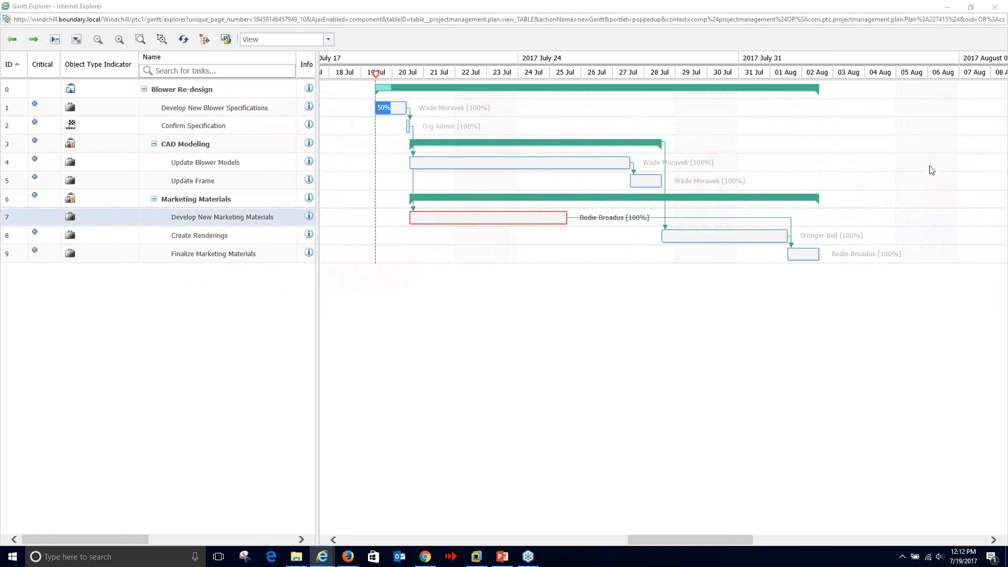
pyautogui.click(929, 182)
pyautogui.click(254, 255)
pyautogui.moveTo(282, 217)
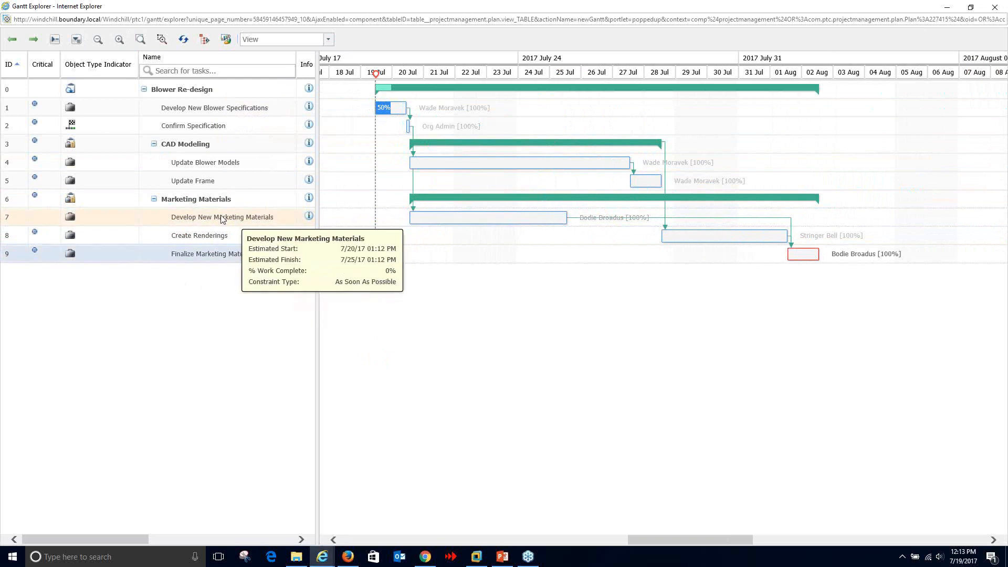
pyautogui.click(309, 221)
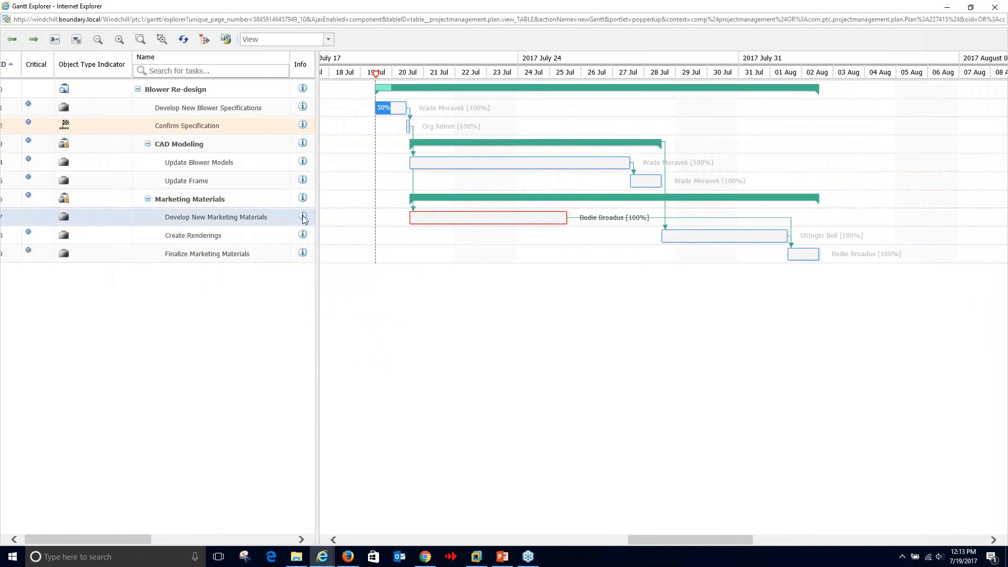
# - Check the activity's deliverables and the Blower Brochure's plan activities, then close the activity window
pyautogui.moveTo(321, 557)
pyautogui.click(422, 524)
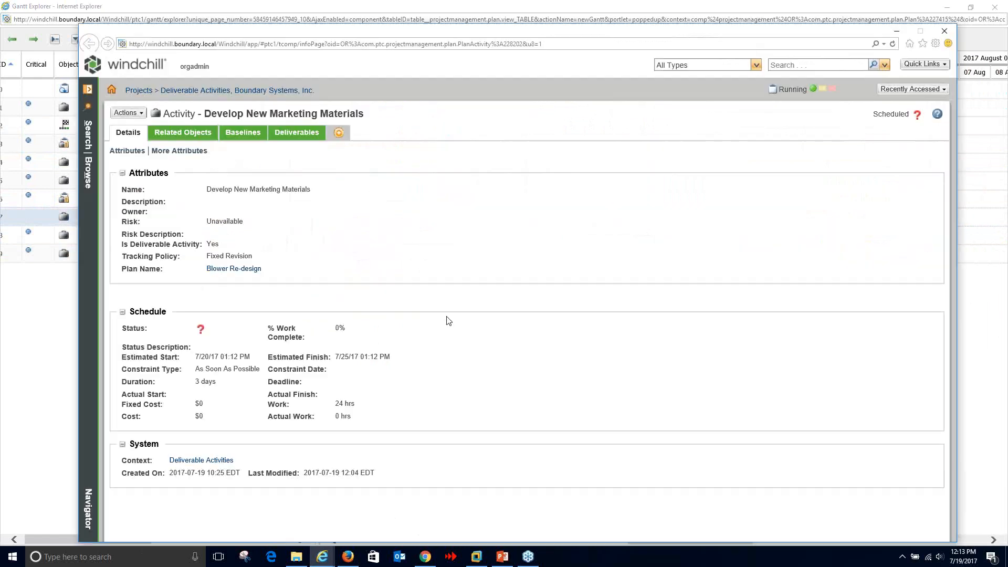
pyautogui.click(298, 134)
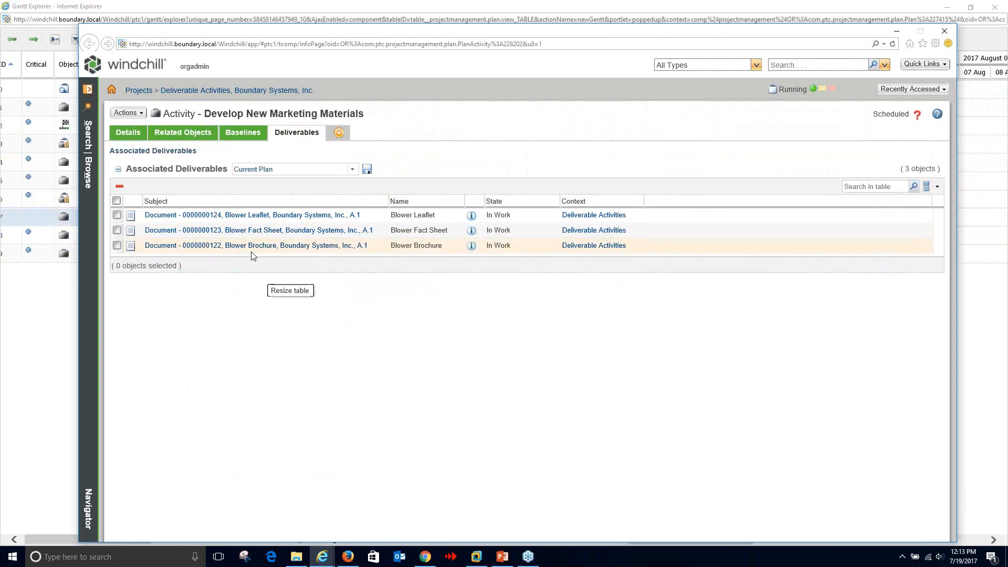
pyautogui.moveTo(271, 274); pyautogui.dragTo(262, 313)
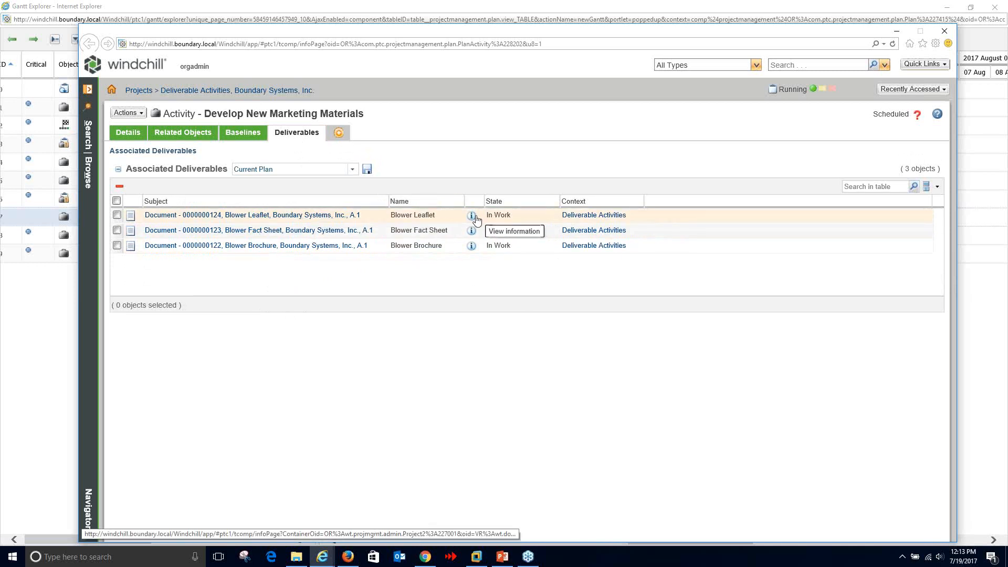
pyautogui.click(472, 247)
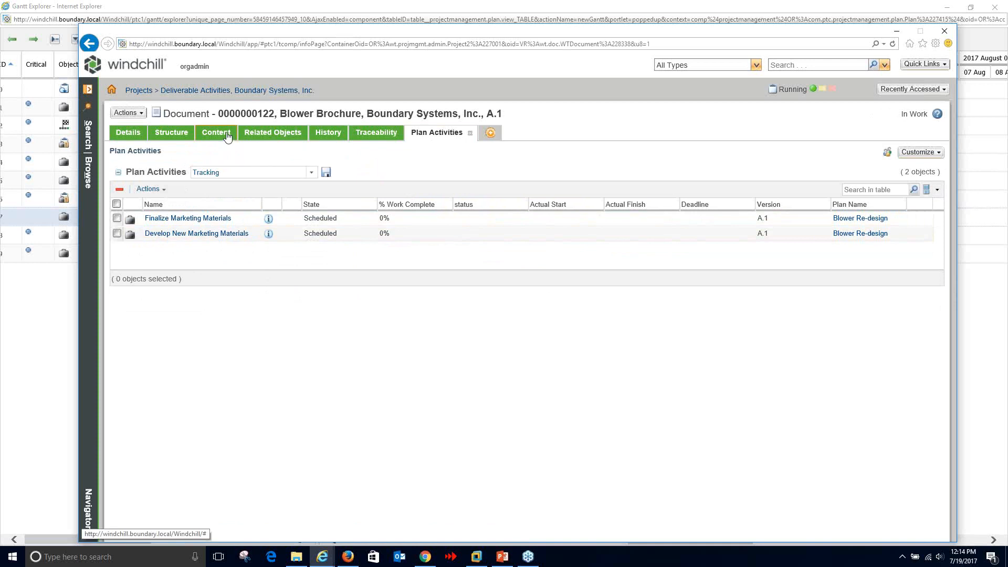
pyautogui.click(944, 31)
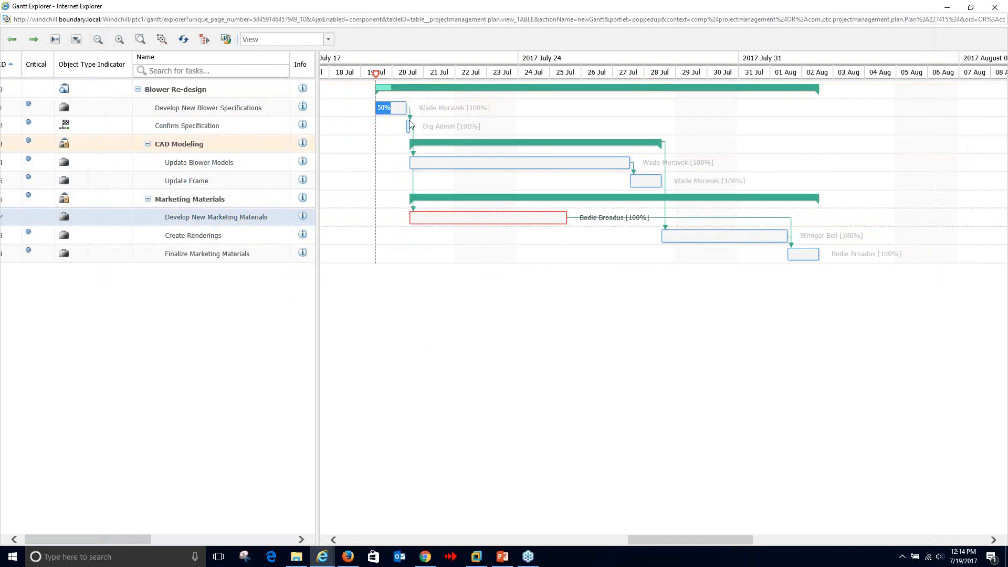
# - Track work on the Develop New Blower Specifications assignment, raising % Work Complete from 50 to 100
pyautogui.click(952, 7)
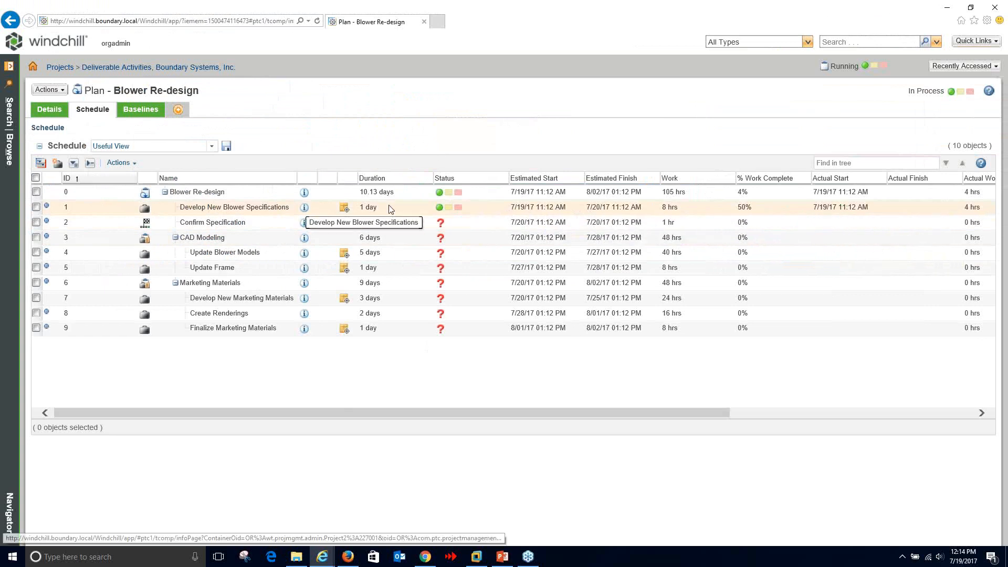
pyautogui.click(242, 210)
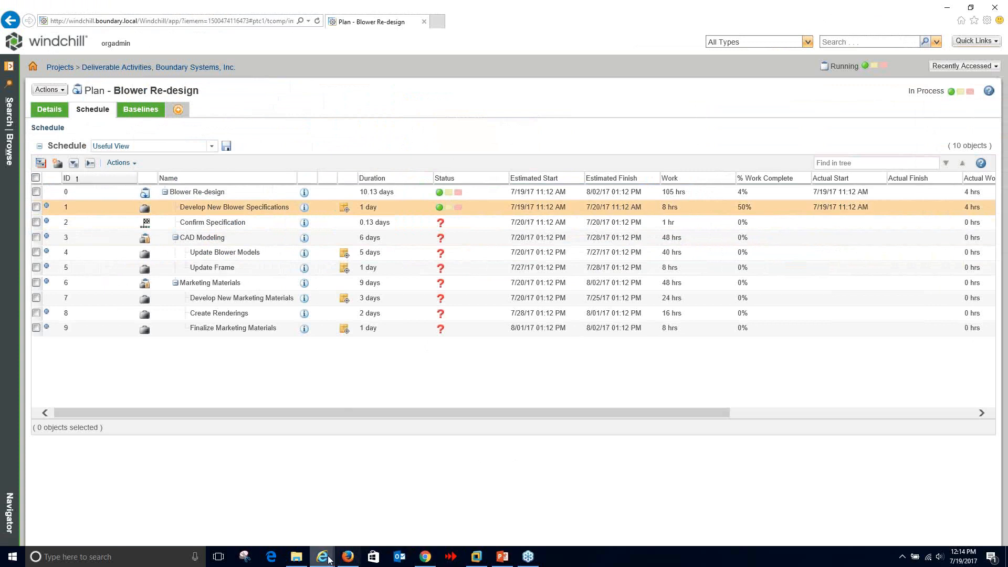
pyautogui.click(348, 556)
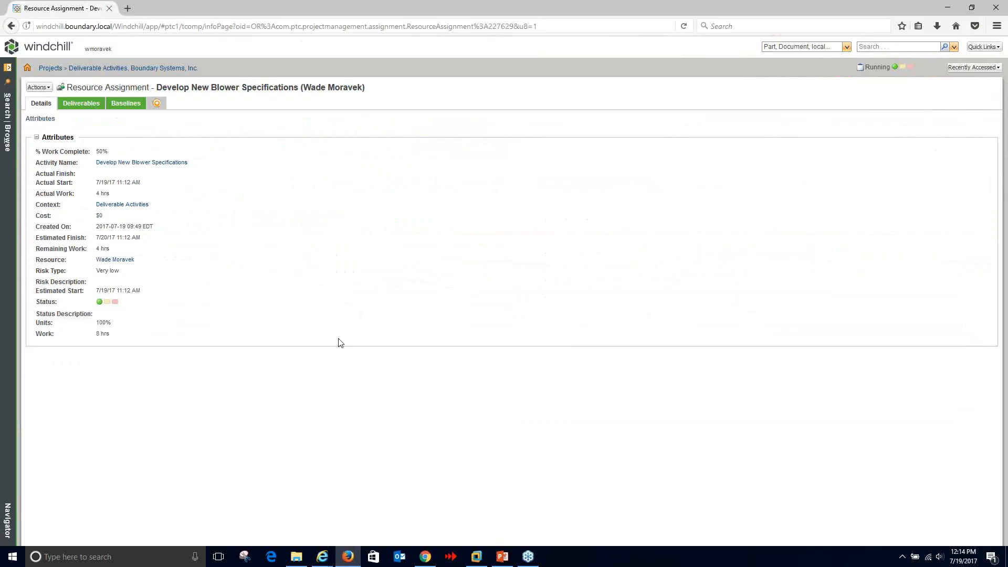
pyautogui.click(45, 90)
pyautogui.click(55, 114)
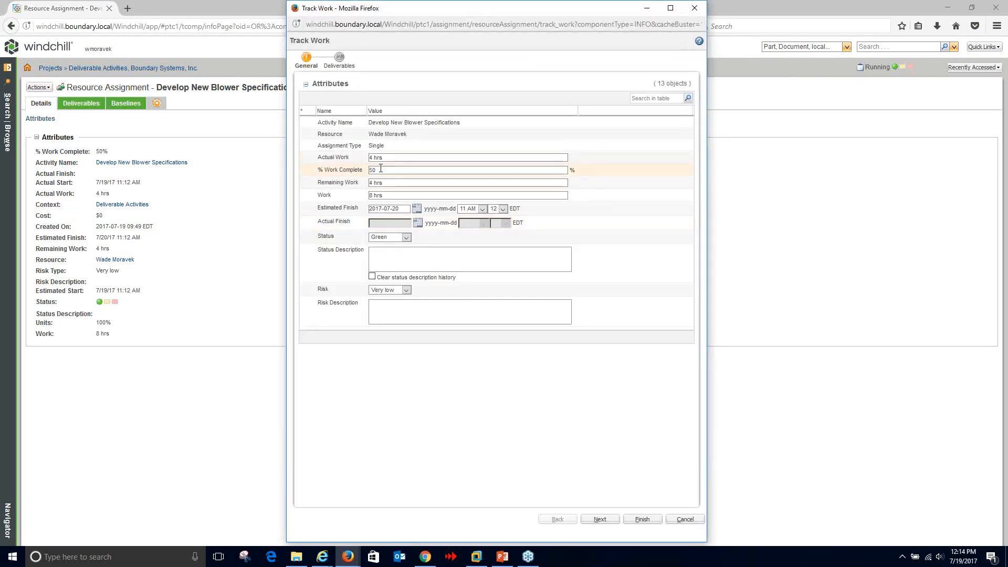
pyautogui.doubleClick(381, 169)
pyautogui.write('100')
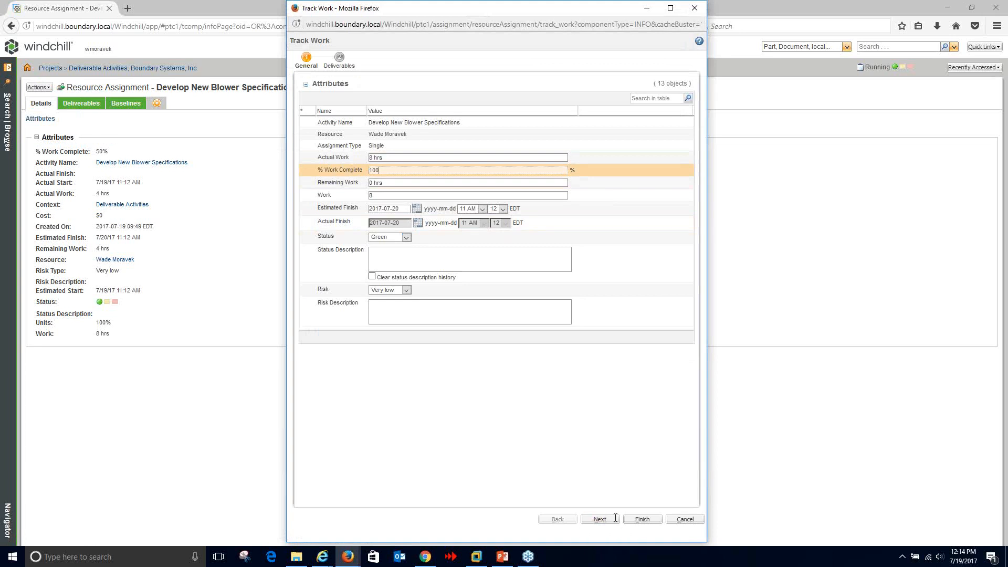
pyautogui.click(642, 519)
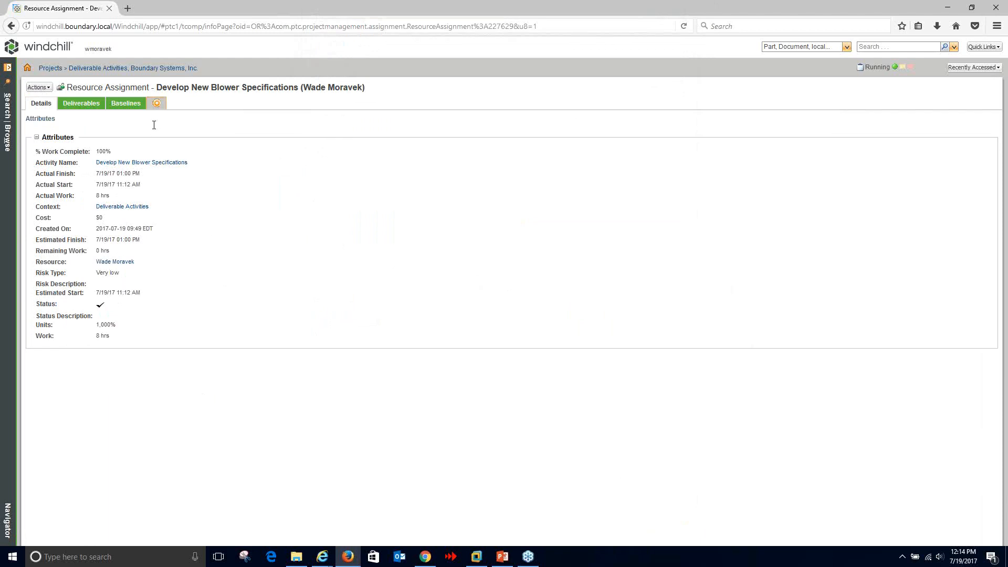
# - Return to the Blower Re-design plan's schedule in the Deliverable Activities project
pyautogui.click(122, 67)
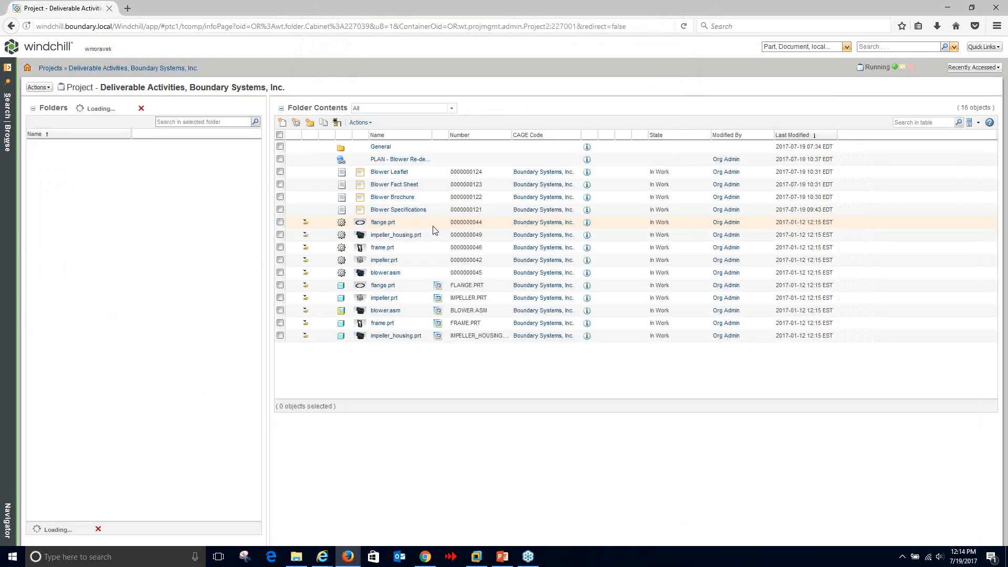
pyautogui.click(398, 159)
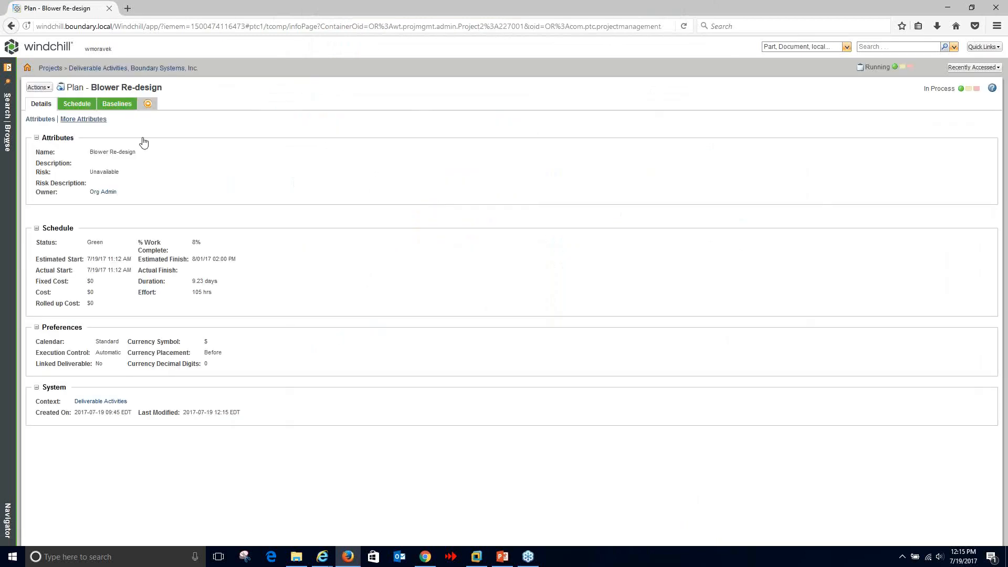
pyautogui.click(77, 104)
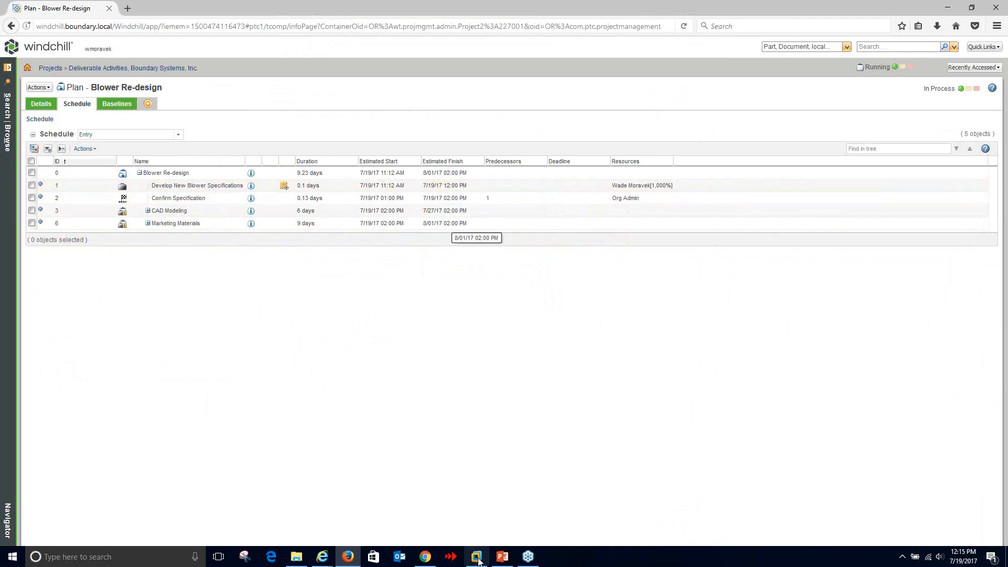
# - Reload the other Blower Re-design plan window to show the updated progress
pyautogui.moveTo(319, 561)
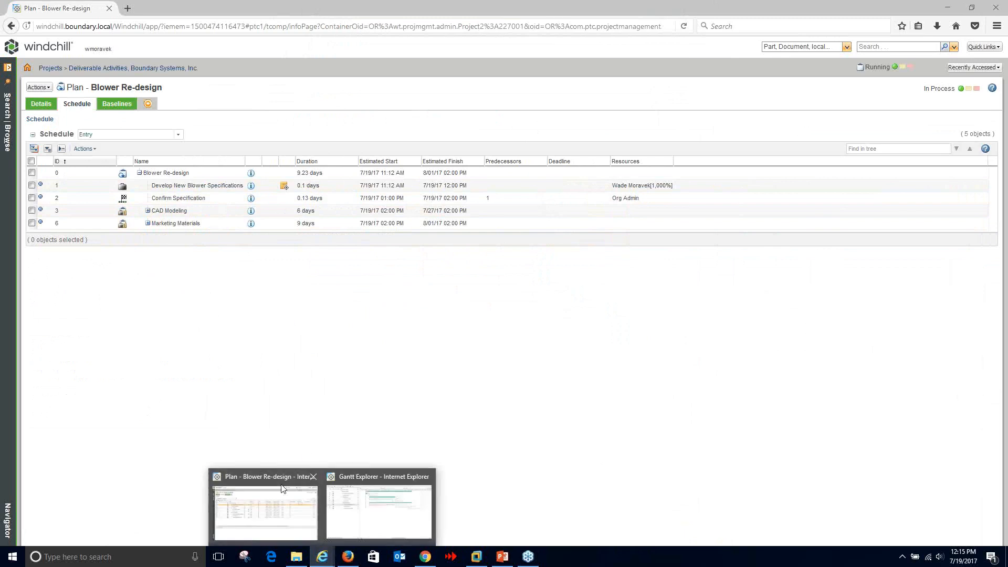
pyautogui.click(284, 497)
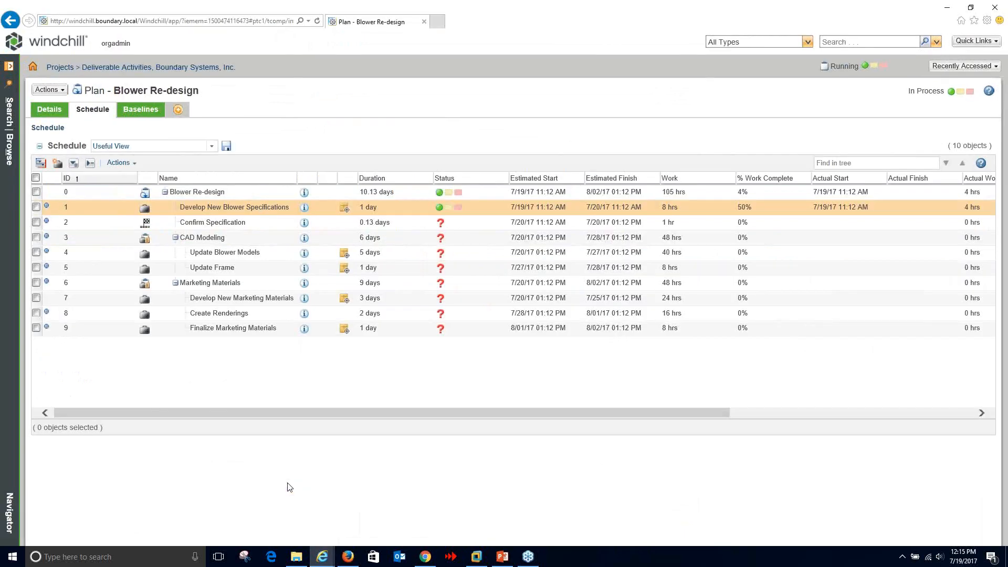
pyautogui.click(317, 21)
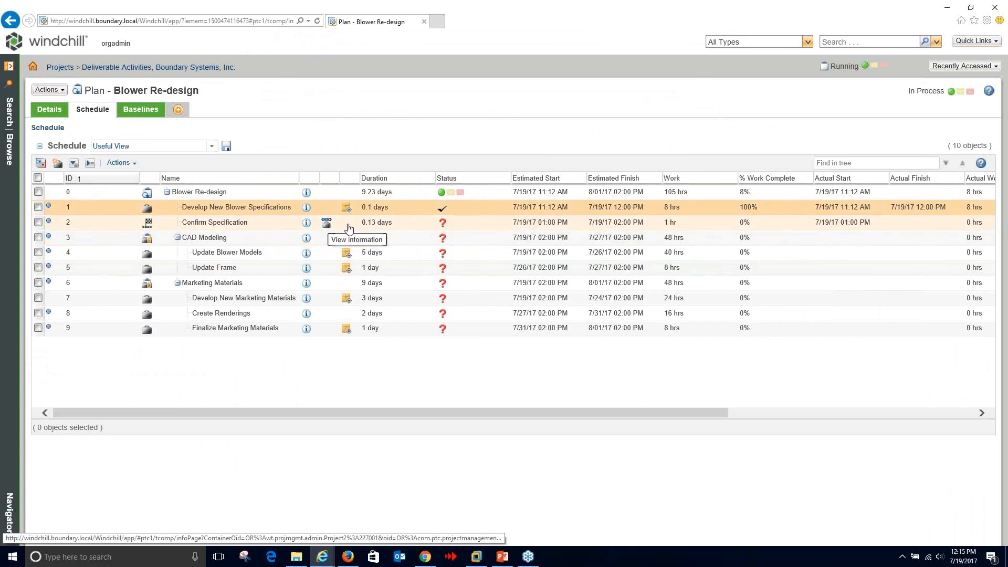
# - Mark the Confirm Specification assignment from My Tasks as complete
pyautogui.click(33, 66)
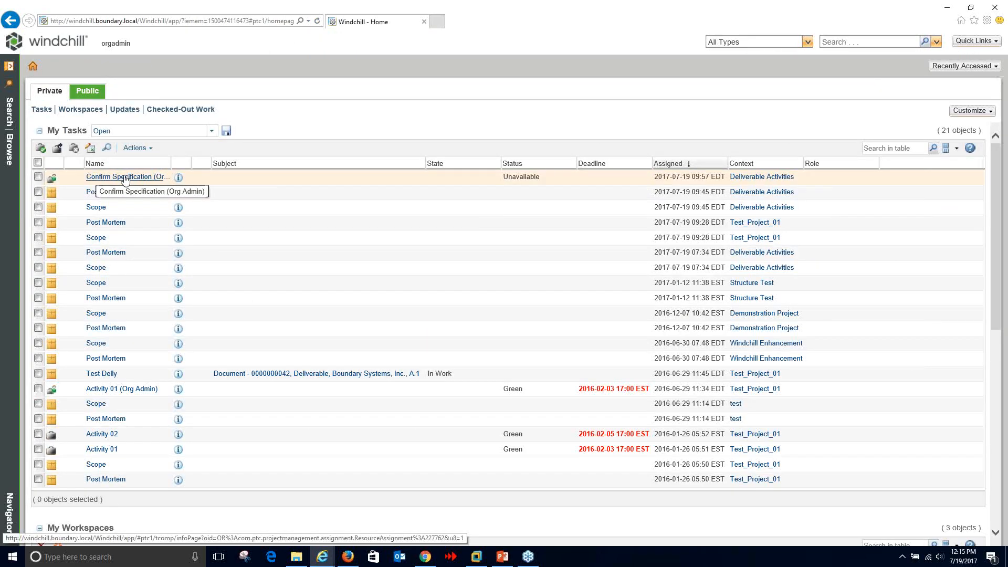
pyautogui.click(126, 179)
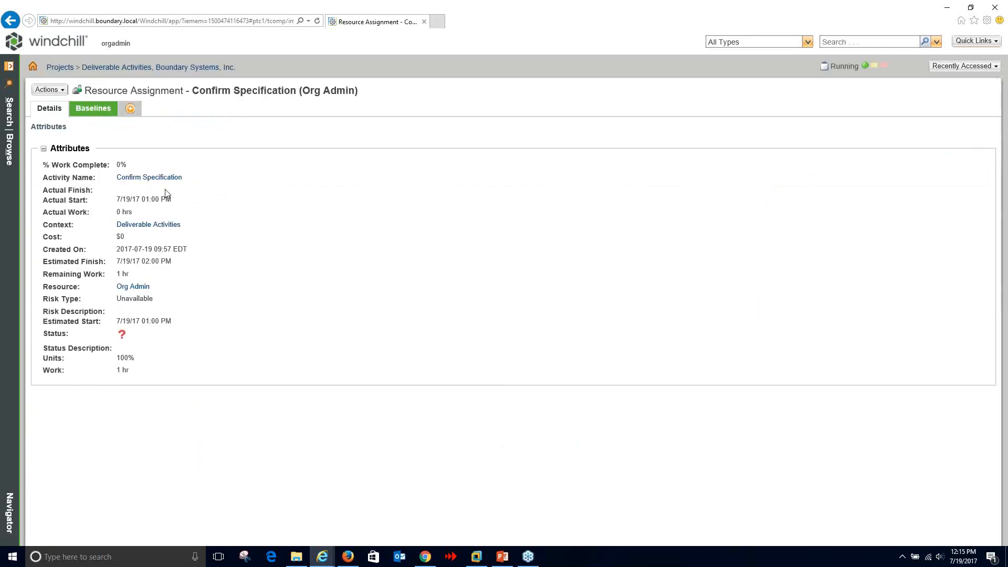
pyautogui.click(57, 91)
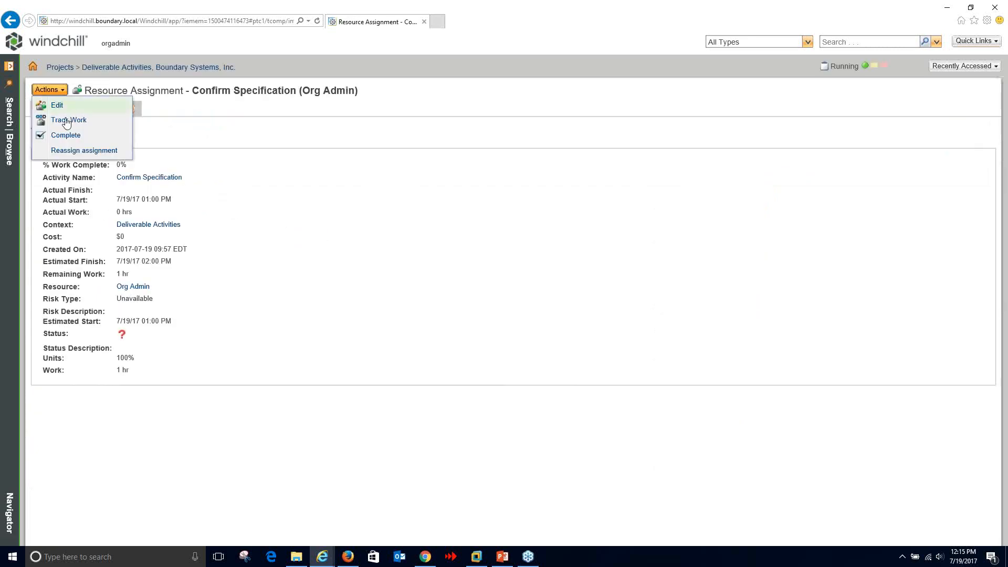
pyautogui.click(63, 135)
pyautogui.click(538, 317)
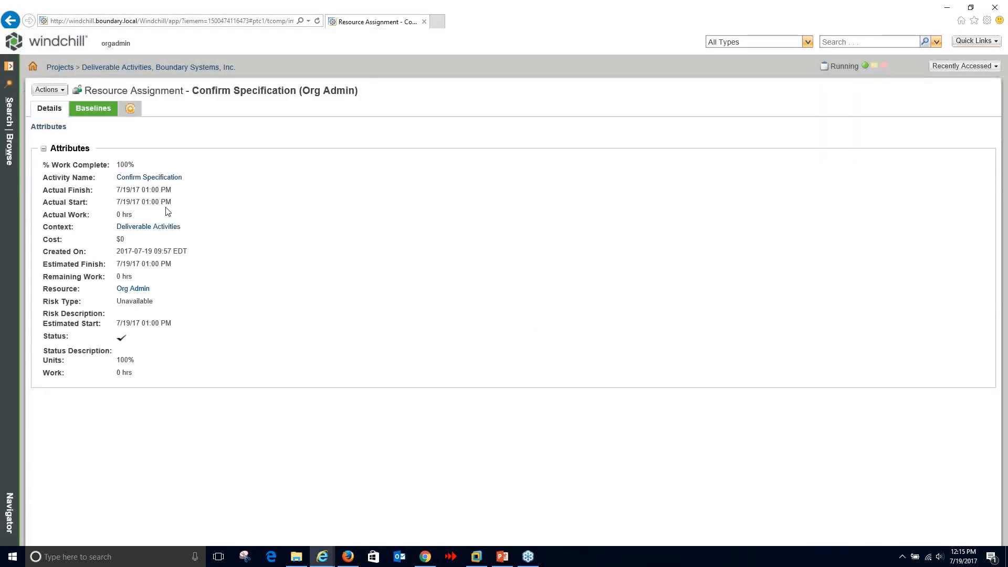
# - Reopen the Blower Re-design plan and view it in Gantt Explorer
pyautogui.click(9, 144)
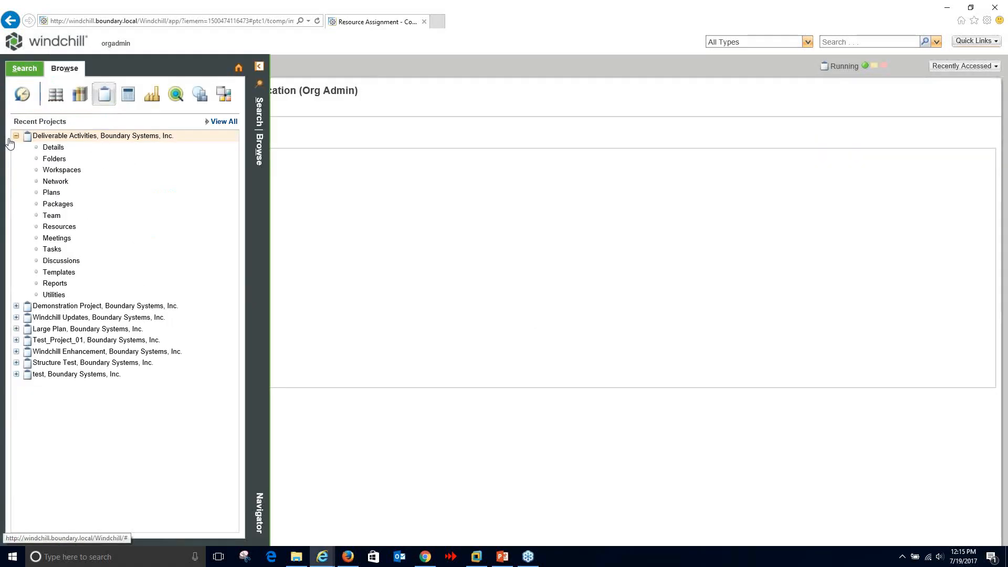
pyautogui.click(56, 196)
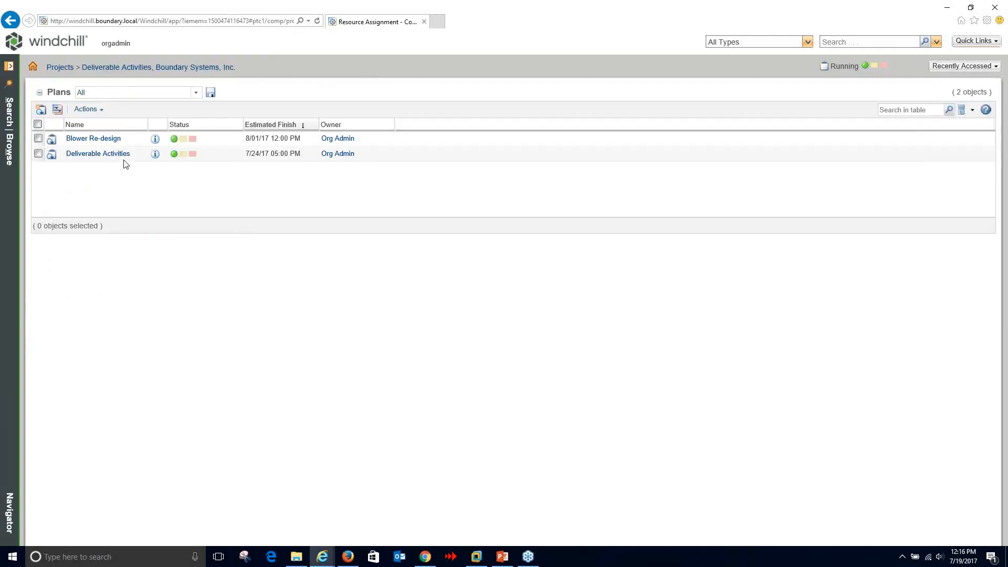
pyautogui.click(97, 138)
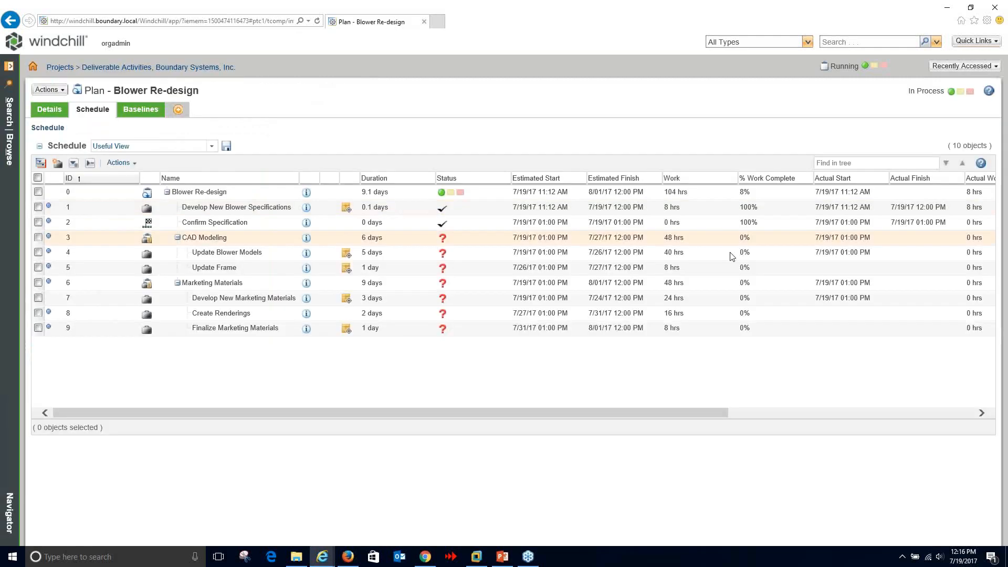
pyautogui.moveTo(675, 414); pyautogui.dragTo(737, 413)
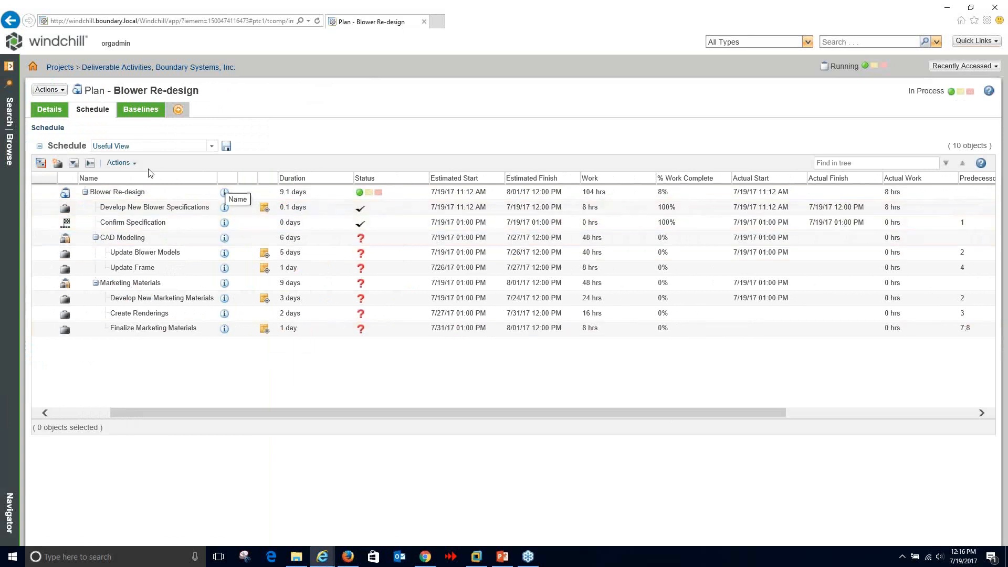
pyautogui.moveTo(308, 418); pyautogui.dragTo(254, 410)
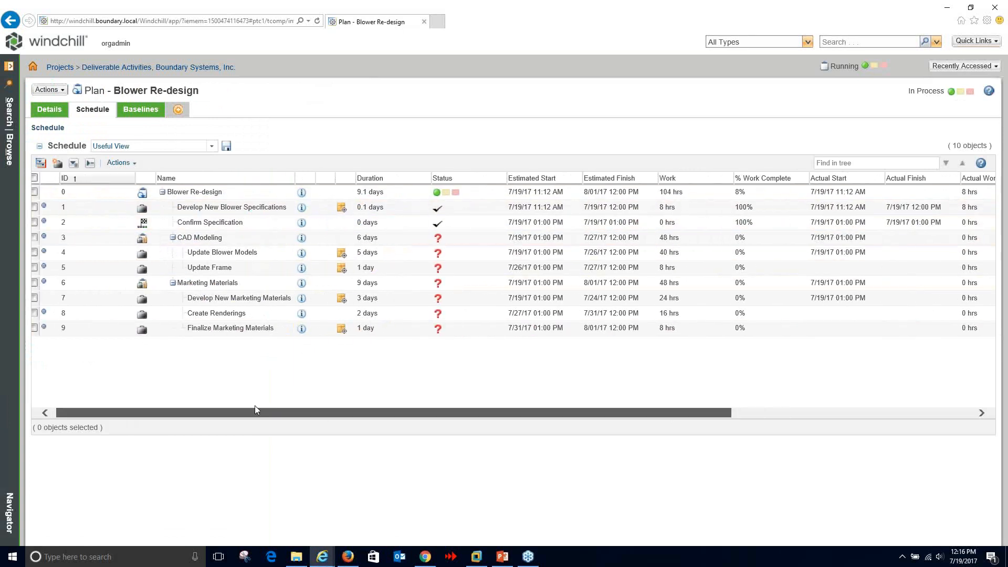
pyautogui.click(121, 164)
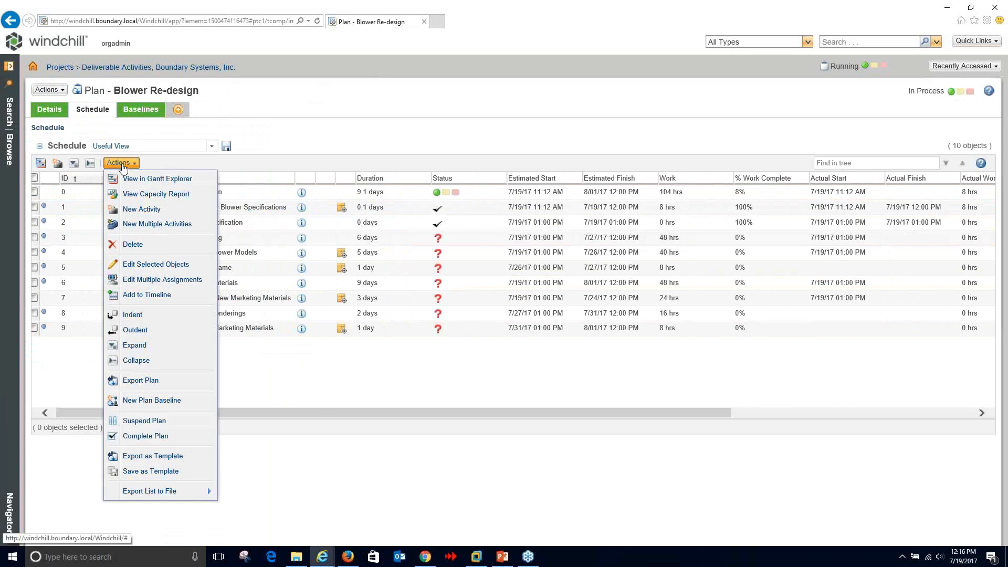
pyautogui.click(155, 182)
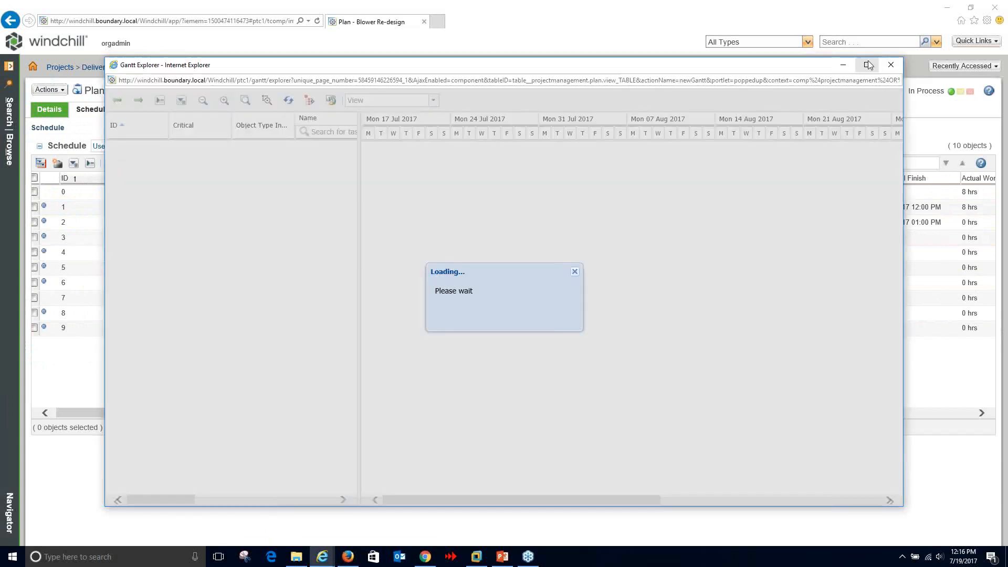
# - Maximize Gantt Explorer and zoom the timeline in twice to individual dates around 19 Jul
pyautogui.click(868, 64)
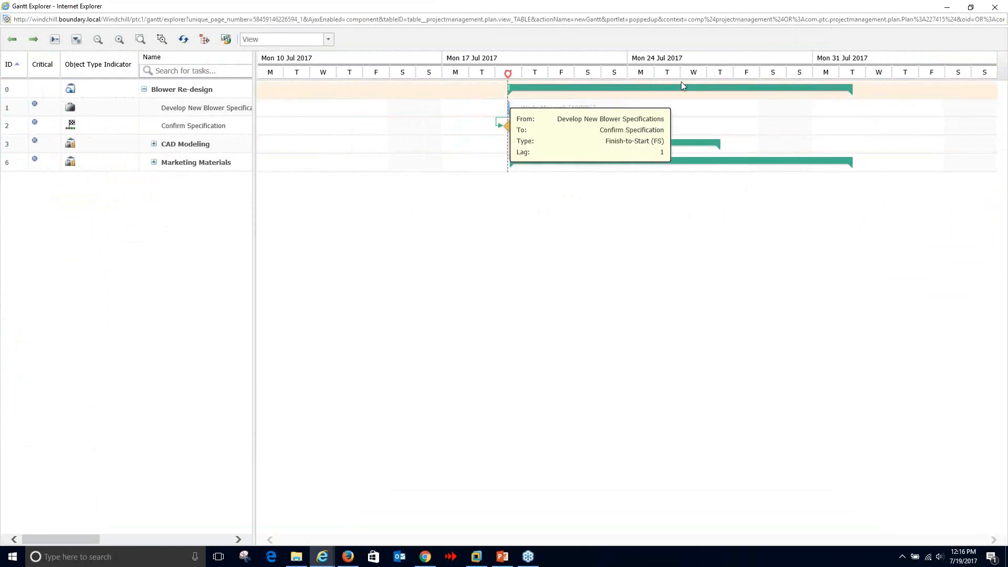
pyautogui.click(119, 40)
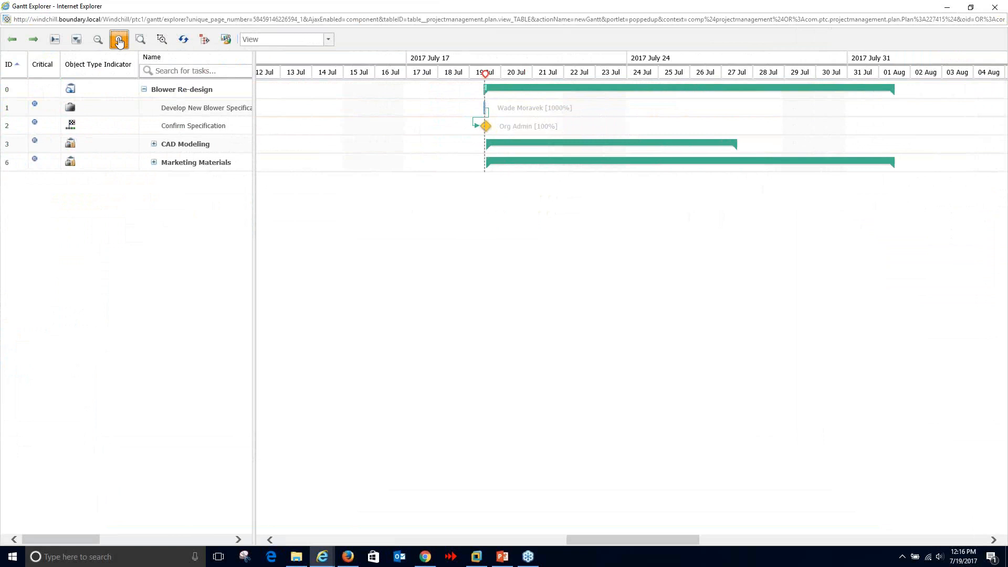
pyautogui.click(119, 40)
pyautogui.moveTo(606, 543); pyautogui.dragTo(663, 540)
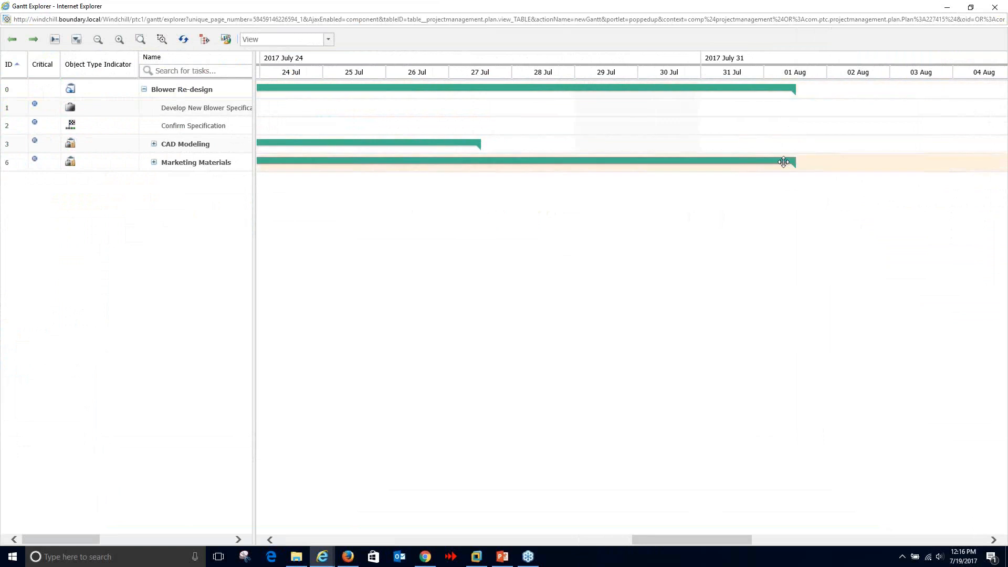
pyautogui.moveTo(720, 535); pyautogui.dragTo(655, 540)
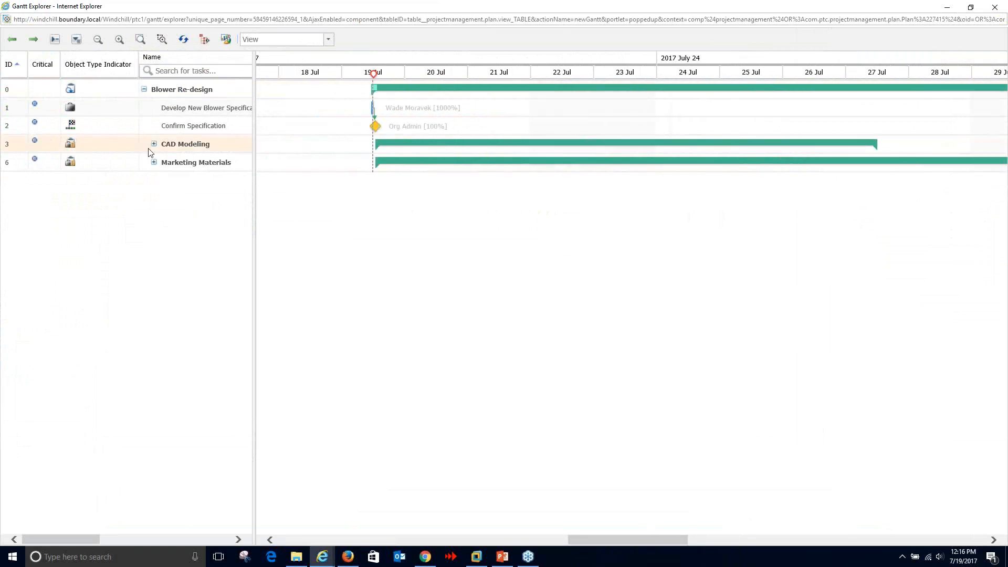
# - Expand all summary tasks into subtasks and inspect the dependency link
pyautogui.click(76, 40)
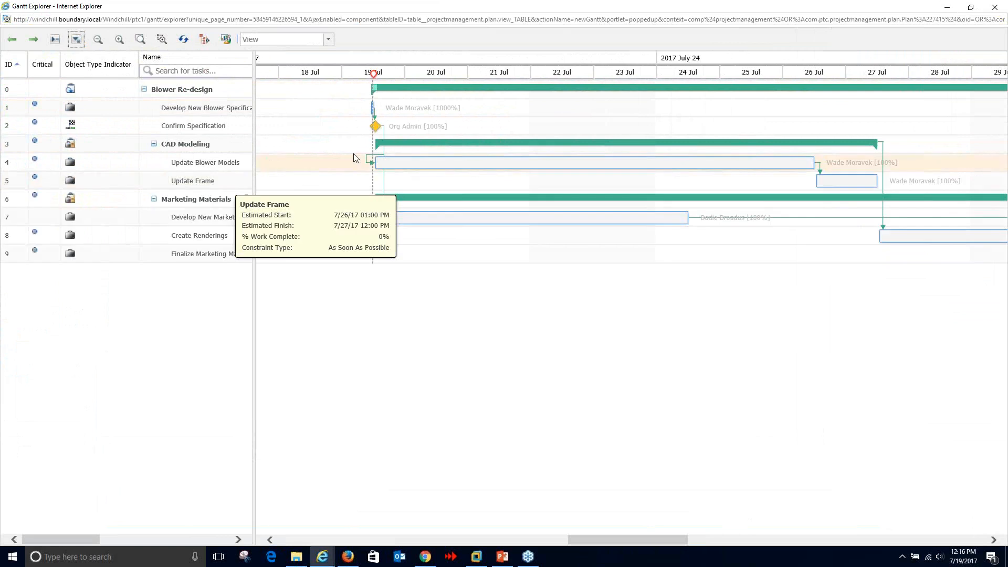
pyautogui.moveTo(375, 100)
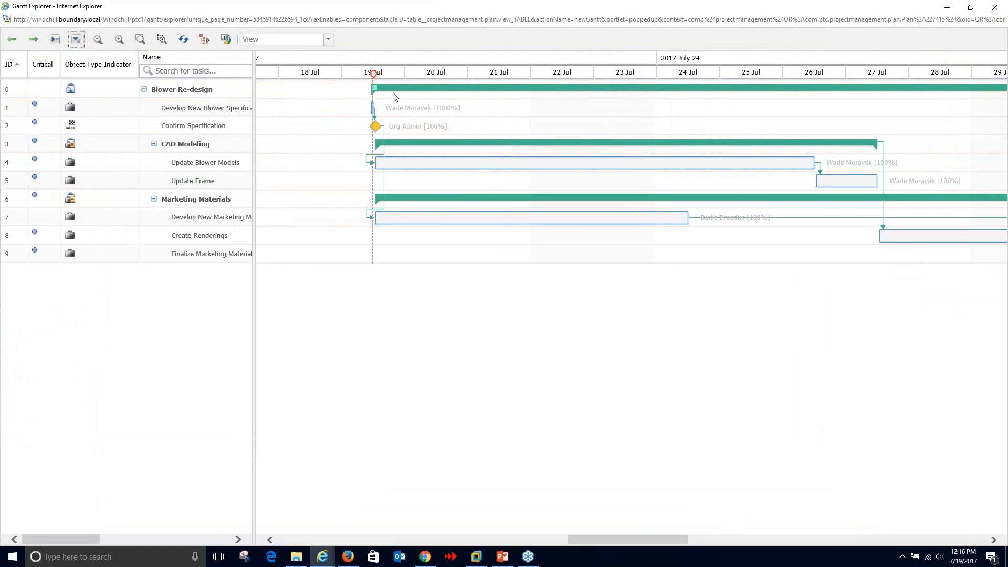
pyautogui.moveTo(374, 120)
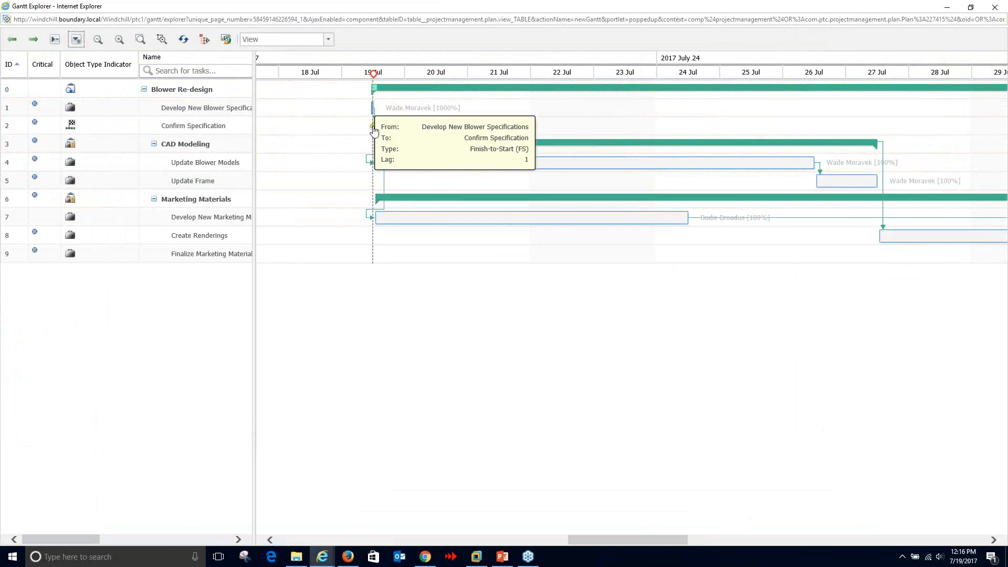
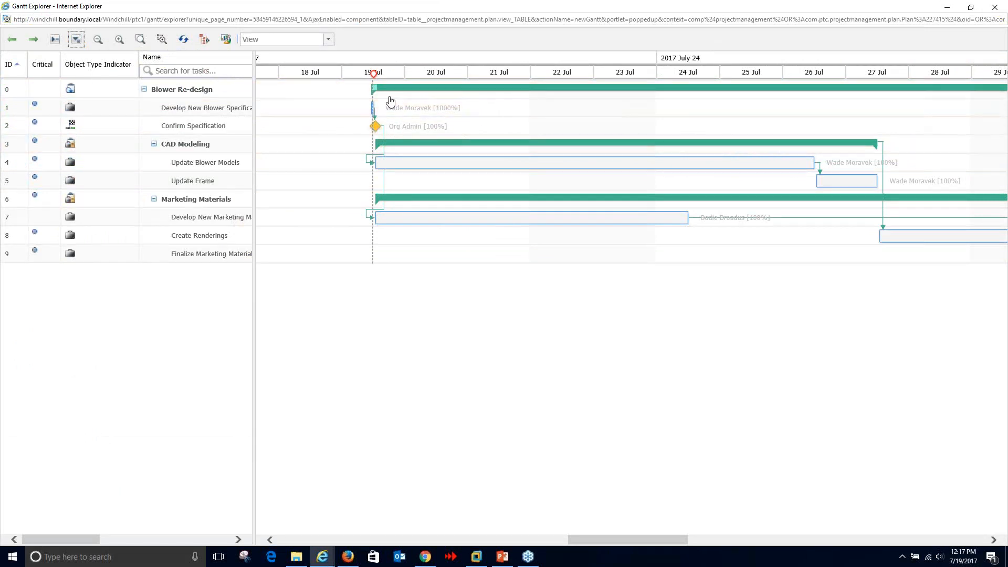
# - Finish reviewing the Blower Re-design dependency links in Gantt Explorer
pyautogui.moveTo(370, 161)
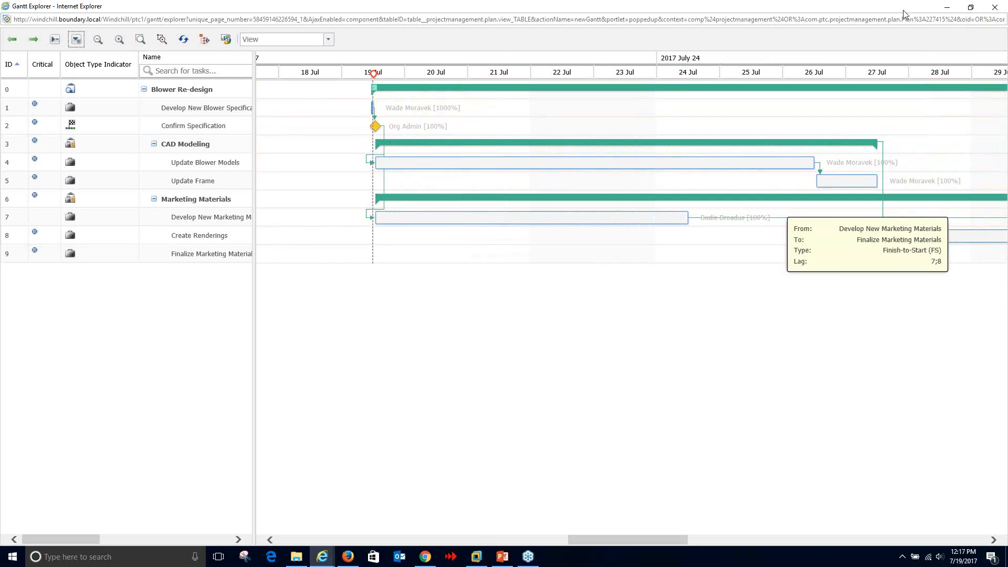
# - Close Gantt Explorer and switch the Blower Re-design schedule to Baseline View
pyautogui.click(1004, 8)
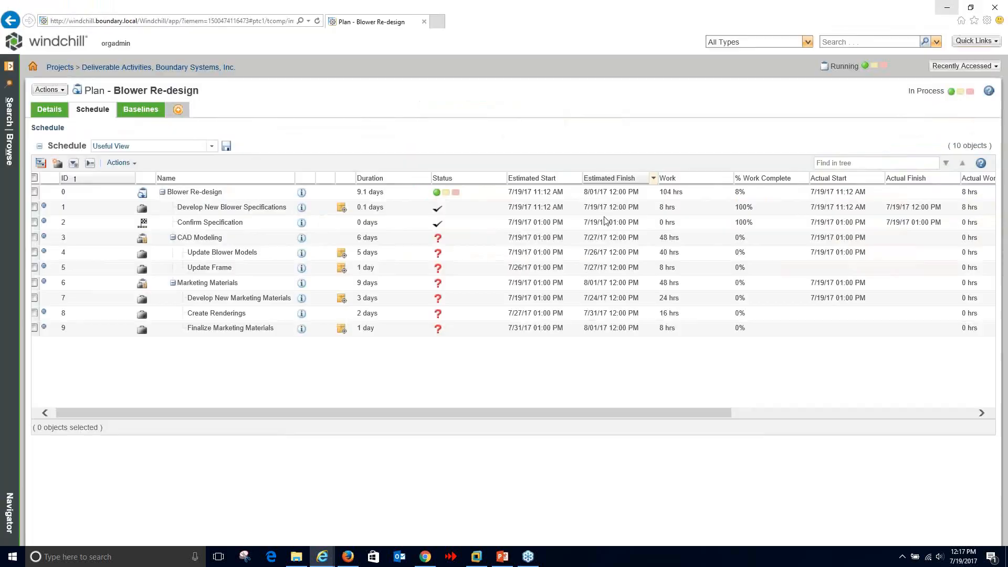
pyautogui.moveTo(509, 410); pyautogui.dragTo(558, 409)
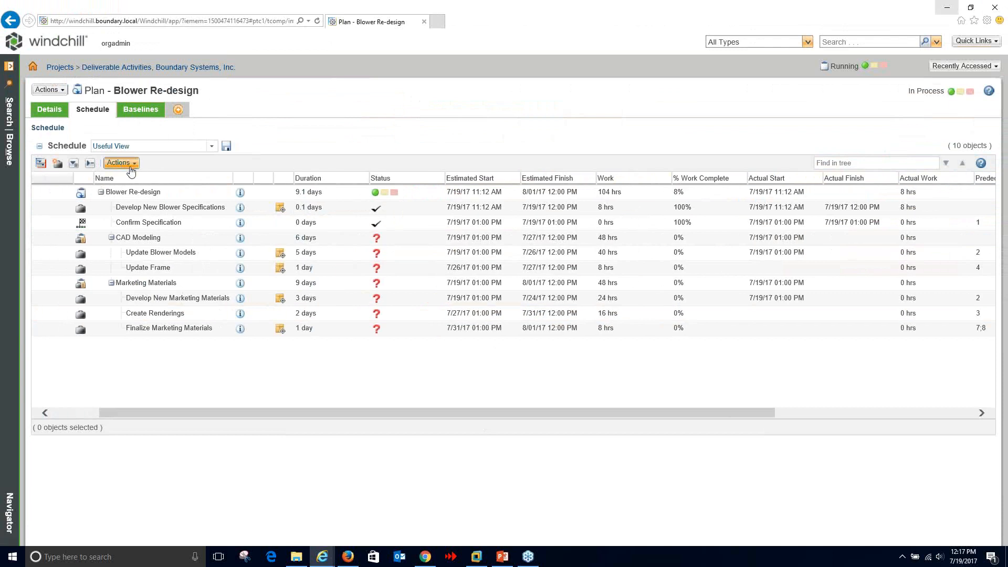
pyautogui.click(203, 148)
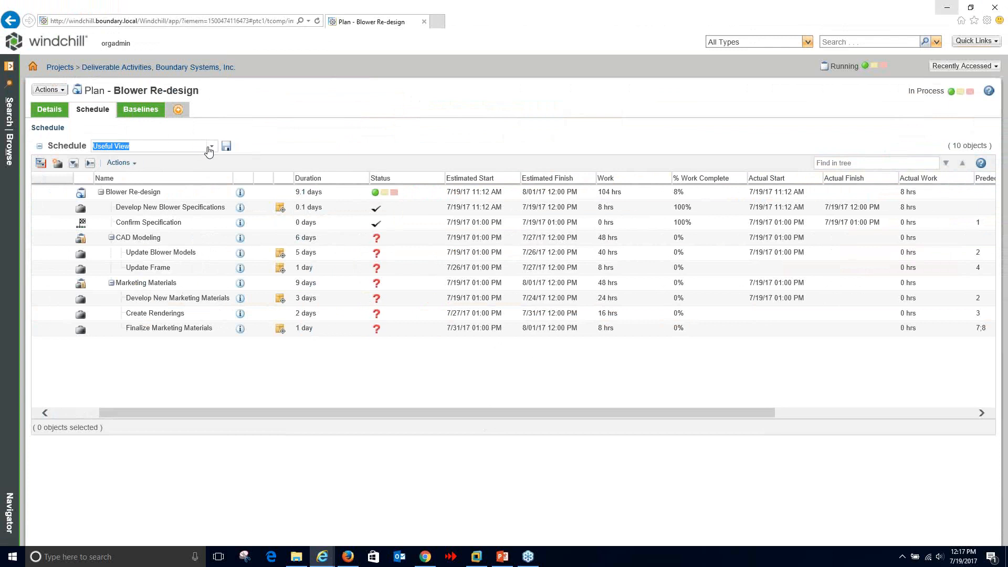
pyautogui.click(210, 149)
pyautogui.click(209, 169)
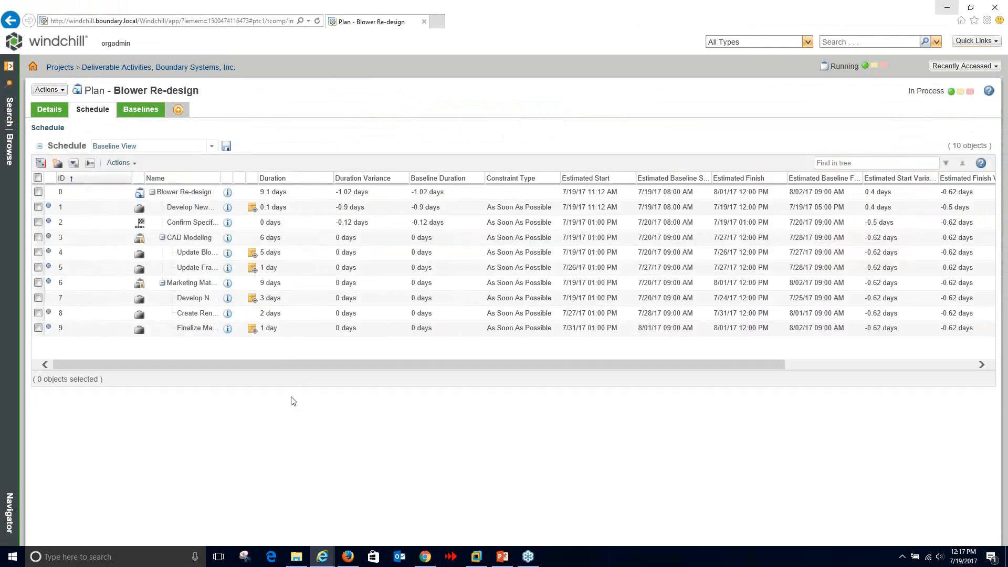
pyautogui.moveTo(300, 345); pyautogui.dragTo(550, 344)
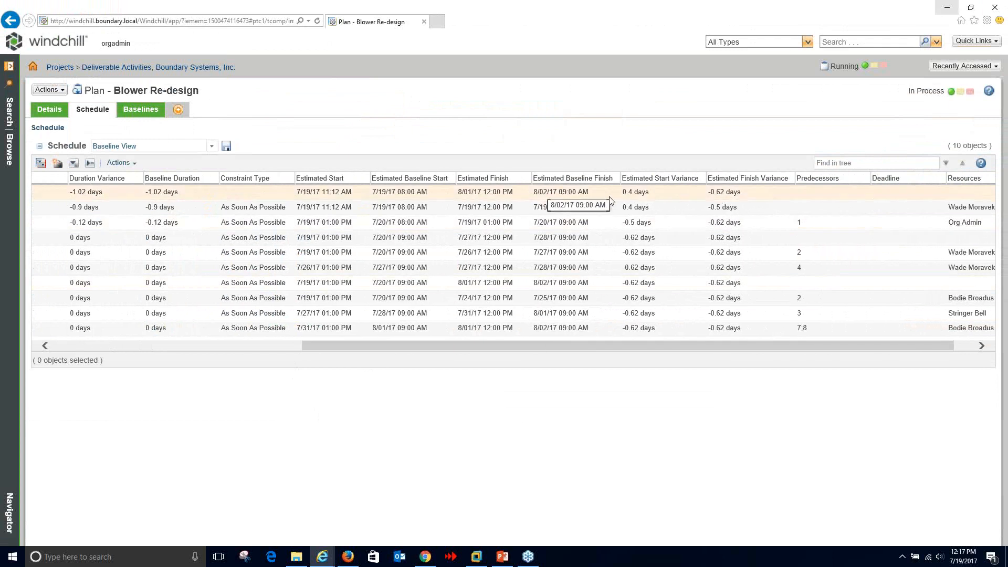
# - Review the plan's baseline dates and variance columns, showing a -1.02 days duration variance
pyautogui.click(592, 196)
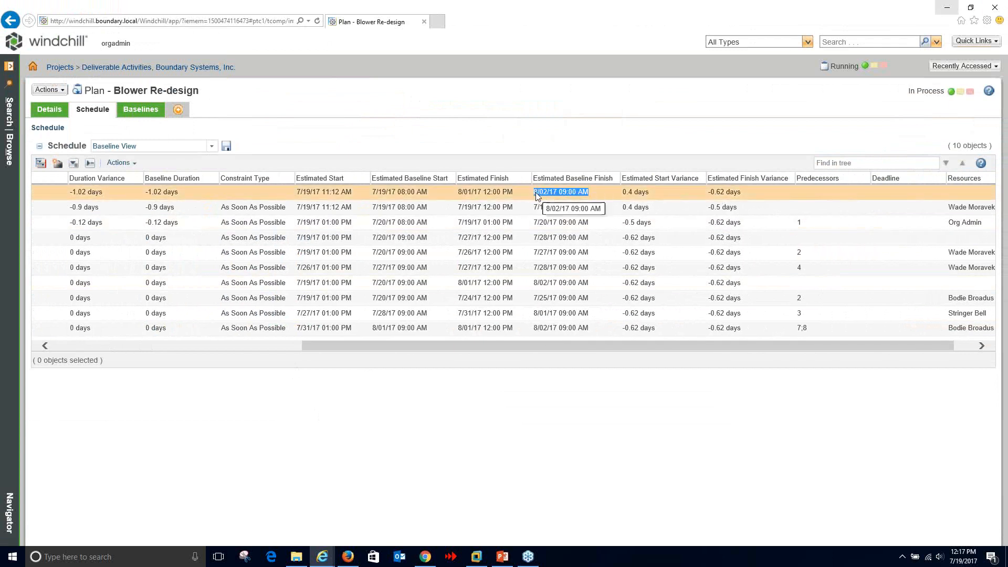
pyautogui.click(507, 192)
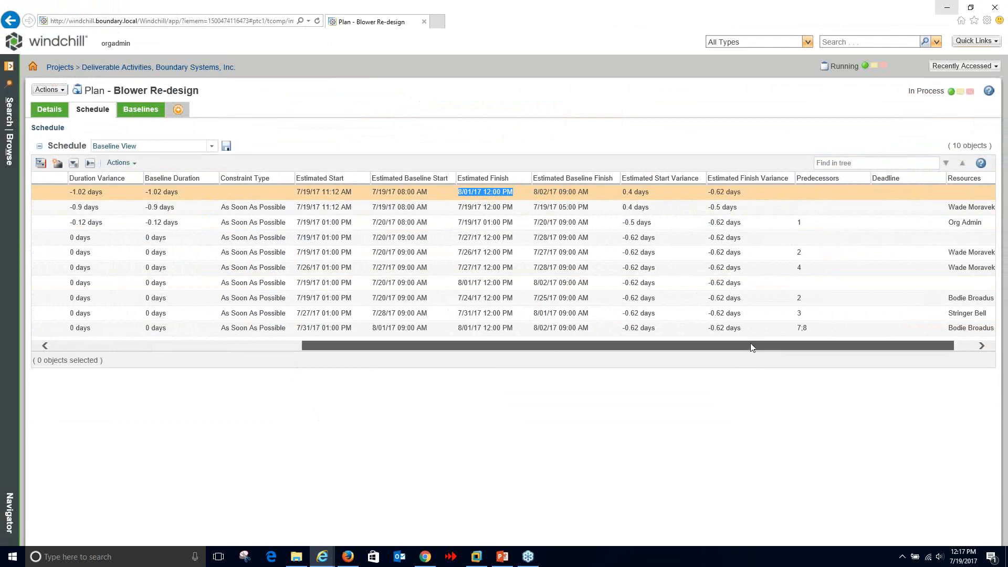
pyautogui.moveTo(750, 343); pyautogui.dragTo(405, 336)
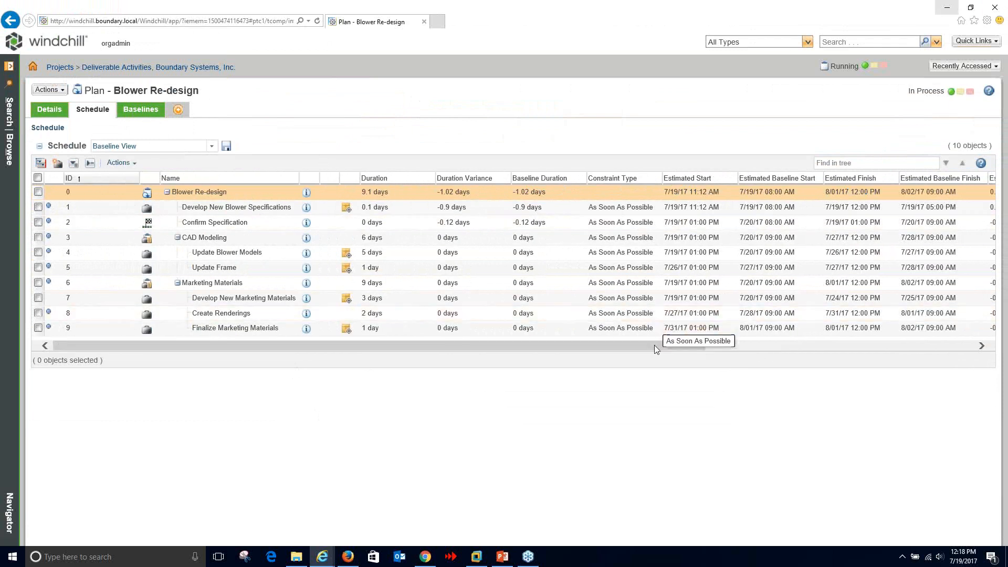
pyautogui.moveTo(654, 347); pyautogui.dragTo(787, 366)
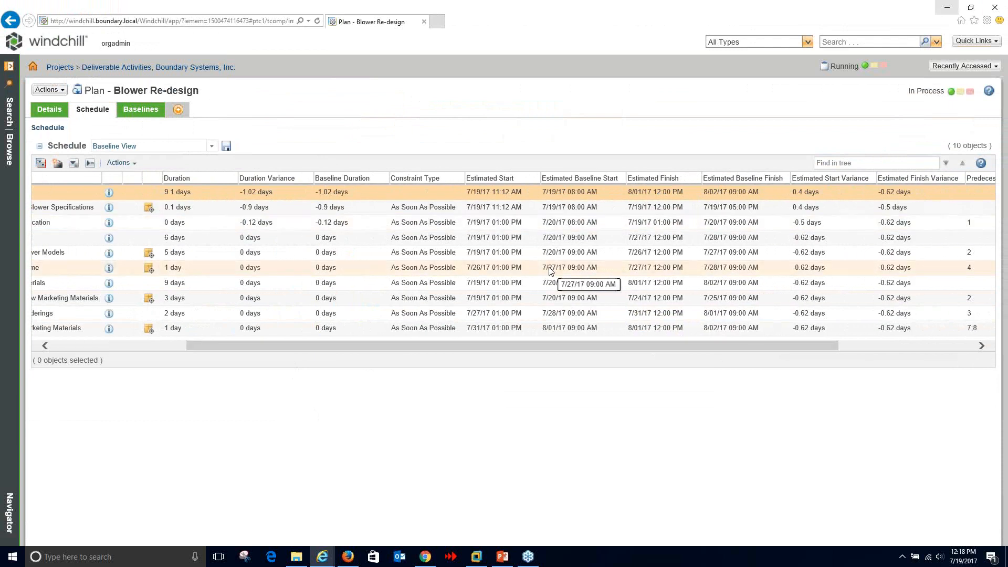
pyautogui.moveTo(317, 346); pyautogui.dragTo(183, 347)
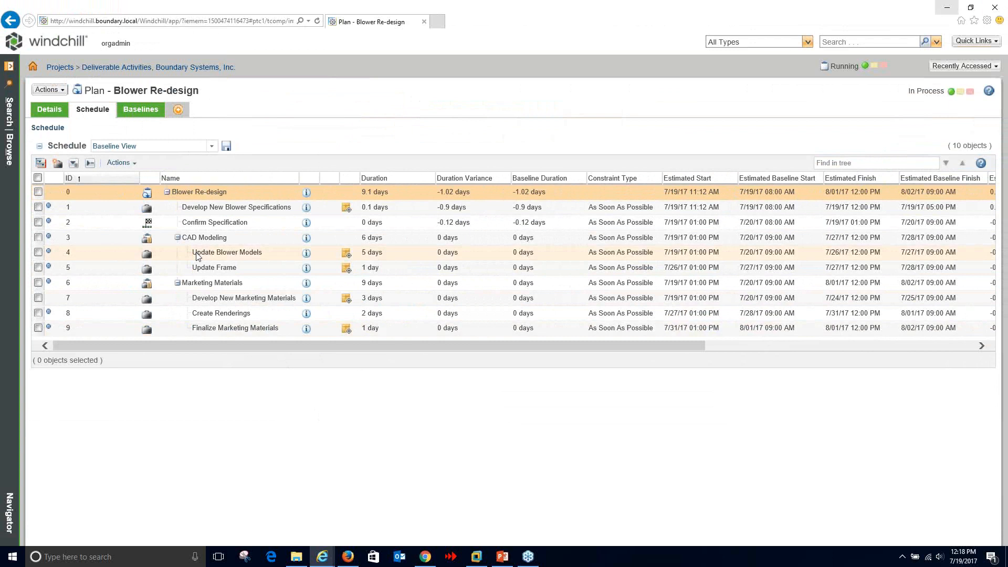
# - Create the plan baseline 'After Specification Completion' for Blower Re-design and list the baselines
pyautogui.rightClick(220, 193)
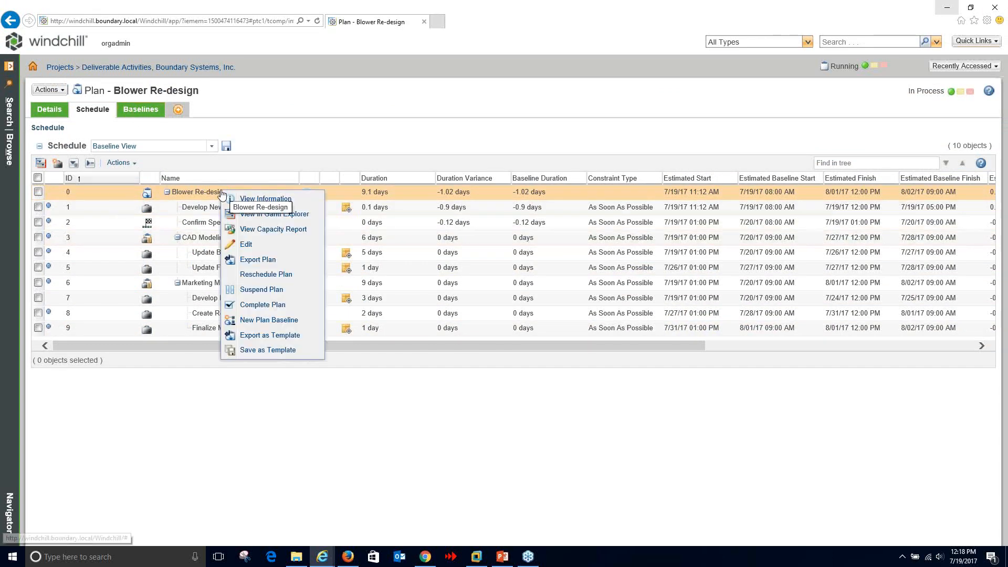
pyautogui.click(265, 321)
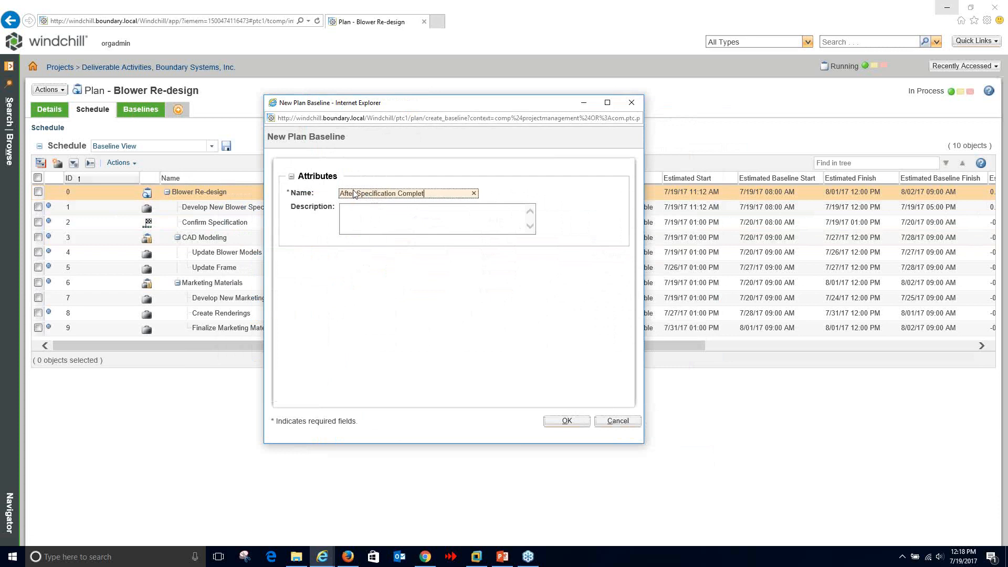
pyautogui.click(578, 420)
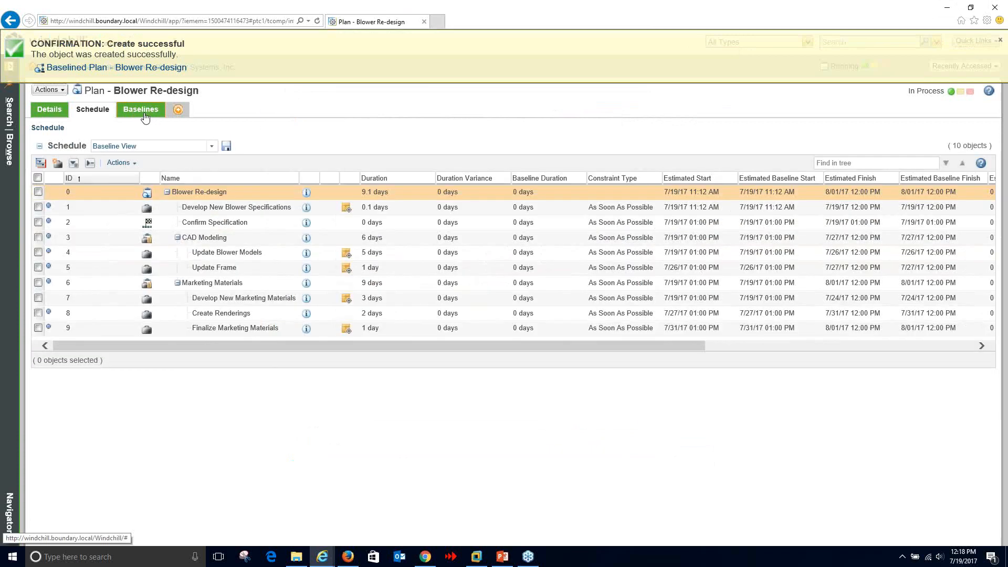
pyautogui.click(142, 109)
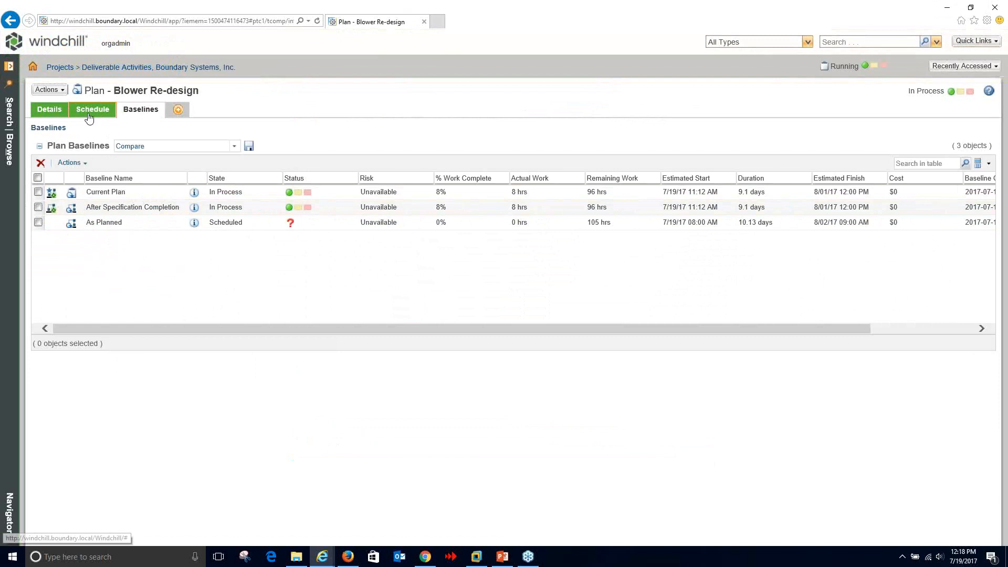
# - Make As Planned the active baseline and compare the schedule's variances against it
pyautogui.click(93, 113)
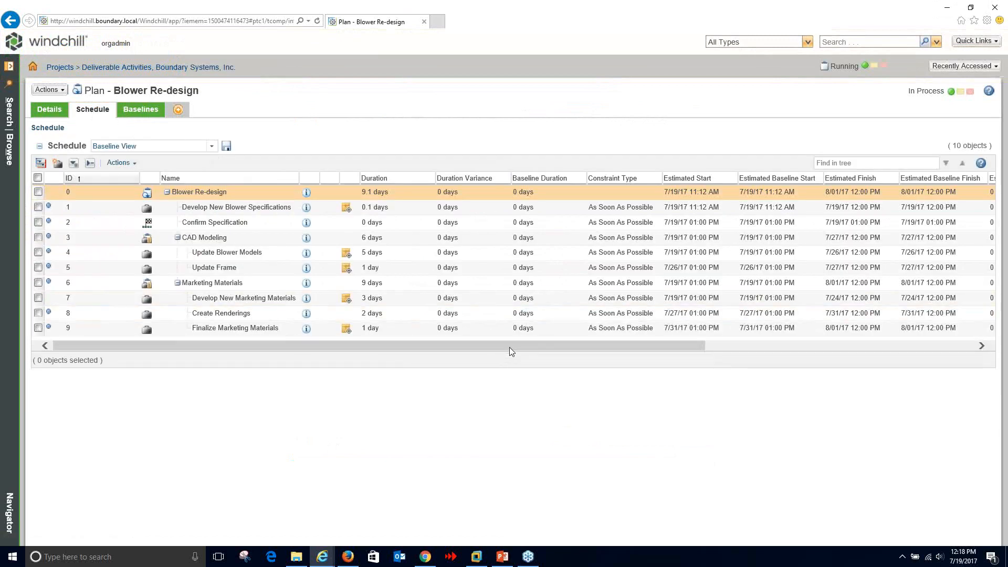
pyautogui.moveTo(509, 350); pyautogui.dragTo(665, 349)
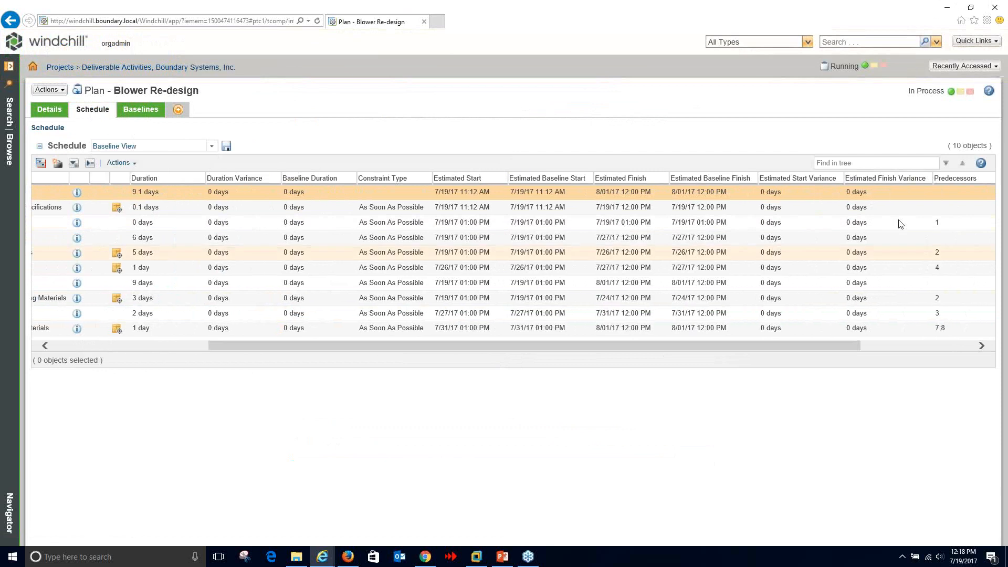
pyautogui.moveTo(770, 345); pyautogui.dragTo(582, 344)
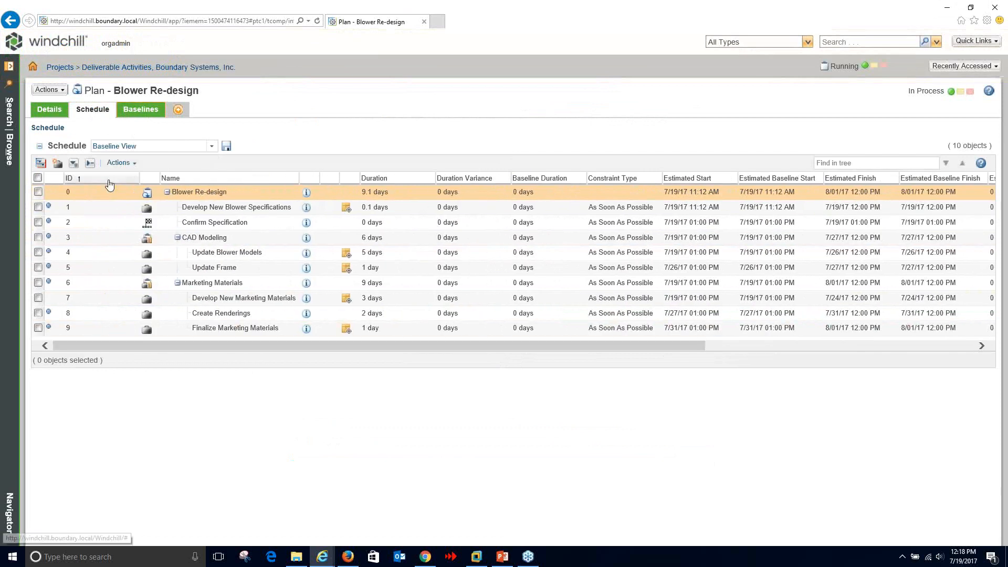
pyautogui.click(141, 109)
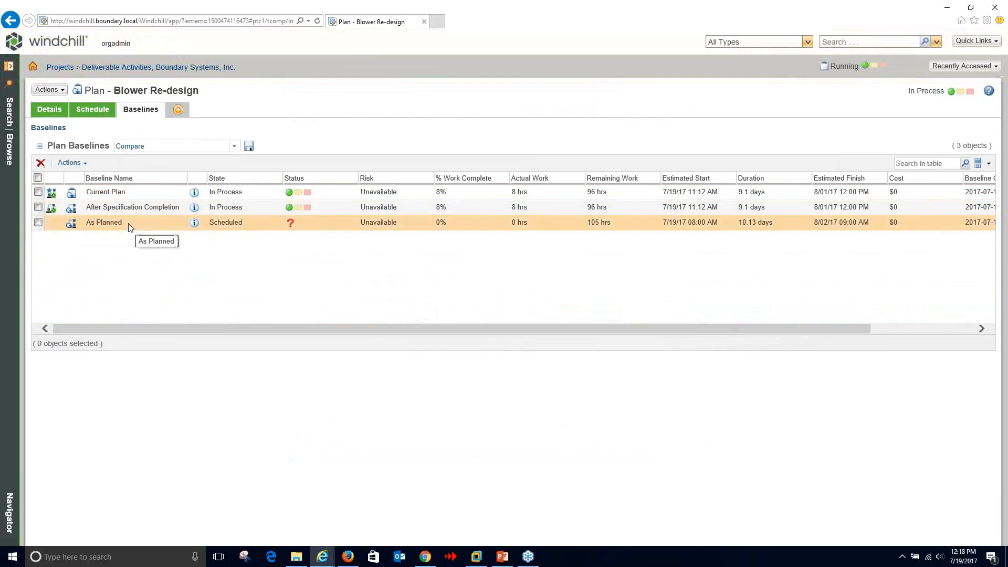
pyautogui.rightClick(130, 225)
pyautogui.click(155, 248)
pyautogui.click(95, 110)
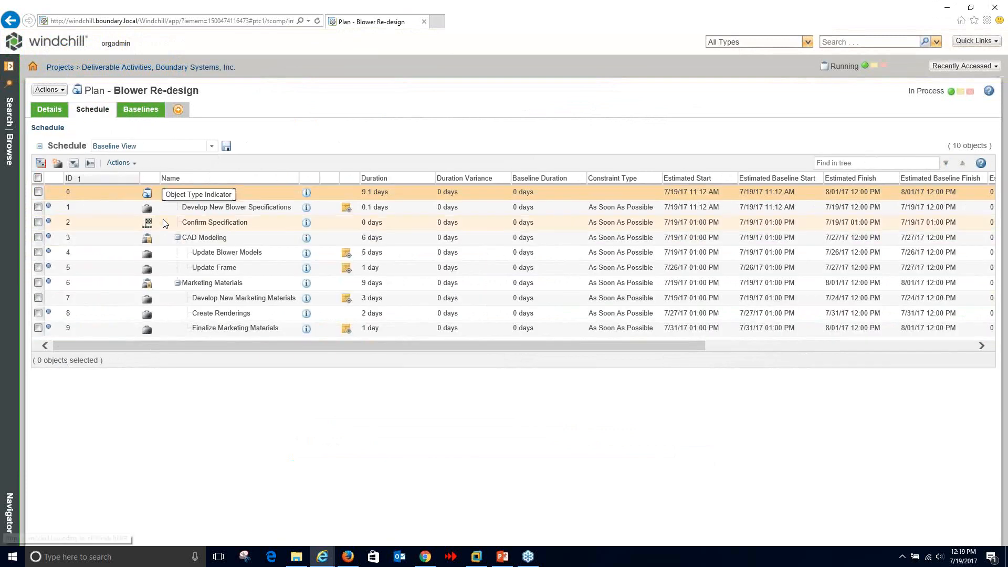
pyautogui.moveTo(288, 342); pyautogui.dragTo(486, 364)
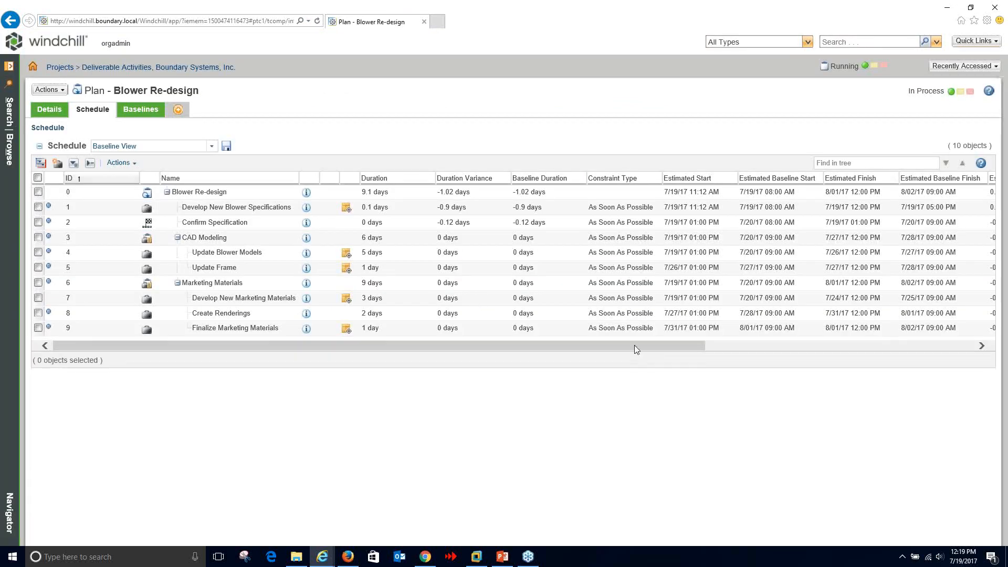
pyautogui.moveTo(634, 345); pyautogui.dragTo(771, 347)
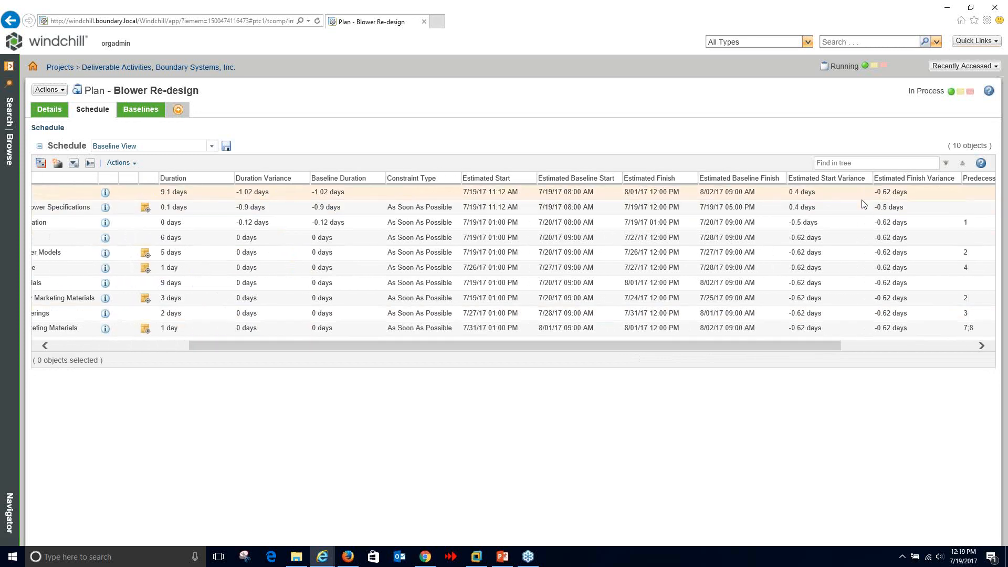
# - Set the most recent baseline, After Specification Completion, as active again
pyautogui.click(135, 112)
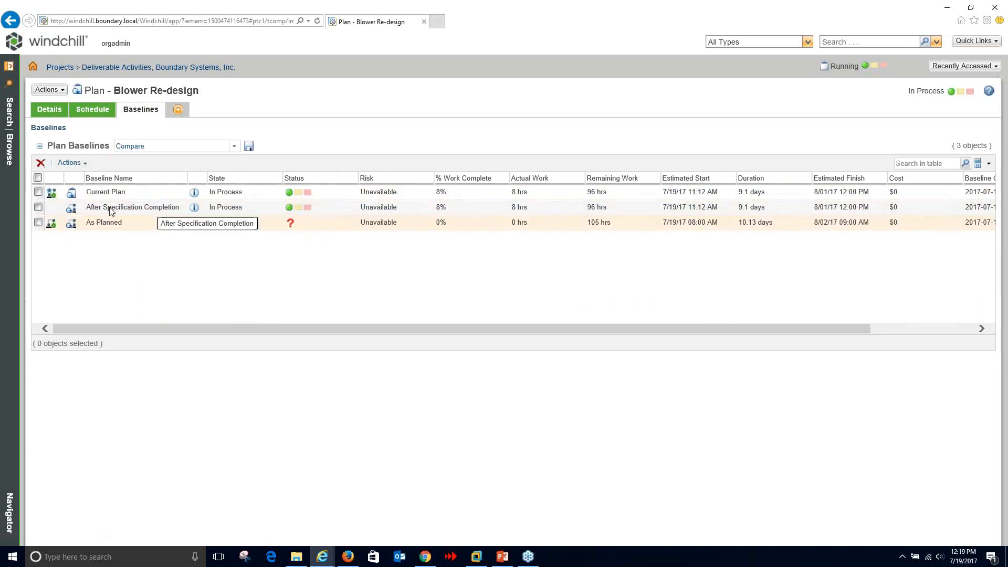
pyautogui.click(70, 162)
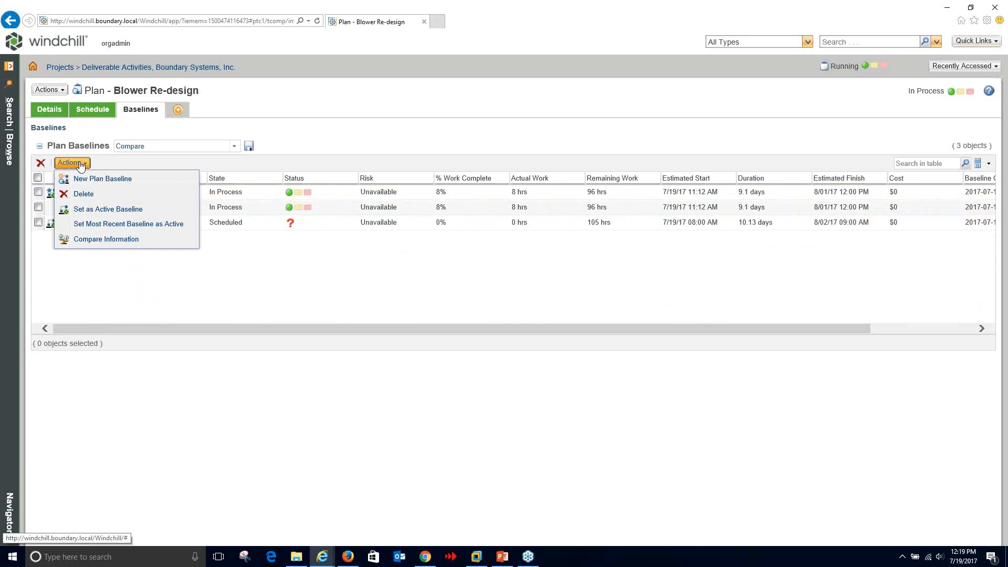
pyautogui.click(84, 225)
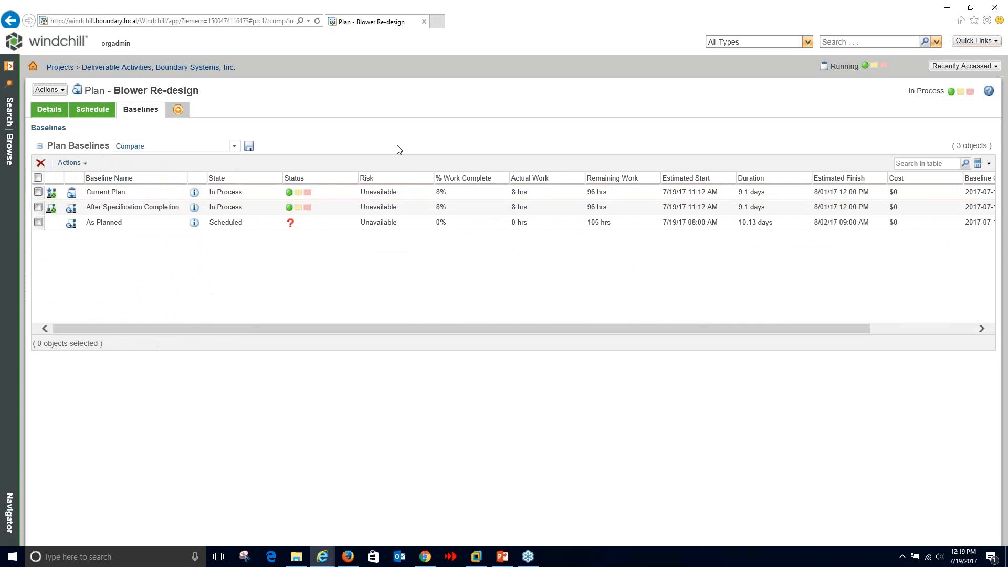
# - Review the Update Blower Models activity's edit form, then cancel without saving
pyautogui.click(87, 112)
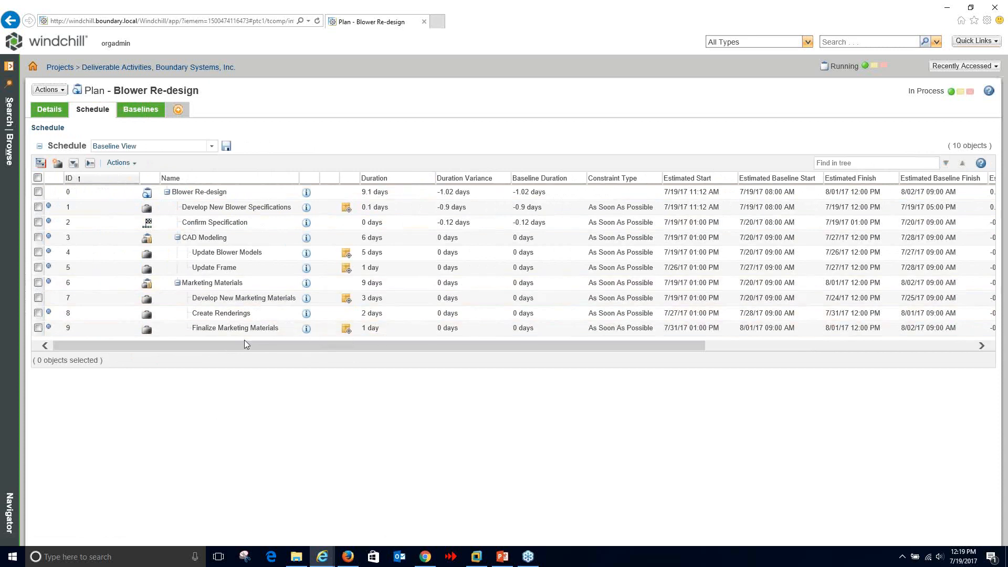
pyautogui.moveTo(237, 345)
pyautogui.mouseDown()
pyautogui.moveTo(271, 346)
pyautogui.moveTo(238, 345)
pyautogui.mouseUp()
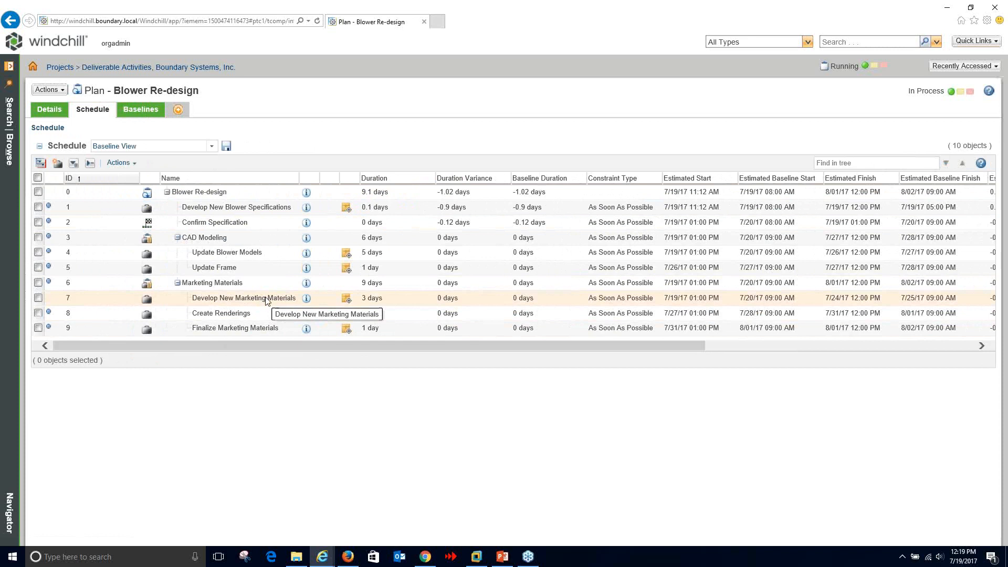
pyautogui.rightClick(265, 298)
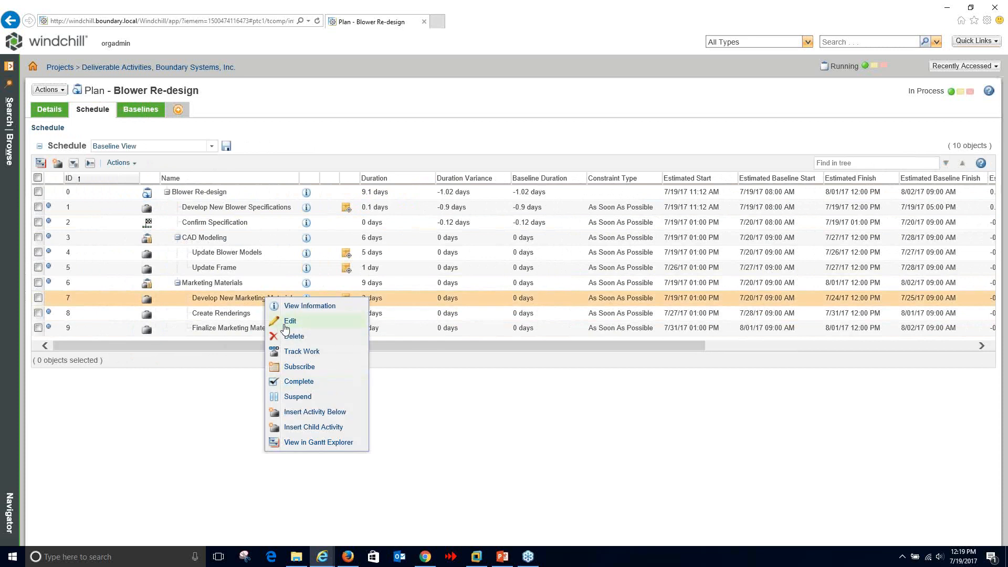
pyautogui.rightClick(298, 297)
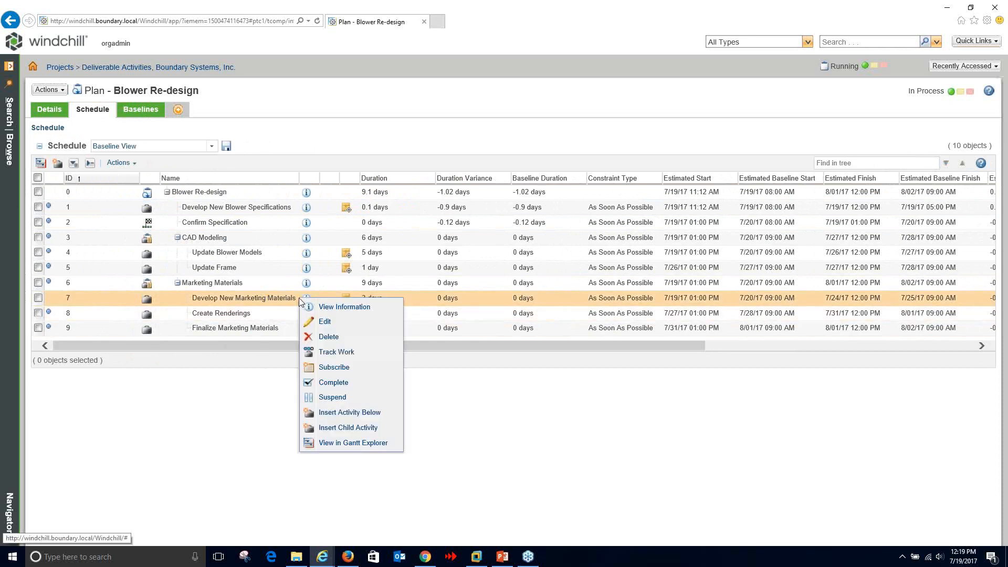
pyautogui.click(252, 363)
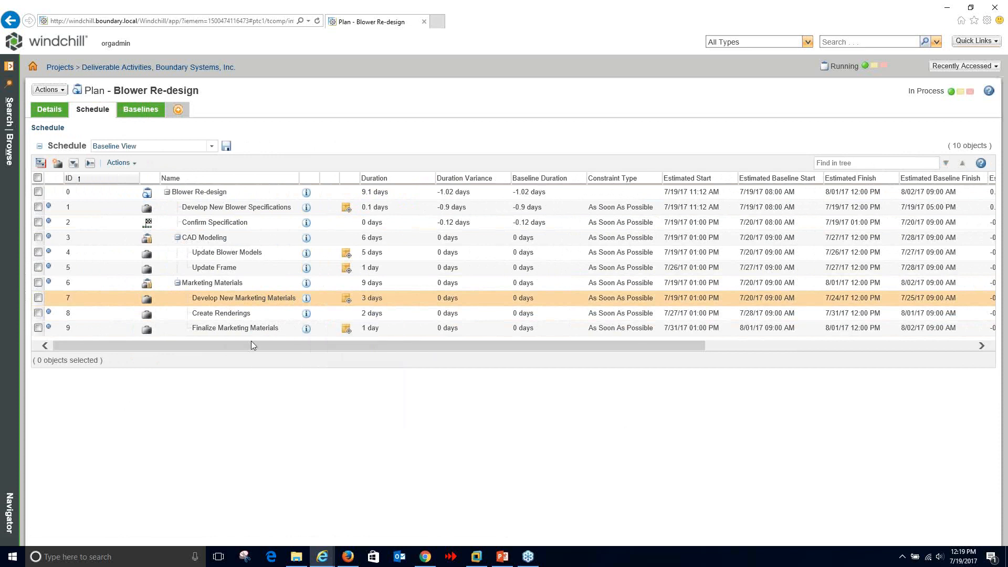
pyautogui.rightClick(249, 254)
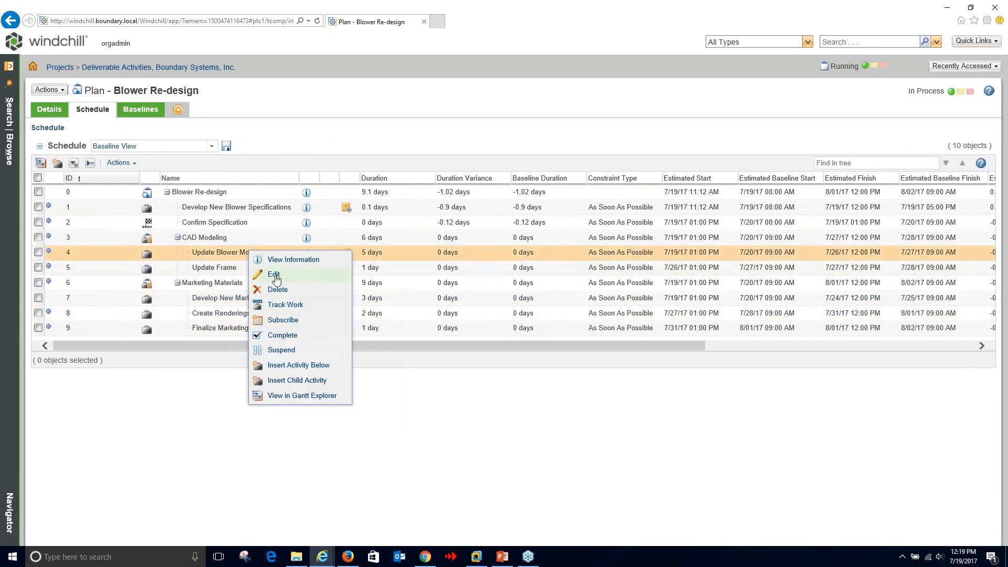
pyautogui.click(274, 276)
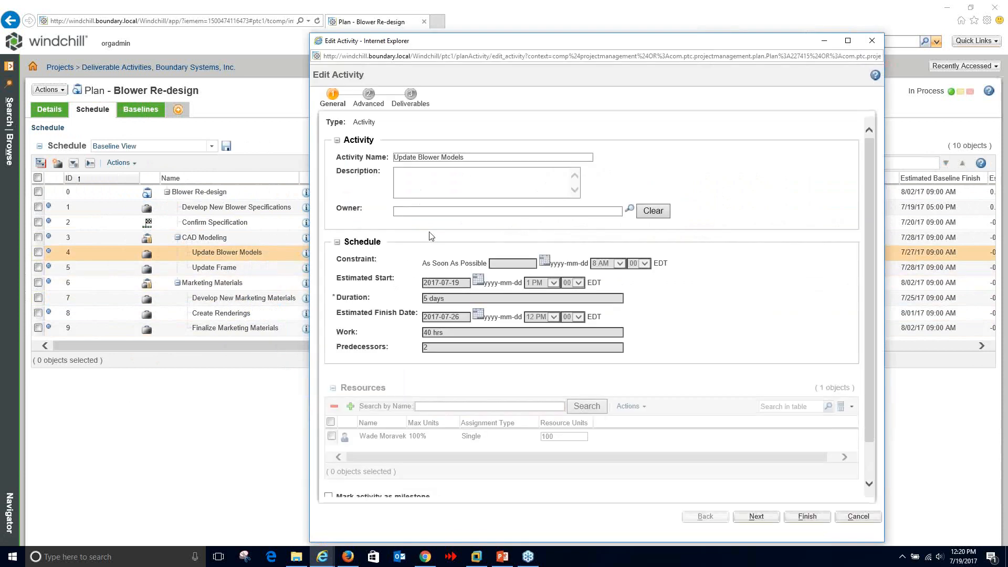
pyautogui.moveTo(430, 300); pyautogui.dragTo(417, 336)
pyautogui.click(858, 516)
# - Enlarge the schedule table and suspend the Blower Re-design plan
pyautogui.moveTo(361, 367); pyautogui.dragTo(370, 429)
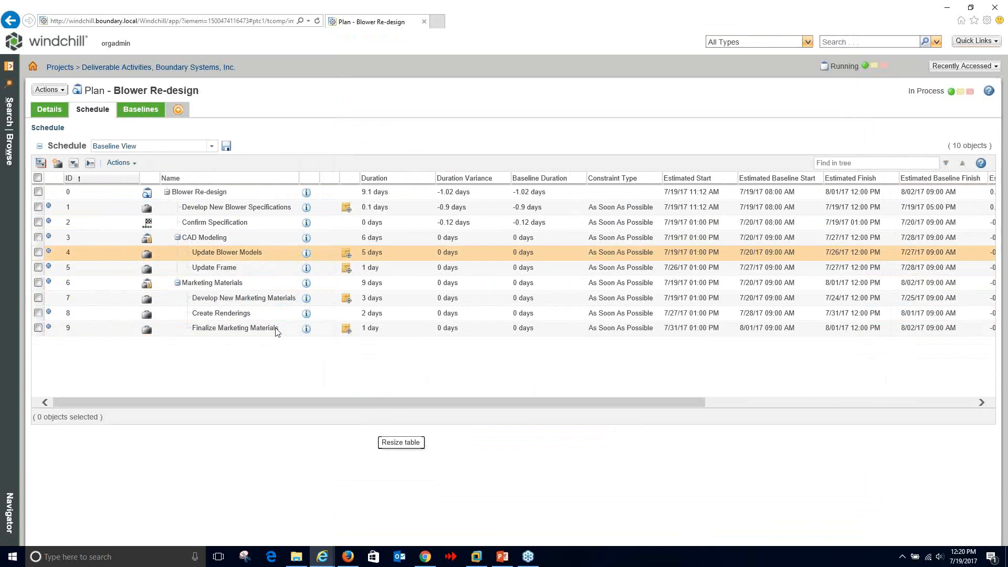
pyautogui.click(50, 91)
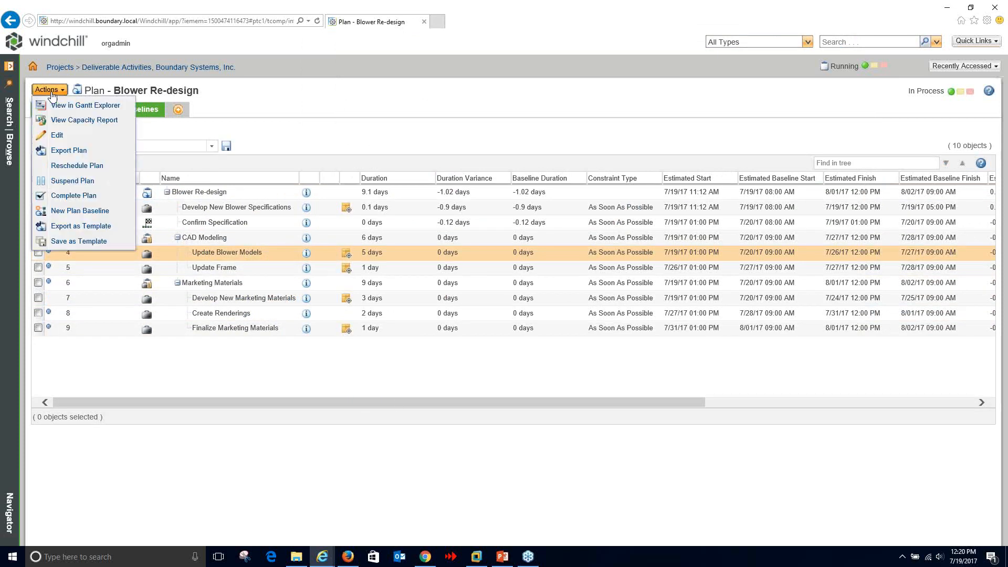
pyautogui.click(59, 180)
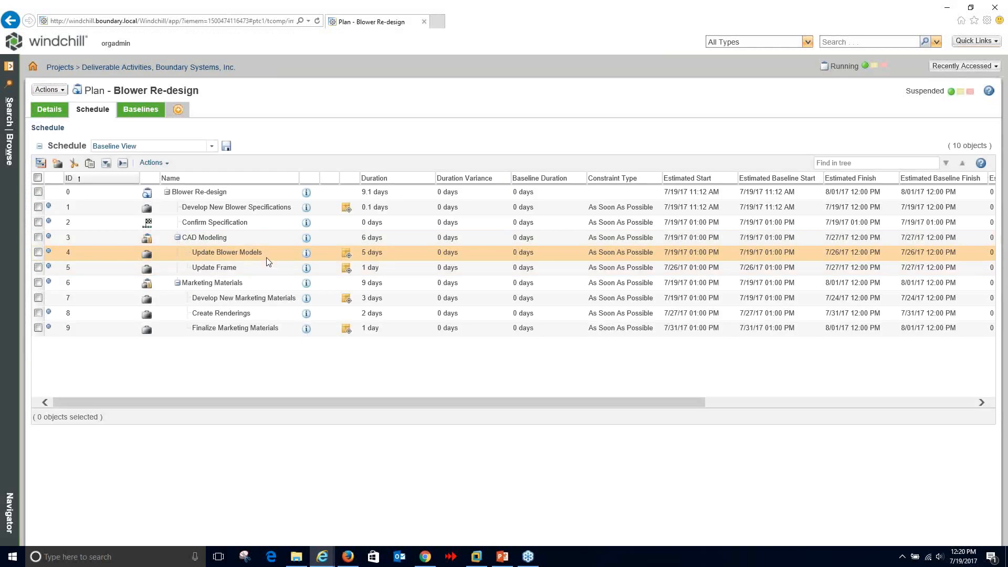
# - Set Update Blower Models to 6 days as a Fixed Work task, then resume the plan
pyautogui.rightClick(269, 261)
pyautogui.click(280, 283)
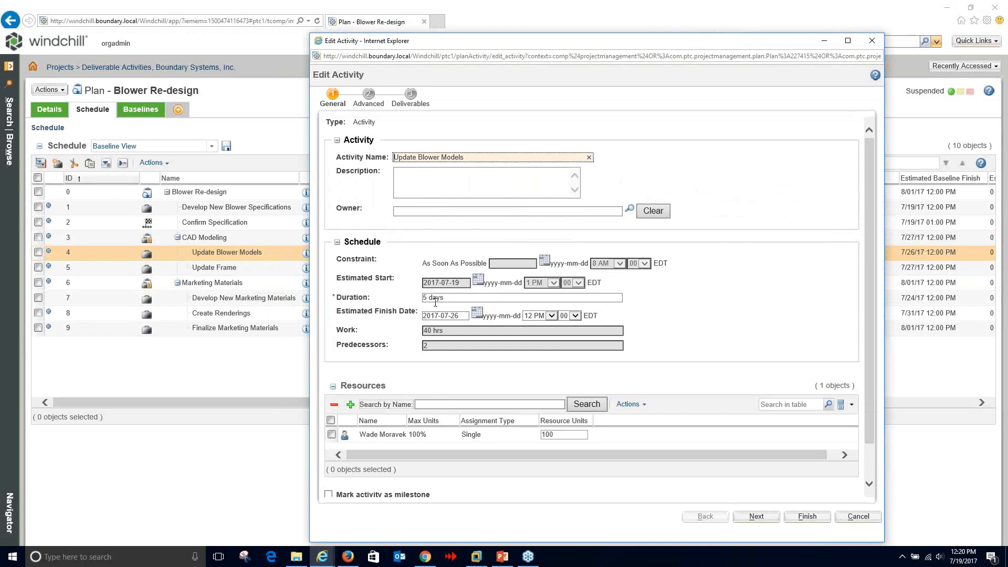
pyautogui.click(428, 297)
pyautogui.click(430, 332)
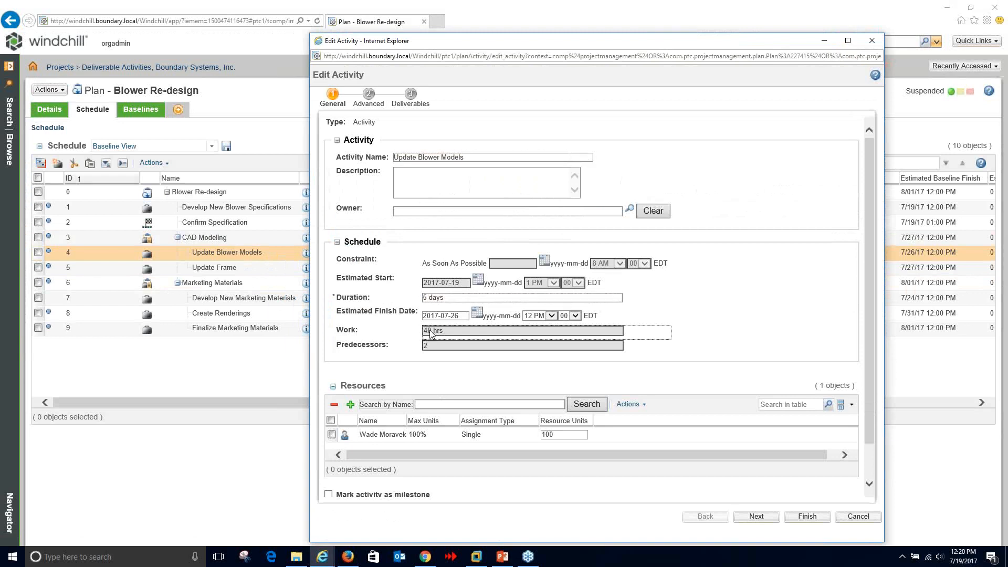
pyautogui.click(424, 298)
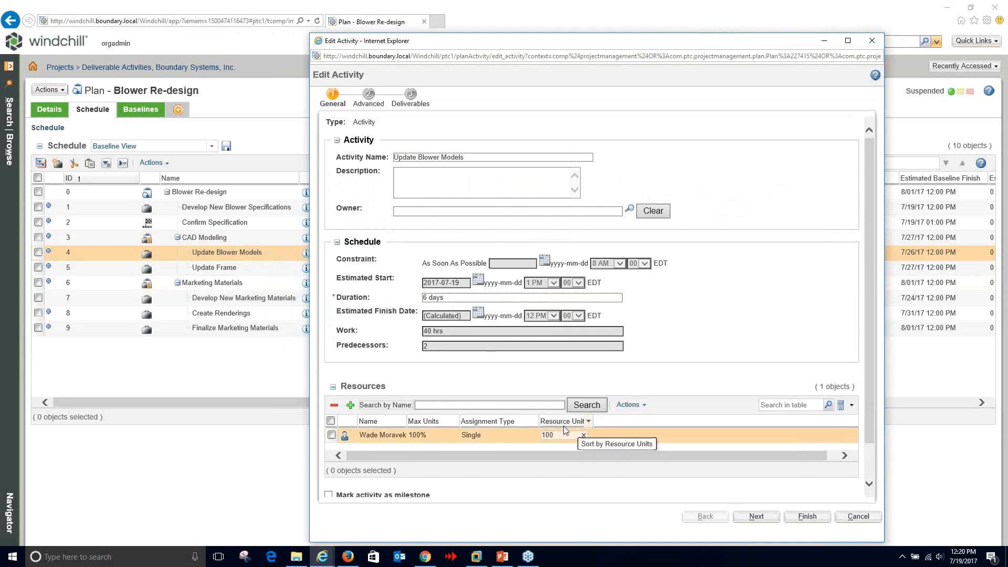
pyautogui.click(756, 516)
pyautogui.click(435, 166)
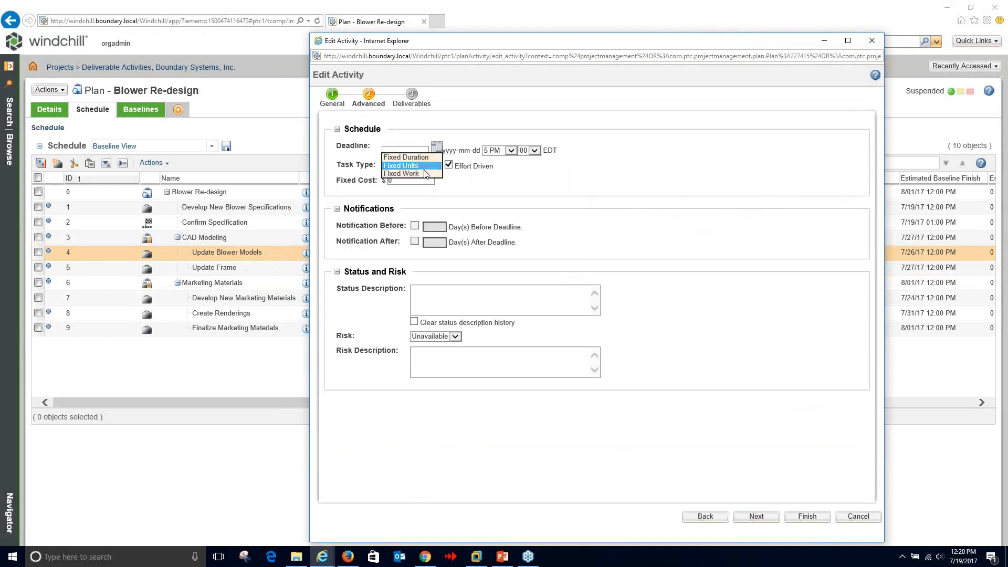
pyautogui.click(407, 176)
pyautogui.click(715, 518)
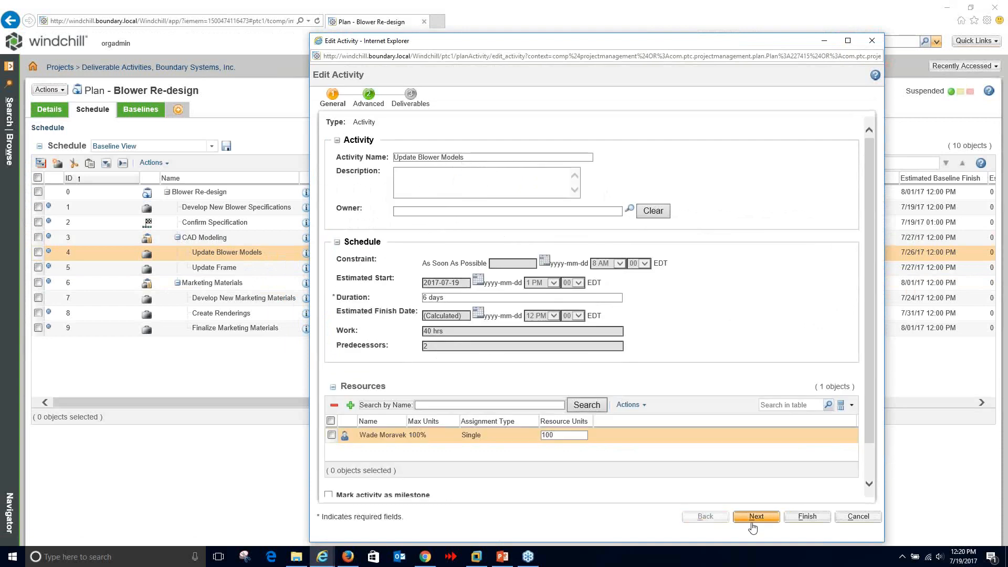
pyautogui.click(808, 517)
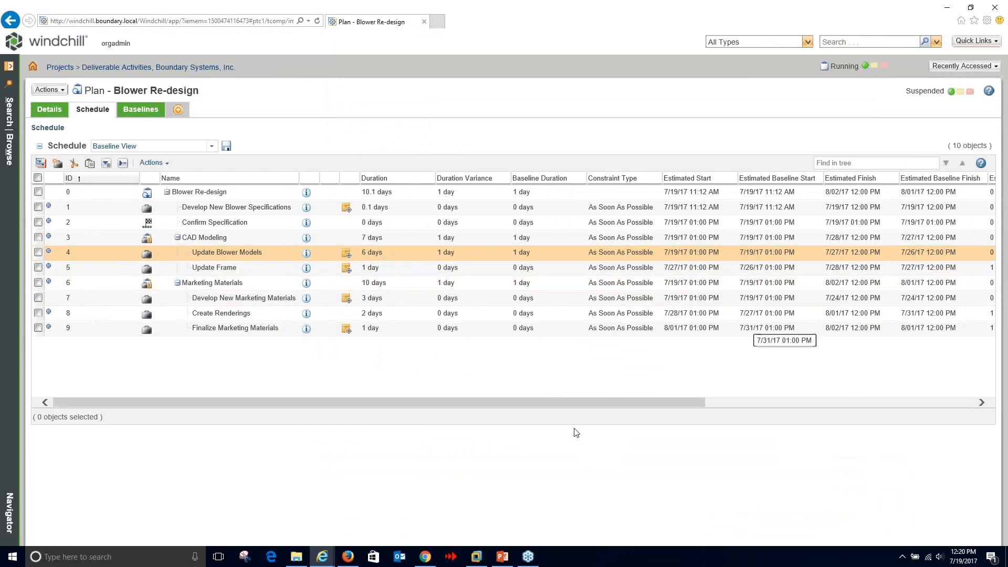
pyautogui.click(151, 163)
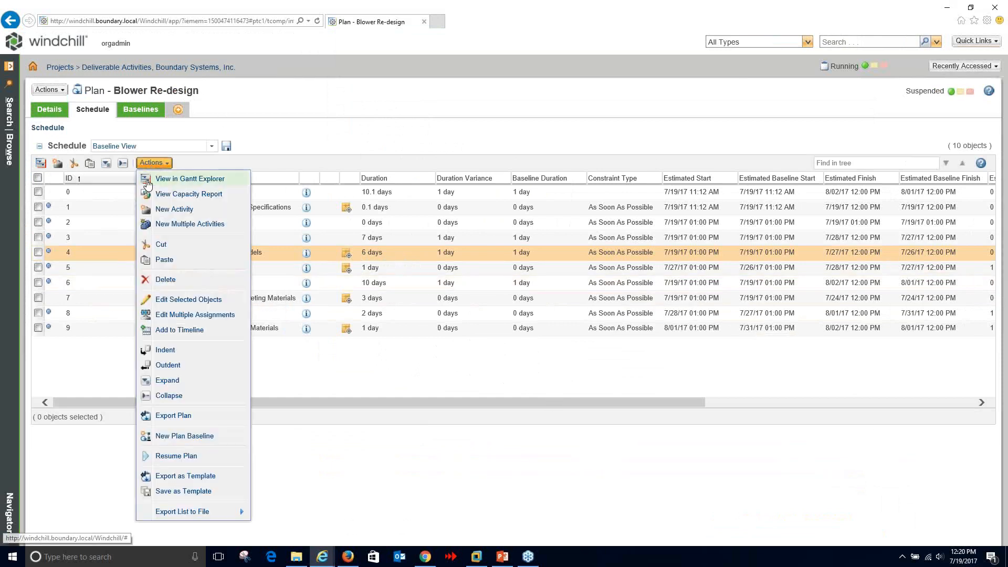
pyautogui.click(176, 457)
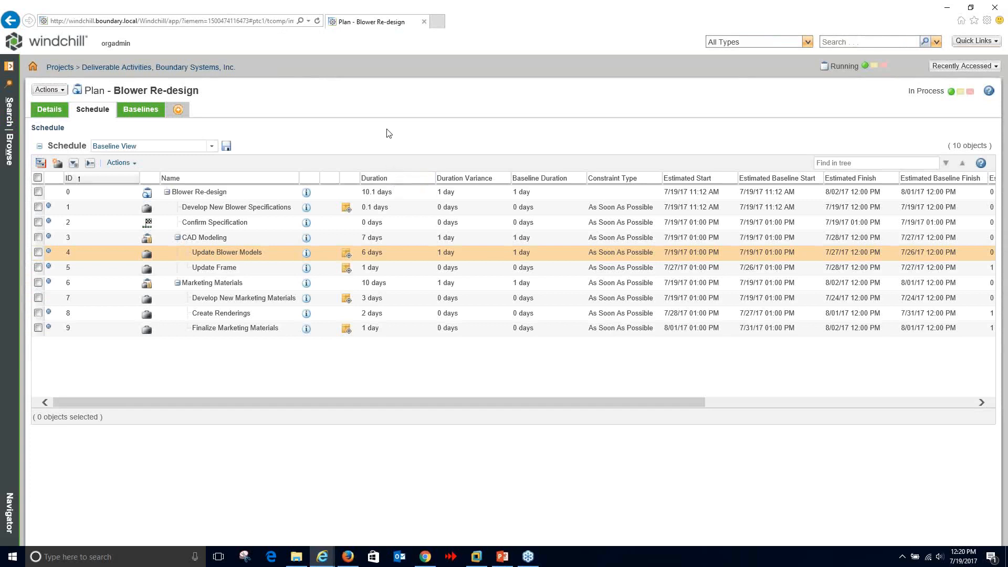
# - Check the variance and predecessor columns, then switch to the team member's Firefox session
pyautogui.moveTo(349, 402); pyautogui.dragTo(499, 402)
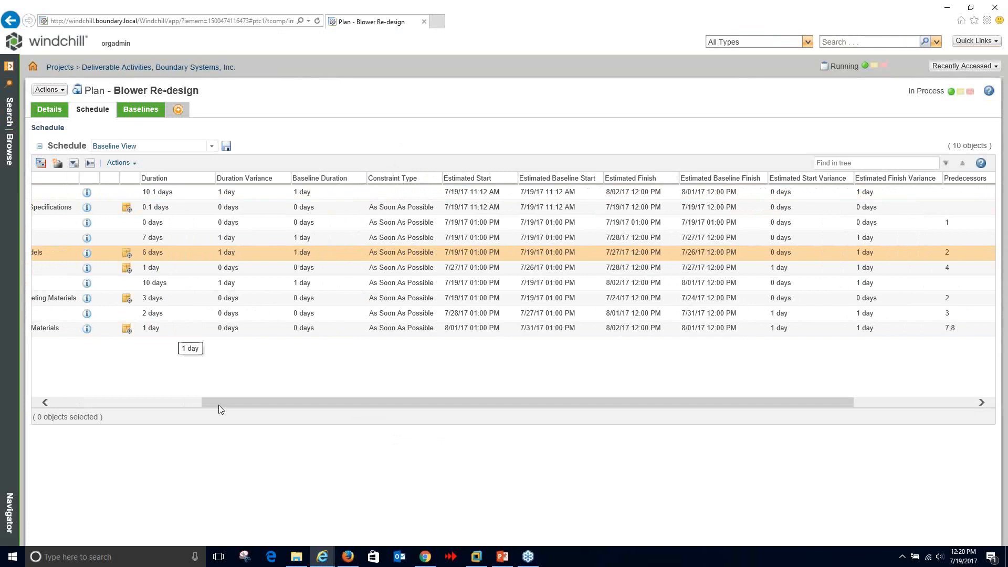
pyautogui.moveTo(212, 402); pyautogui.dragTo(36, 387)
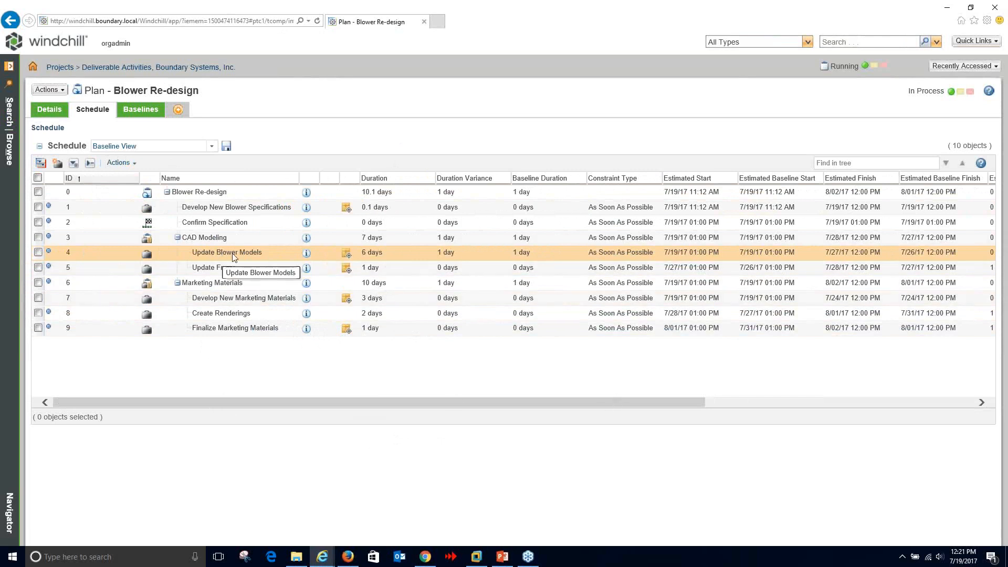
pyautogui.click(347, 556)
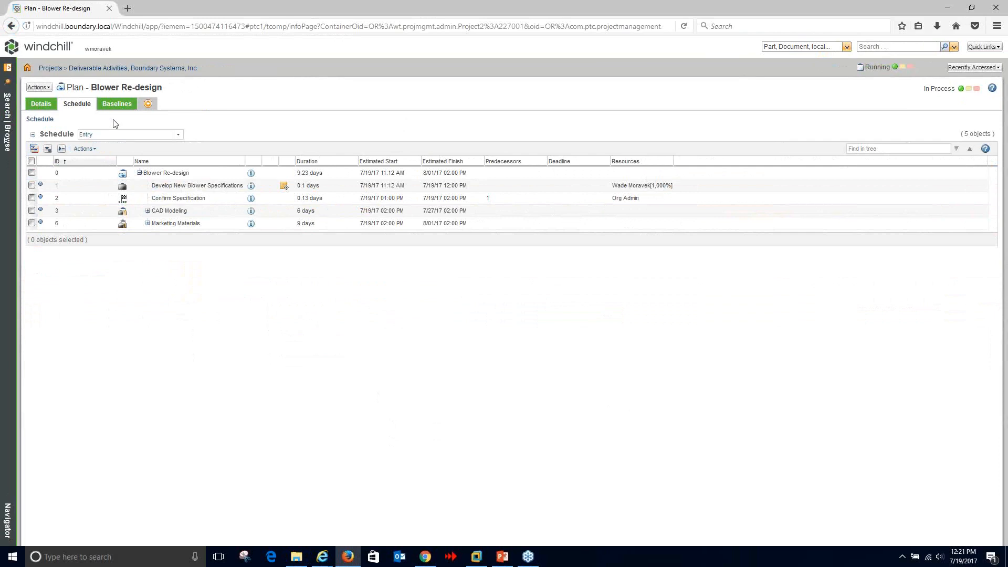
# - From Home, open Update Blower Models' deliverables and the blower.asm assembly (A.2) details
pyautogui.click(27, 68)
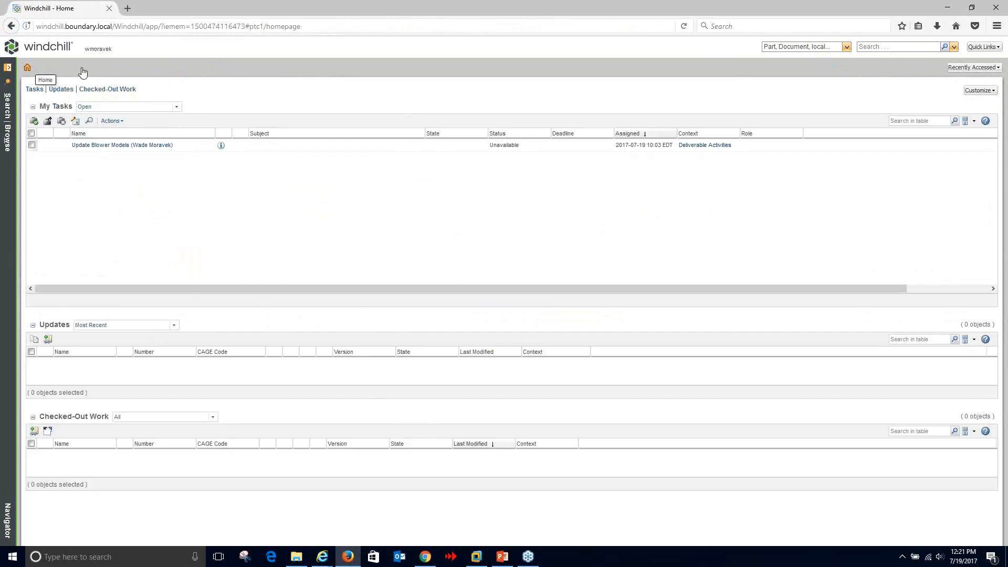
pyautogui.click(117, 146)
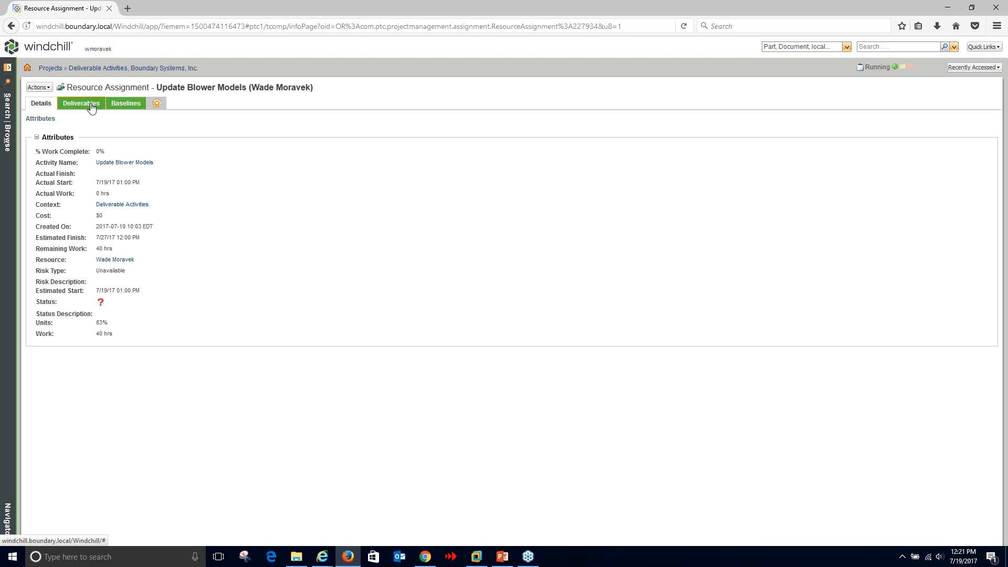
pyautogui.click(92, 107)
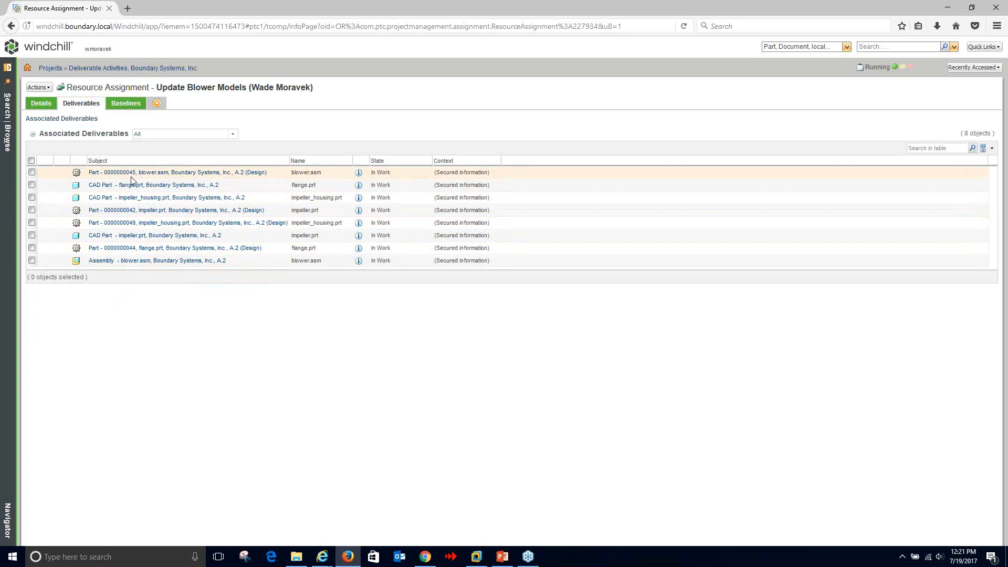
pyautogui.click(359, 261)
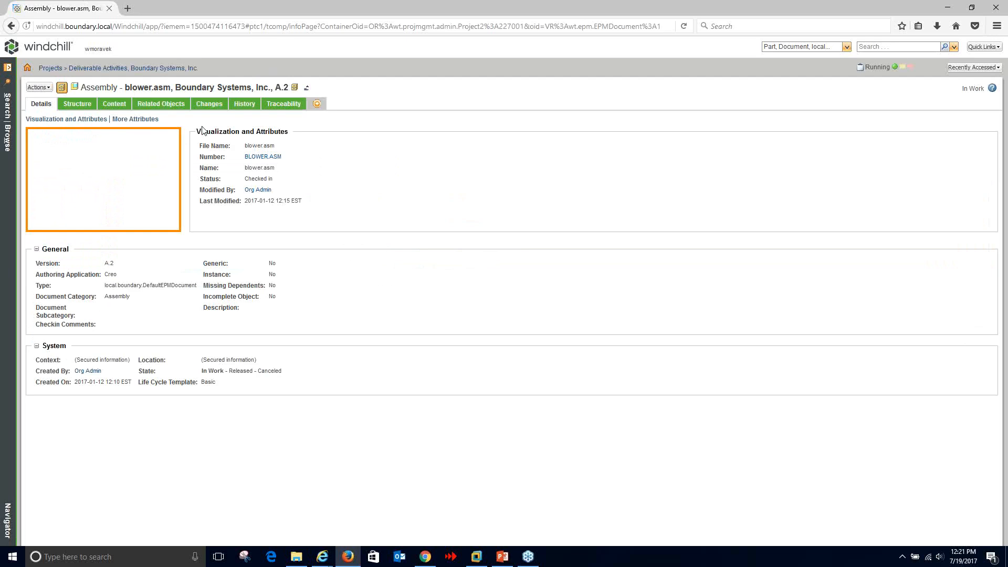
# - Add a custom tab to the blower.asm page showing Related Objects > Plan Activities
pyautogui.click(39, 87)
pyautogui.moveTo(88, 105)
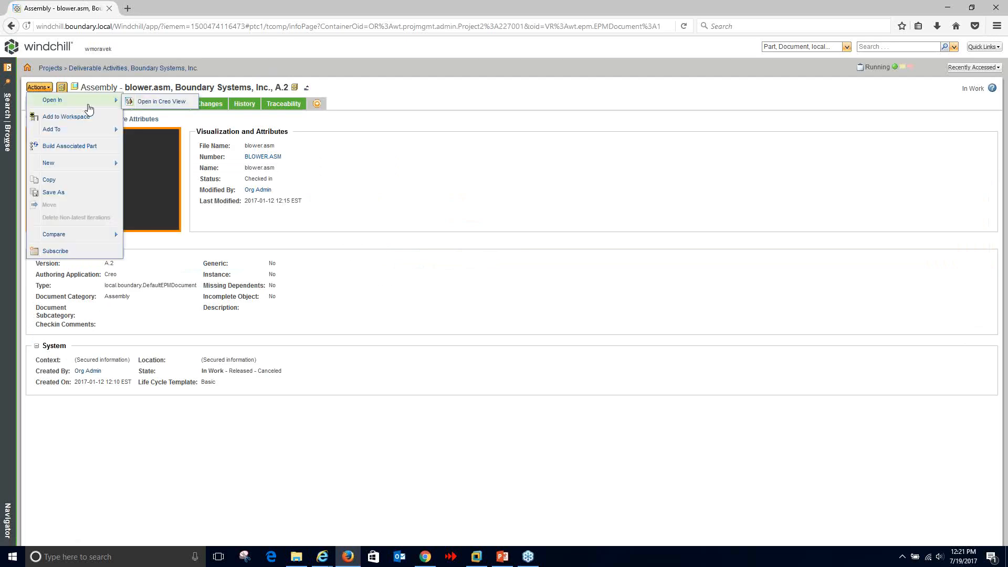
pyautogui.click(404, 177)
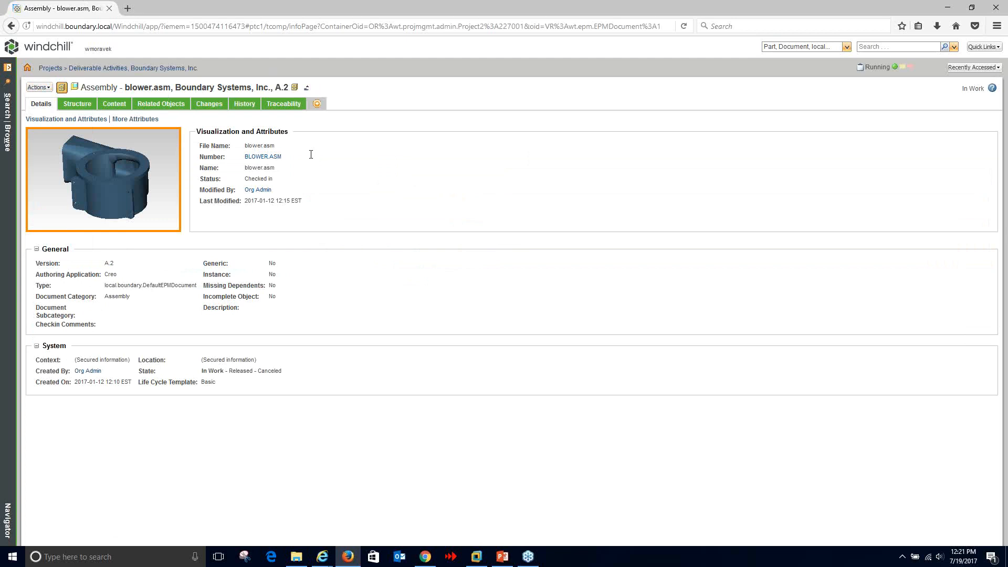
pyautogui.click(38, 87)
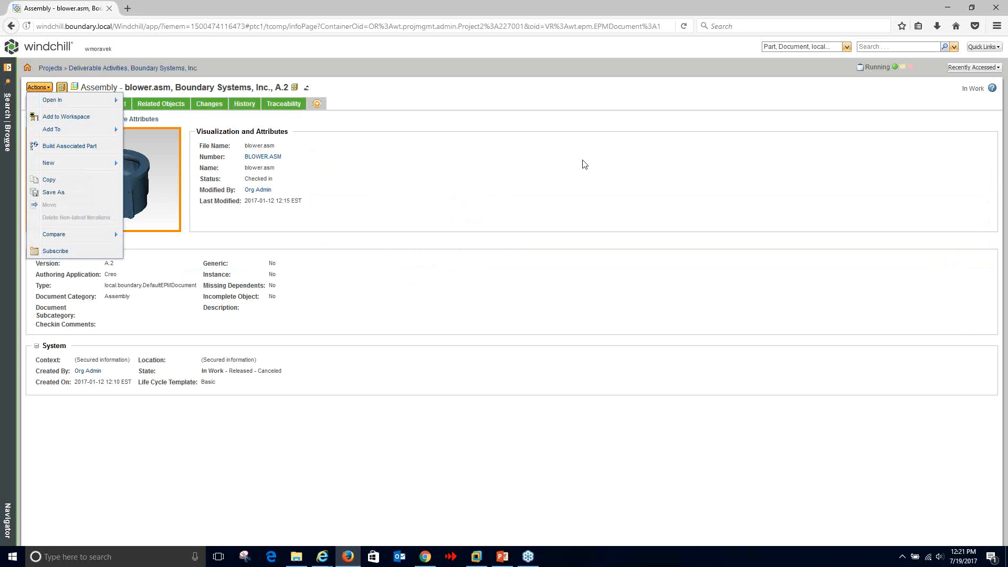
pyautogui.click(492, 143)
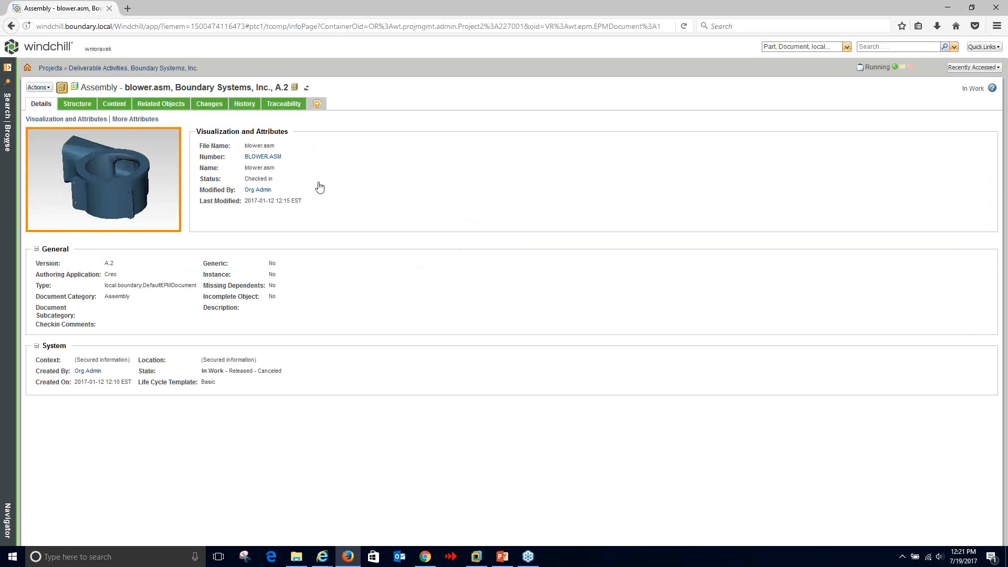
pyautogui.click(317, 103)
pyautogui.click(979, 120)
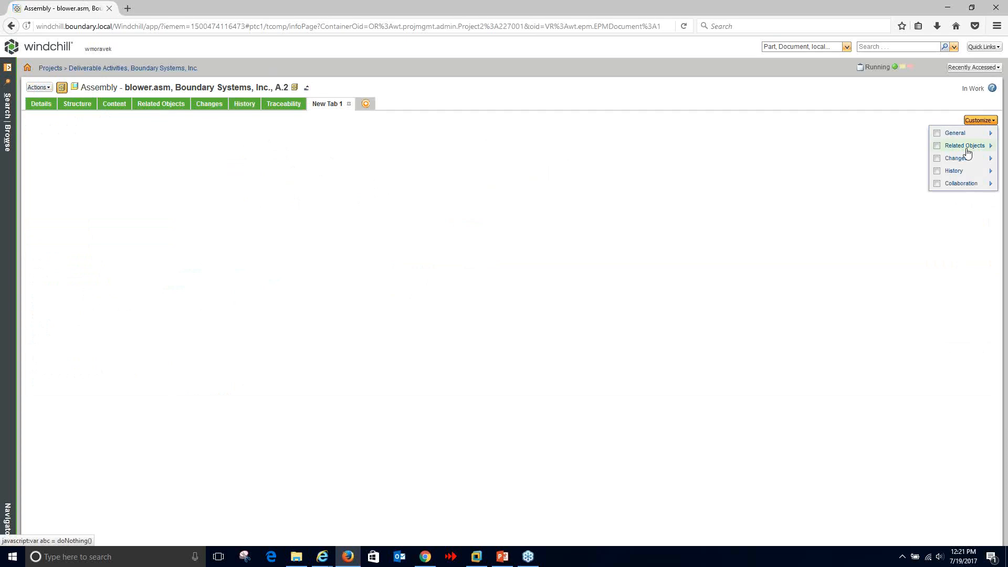
pyautogui.moveTo(944, 147)
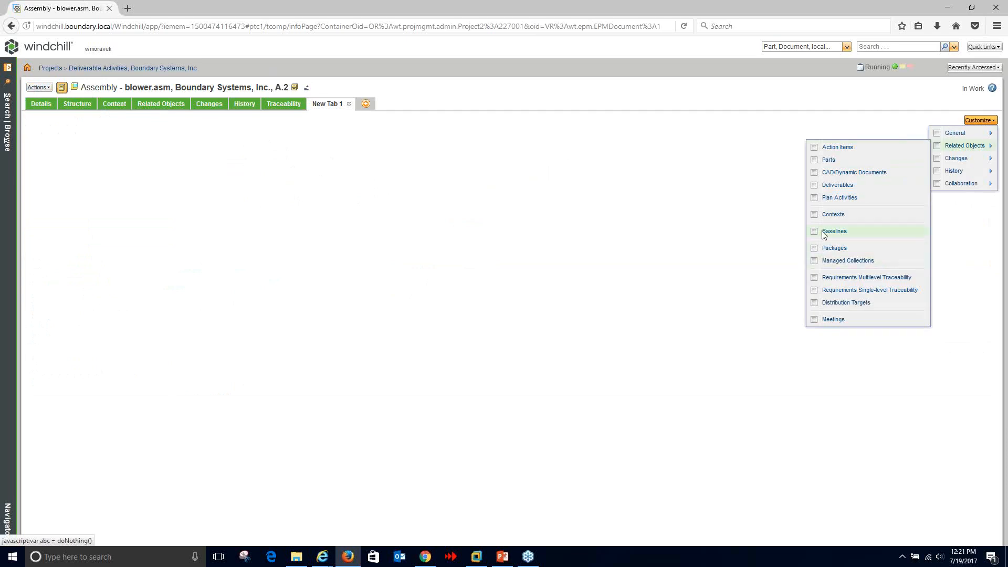
pyautogui.click(814, 197)
pyautogui.click(135, 212)
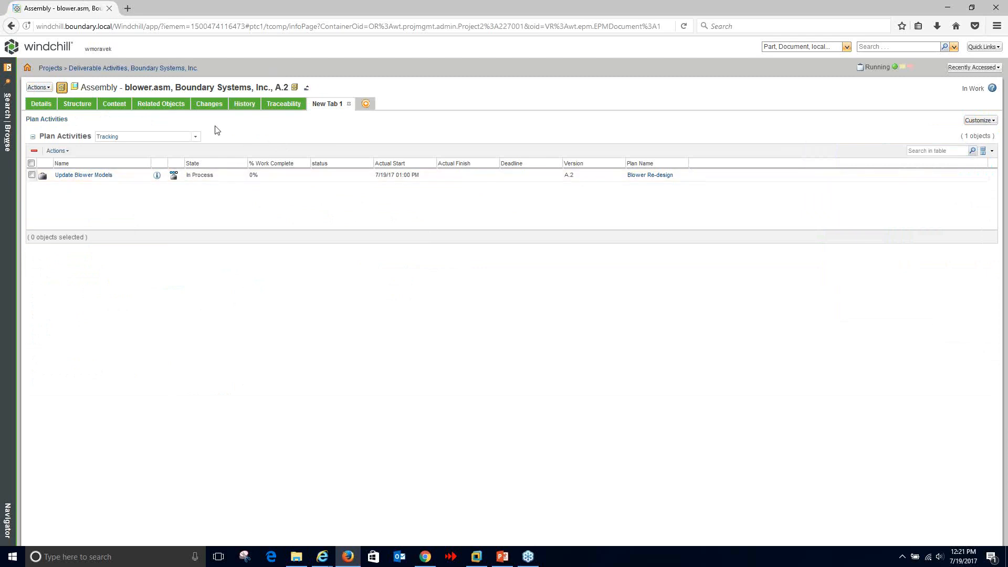
# - Log 3 hours of actual work on Update Blower Models through Track Work
pyautogui.click(174, 176)
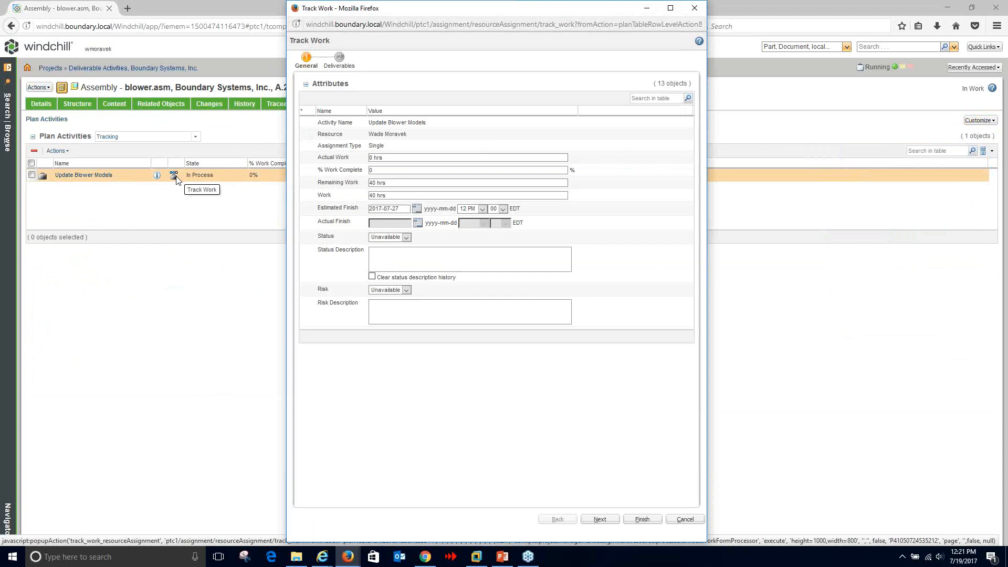
pyautogui.doubleClick(371, 158)
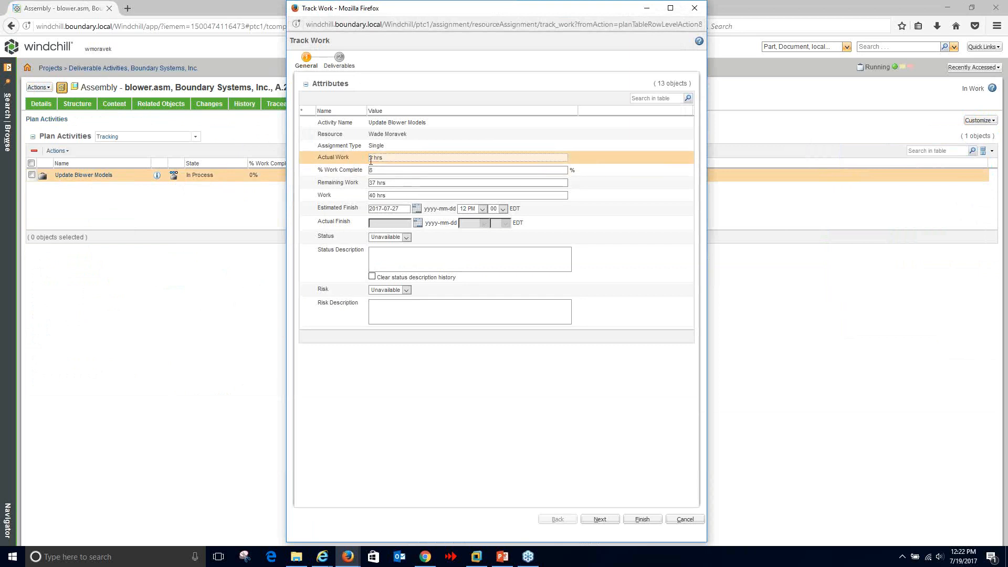
pyautogui.write('3')
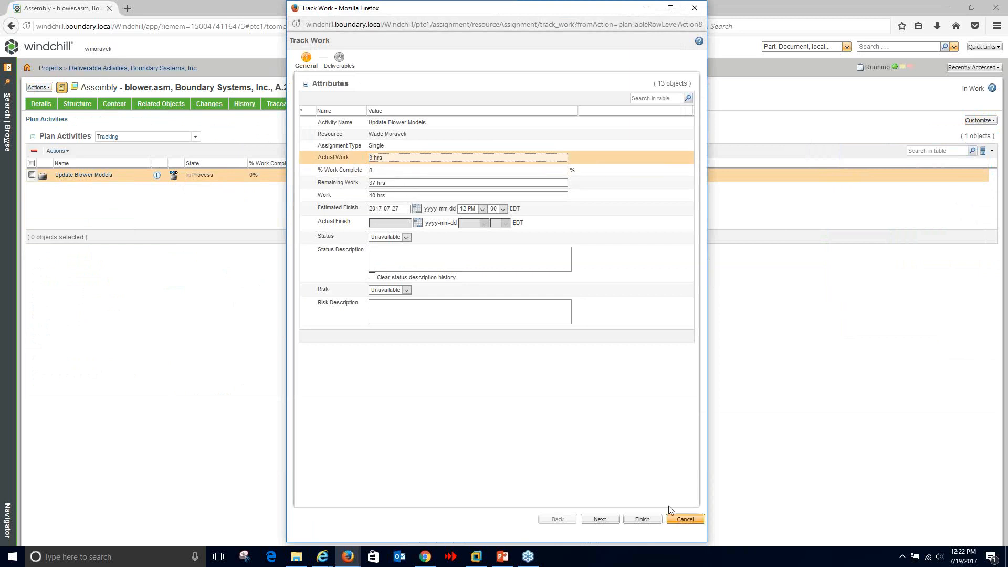
pyautogui.click(643, 519)
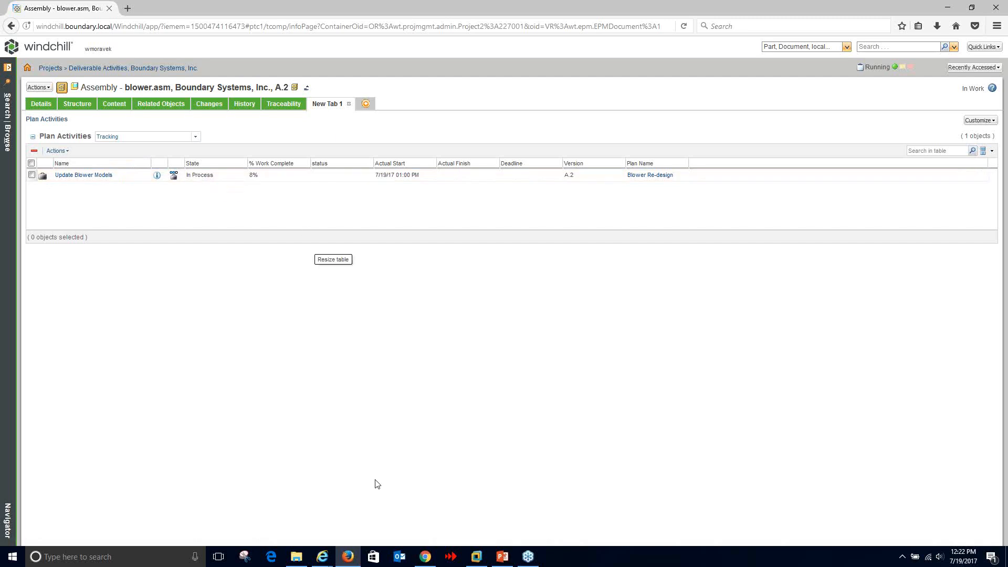
# - Reload the Blower Re-design schedule and switch it to Useful View
pyautogui.moveTo(322, 557)
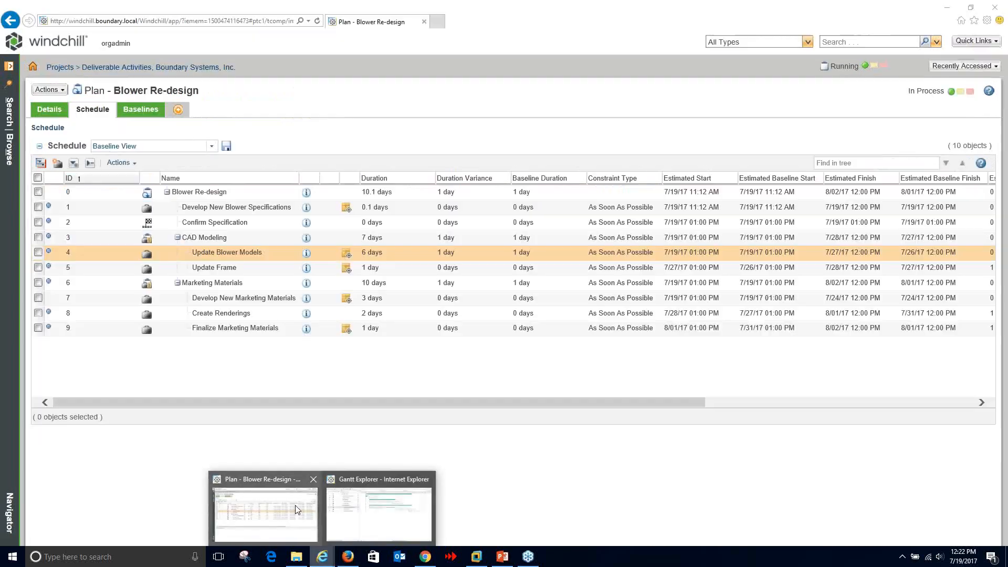
pyautogui.click(295, 504)
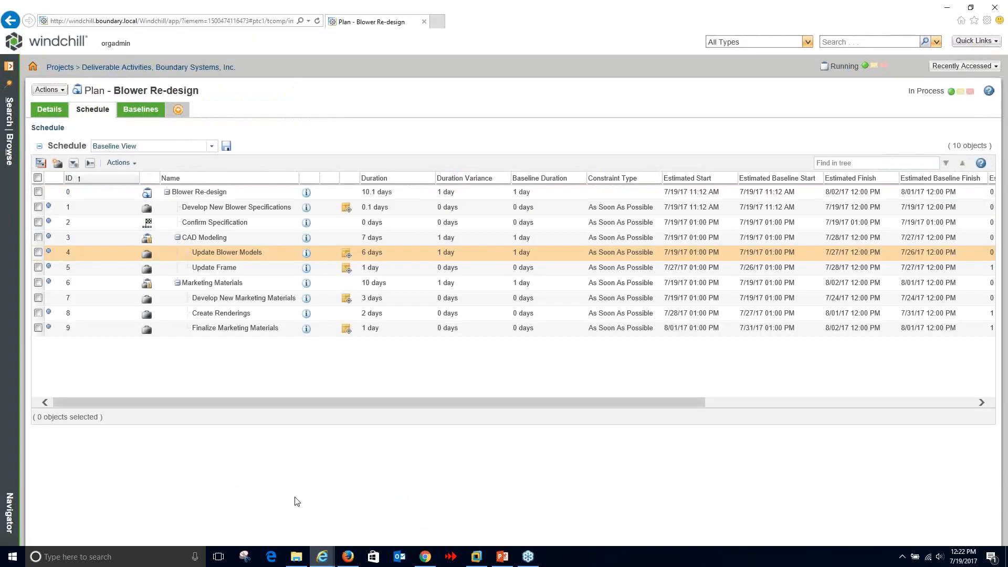
pyautogui.click(317, 21)
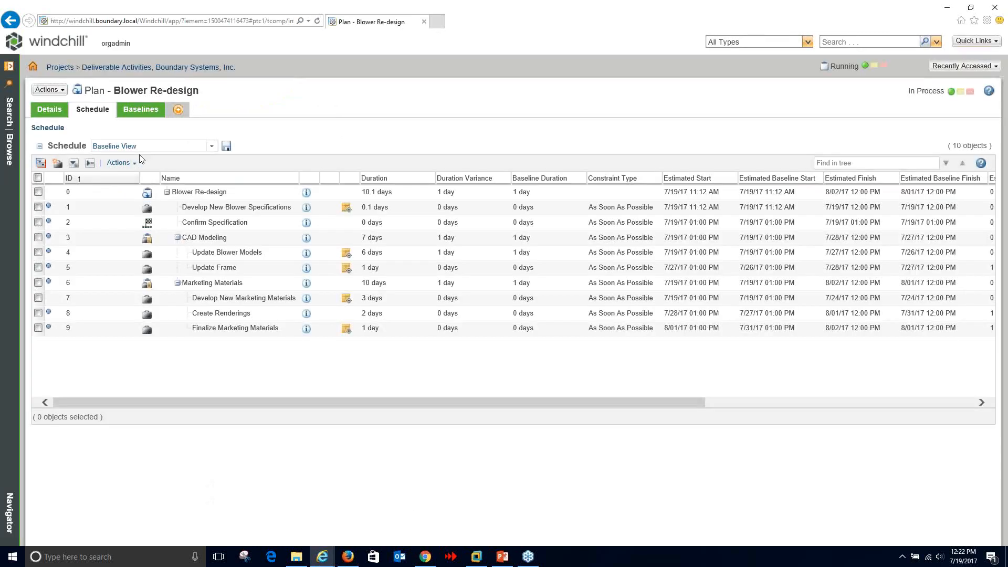
pyautogui.click(141, 147)
pyautogui.click(211, 148)
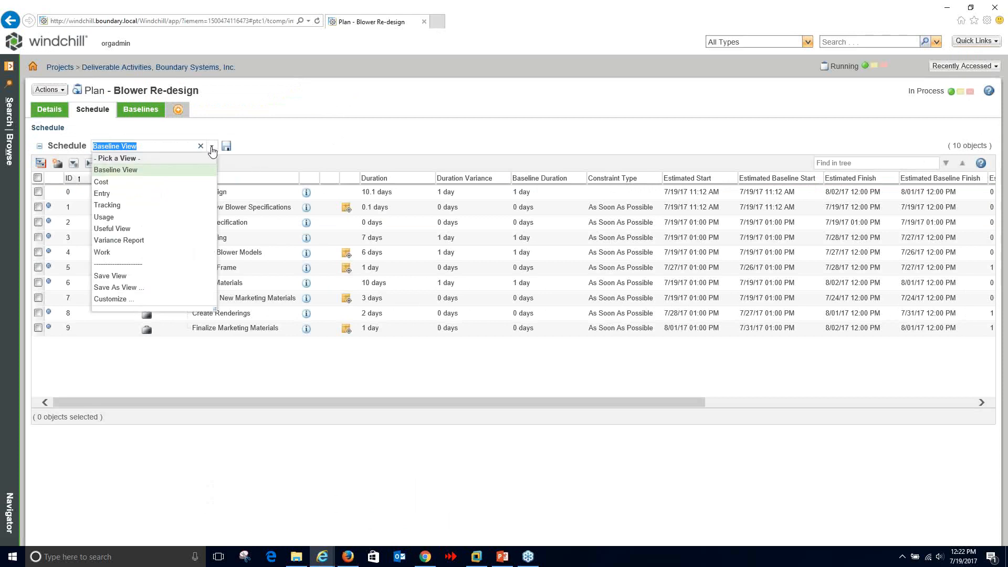
pyautogui.click(135, 228)
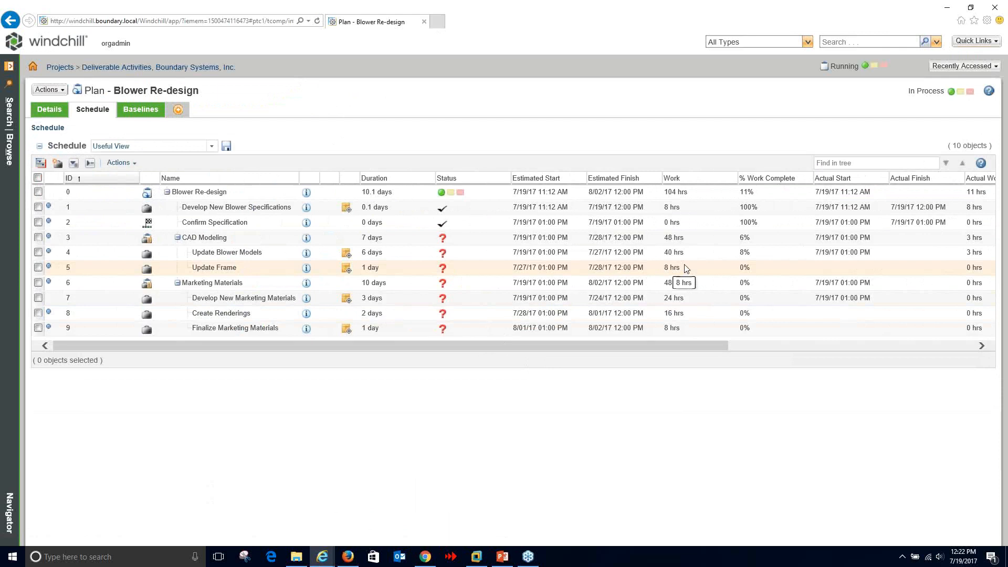
# - Check Update Blower Models' 8% work complete, then bring up the blower.asm plan activities page
pyautogui.click(744, 252)
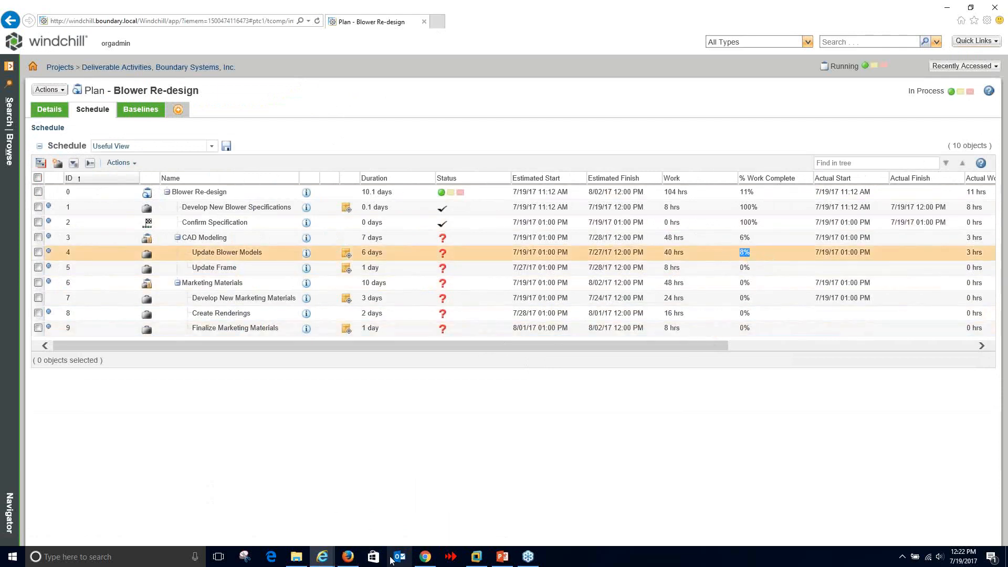
pyautogui.moveTo(346, 557)
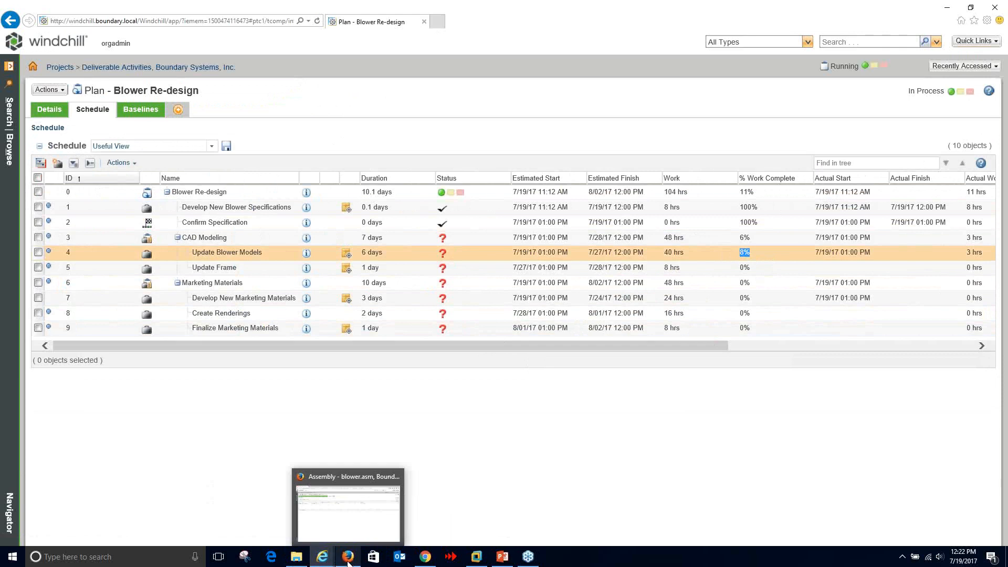
pyautogui.click(350, 526)
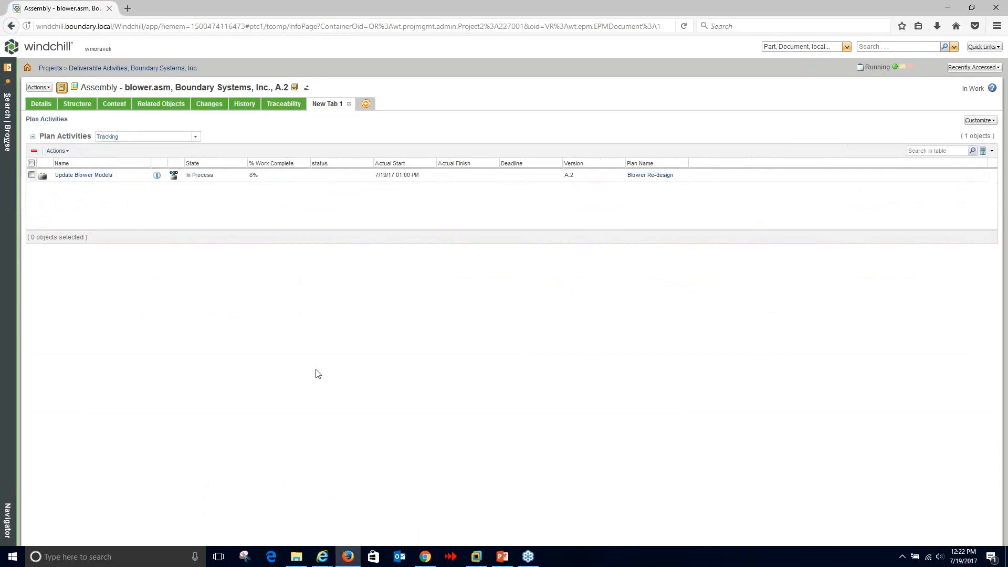
# - Track work on Update Blower Models with status Green and note 'Everything is going well so far'
pyautogui.click(174, 175)
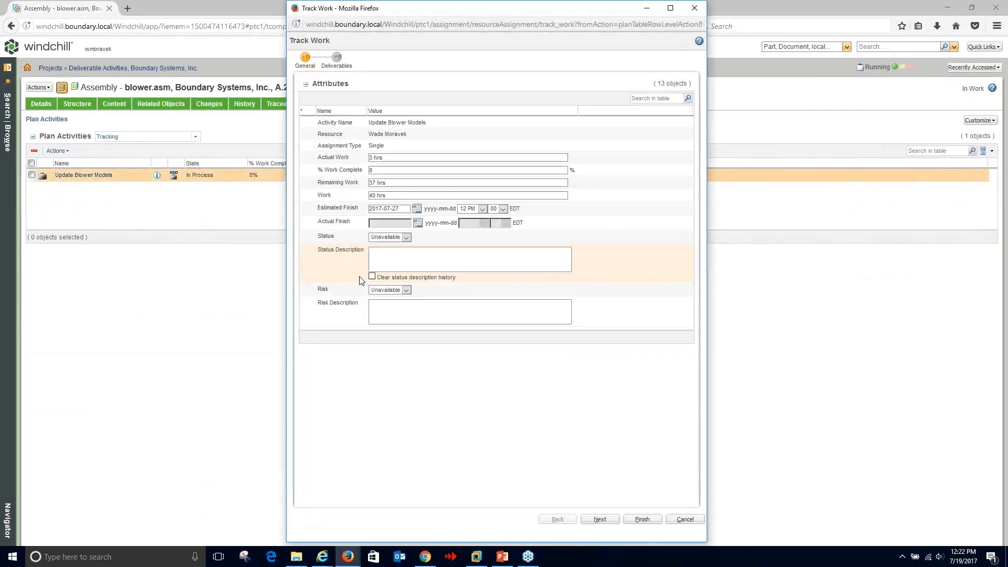
pyautogui.click(405, 237)
pyautogui.click(400, 252)
pyautogui.click(400, 257)
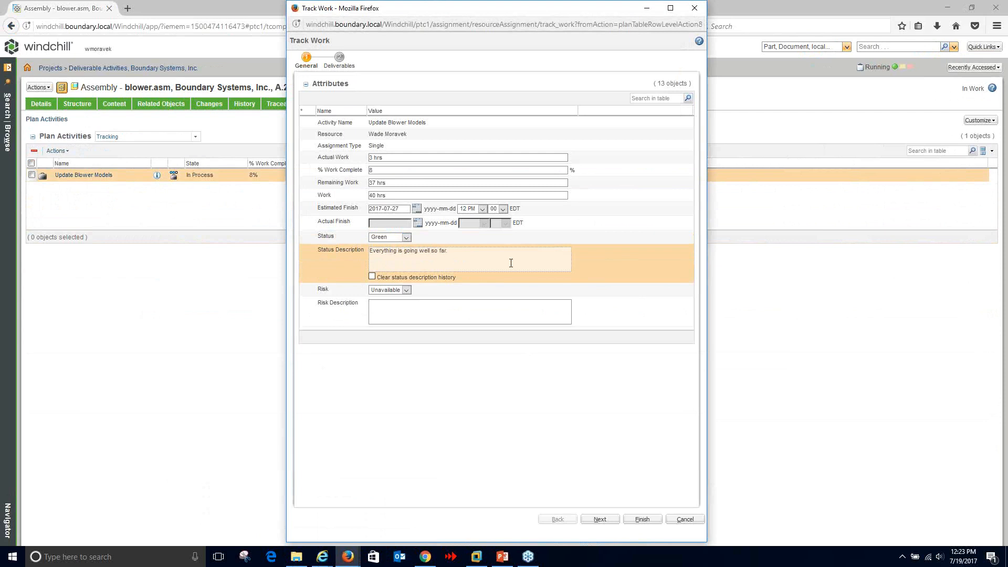
pyautogui.click(641, 518)
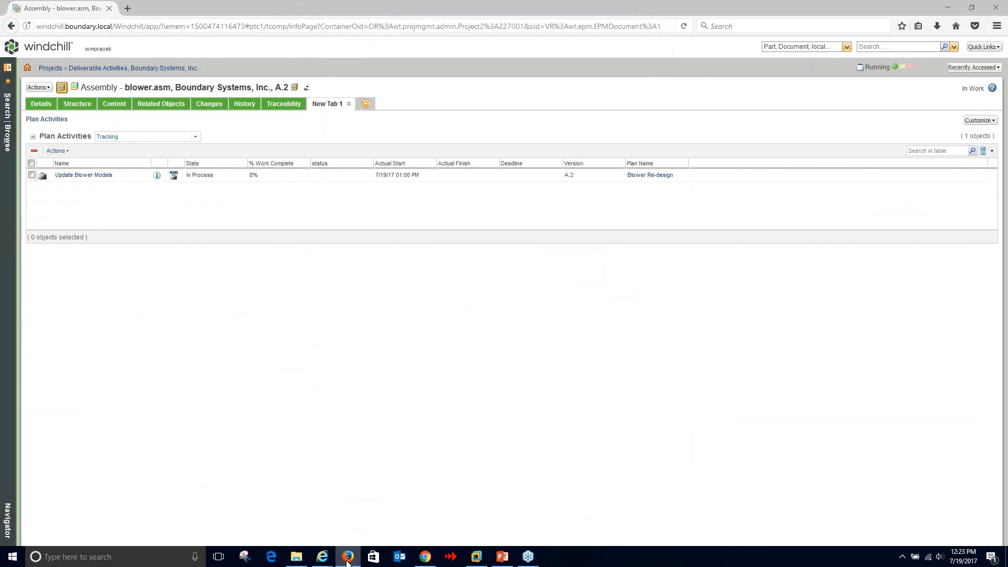
# - Refresh the Blower Re-design schedule to show the green status
pyautogui.click(322, 556)
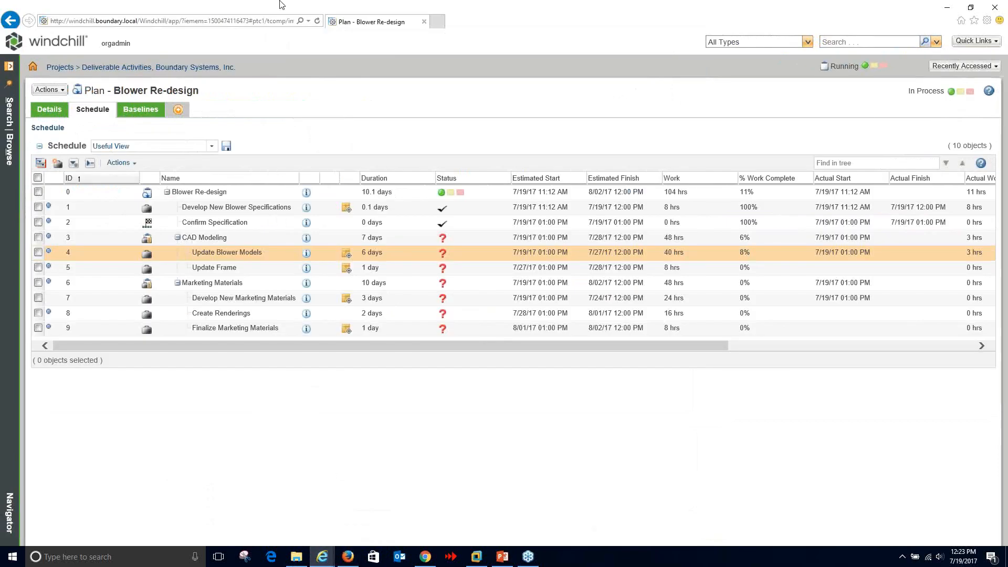
pyautogui.click(316, 22)
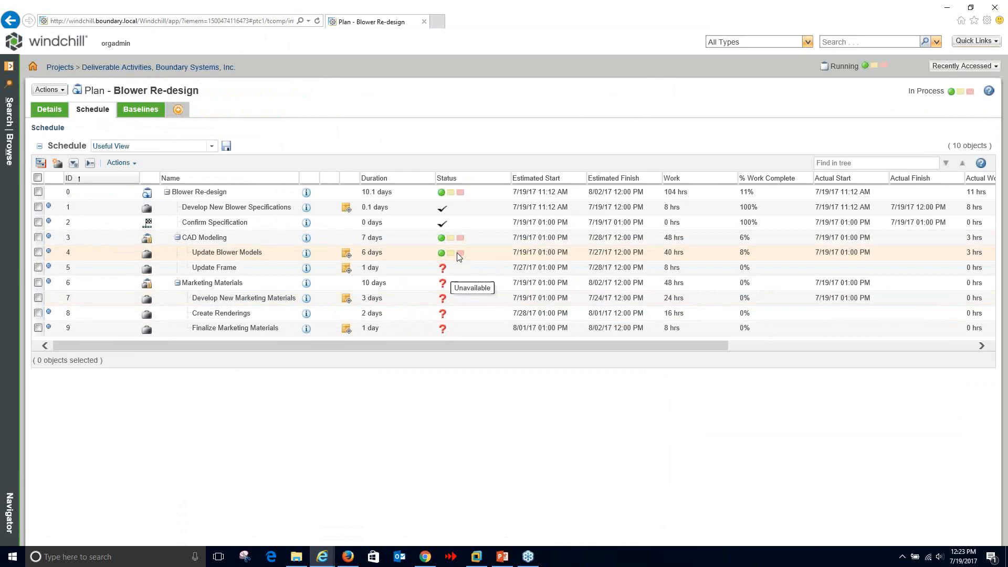
pyautogui.moveTo(327, 562)
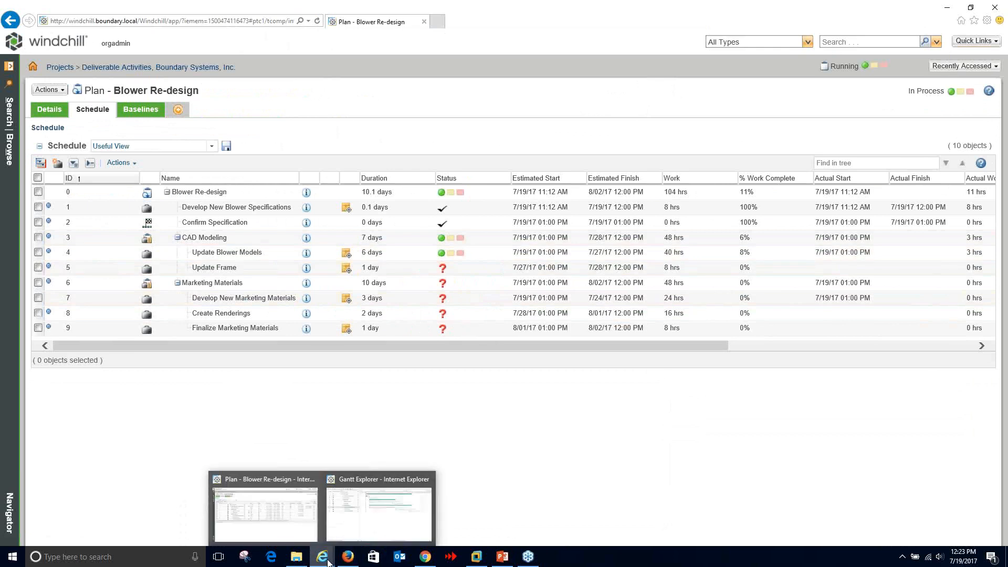
# - Track work on Update Blower Models again with status Red and a short note
pyautogui.click(346, 508)
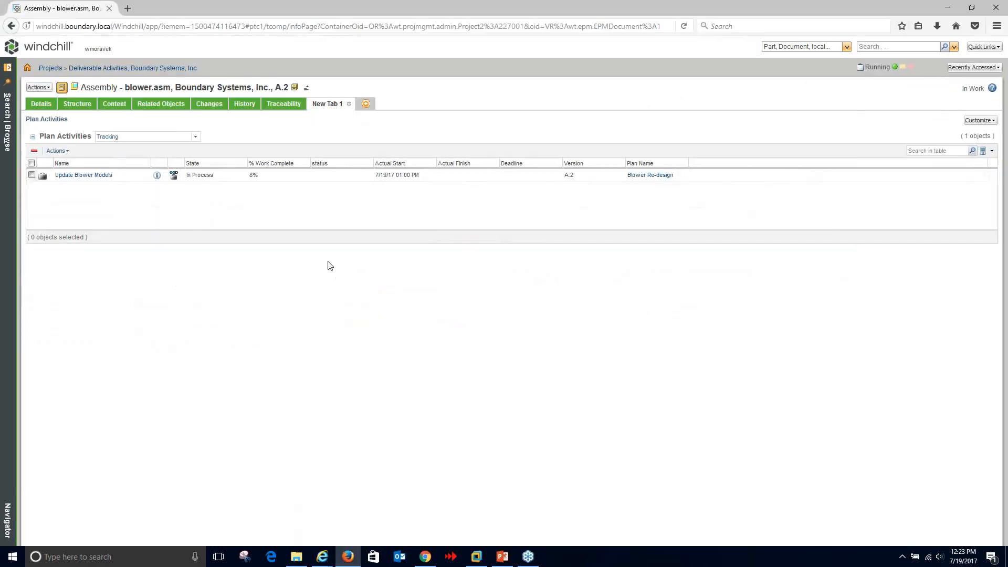
pyautogui.click(174, 175)
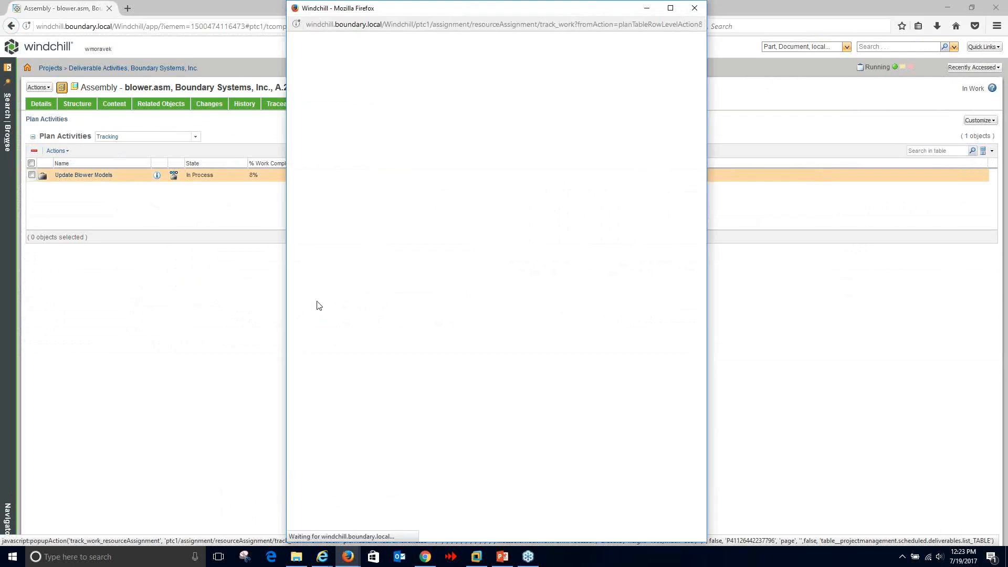
pyautogui.click(406, 237)
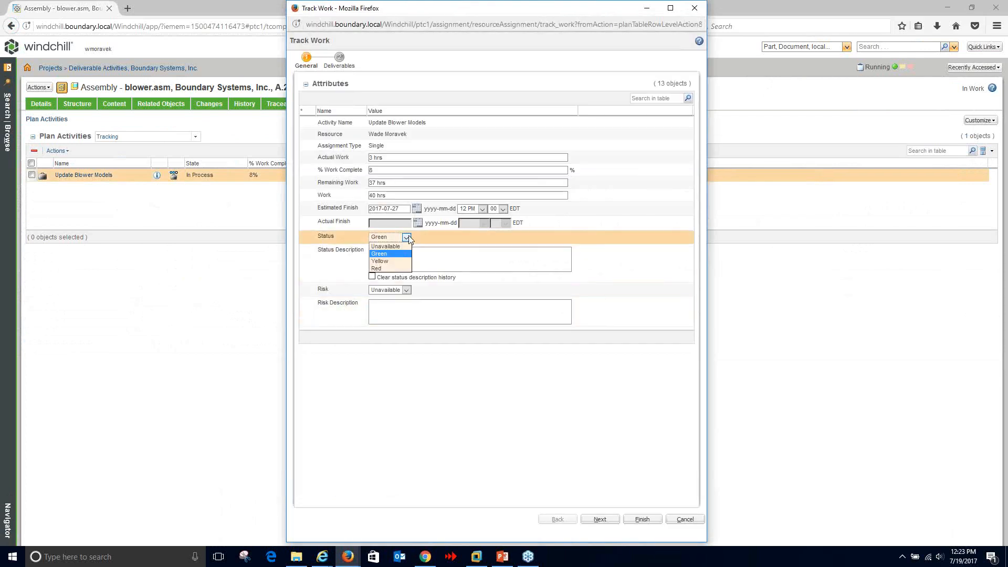
pyautogui.click(389, 259)
pyautogui.write('Hit')
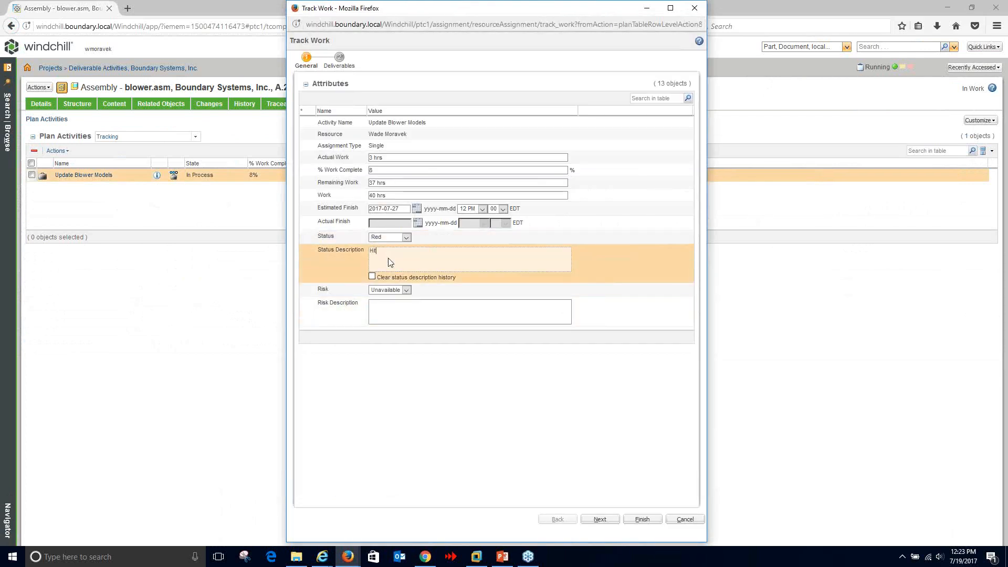
pyautogui.write(' a major roadblock.')
pyautogui.click(640, 520)
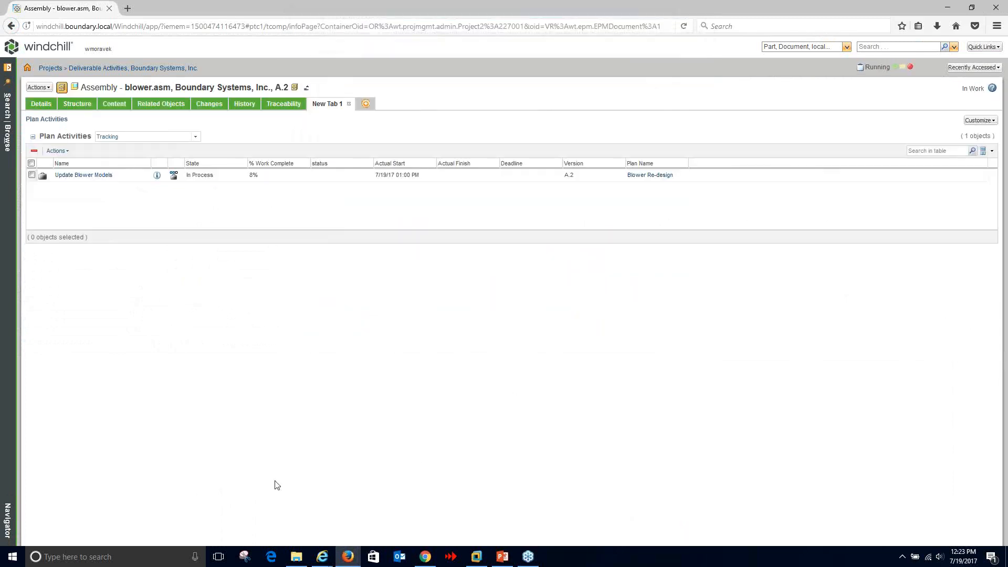
# - Check the red status on Update Blower Models in the Blower Re-design schedule
pyautogui.moveTo(322, 555)
pyautogui.click(283, 504)
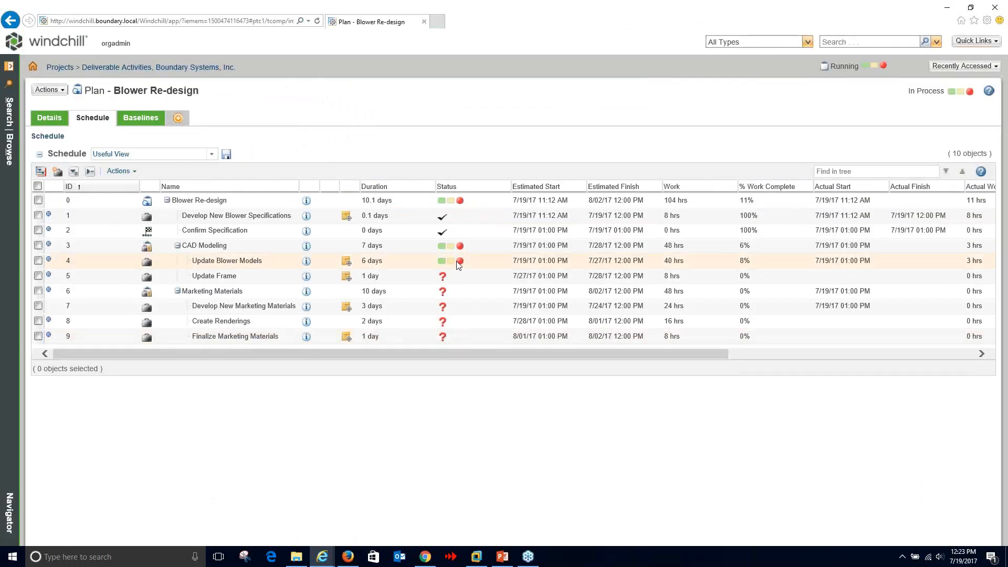
pyautogui.click(463, 267)
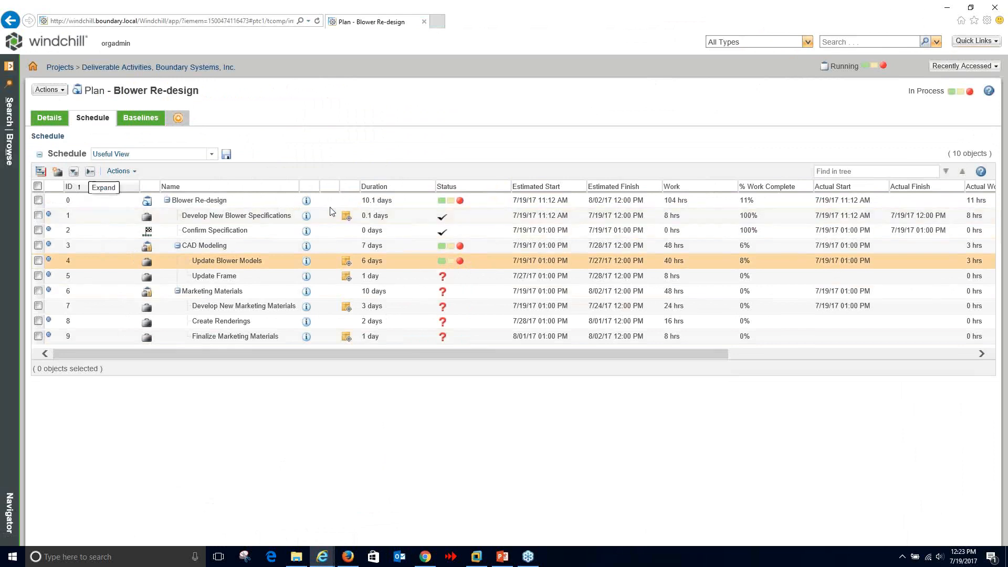
pyautogui.click(10, 152)
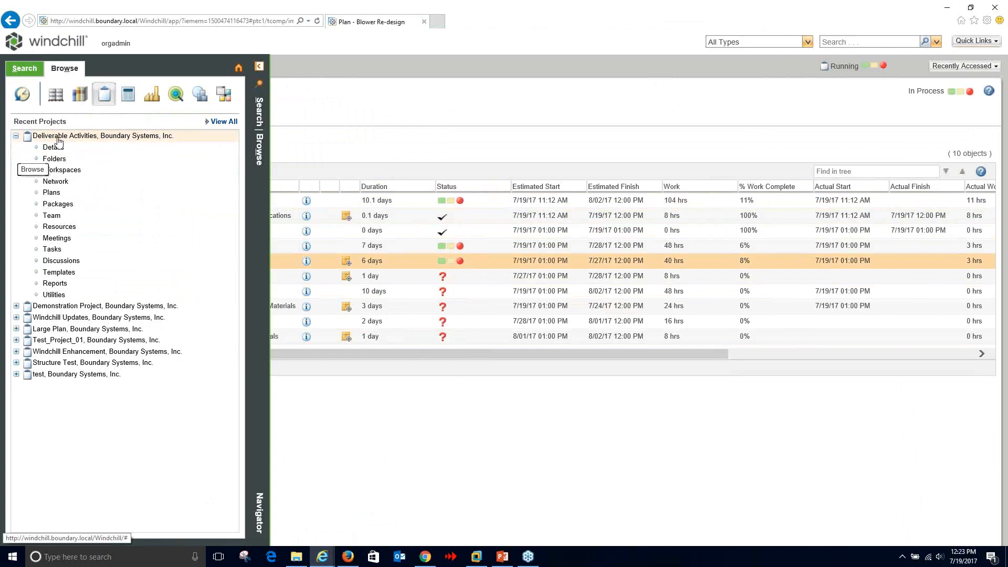
pyautogui.click(223, 122)
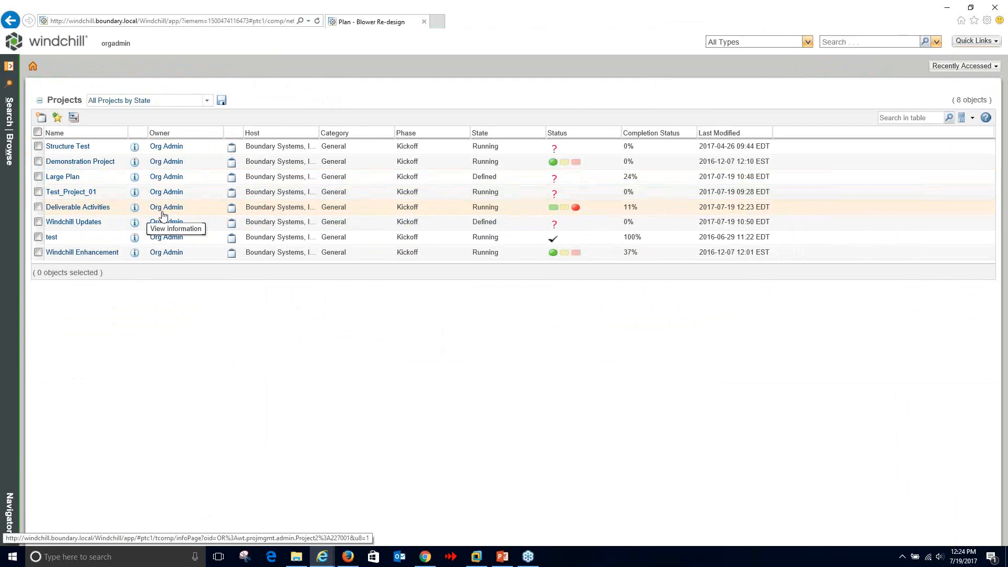
pyautogui.click(9, 152)
pyautogui.click(53, 192)
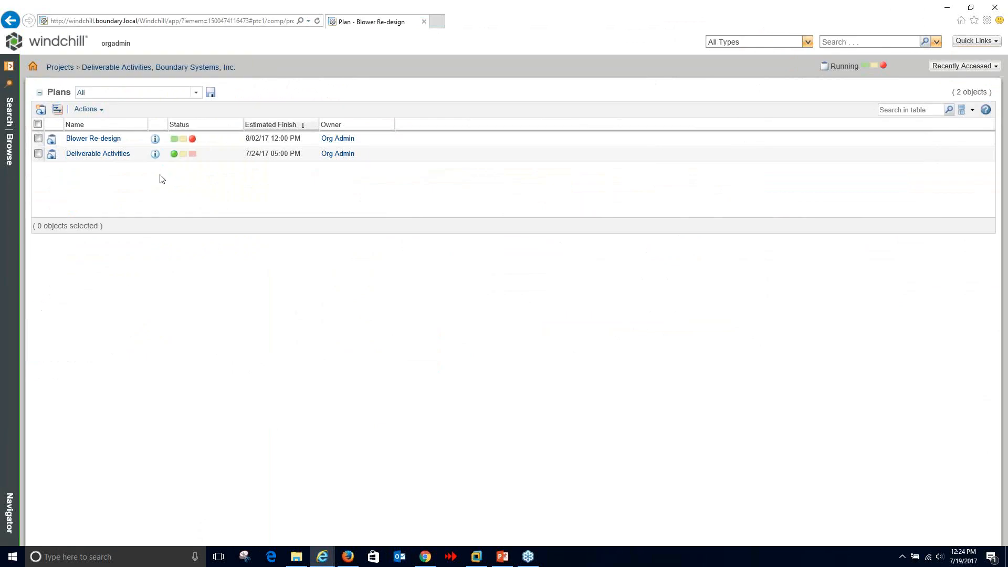
pyautogui.click(154, 139)
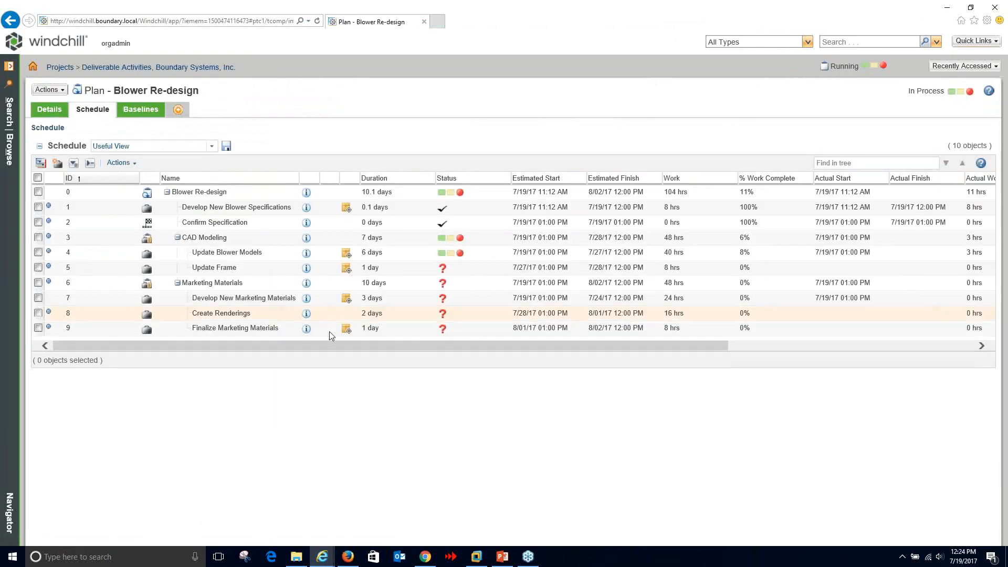
pyautogui.click(199, 150)
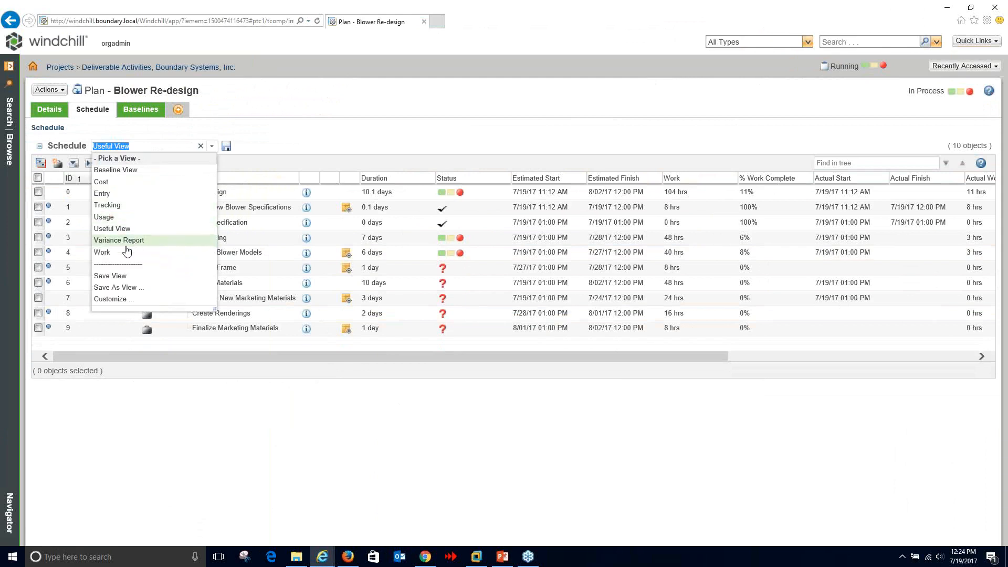
pyautogui.click(126, 194)
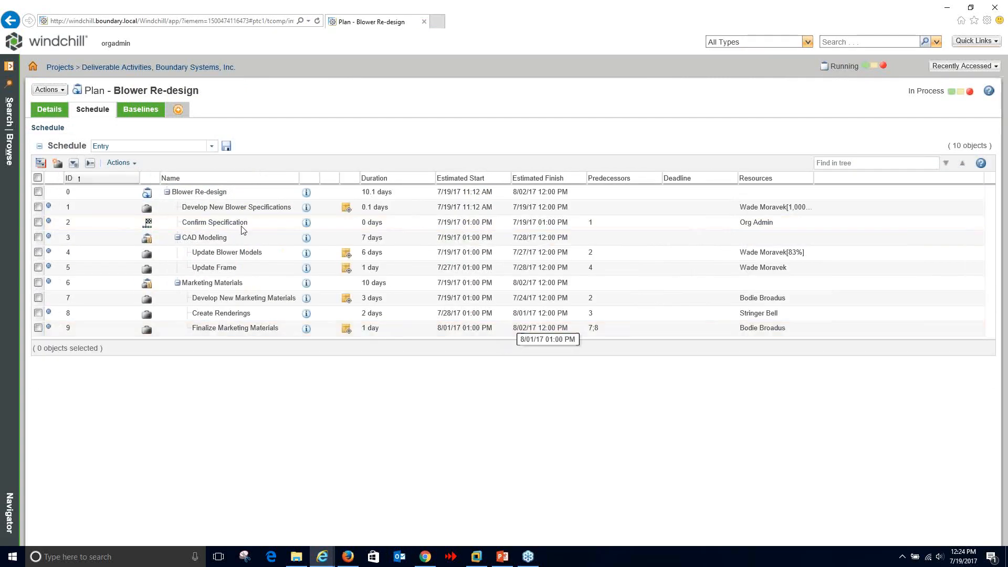
pyautogui.click(212, 147)
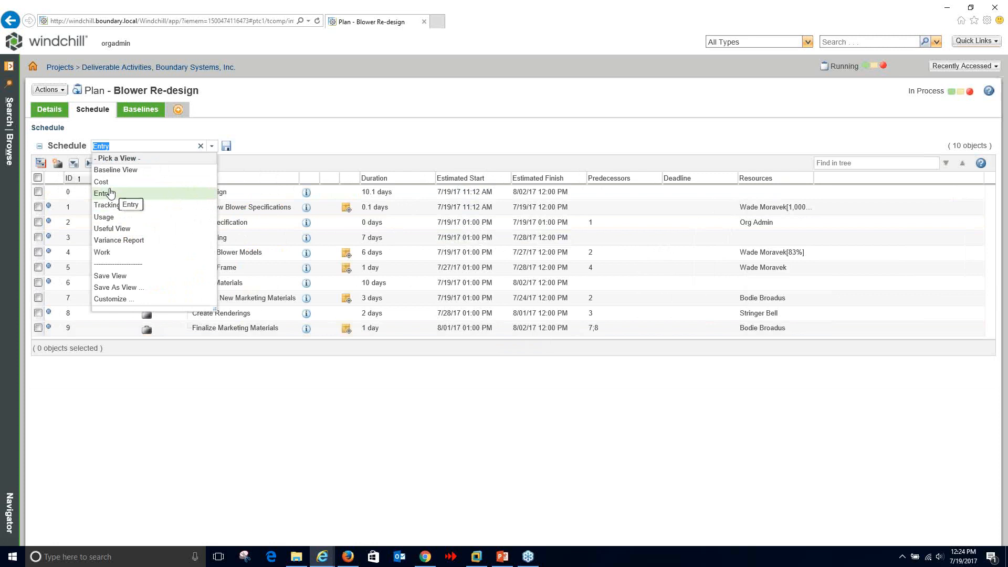
pyautogui.click(105, 253)
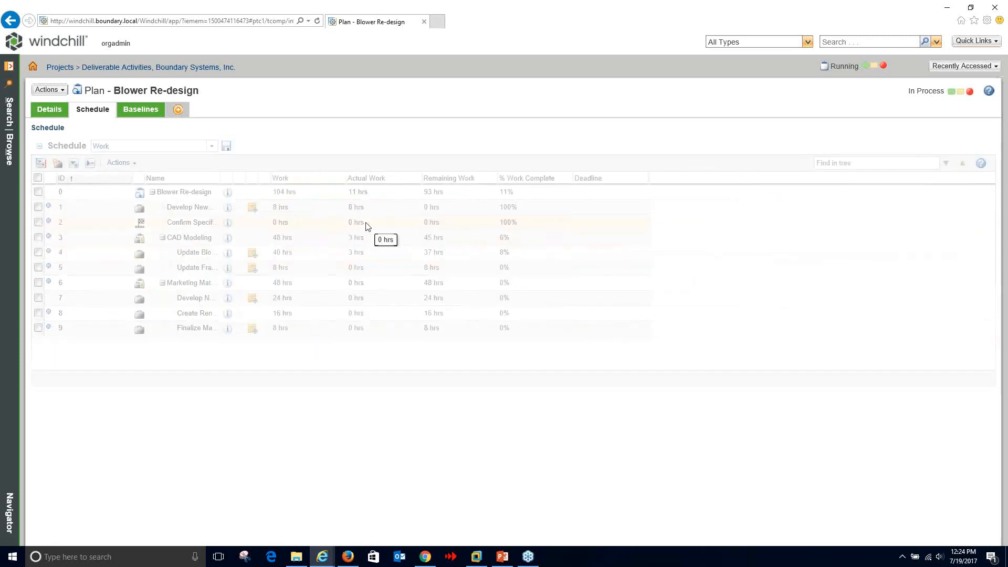
pyautogui.click(211, 149)
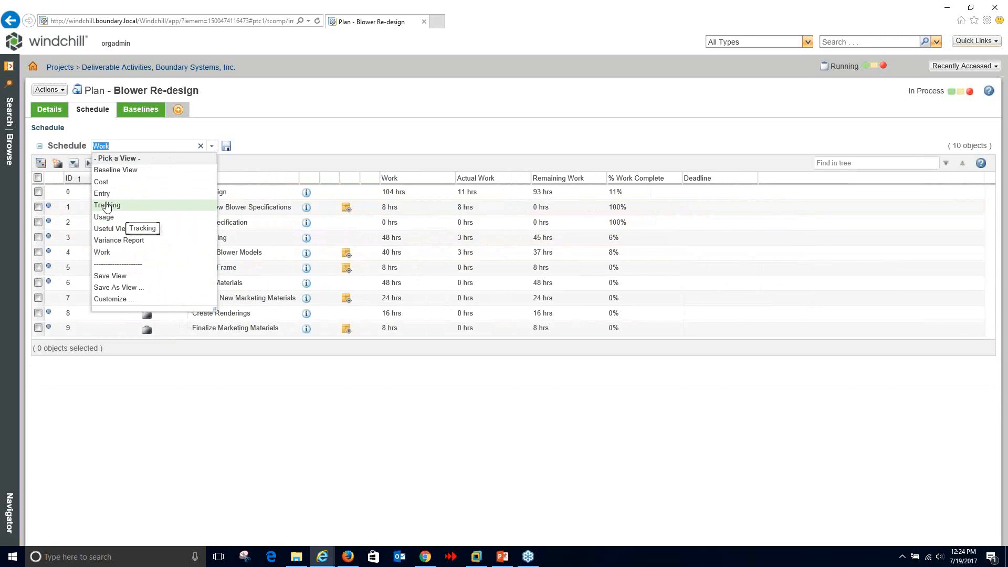
pyautogui.click(107, 229)
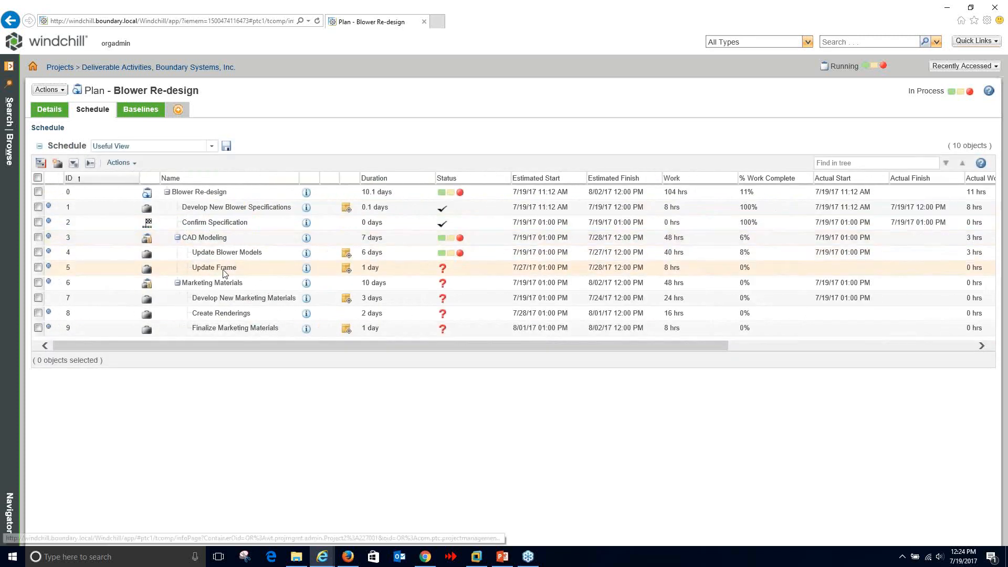
pyautogui.click(307, 254)
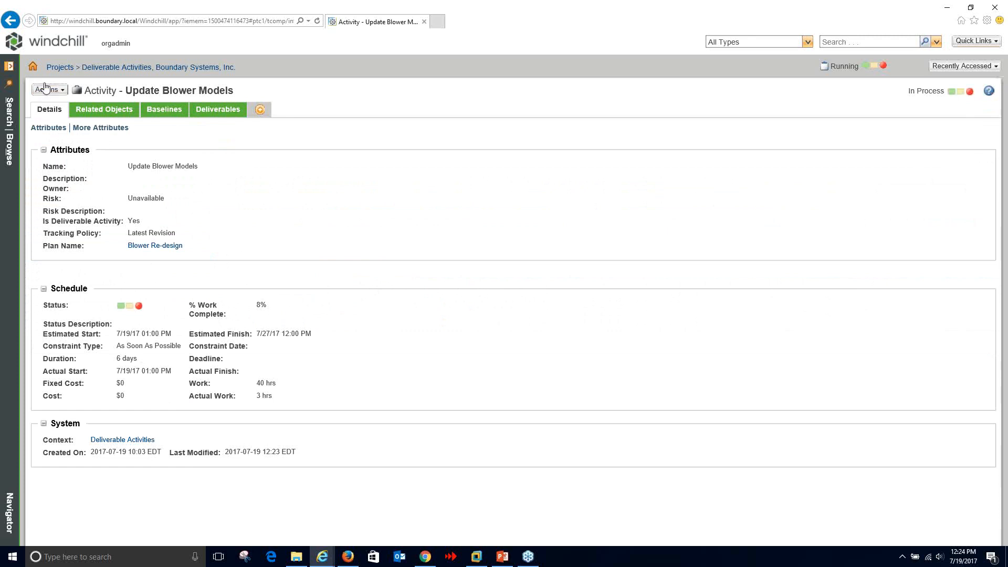
pyautogui.click(10, 20)
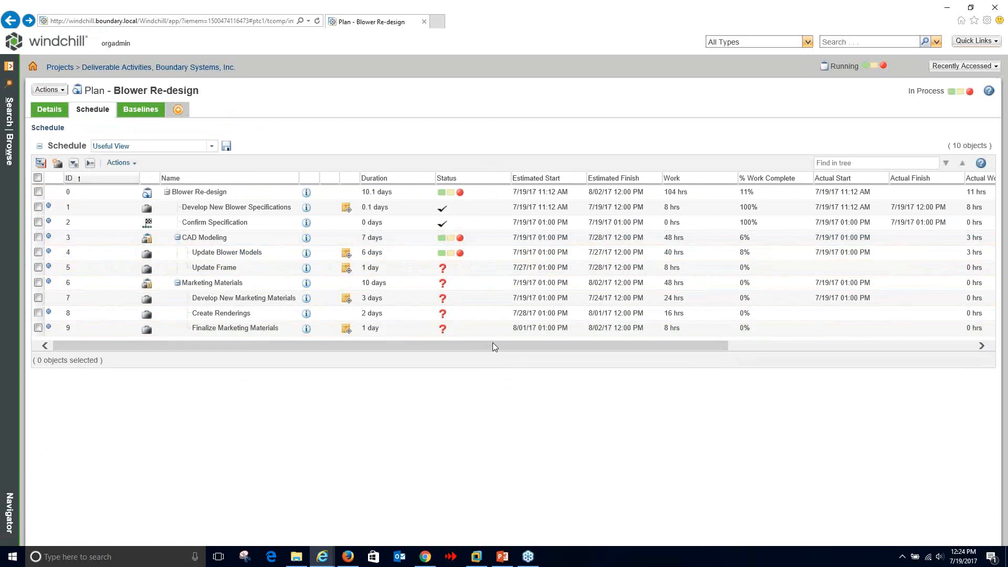
pyautogui.moveTo(493, 348); pyautogui.dragTo(342, 346)
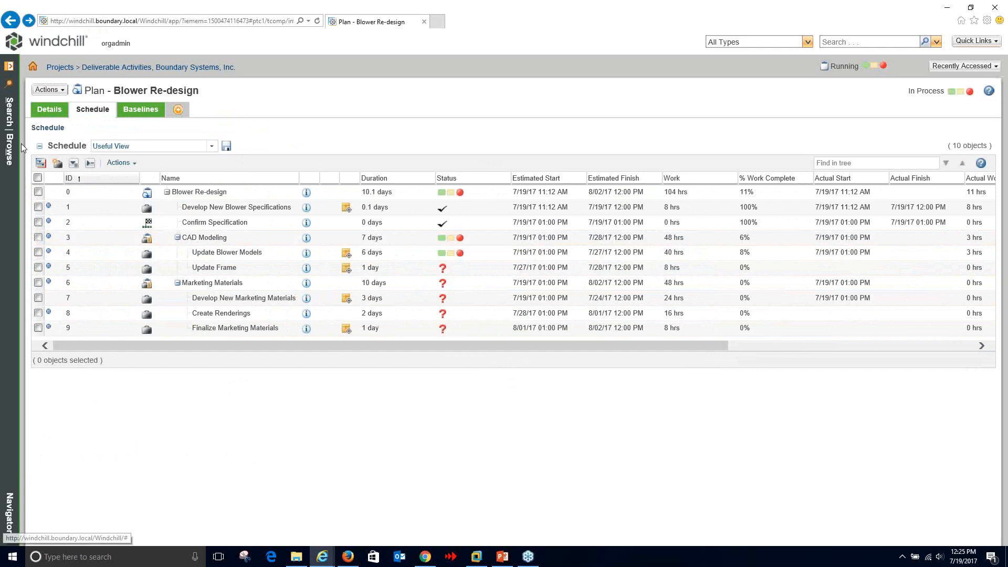
# - Expand Large Plan in the Navigator's recent projects and open its Plan schedule
pyautogui.click(9, 150)
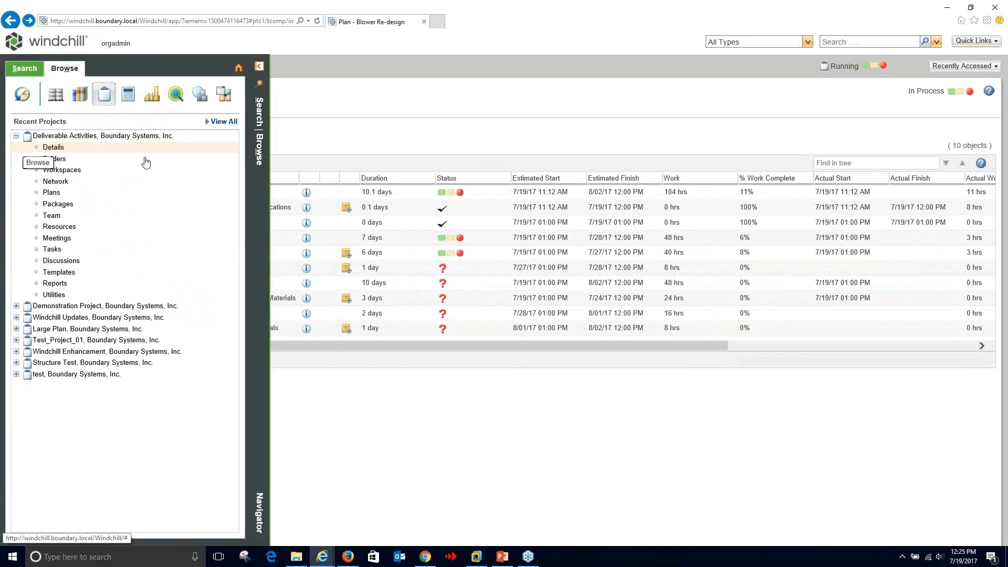
pyautogui.click(84, 330)
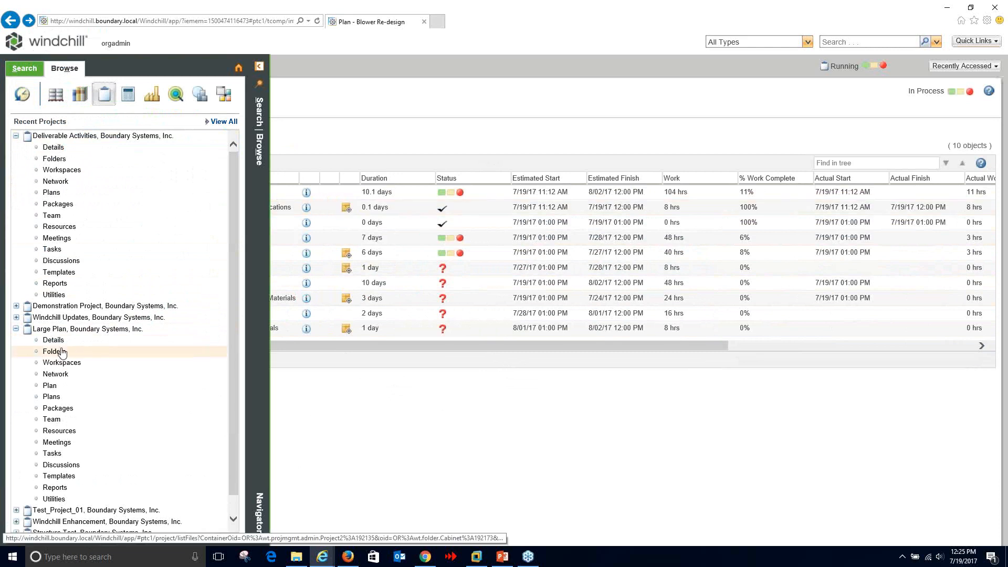
pyautogui.click(51, 387)
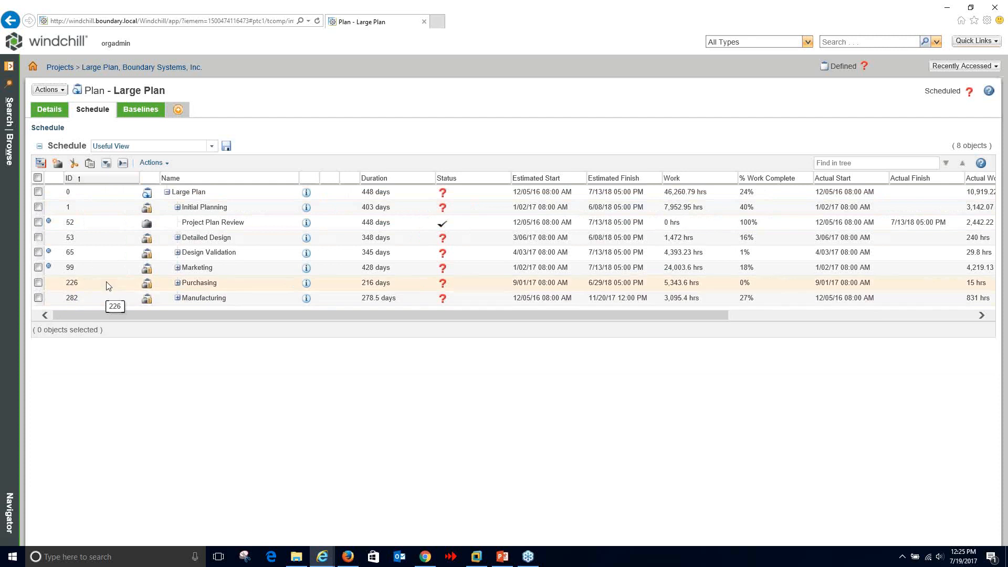
# - Expand Initial Planning, System Research and Identify and Research to reveal the eight research sub-activities
pyautogui.click(178, 207)
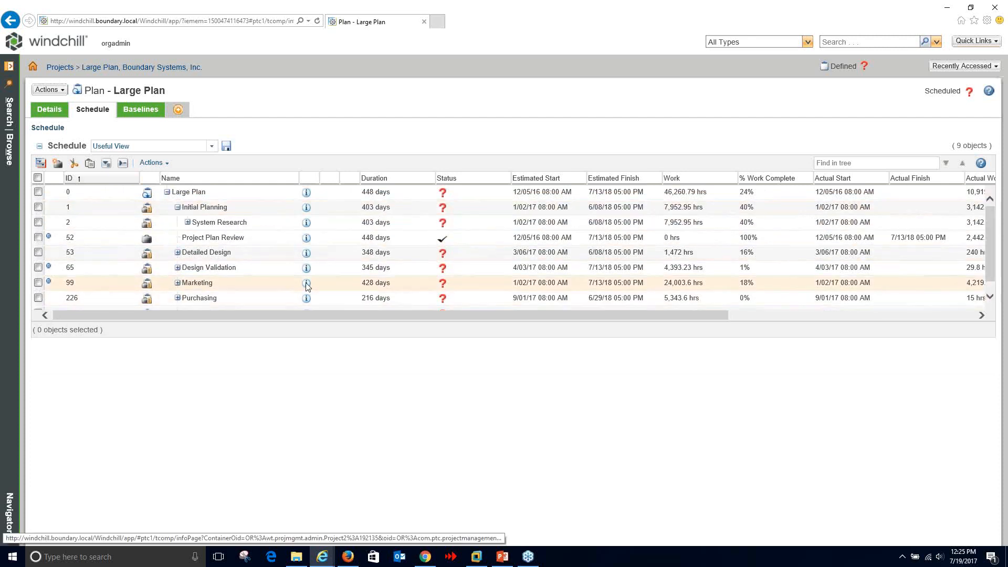
pyautogui.click(188, 222)
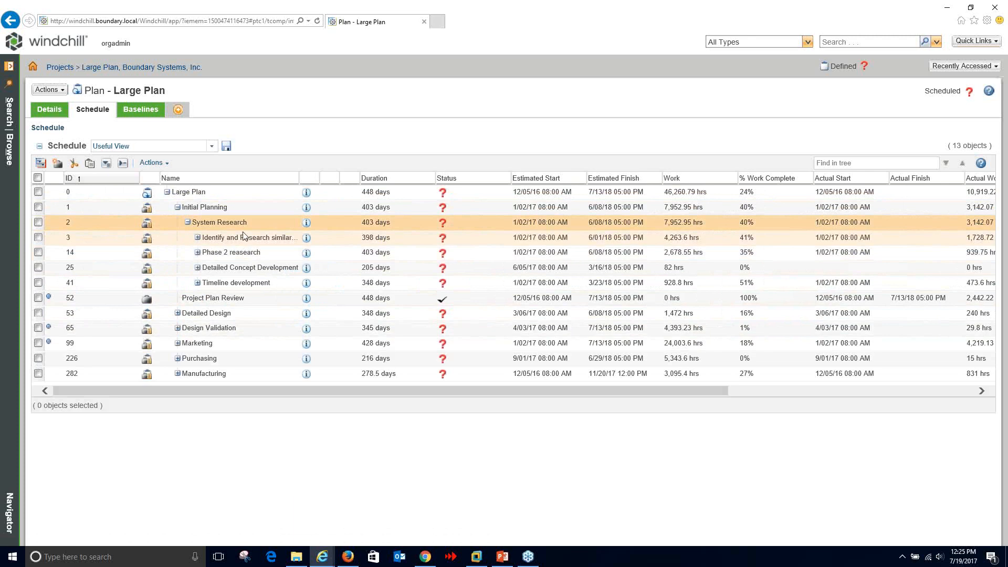
pyautogui.click(198, 238)
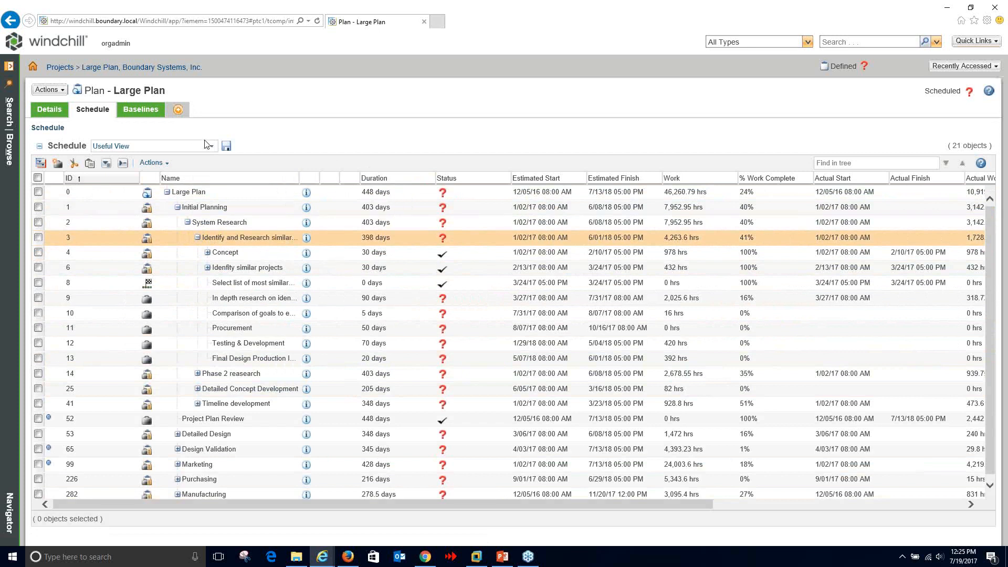
pyautogui.click(154, 163)
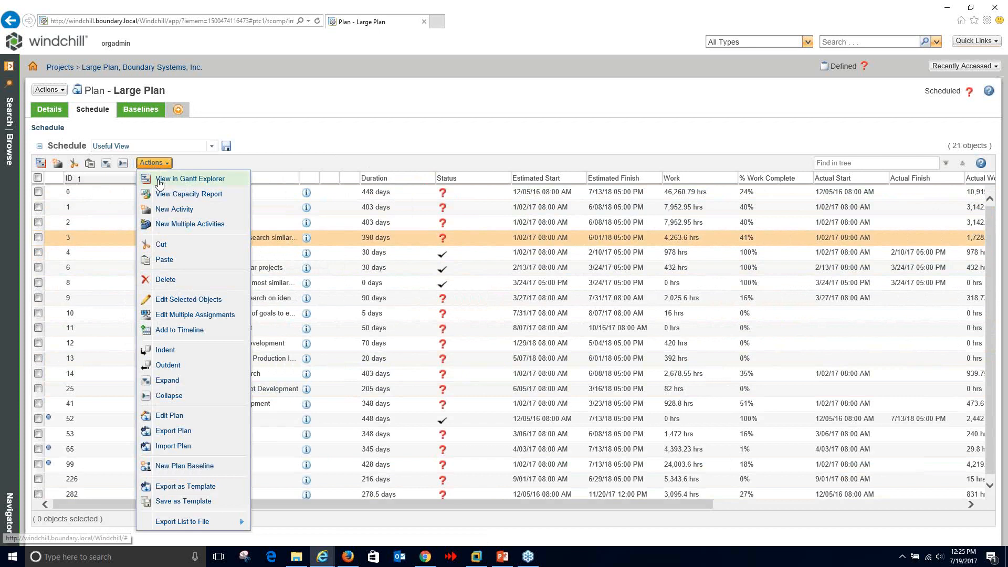
pyautogui.click(173, 177)
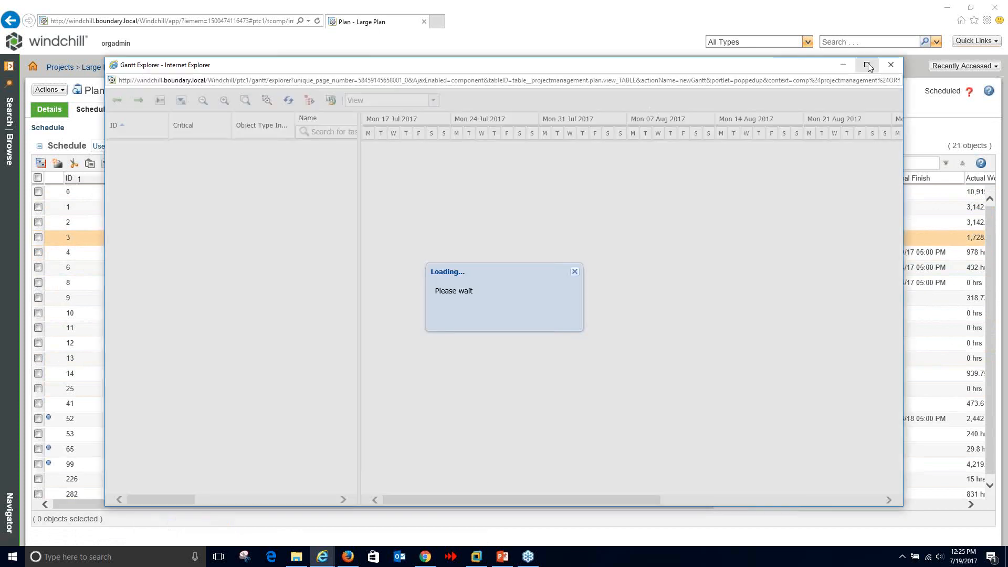
pyautogui.click(867, 65)
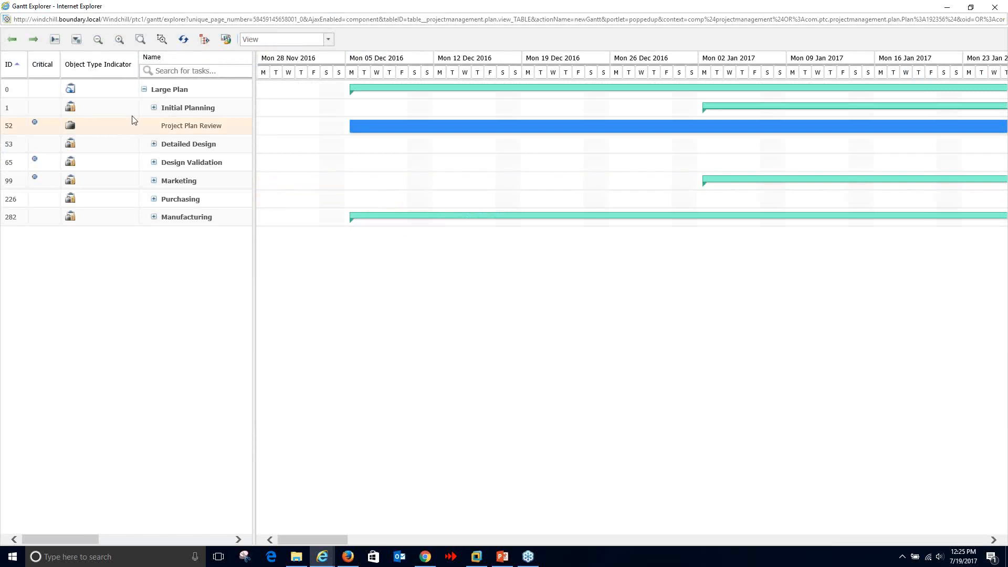
pyautogui.click(153, 109)
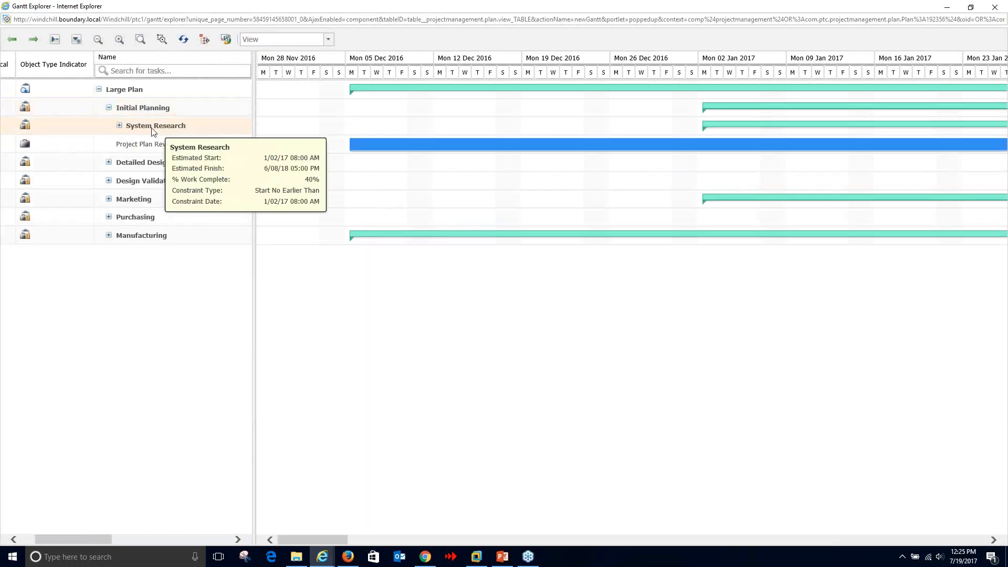
pyautogui.click(119, 125)
pyautogui.click(129, 145)
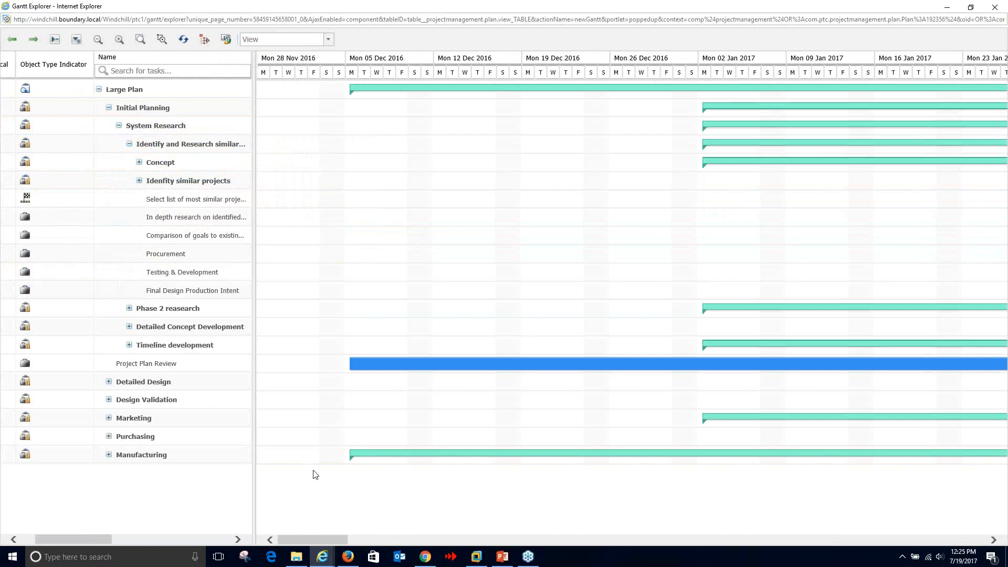
pyautogui.click(196, 198)
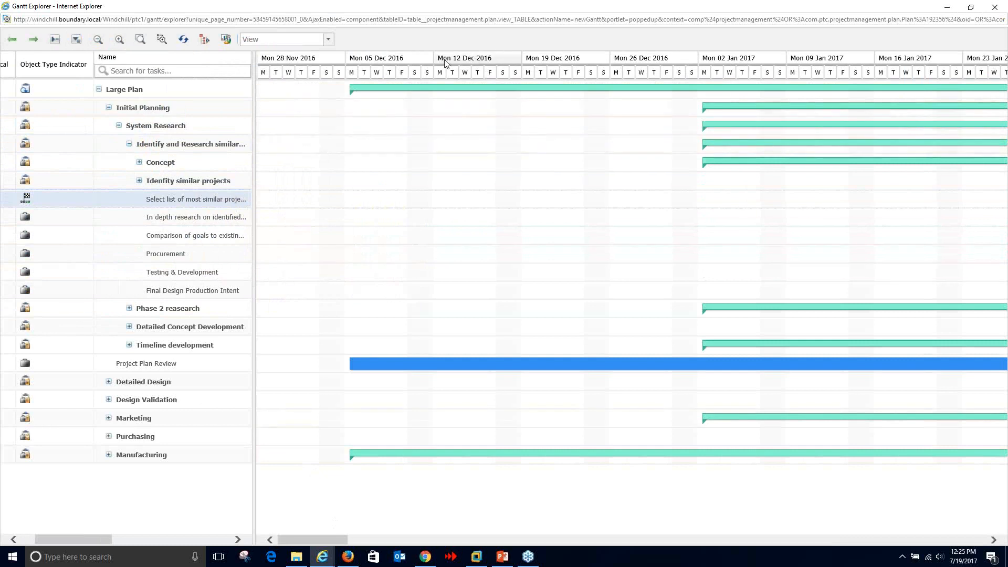
pyautogui.rightClick(188, 203)
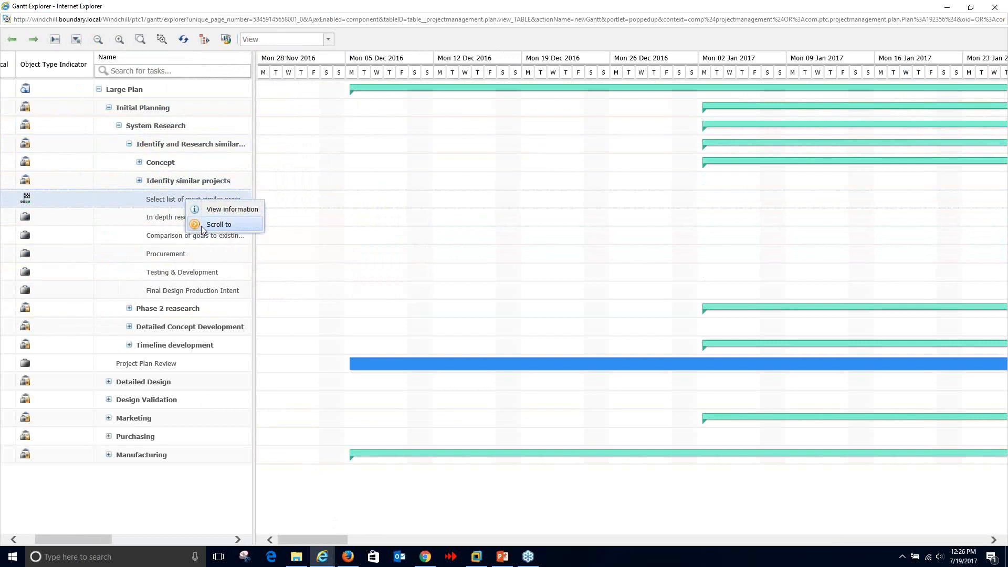
pyautogui.click(202, 226)
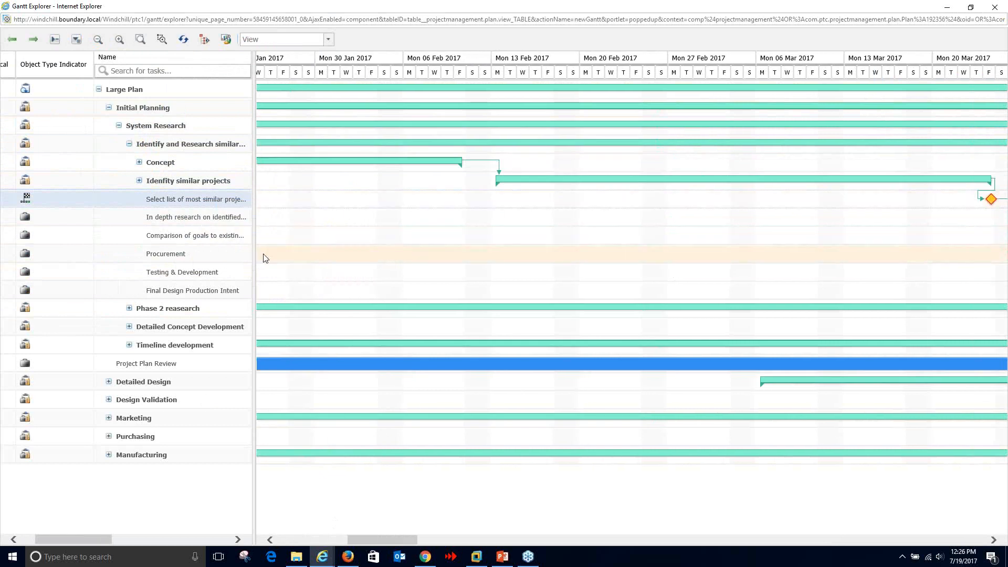
pyautogui.rightClick(241, 222)
pyautogui.click(250, 246)
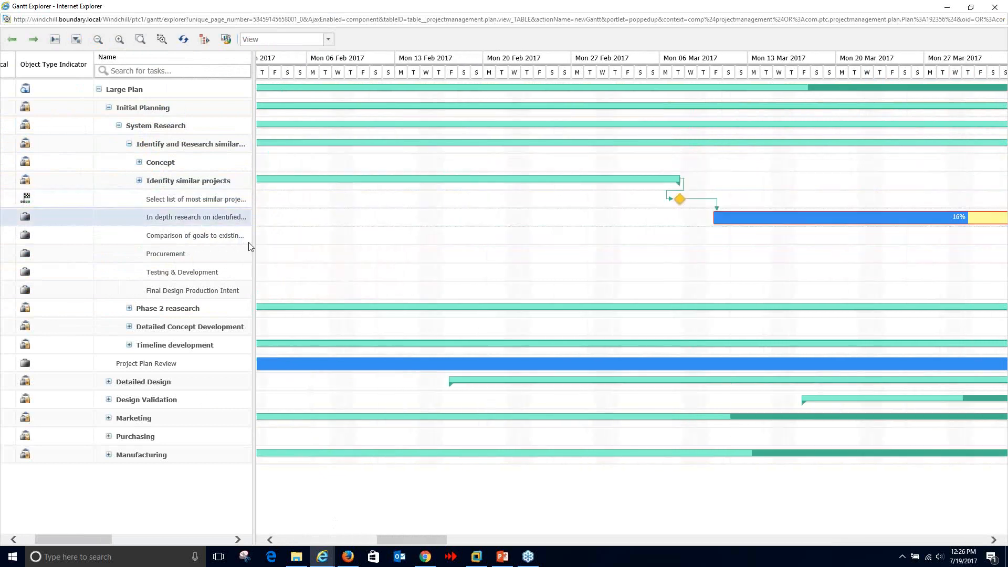
pyautogui.moveTo(478, 221)
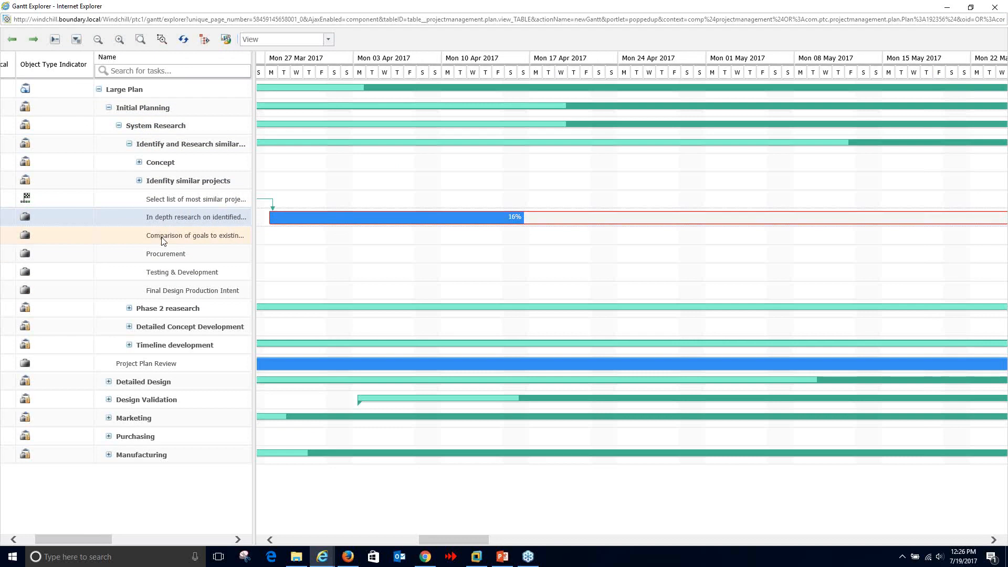
pyautogui.click(98, 40)
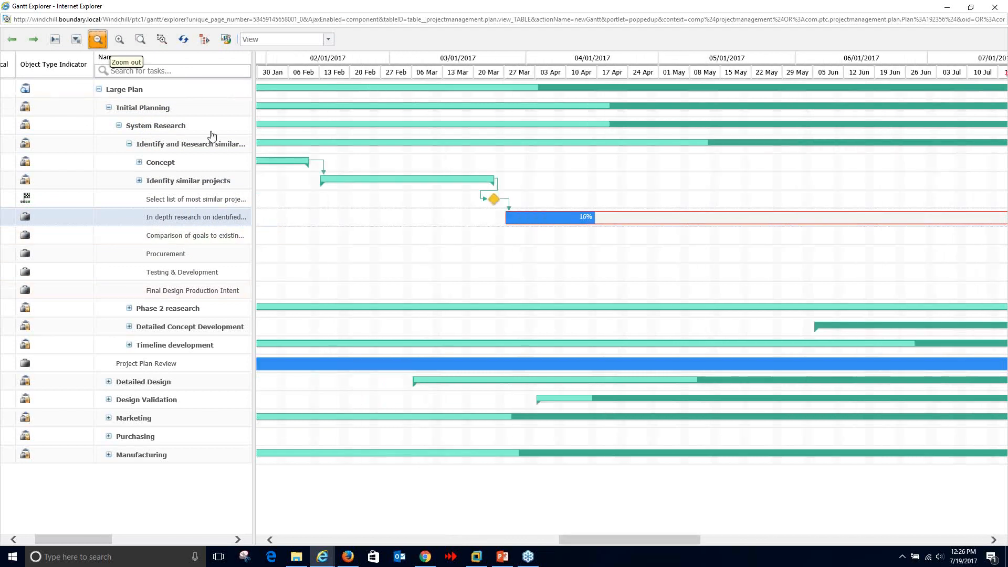
pyautogui.click(98, 39)
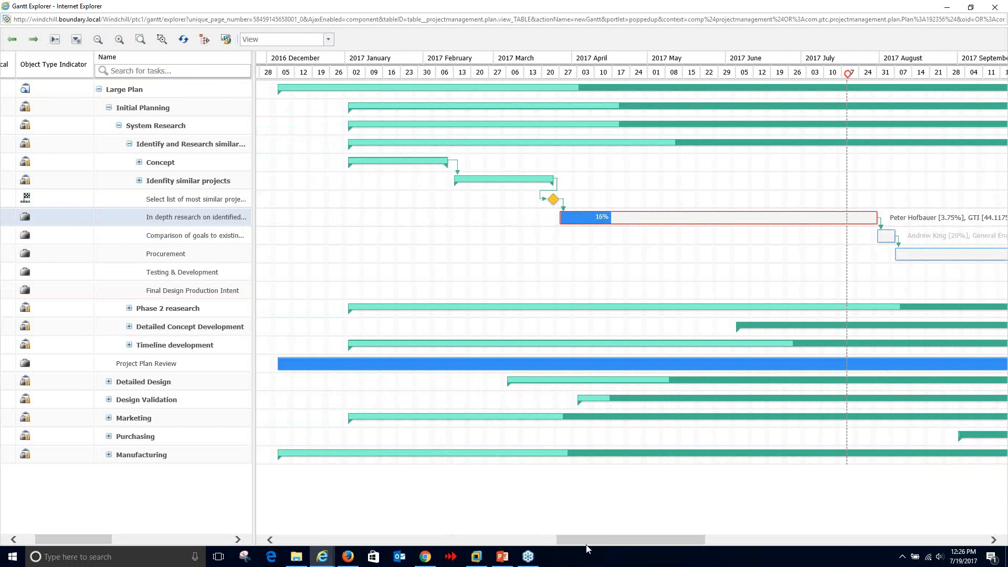
pyautogui.moveTo(587, 540)
pyautogui.mouseDown()
pyautogui.moveTo(559, 538)
pyautogui.moveTo(767, 547)
pyautogui.moveTo(571, 547)
pyautogui.mouseUp()
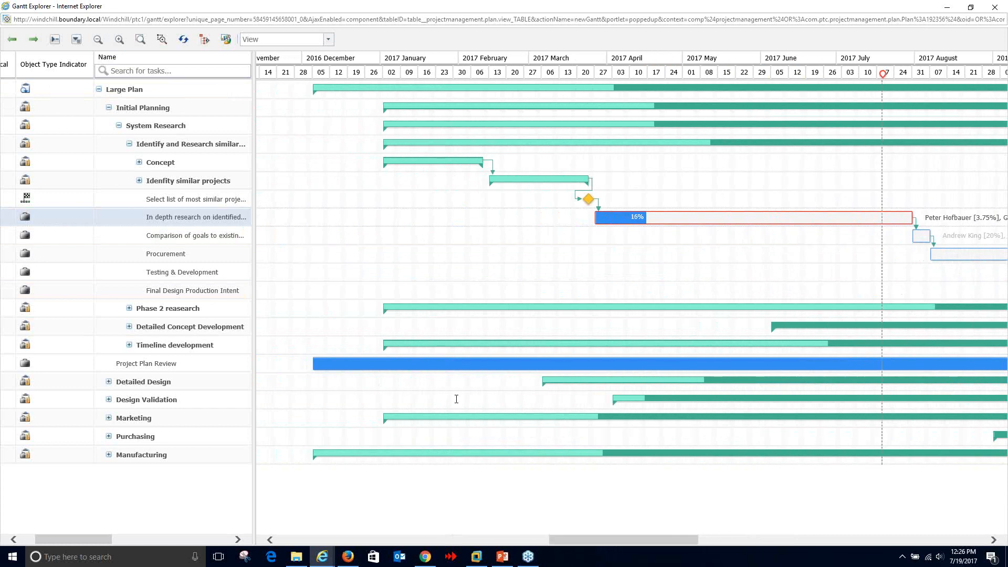
pyautogui.click(226, 40)
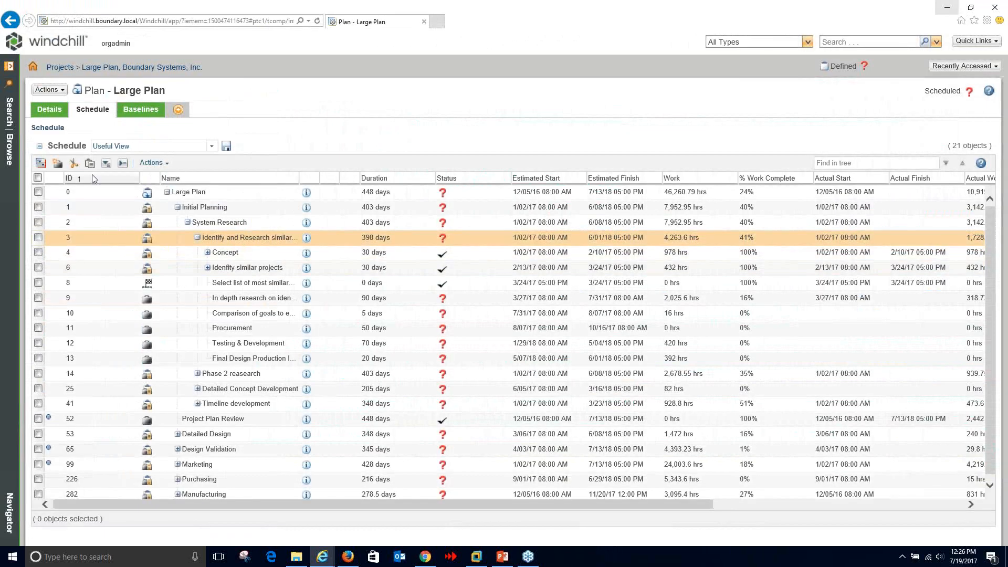
# - View the Large Plan's Details tab, return to Schedule, and show the Recent Products list
pyautogui.click(9, 150)
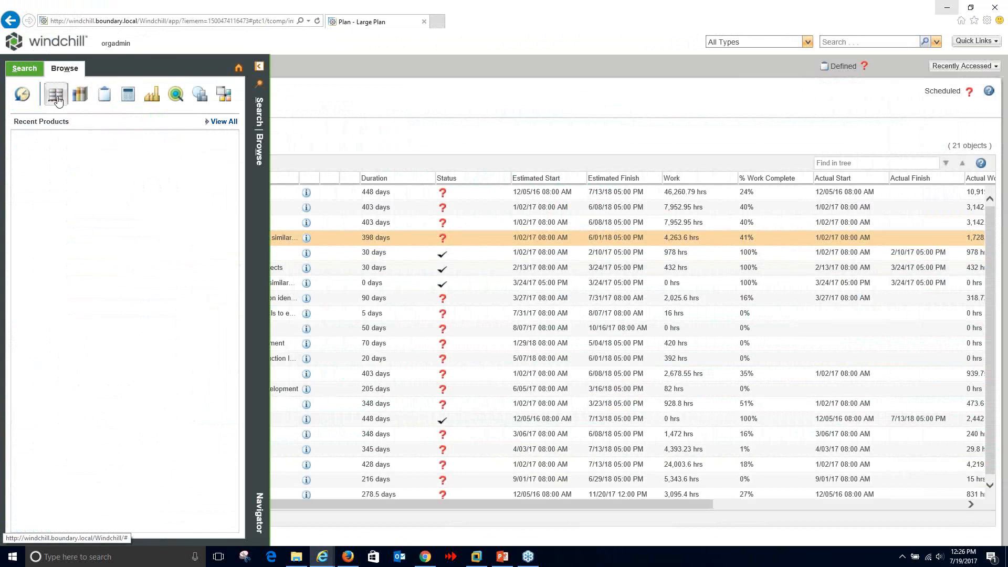
pyautogui.click(267, 96)
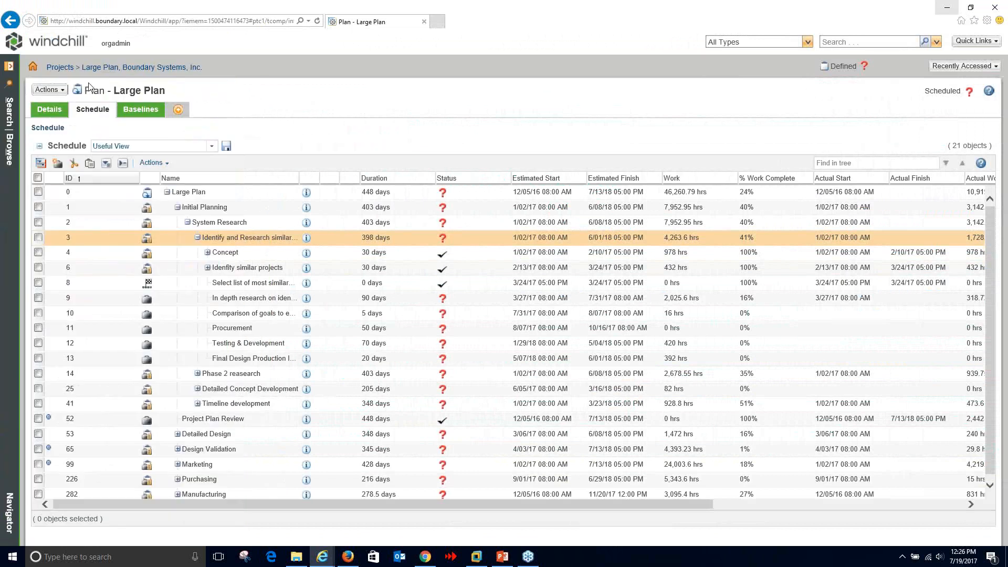
pyautogui.click(48, 110)
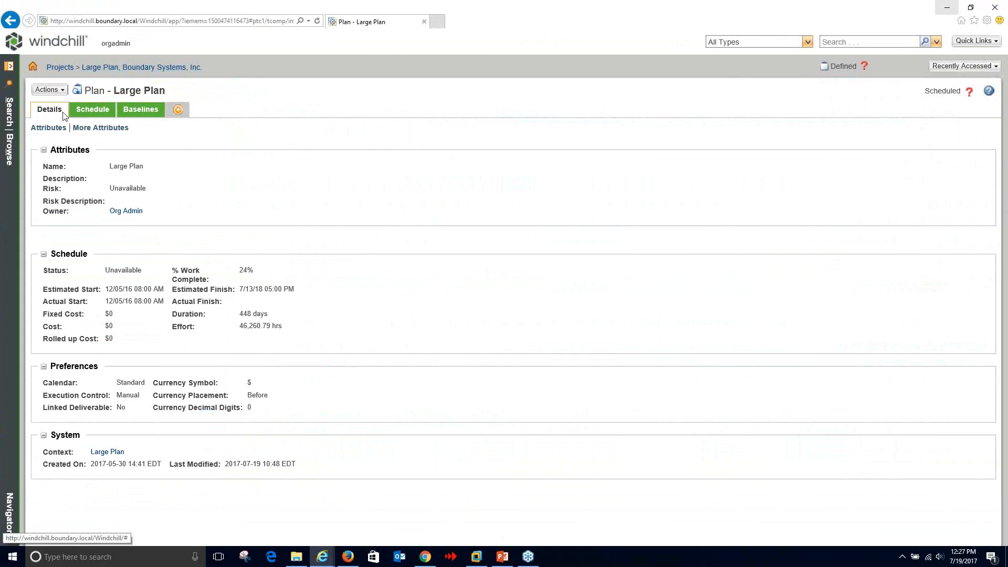
pyautogui.click(93, 109)
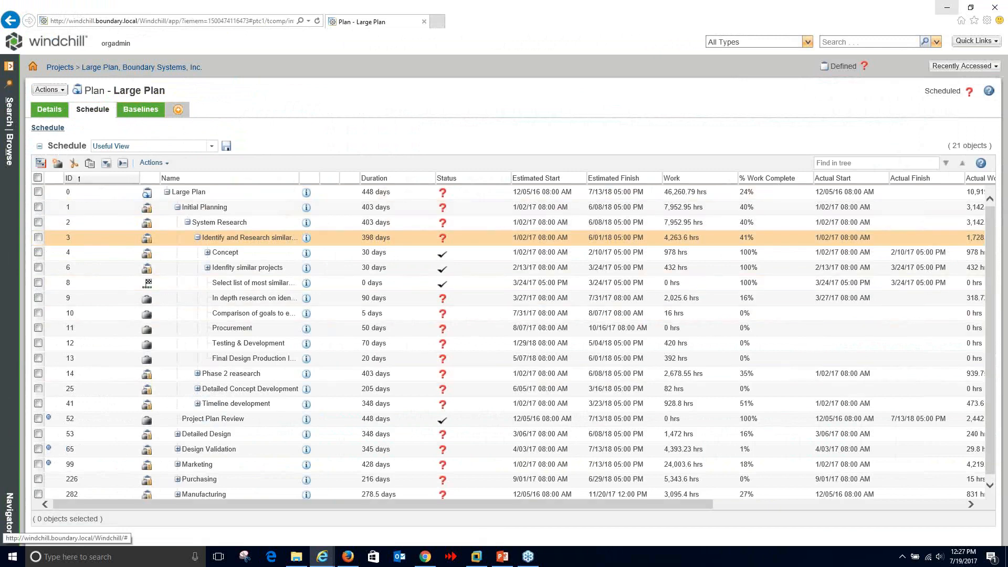
pyautogui.click(8, 136)
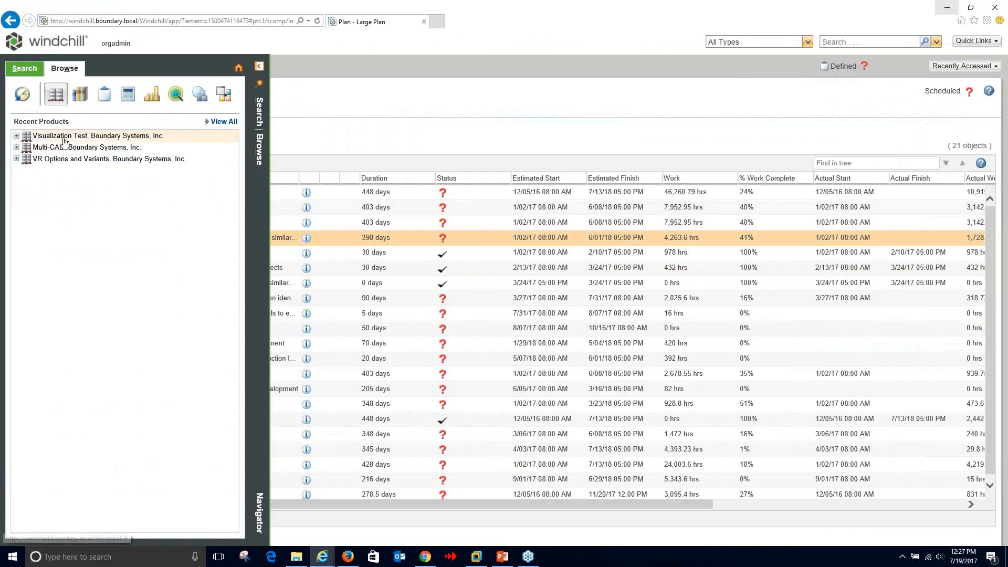
# - Open Plans for the Deliverable Activities project, listing Blower Re-design and Deliverable Activities
pyautogui.click(104, 94)
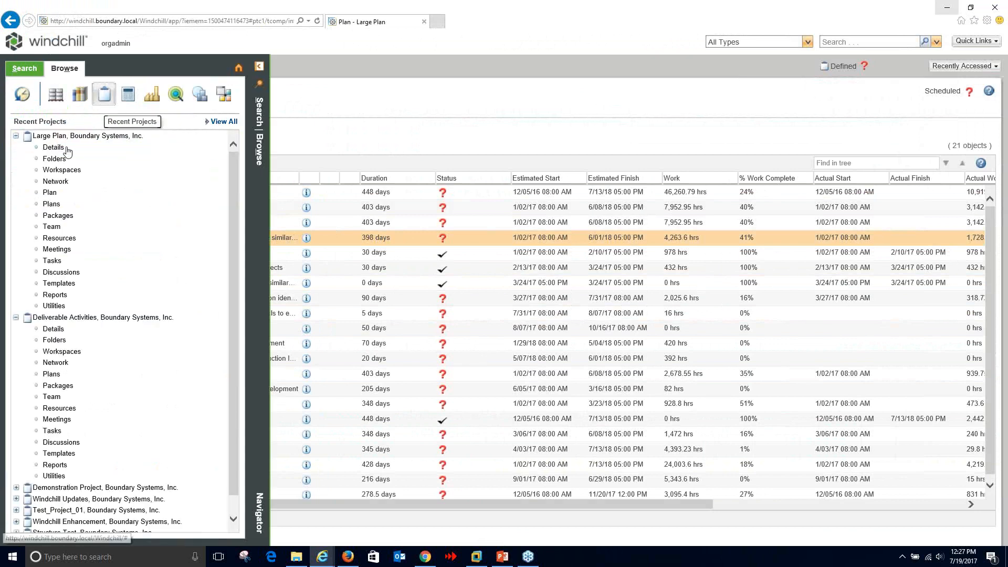
pyautogui.click(52, 374)
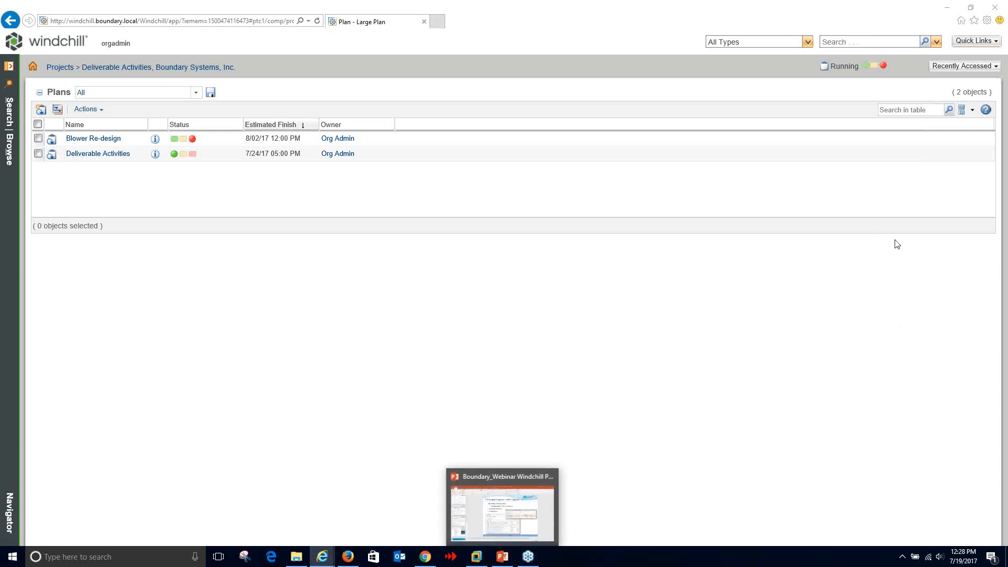
pyautogui.moveTo(499, 560)
# - Start the slide show on slide 12, Contact Information, returning to it after the Thank You slide
pyautogui.click(497, 533)
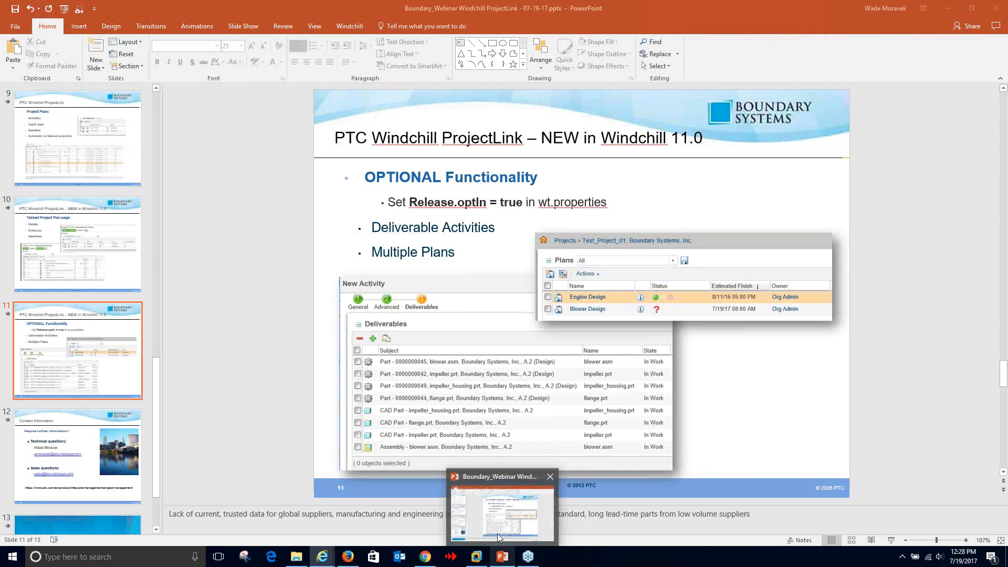
pyautogui.click(108, 454)
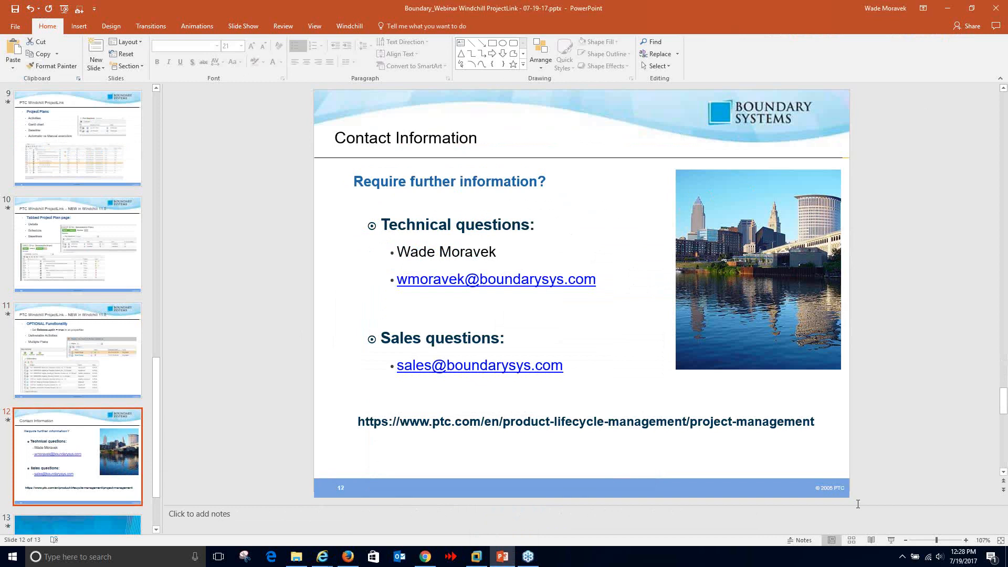
pyautogui.click(890, 541)
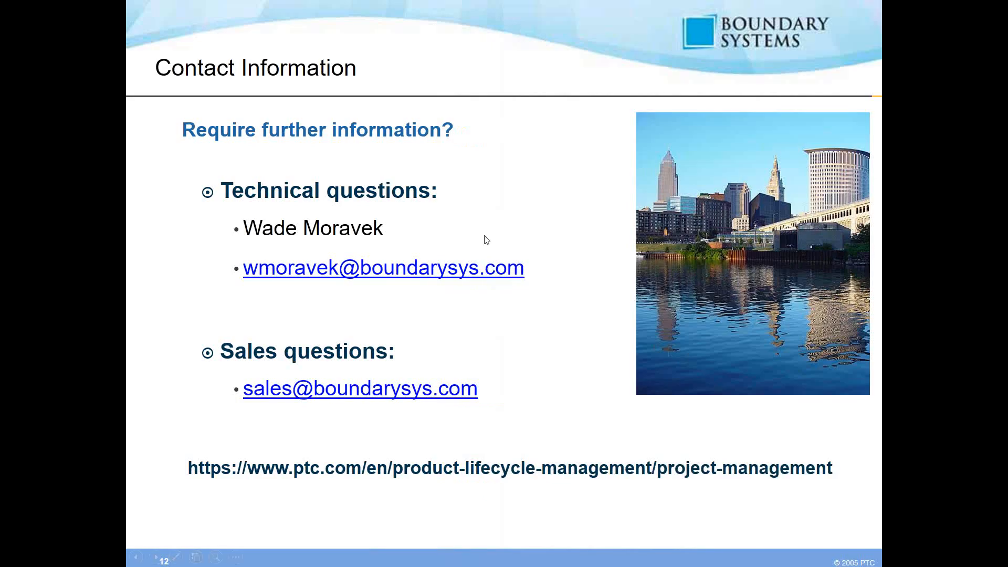
pyautogui.click(513, 205)
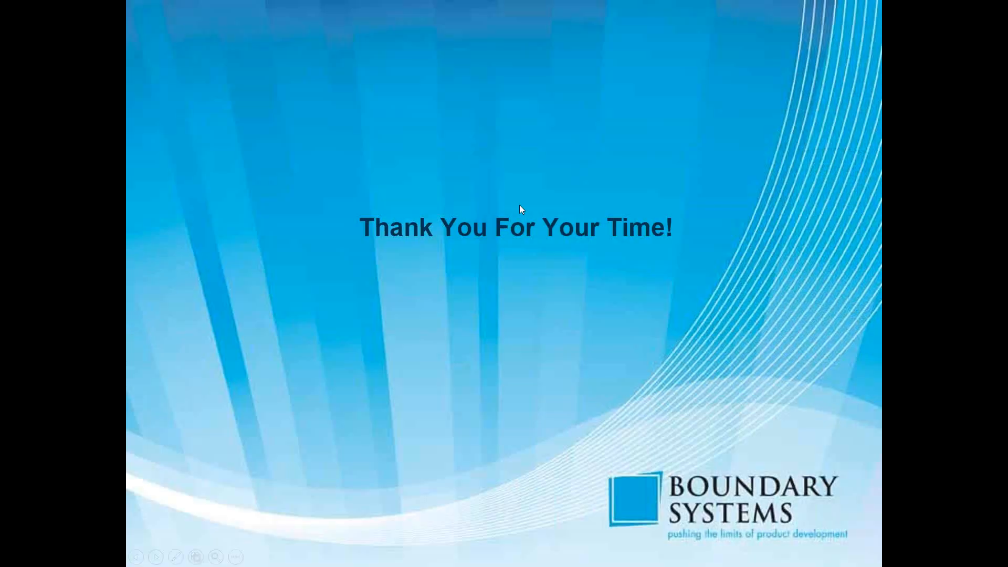
pyautogui.press('Left')
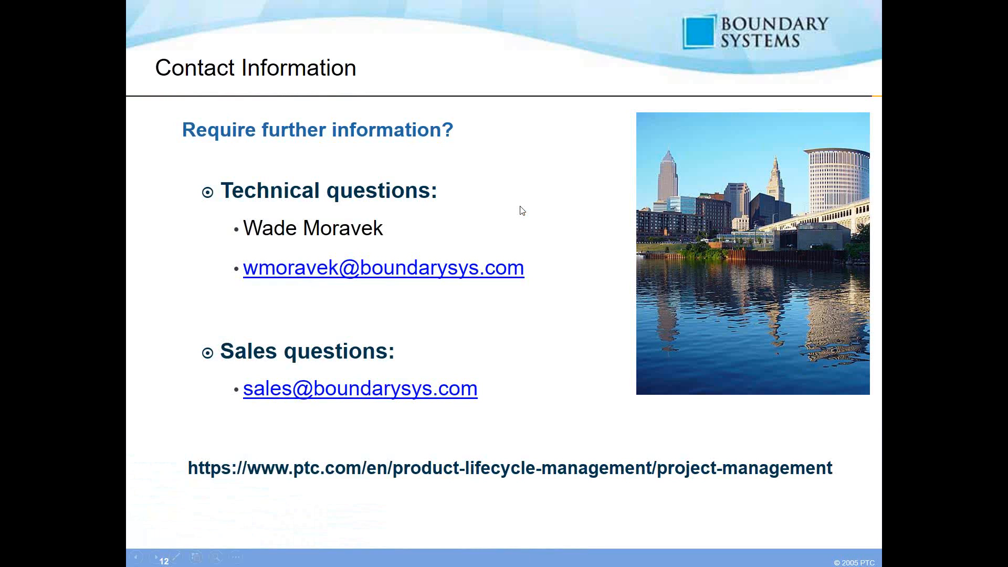